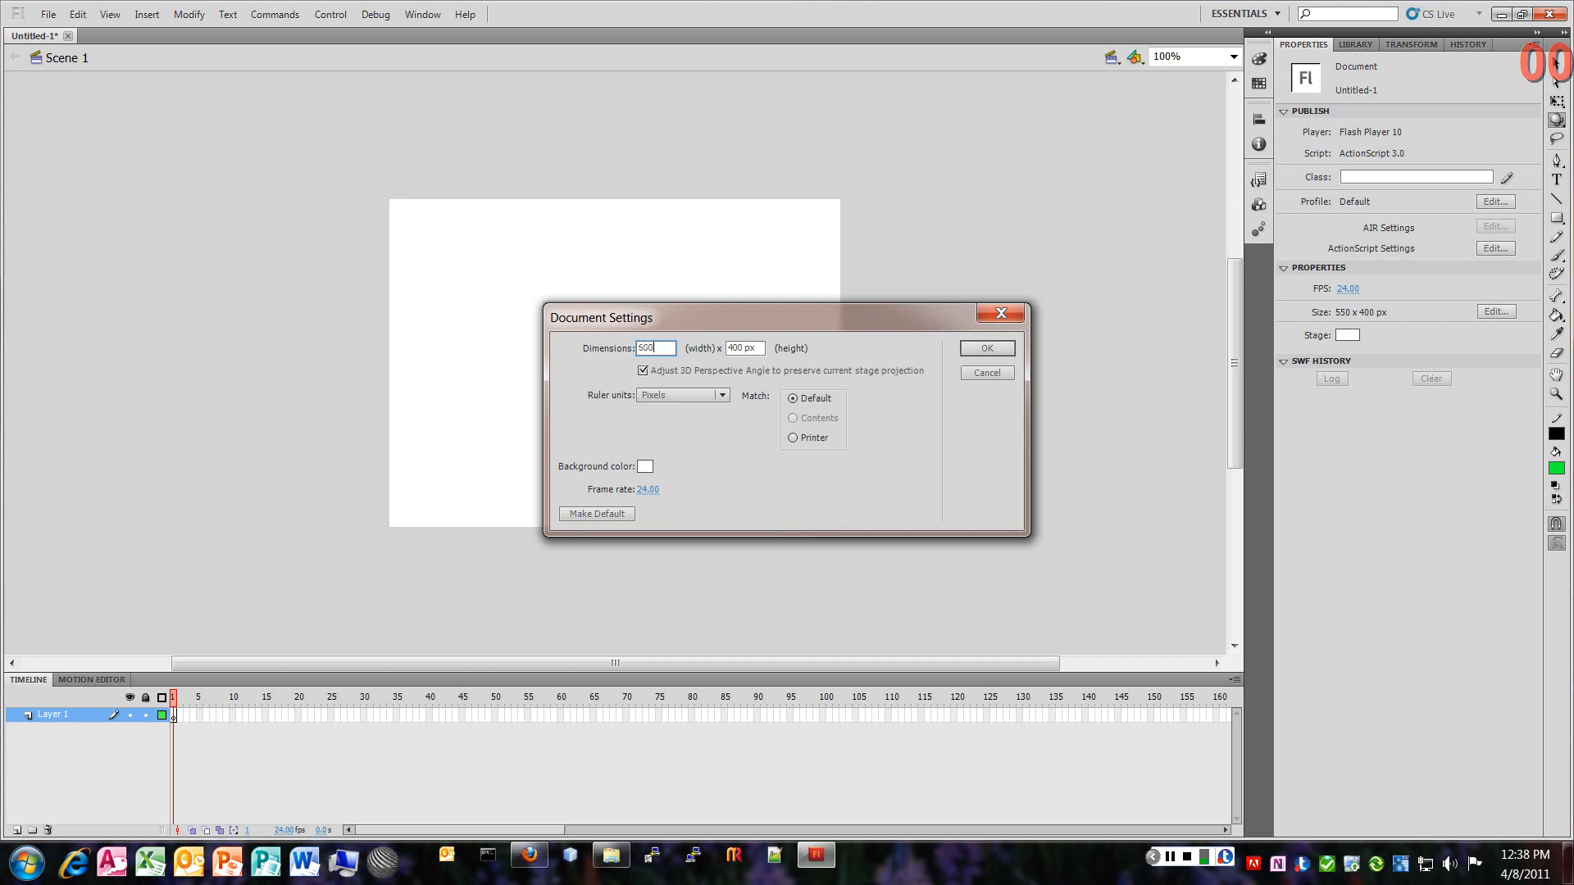
# Step: Set the stage dimensions to 600 px wide by 450 px high
pyautogui.press('Tab')
pyautogui.write('45')
pyautogui.click(1010, 347)
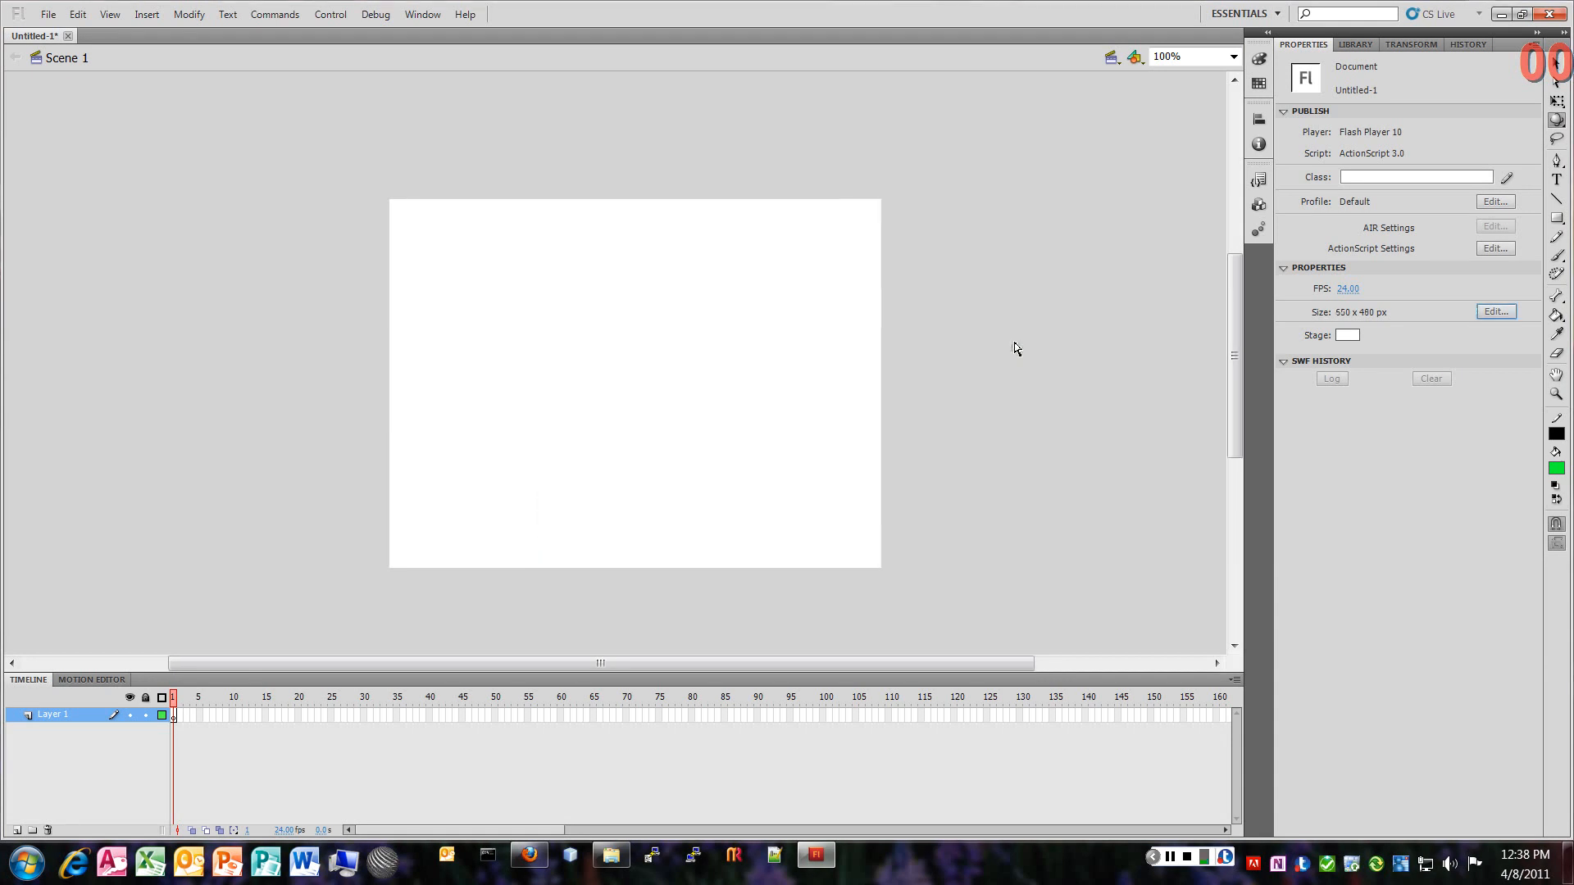
# Step: Save the document as 03_workingcopy.fla in the 03Start folder of Lesson03
pyautogui.click(49, 14)
pyautogui.click(145, 182)
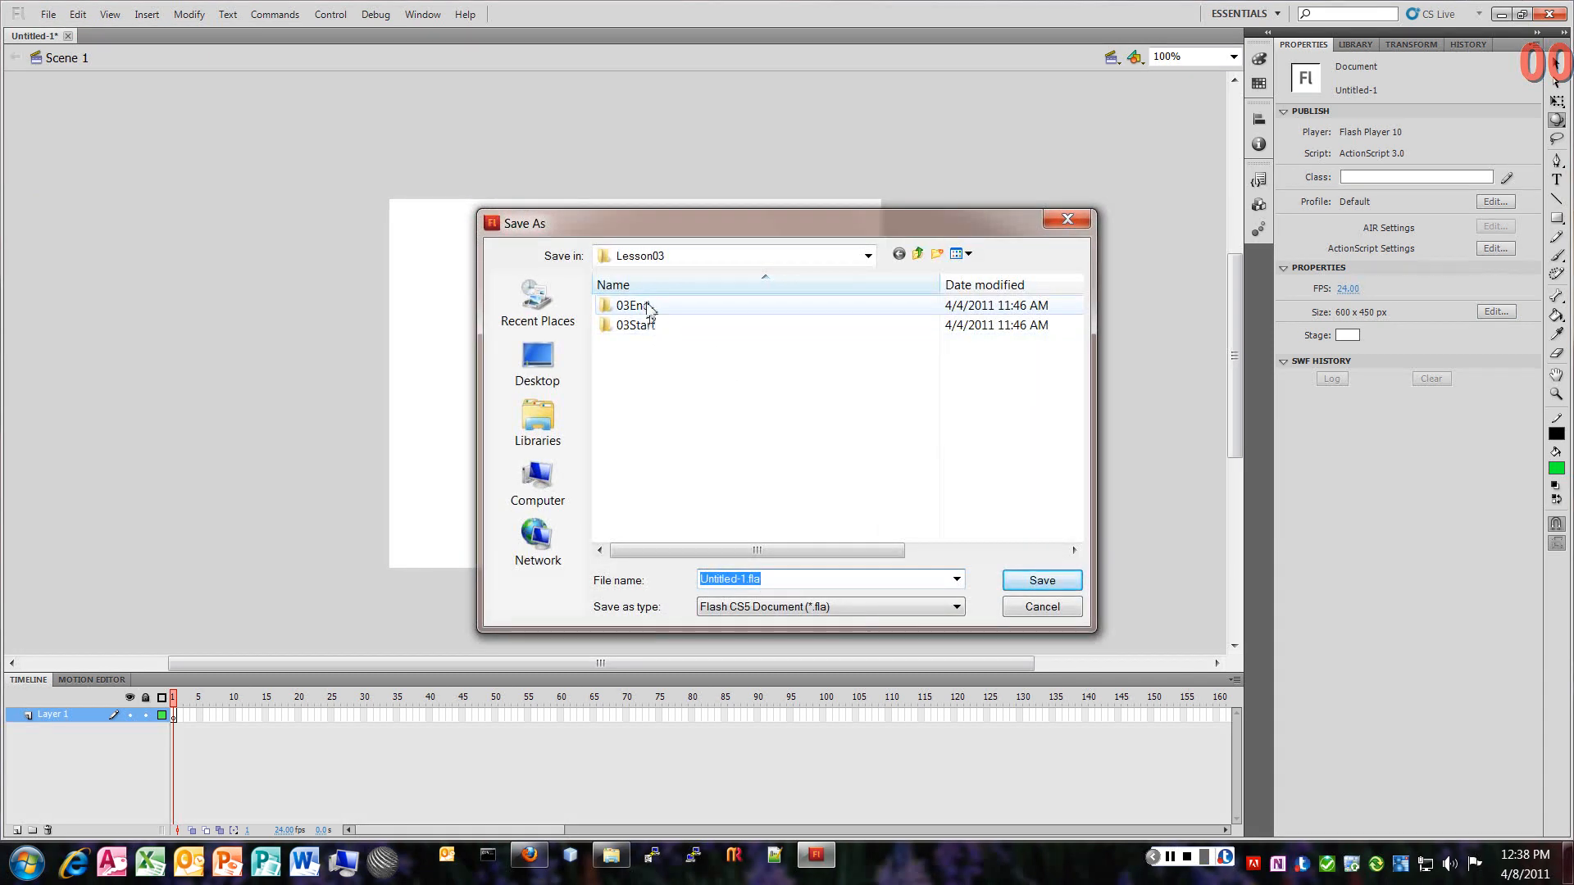
pyautogui.doubleClick(647, 328)
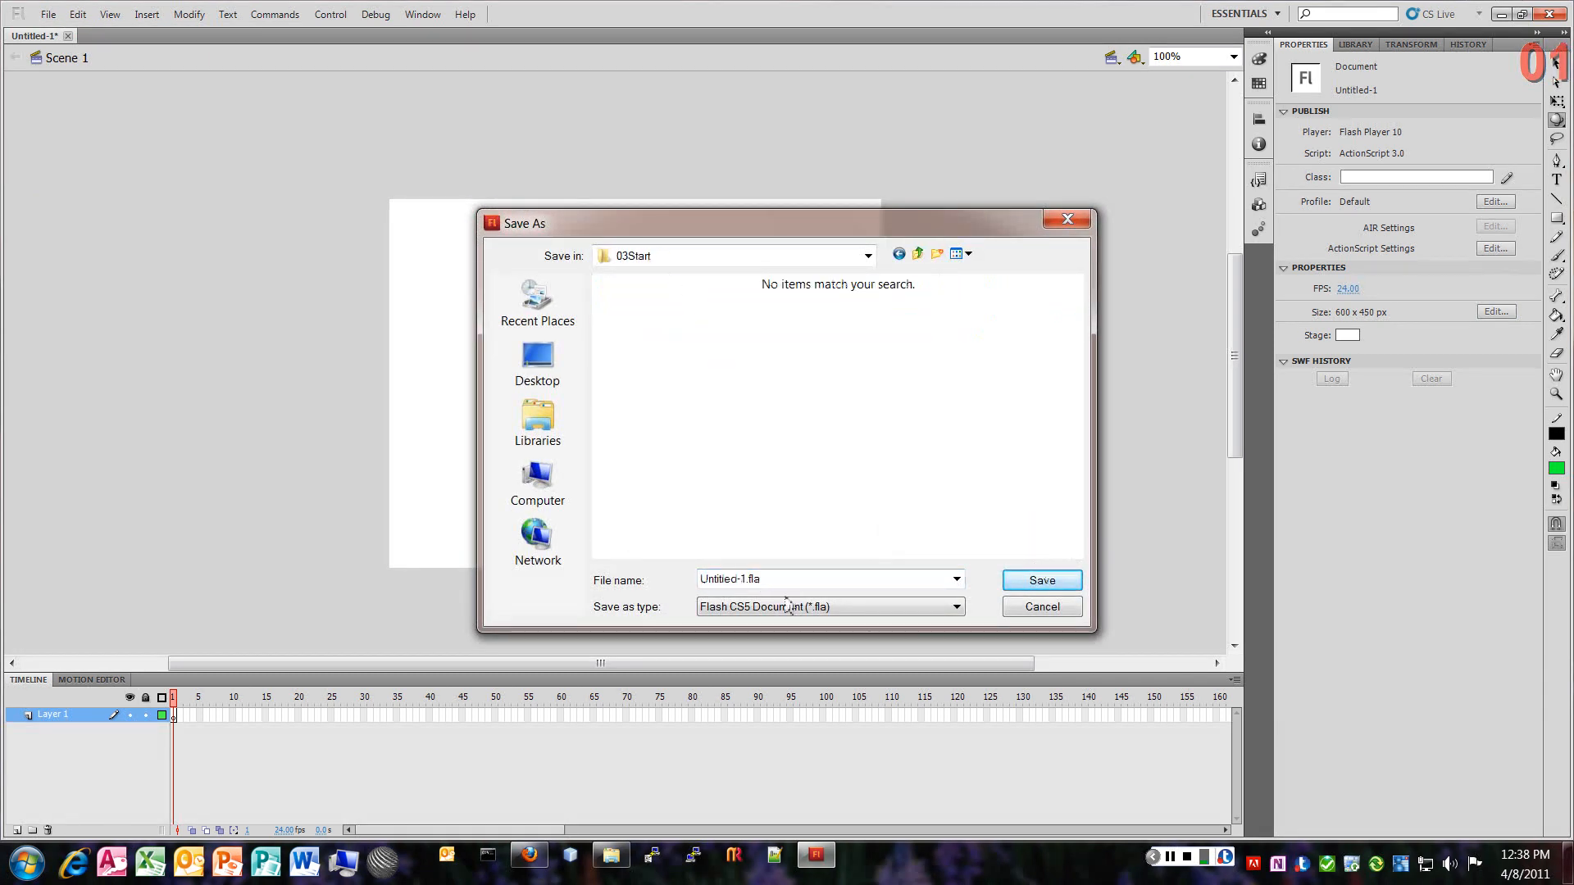
pyautogui.doubleClick(805, 581)
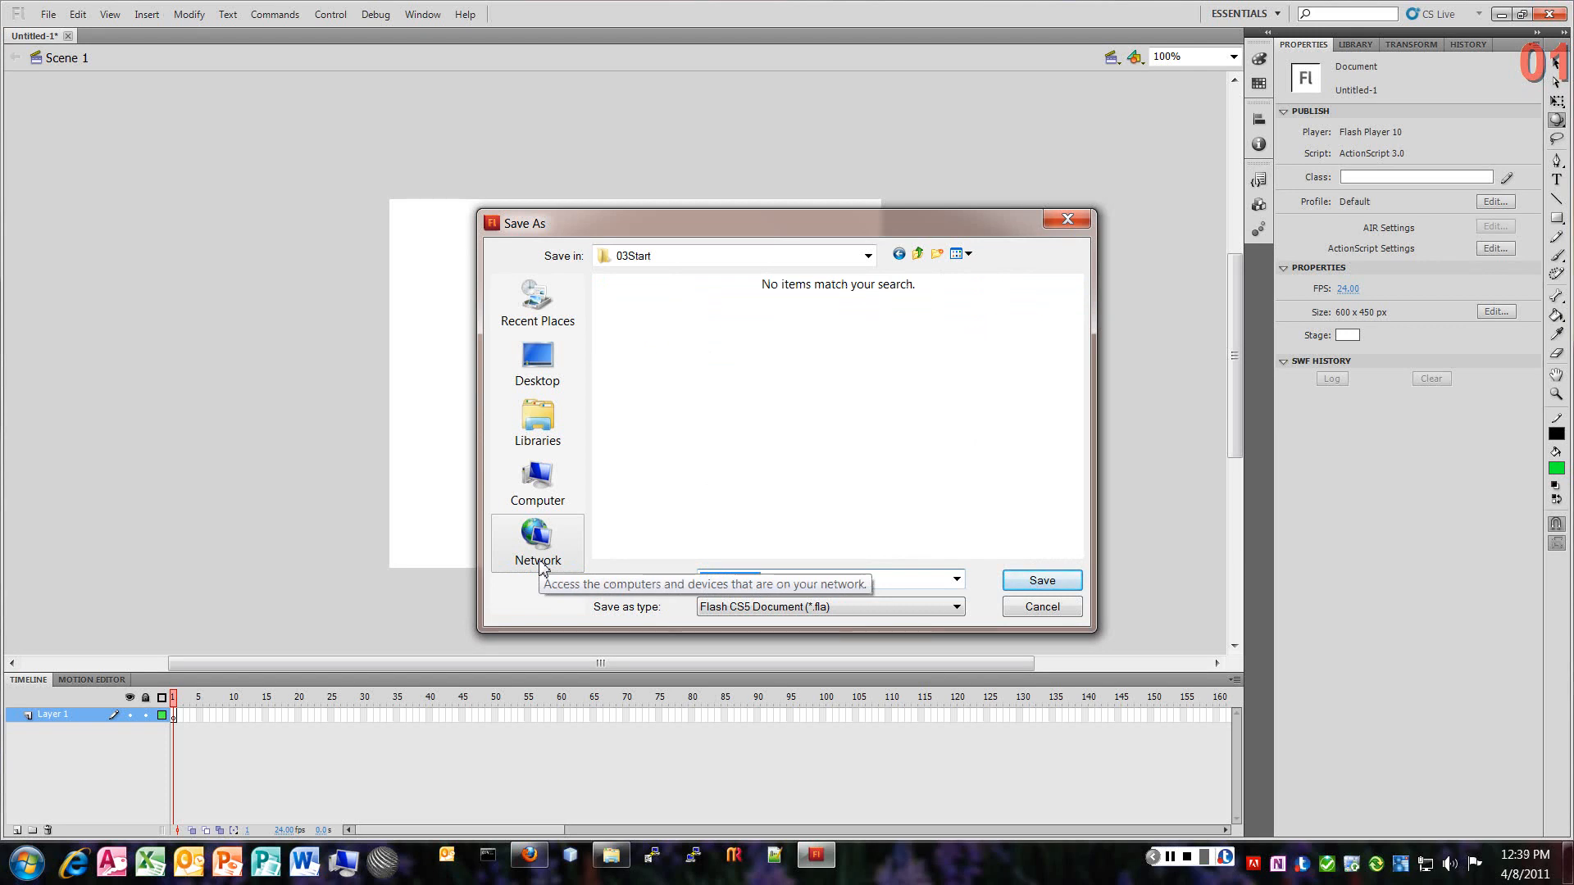
pyautogui.write('H')
pyautogui.write('3_workingcopy.fla')
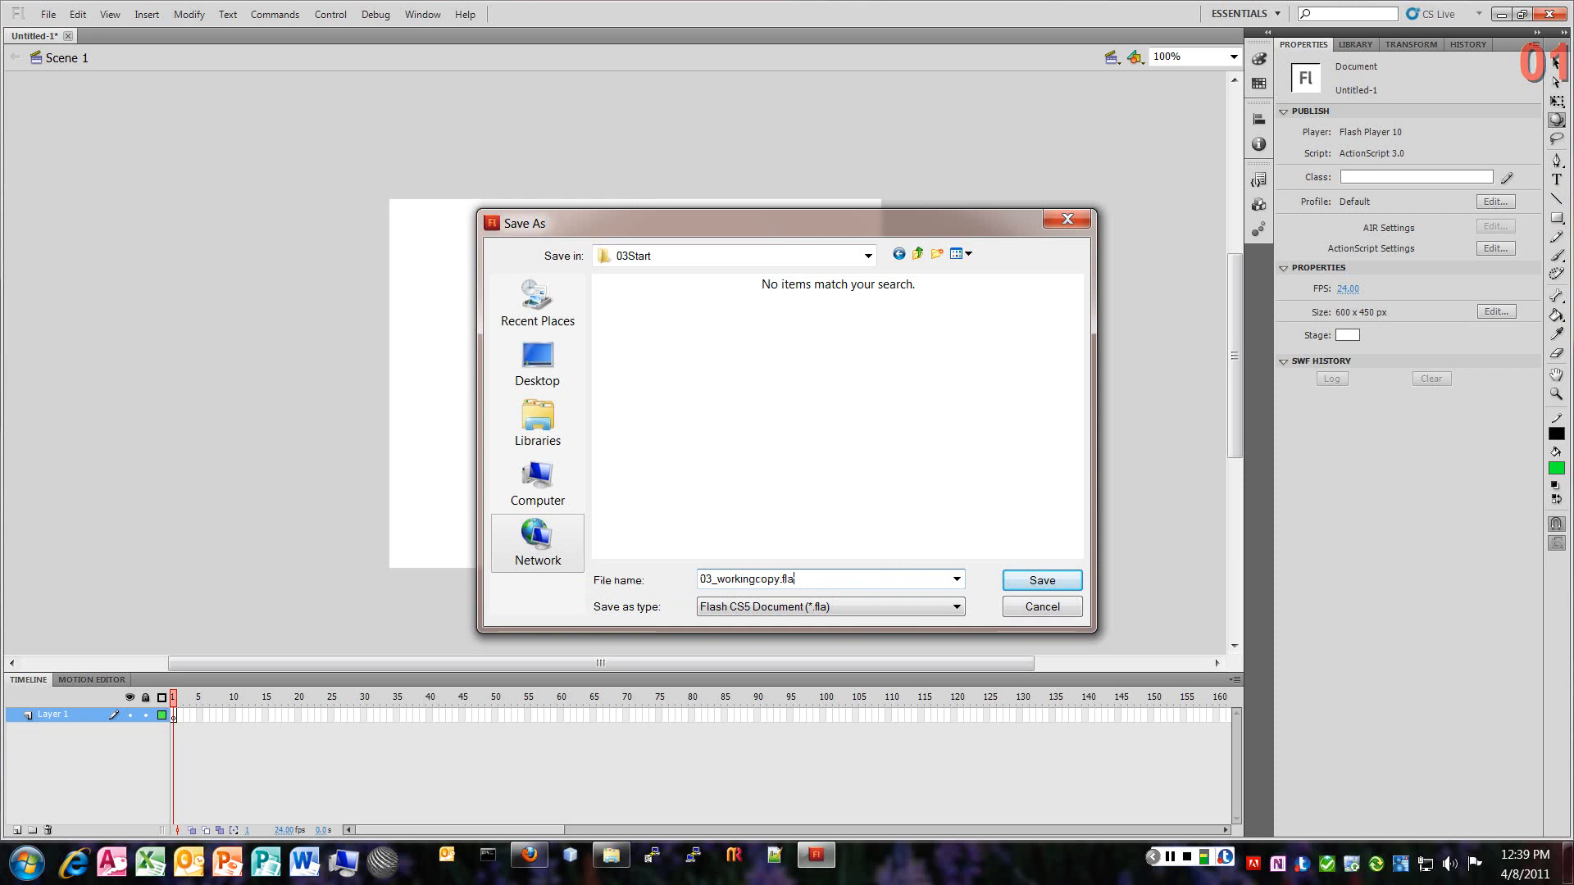
pyautogui.click(1037, 581)
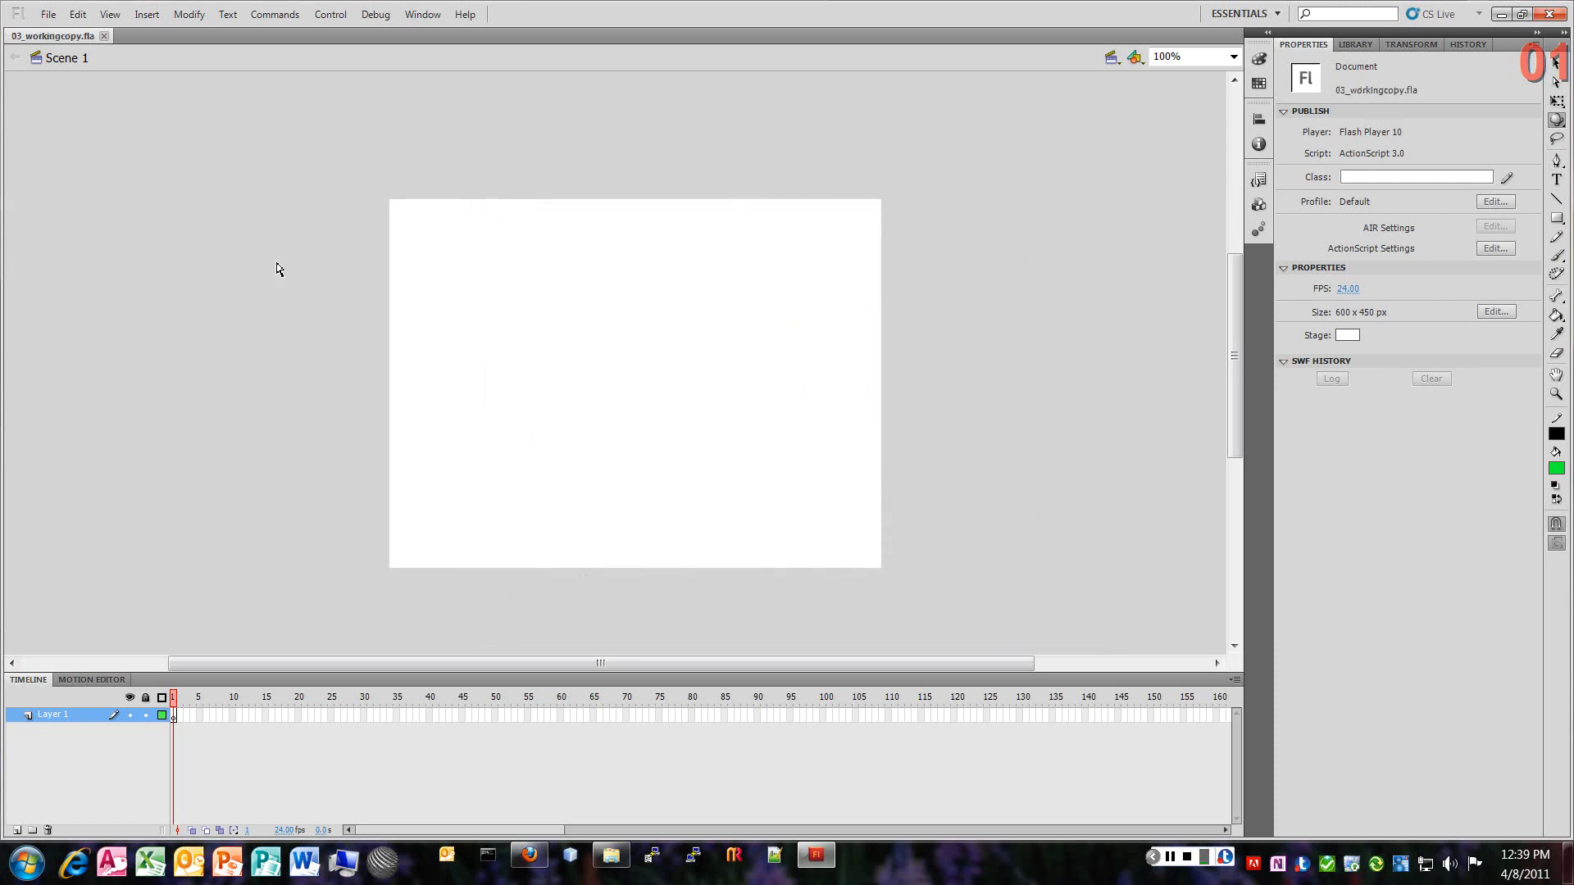
# Step: Choose characters.ai from the Lesson03 03Start folder for import to the stage
pyautogui.click(49, 14)
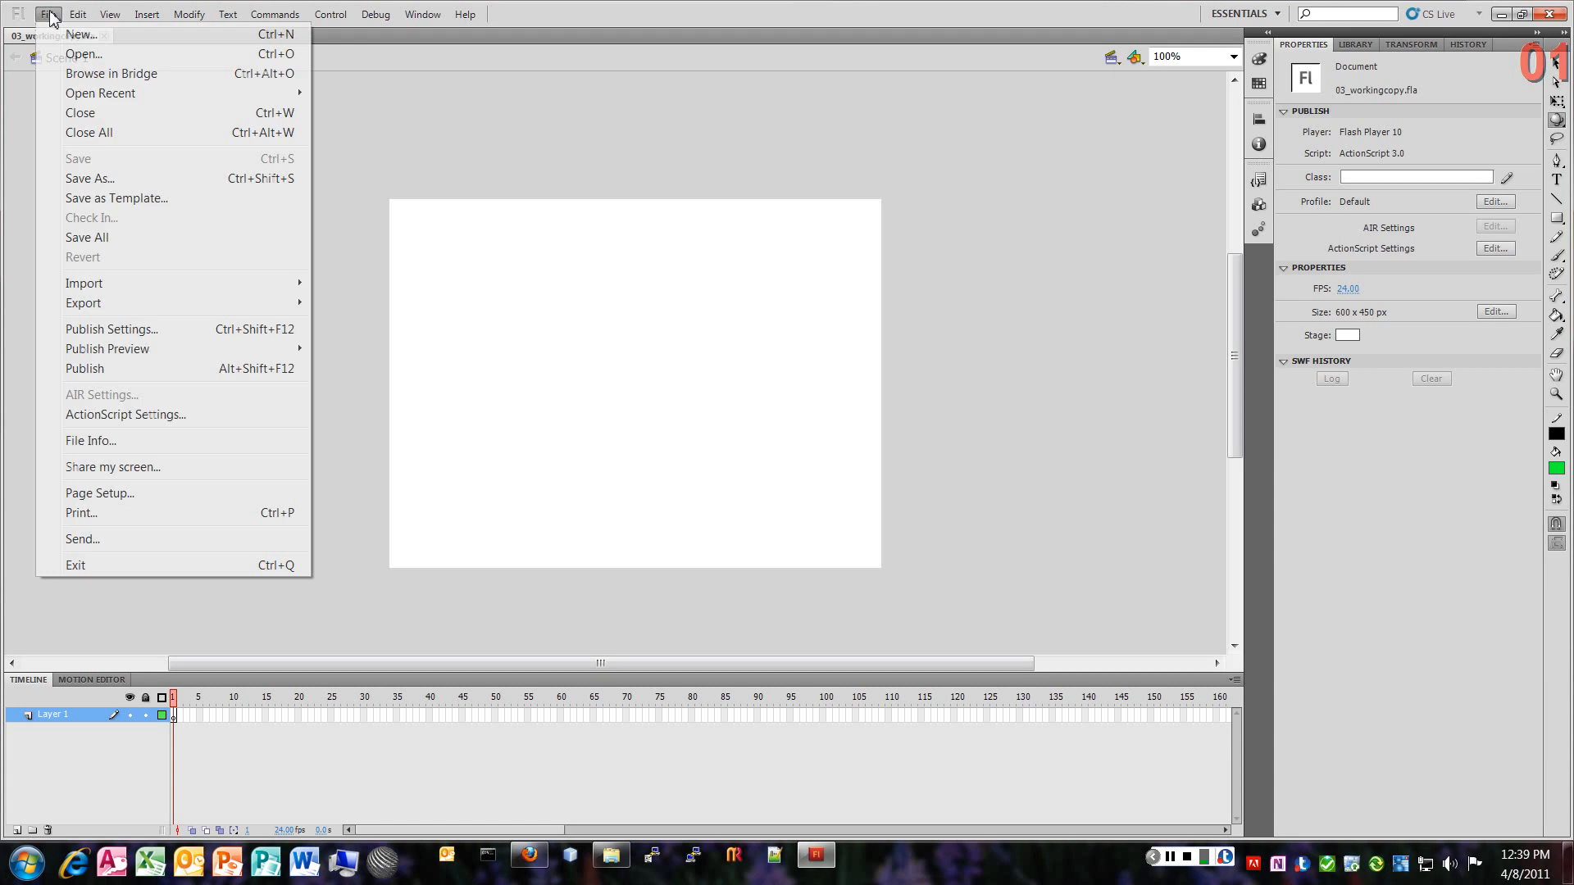
pyautogui.moveTo(115, 287)
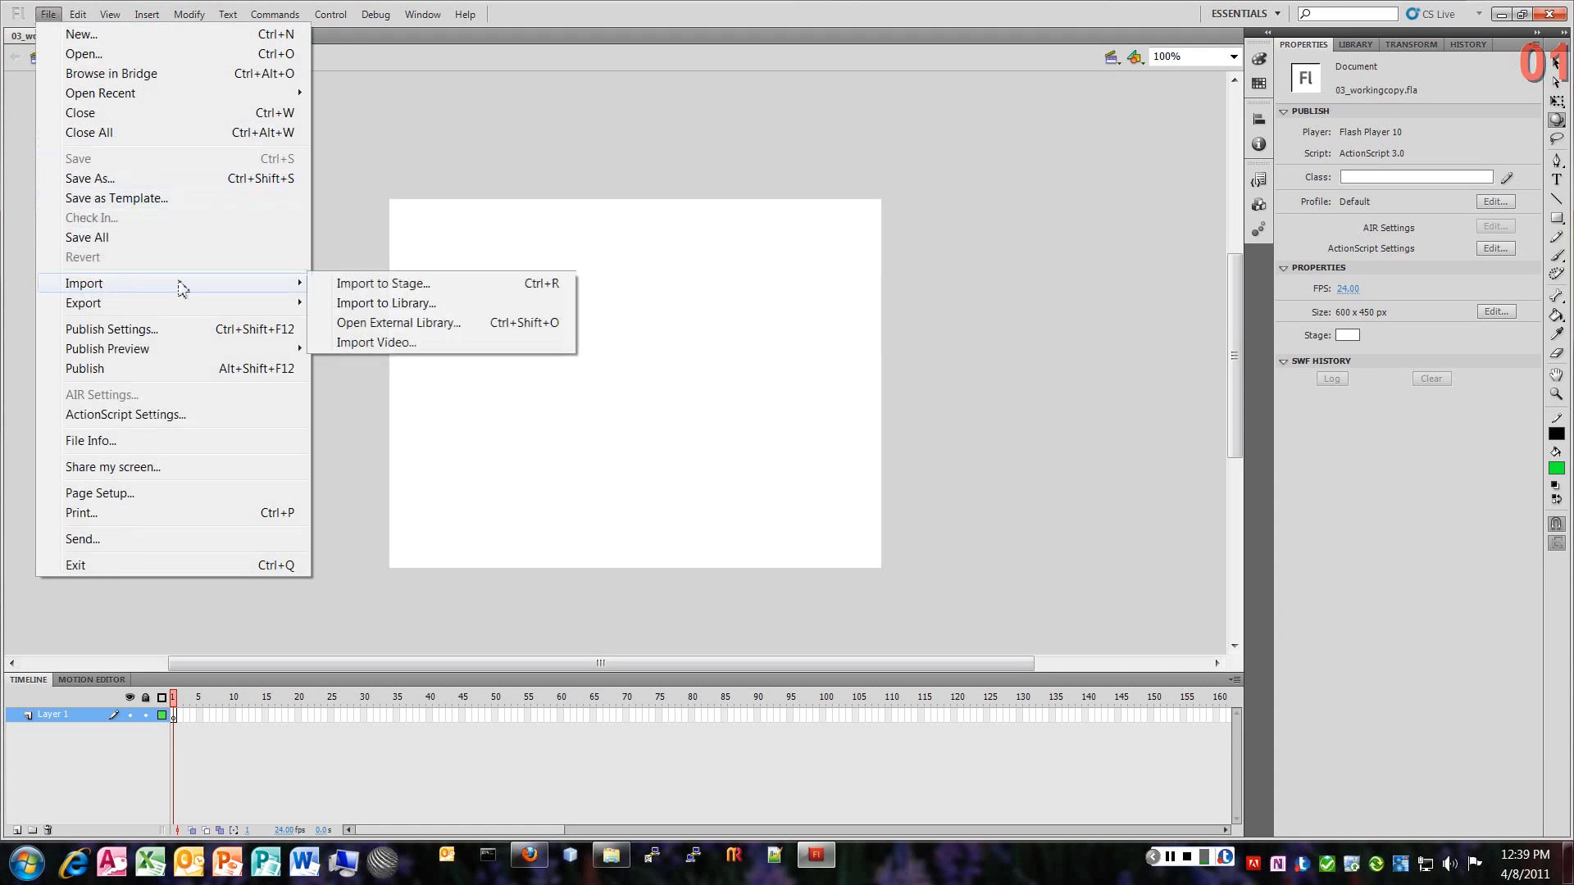
pyautogui.click(423, 284)
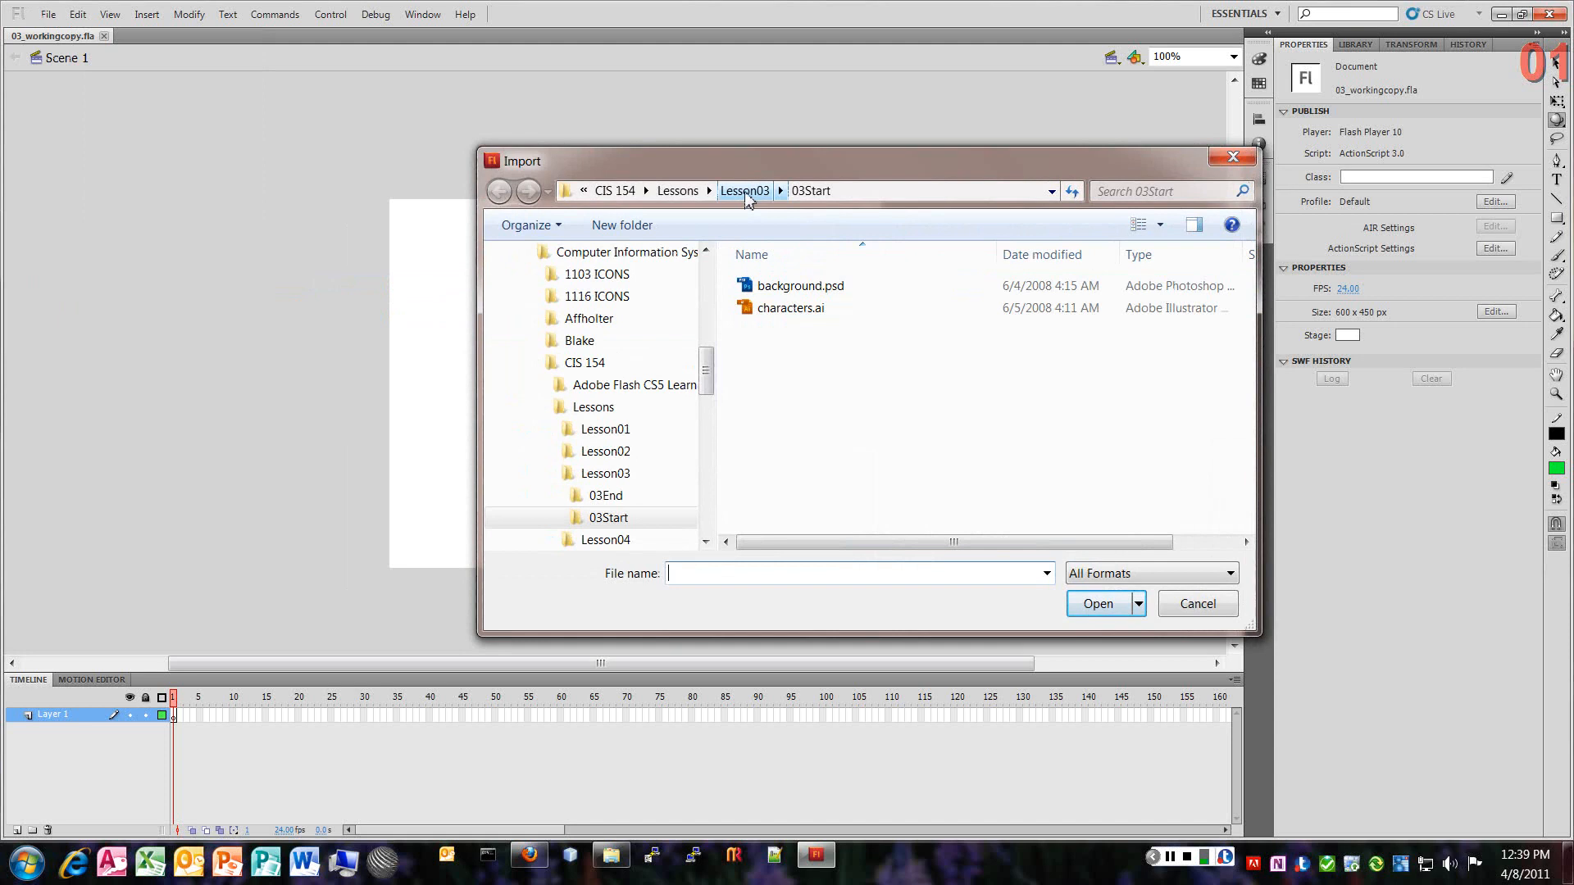
pyautogui.doubleClick(749, 201)
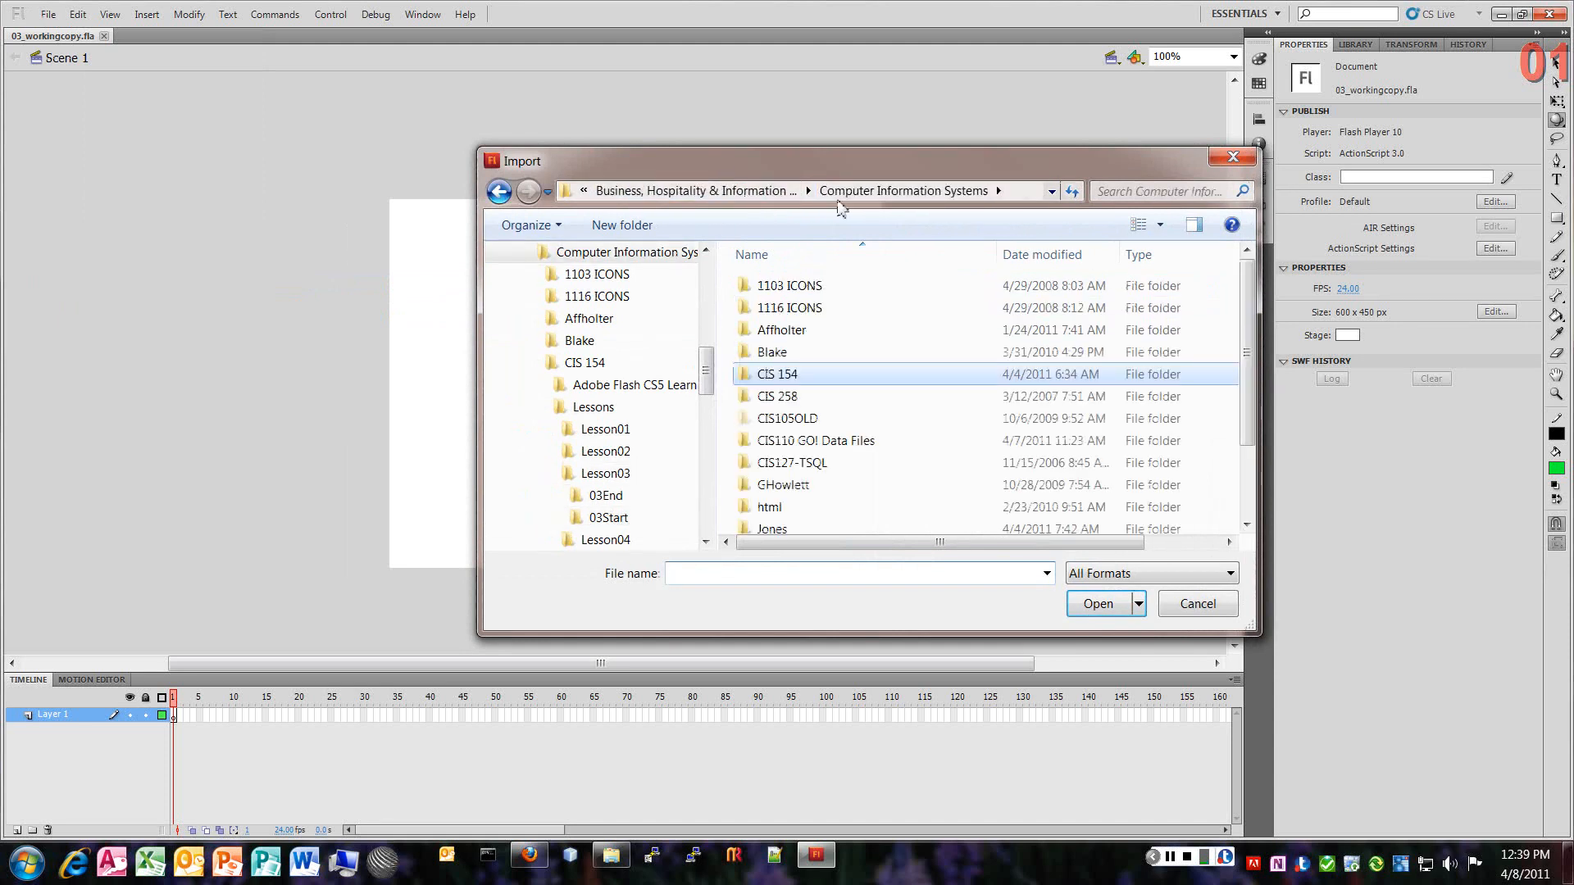
pyautogui.click(501, 193)
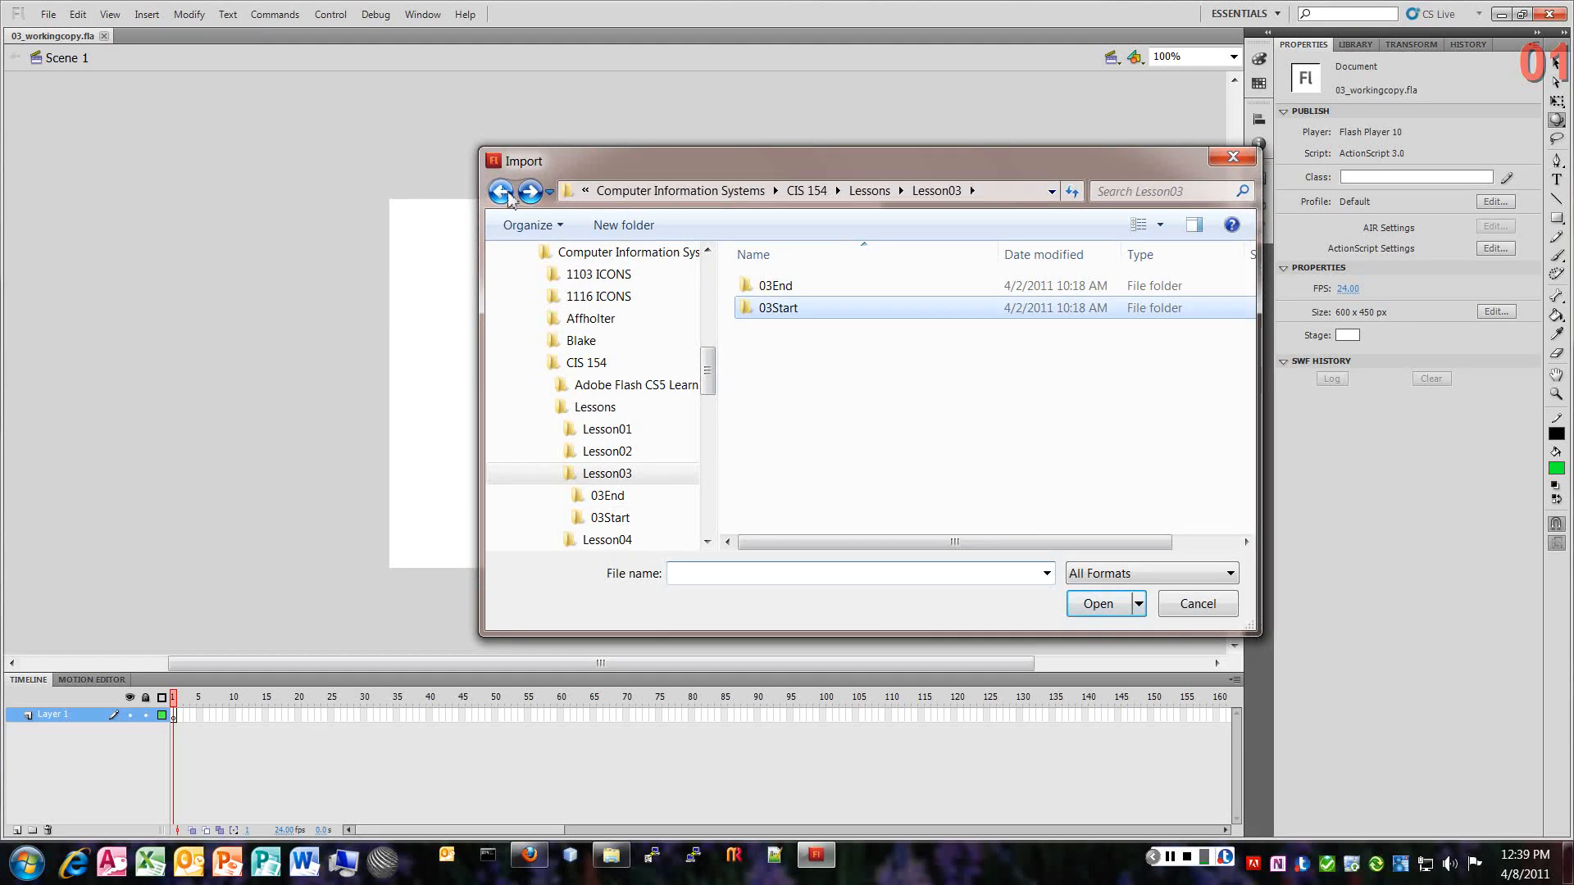
pyautogui.doubleClick(786, 315)
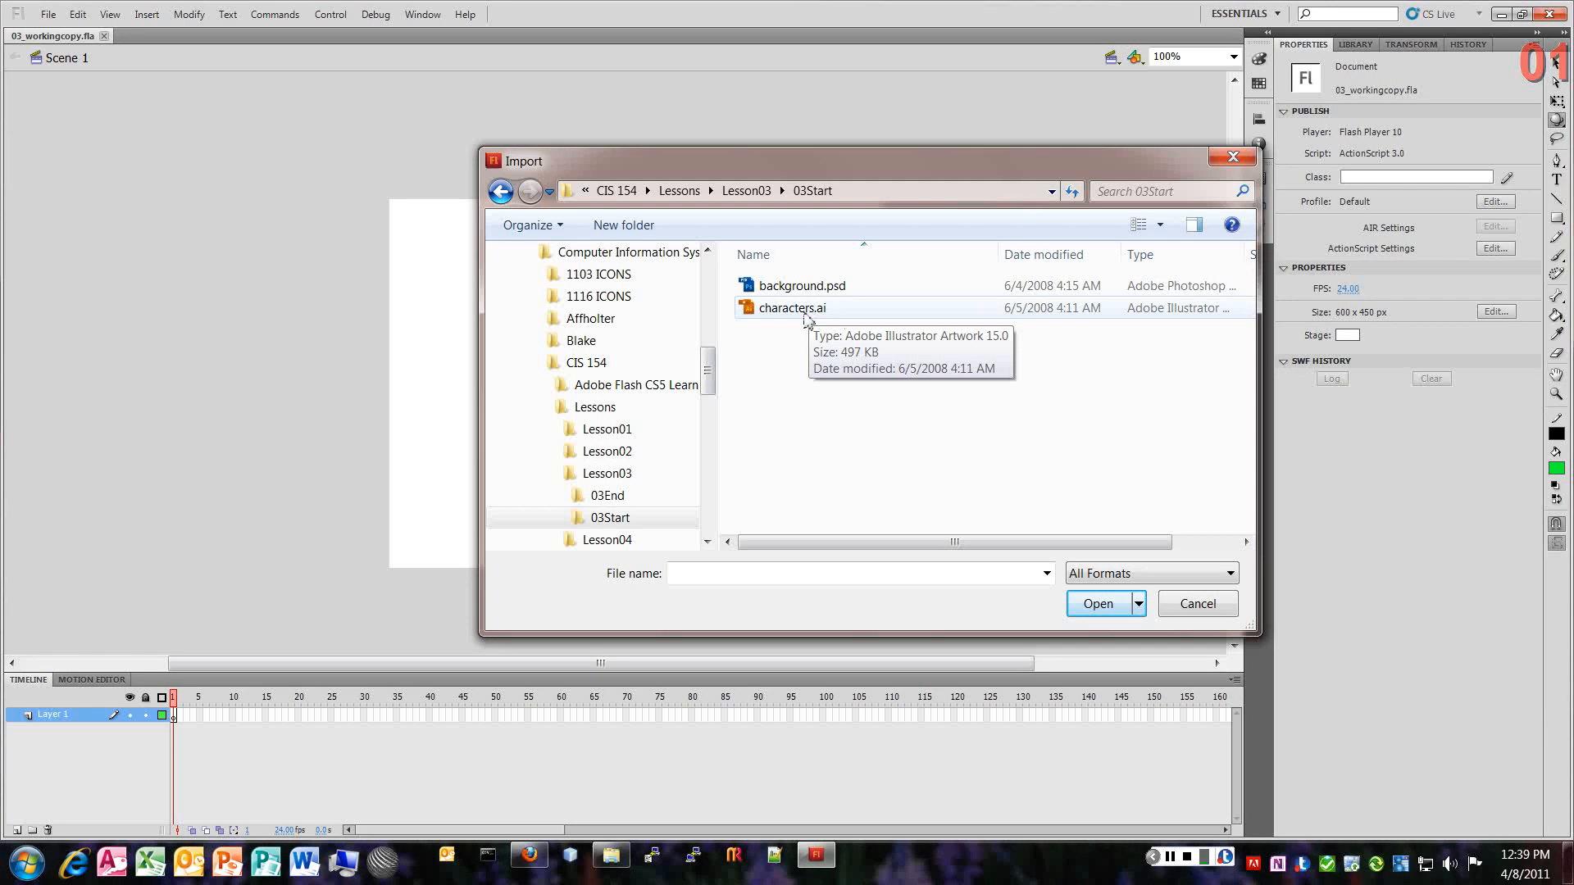
pyautogui.doubleClick(841, 316)
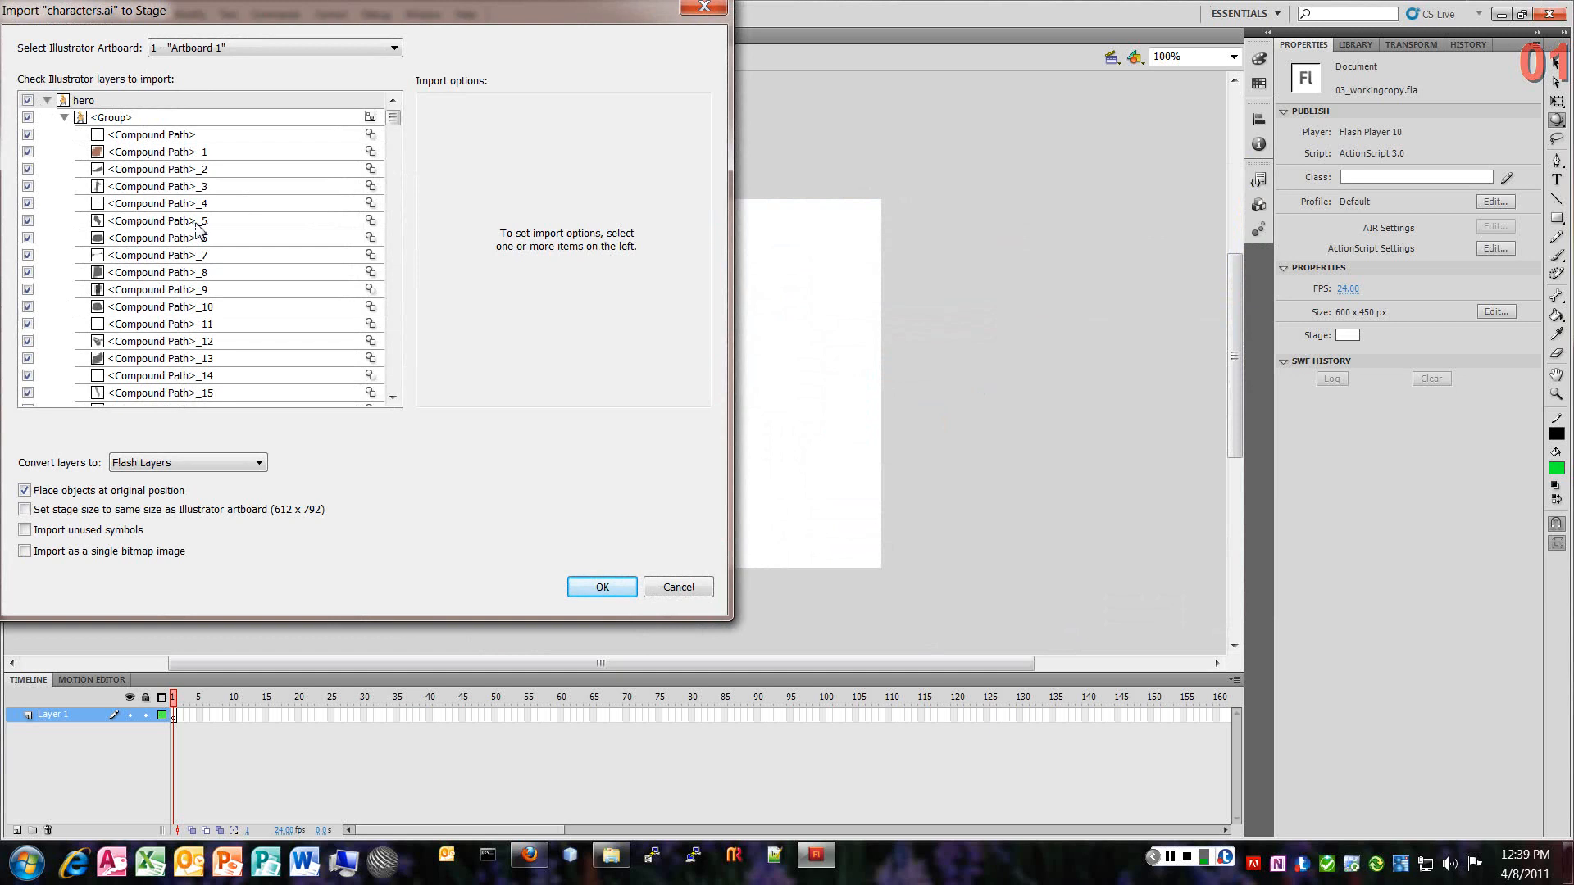
# Step: Collapse the hero and robot groups in the layer list and import the artwork with layers converted to Flash Layers
pyautogui.moveTo(393, 119); pyautogui.dragTo(399, 181)
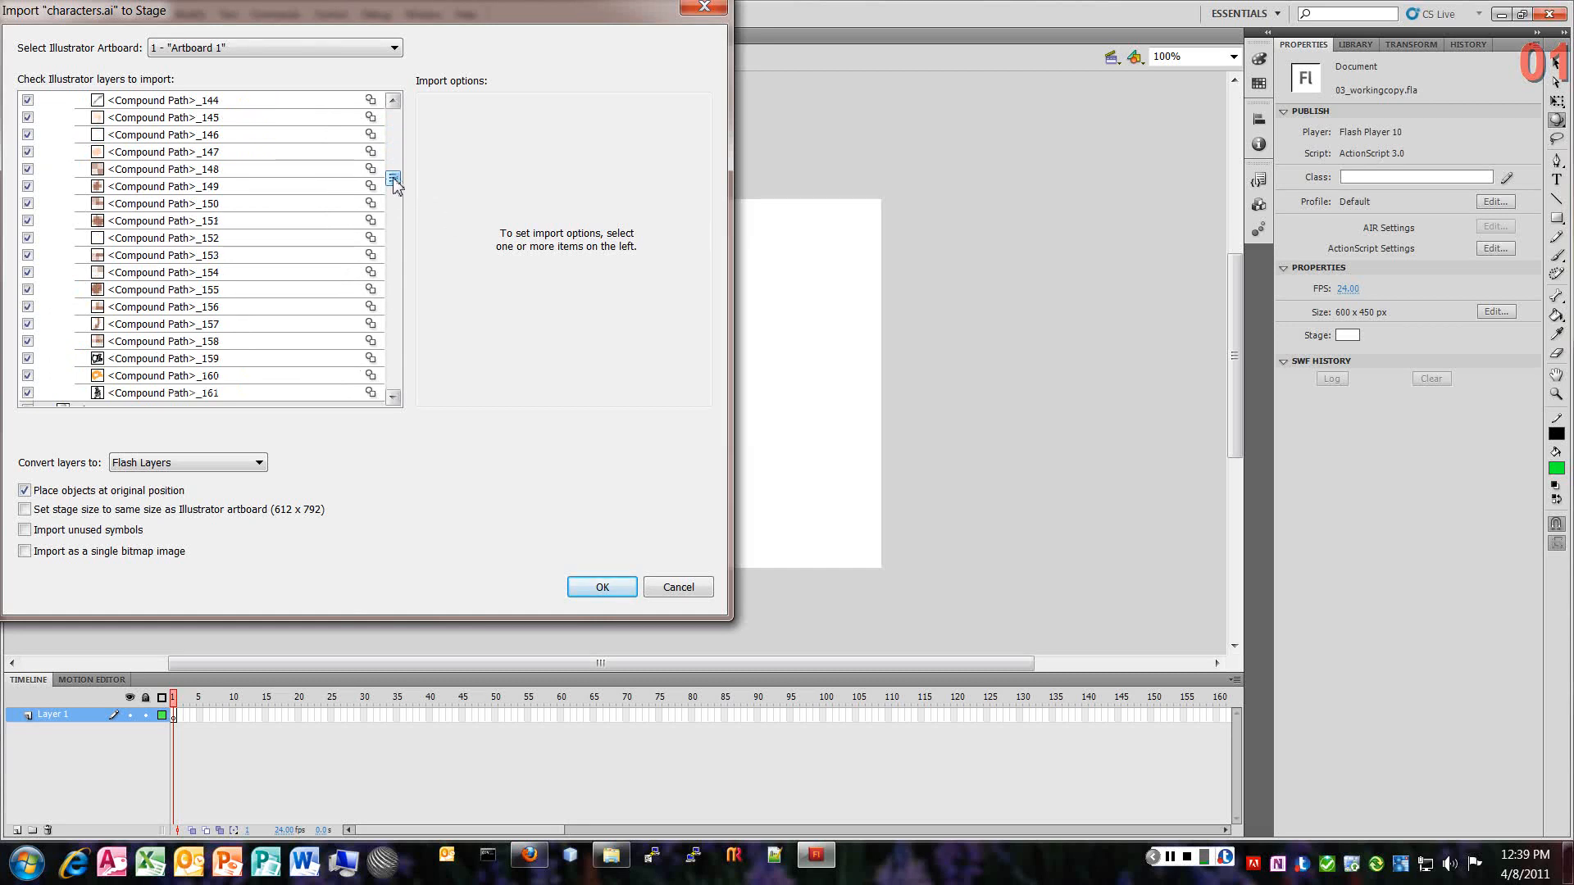
pyautogui.moveTo(394, 184); pyautogui.dragTo(394, 120)
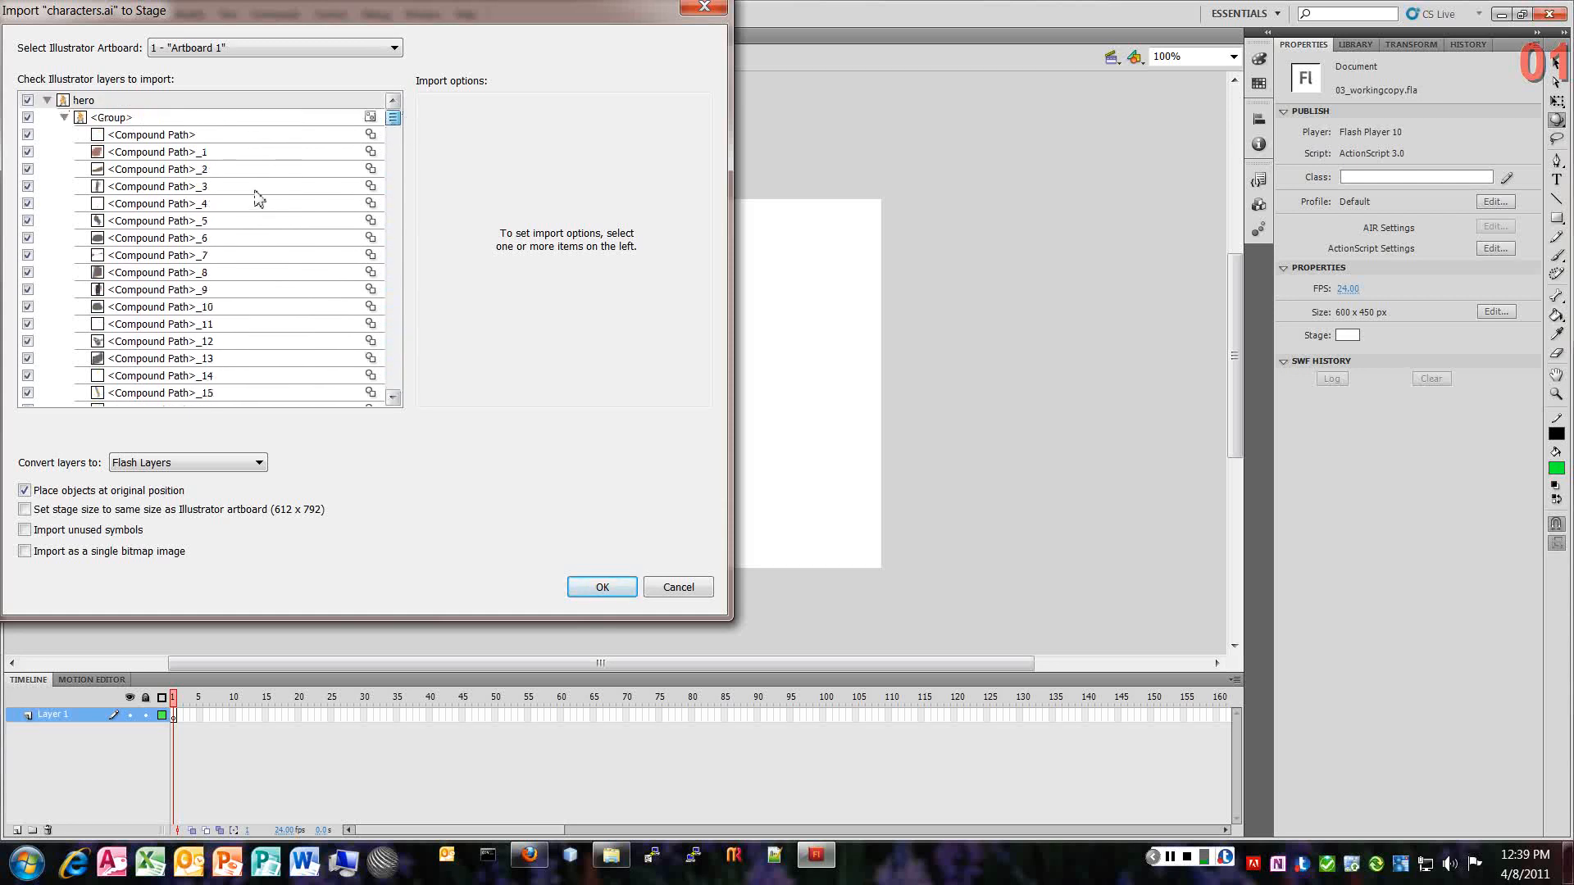
pyautogui.click(64, 117)
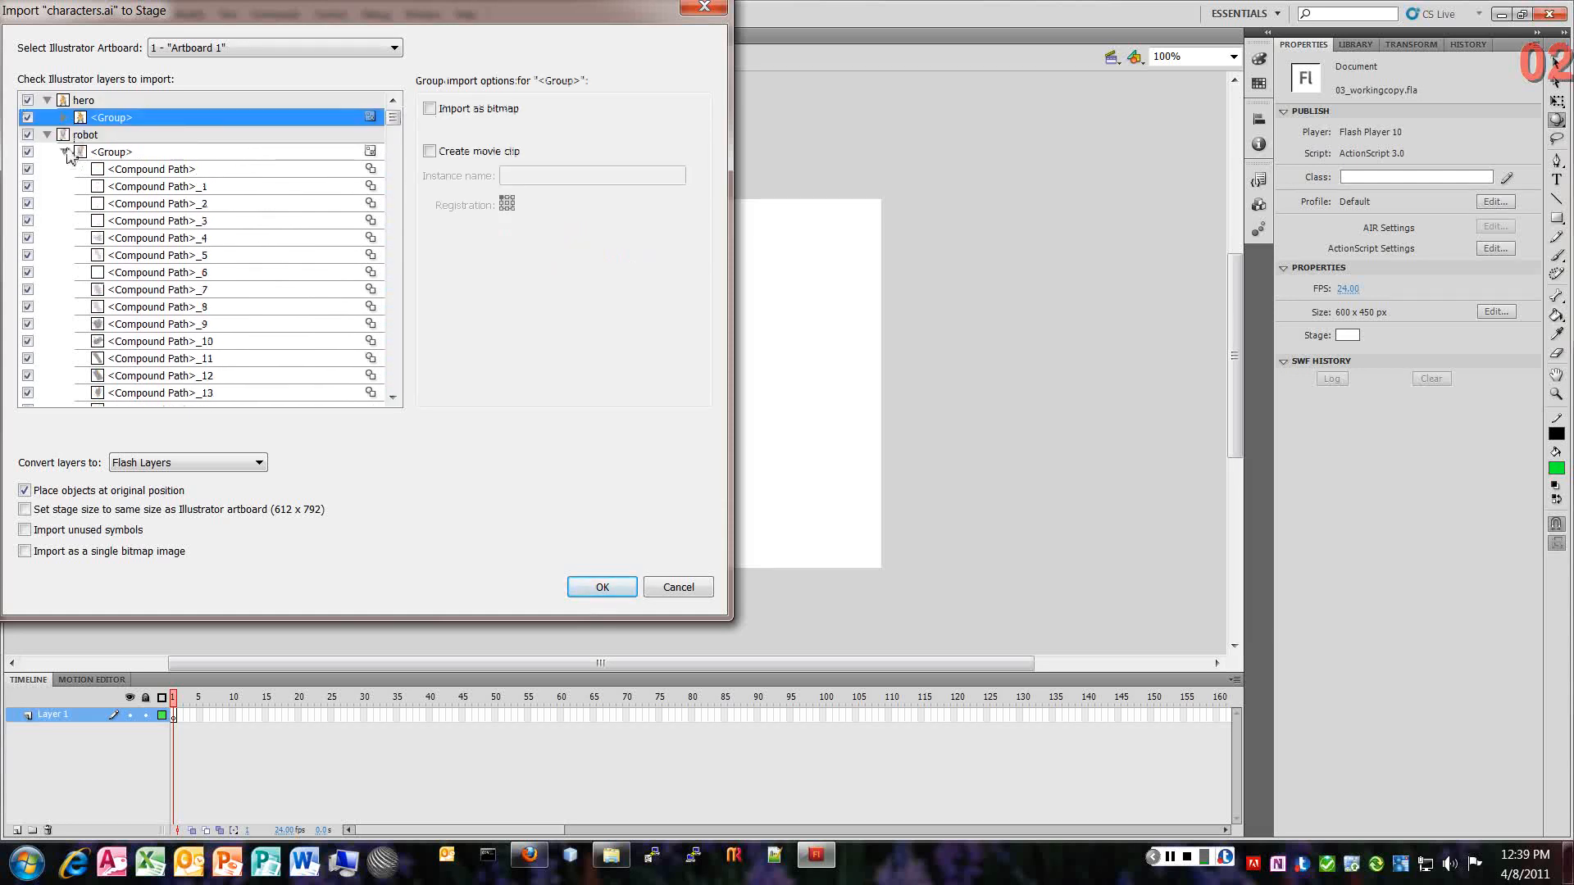
pyautogui.click(64, 152)
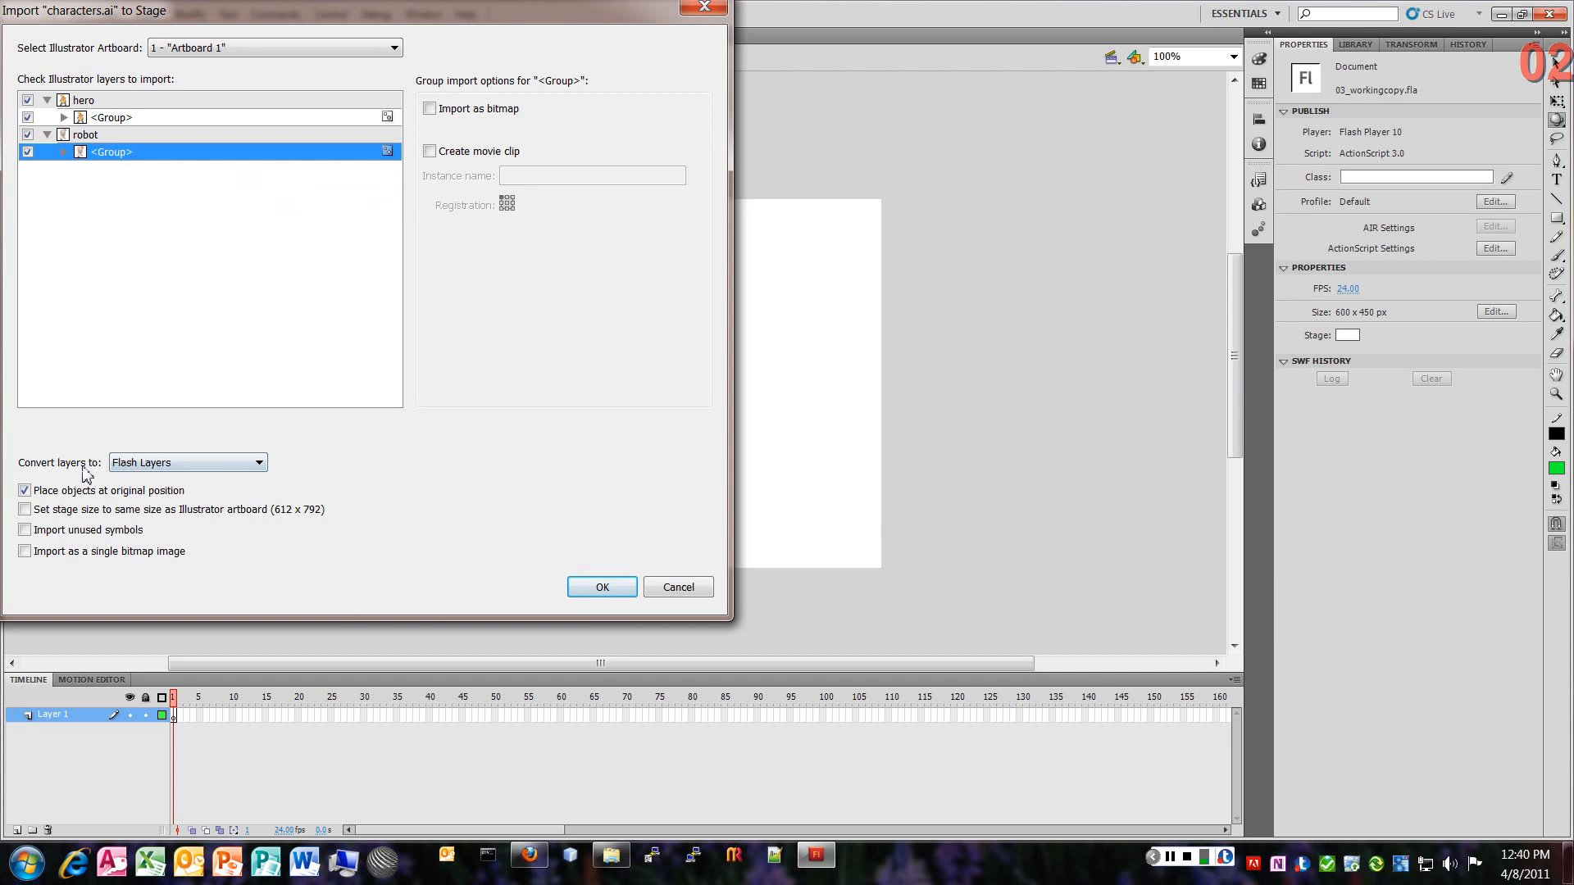
pyautogui.click(167, 466)
pyautogui.click(168, 467)
pyautogui.click(603, 588)
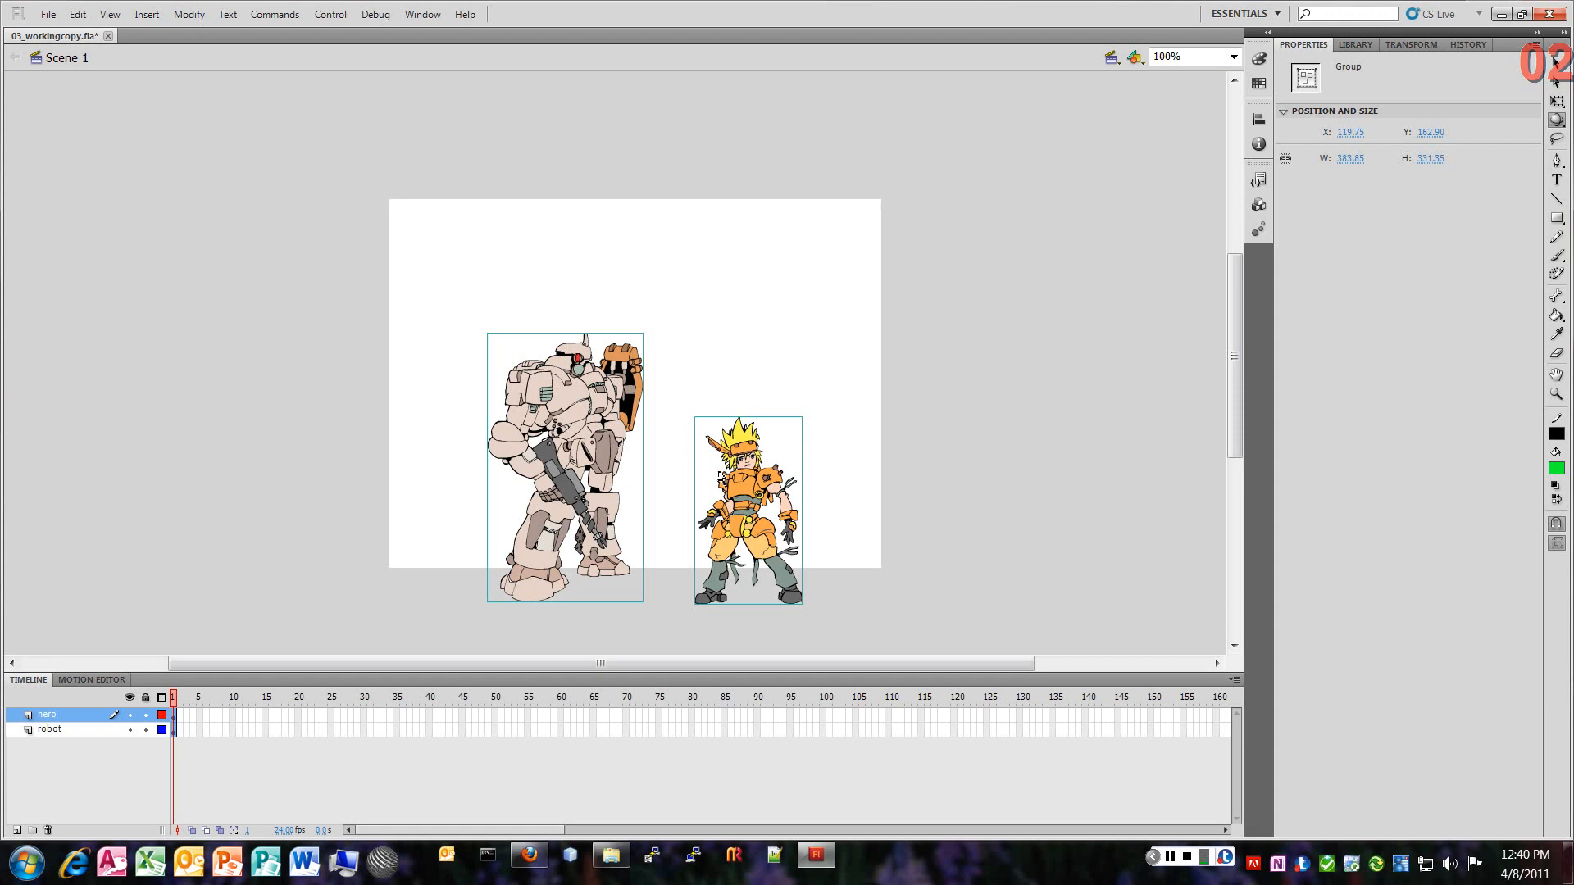
# Step: Select only the hero and move it slightly up and toward the robot, to about X 338, Y 252
pyautogui.click(752, 449)
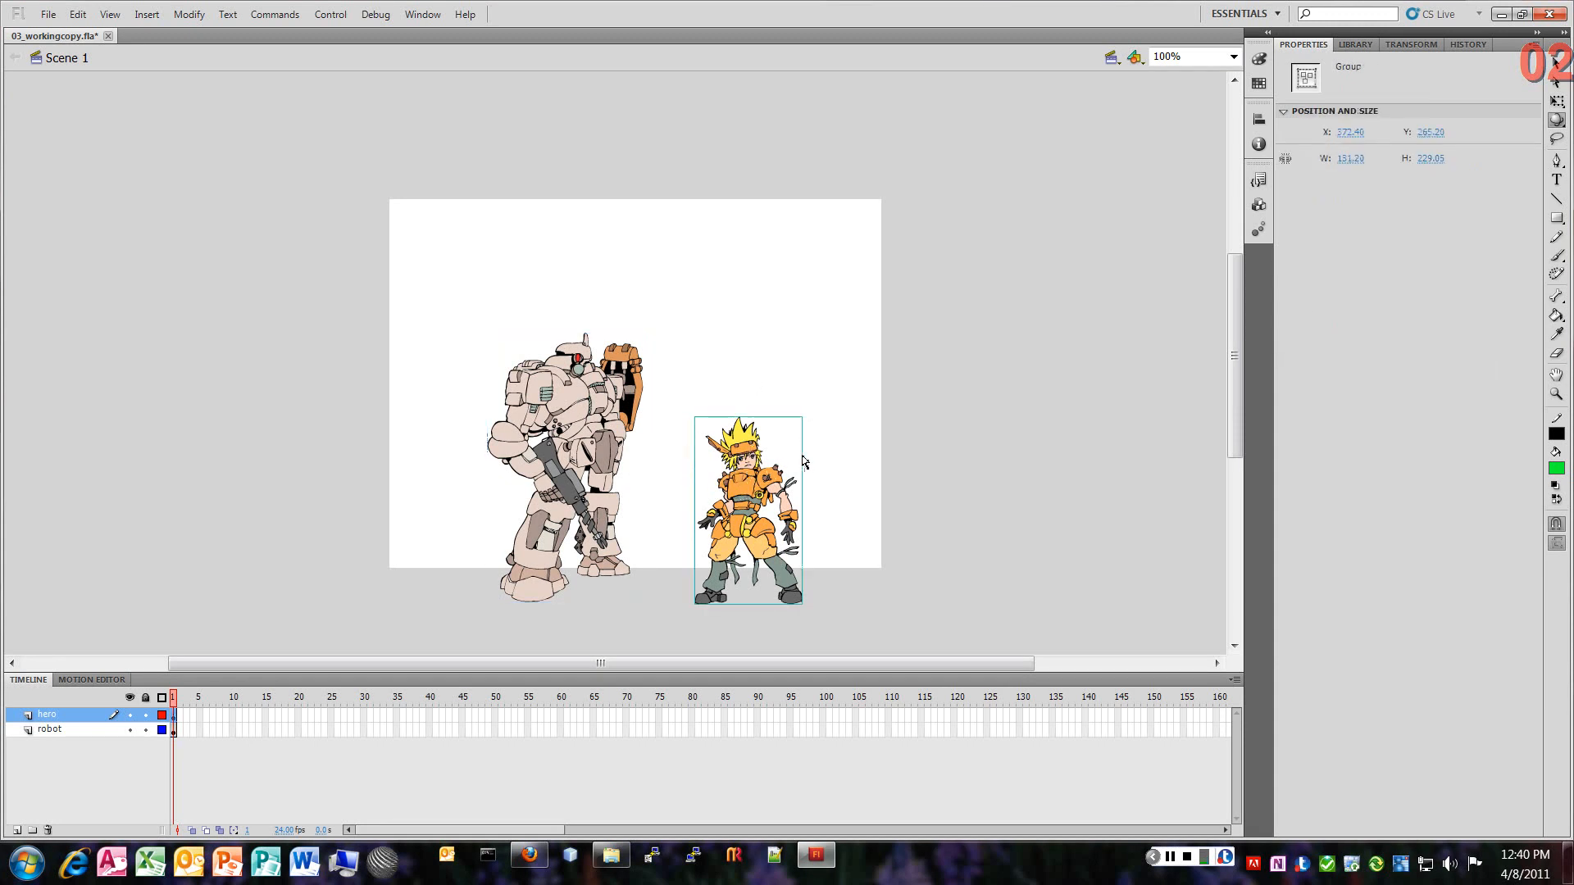
pyautogui.click(1555, 64)
pyautogui.moveTo(709, 507)
pyautogui.mouseDown()
pyautogui.moveTo(762, 465)
pyautogui.moveTo(680, 497)
pyautogui.mouseUp()
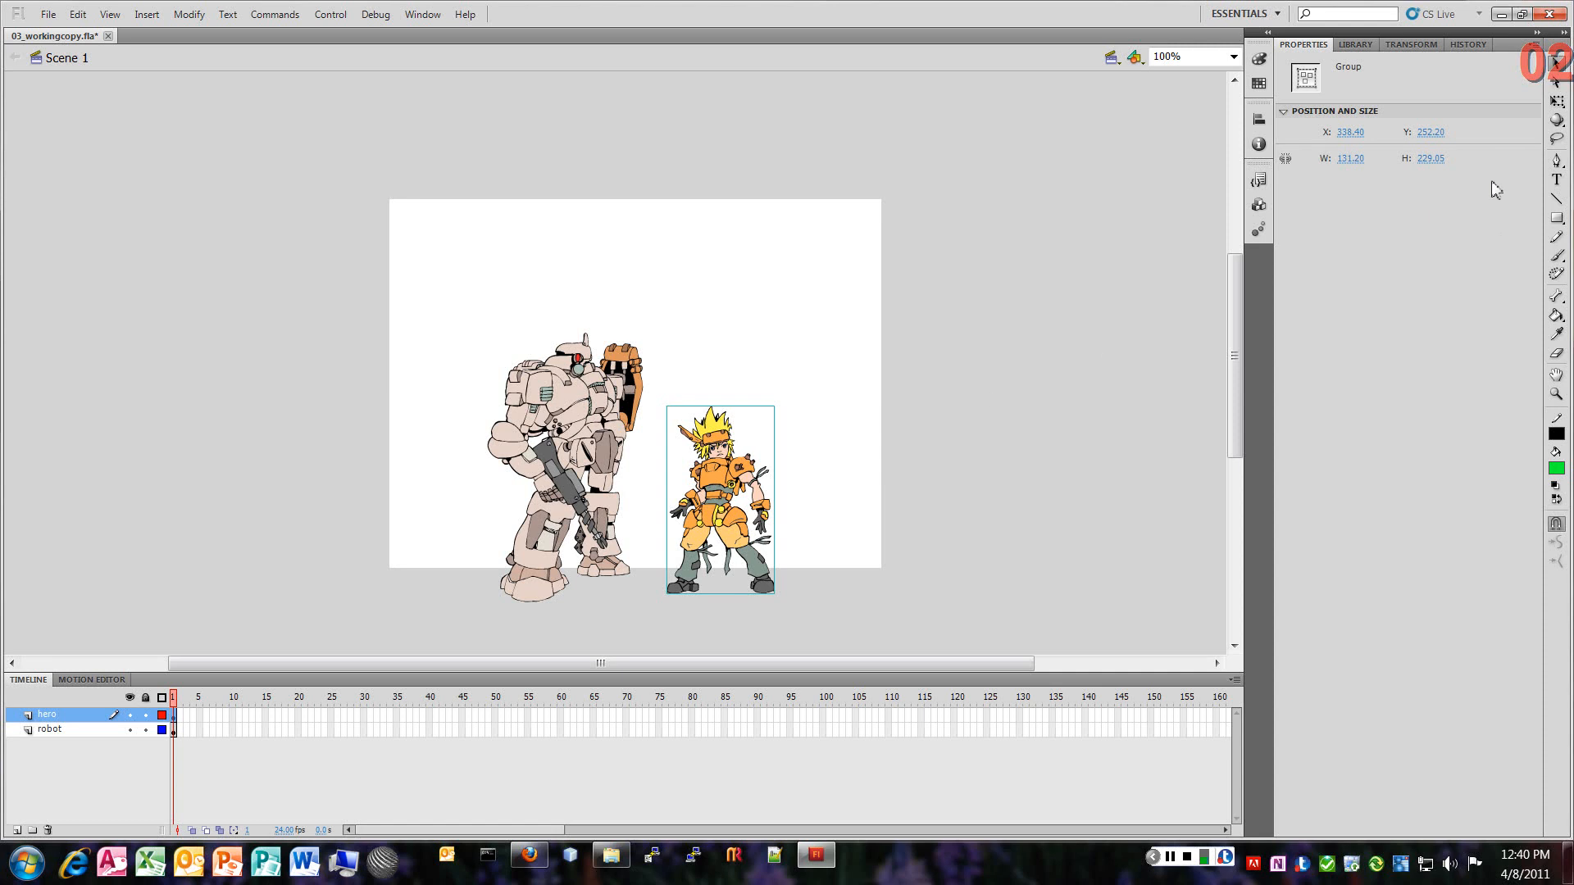
# Step: Show the document's library, then move the robot to the stage's left side and the hero toward its right side
pyautogui.click(1356, 44)
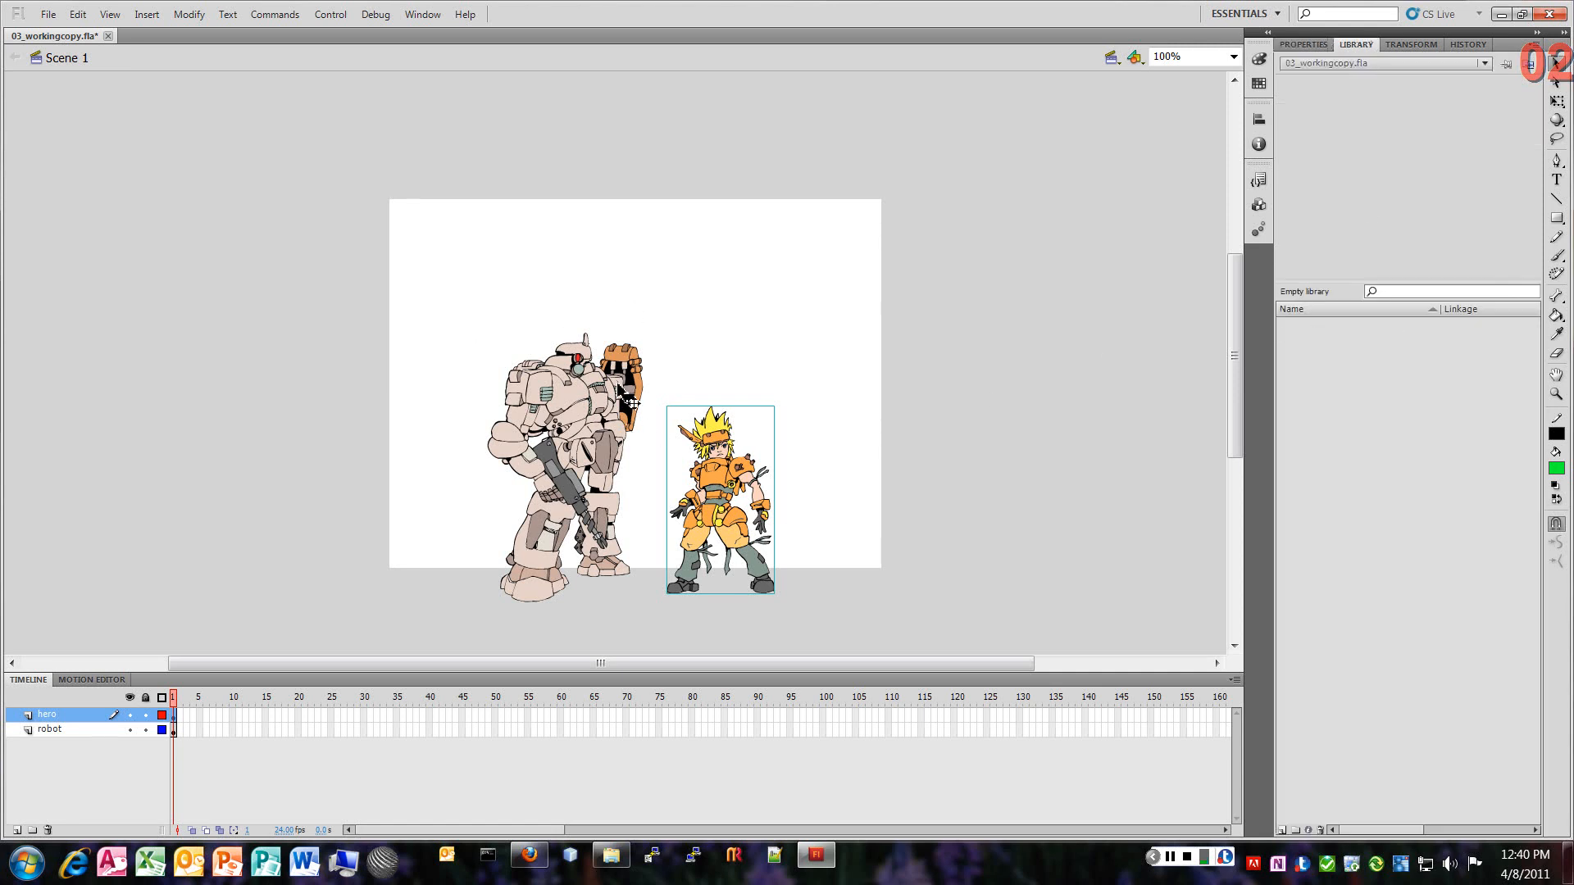
pyautogui.moveTo(1352, 341); pyautogui.dragTo(1171, 356)
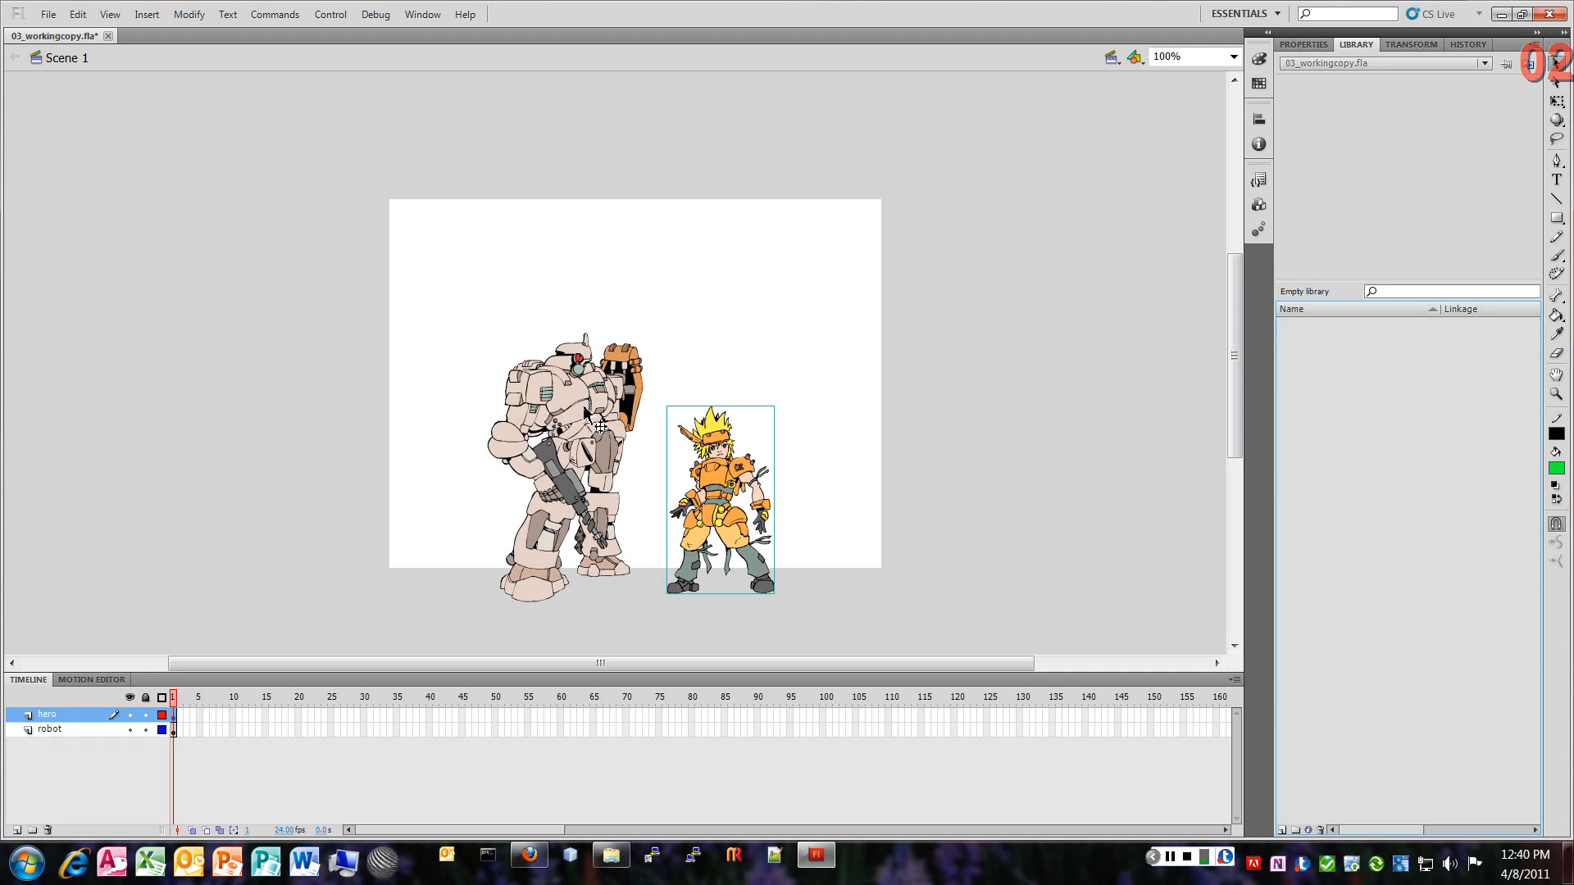
pyautogui.moveTo(578, 410); pyautogui.dragTo(496, 410)
pyautogui.moveTo(751, 456); pyautogui.dragTo(807, 430)
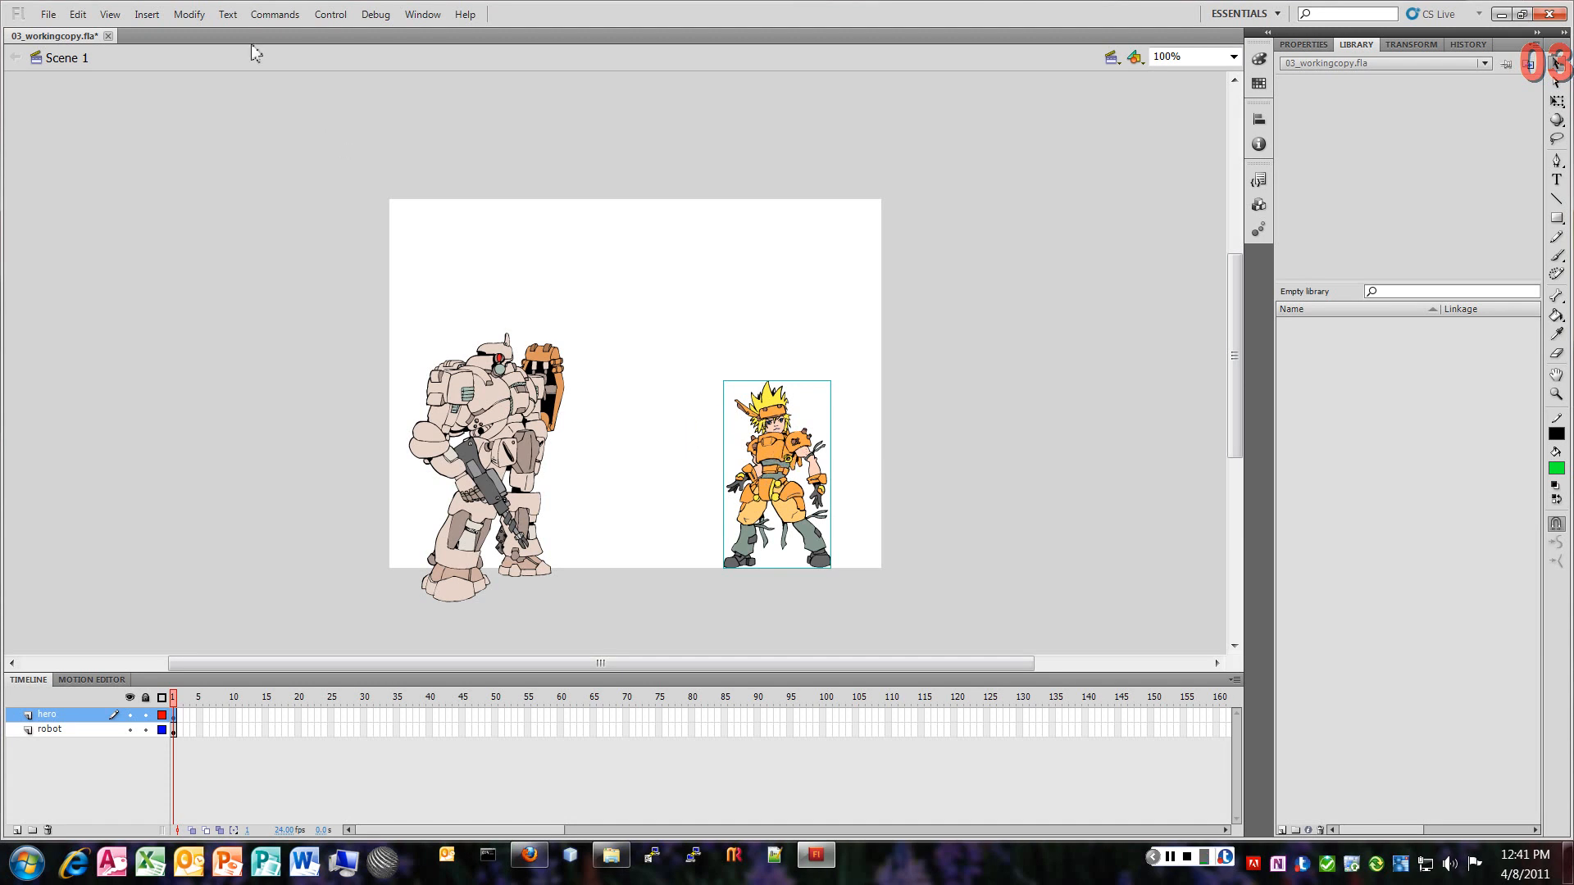
# Step: Convert the hero graphic to a Movie Clip symbol named hero
pyautogui.click(189, 13)
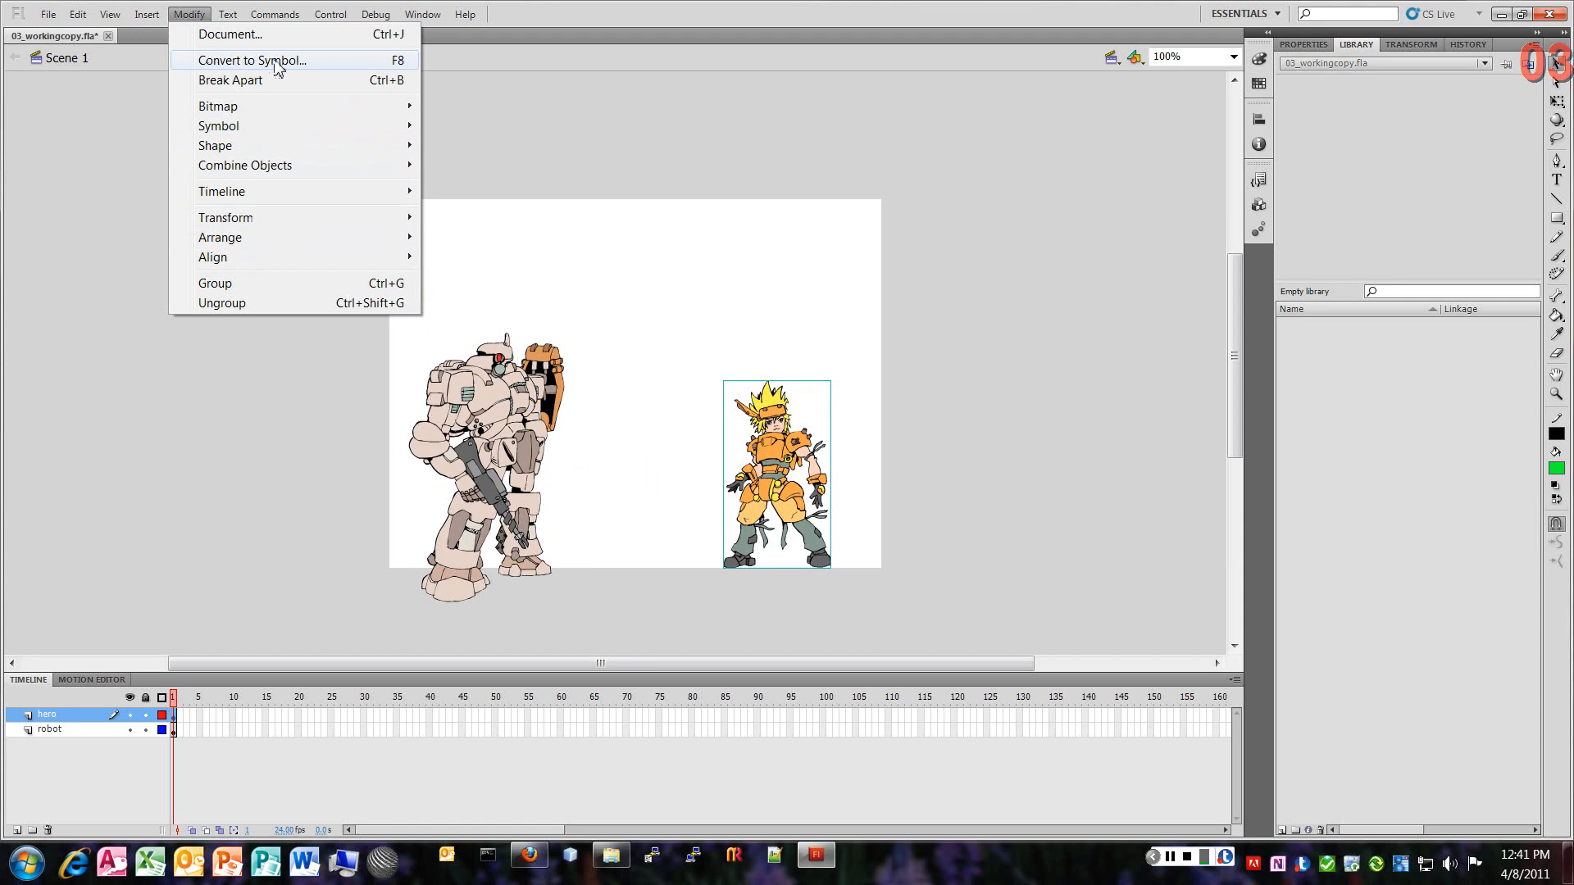
pyautogui.click(789, 243)
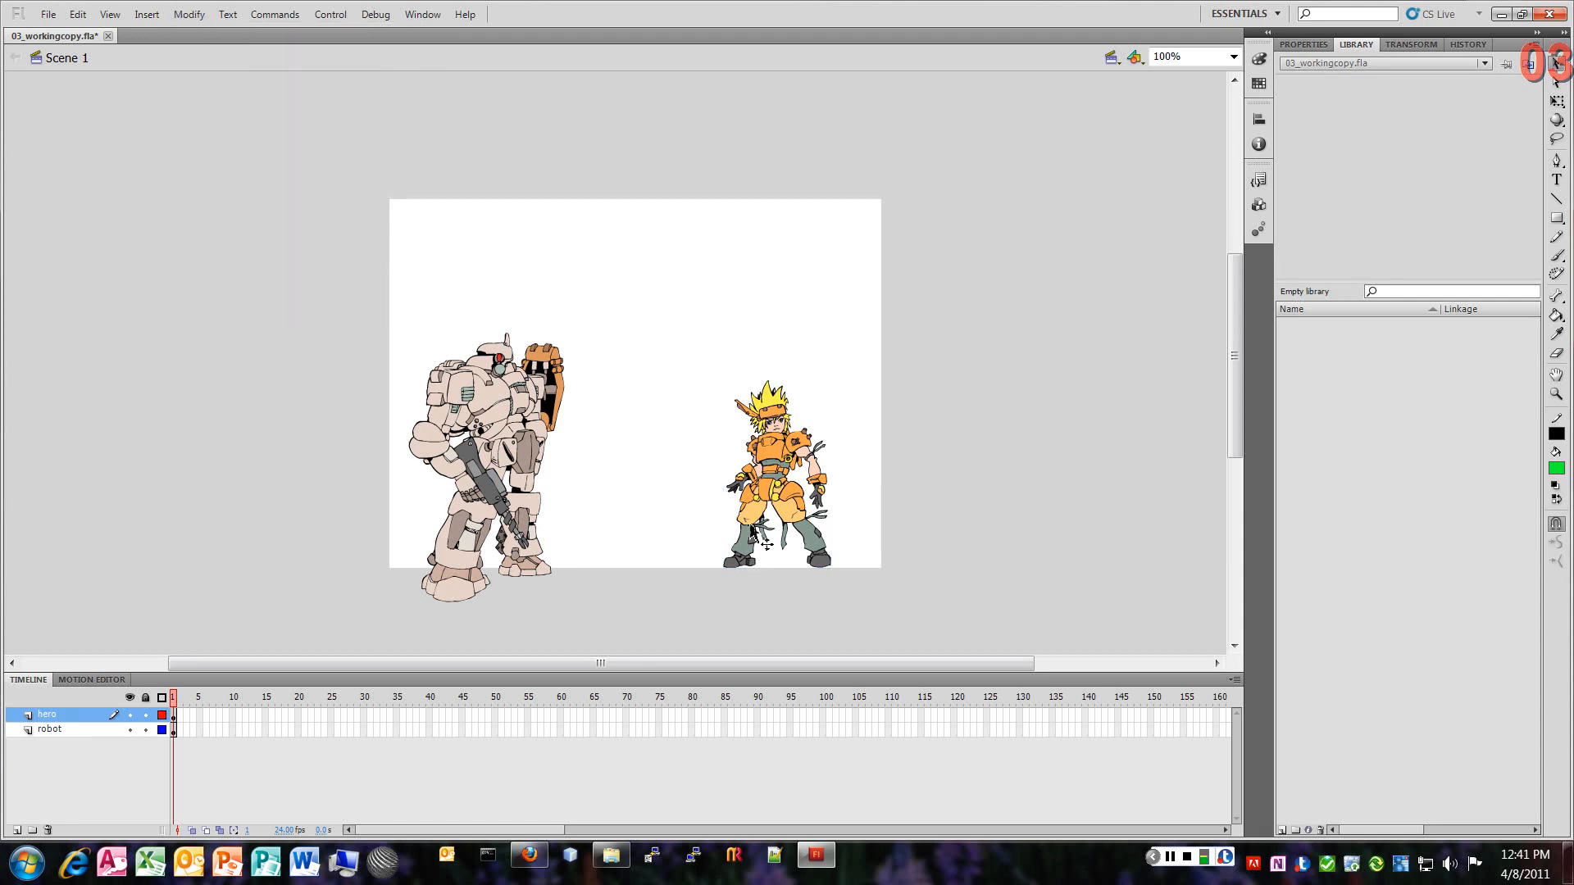
pyautogui.rightClick(773, 444)
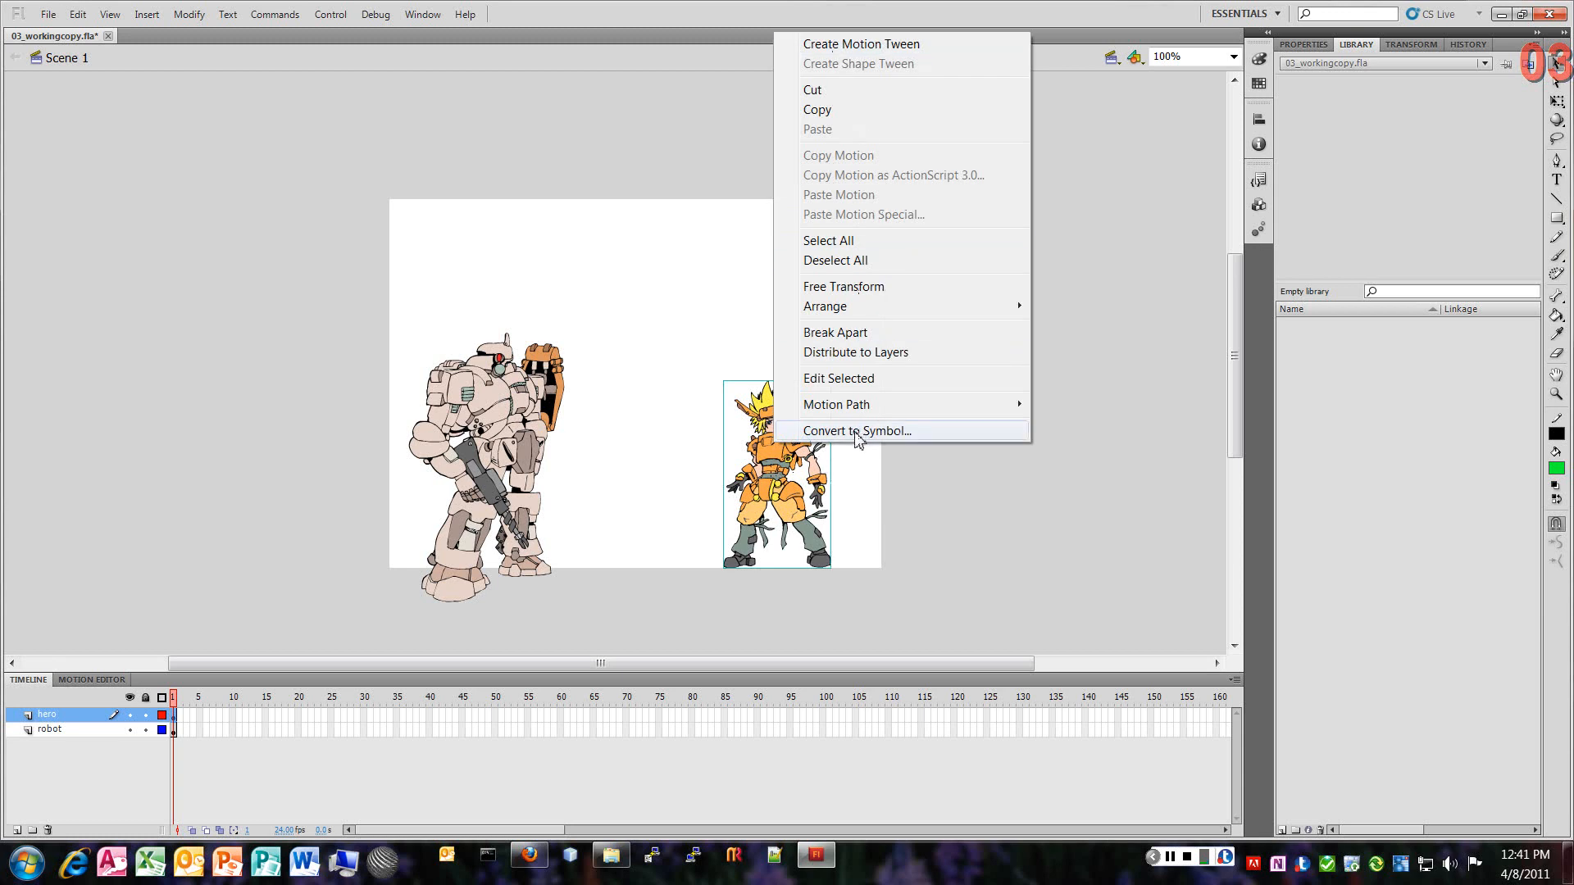
pyautogui.click(889, 437)
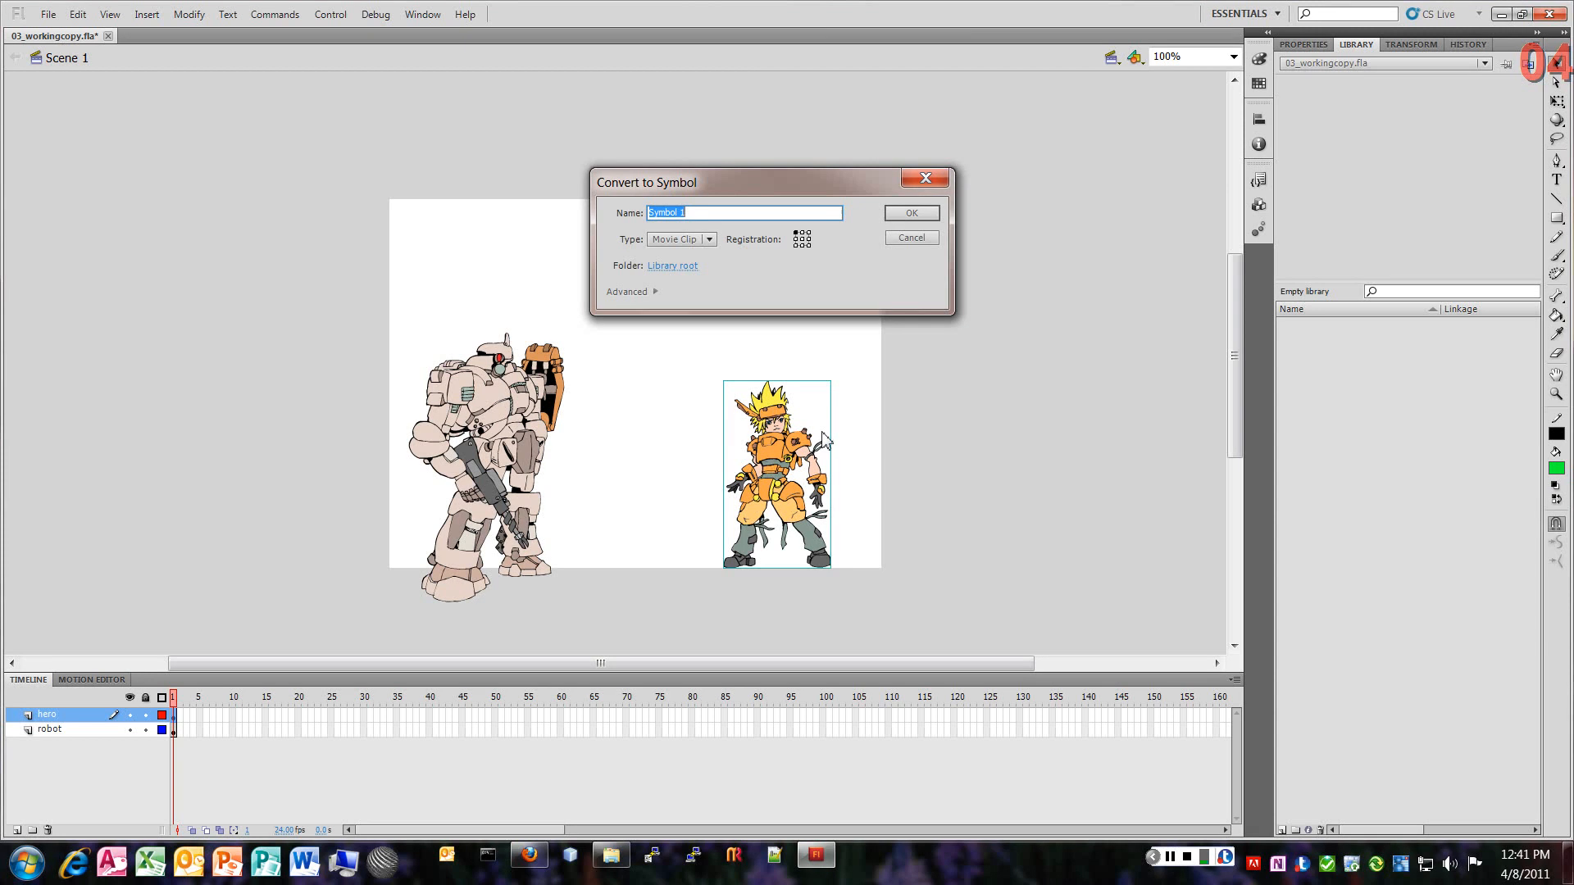
pyautogui.write('hero')
pyautogui.click(910, 215)
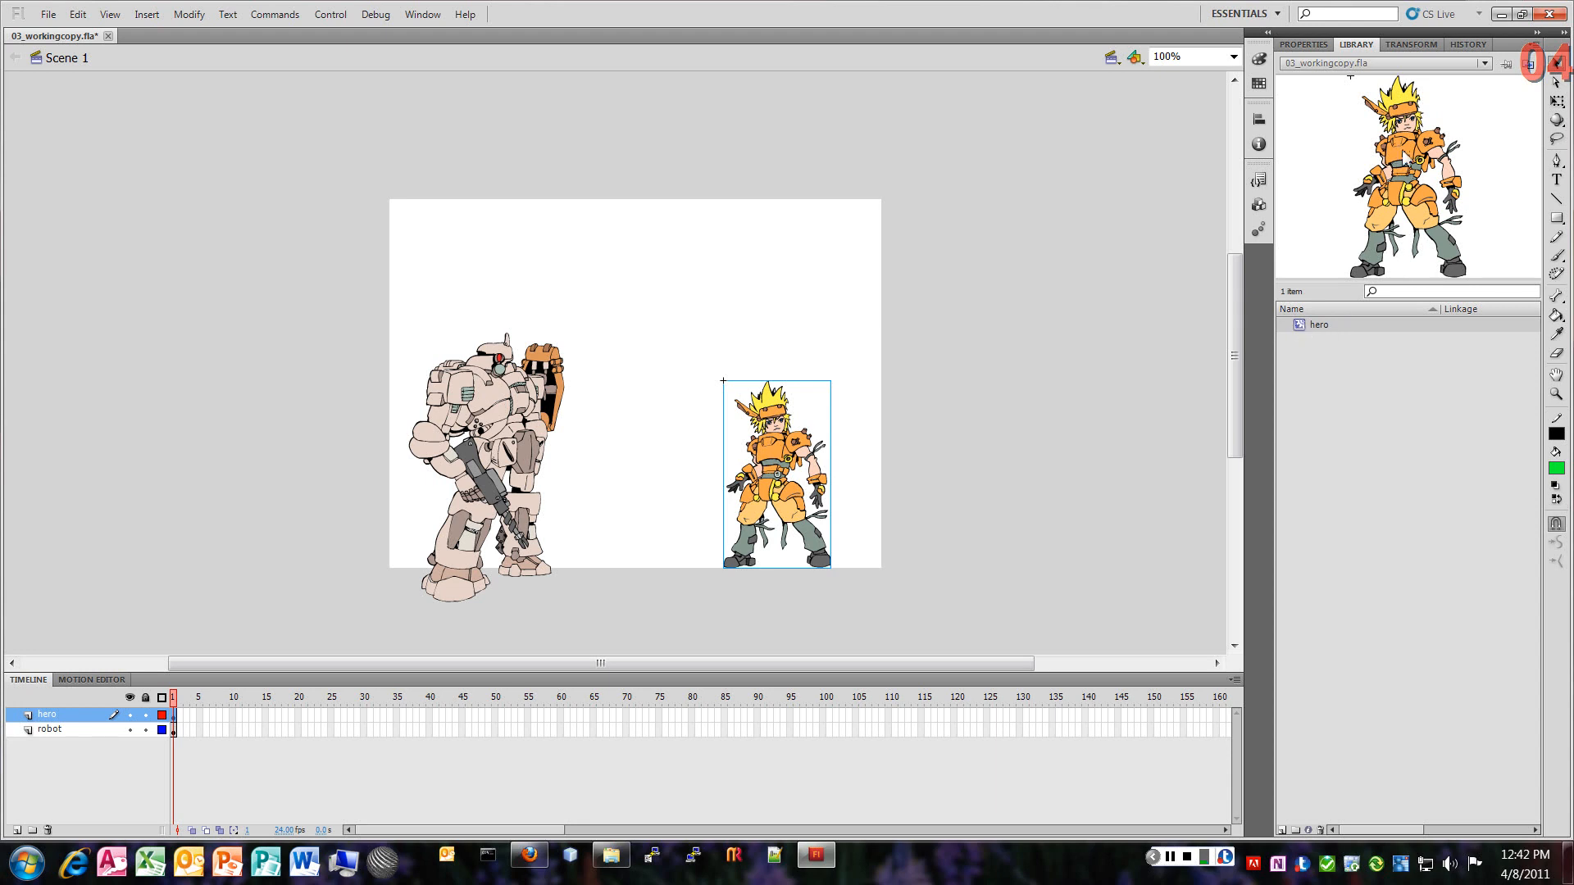
# Step: Convert the robot graphic to a Movie Clip symbol named robot
pyautogui.click(514, 428)
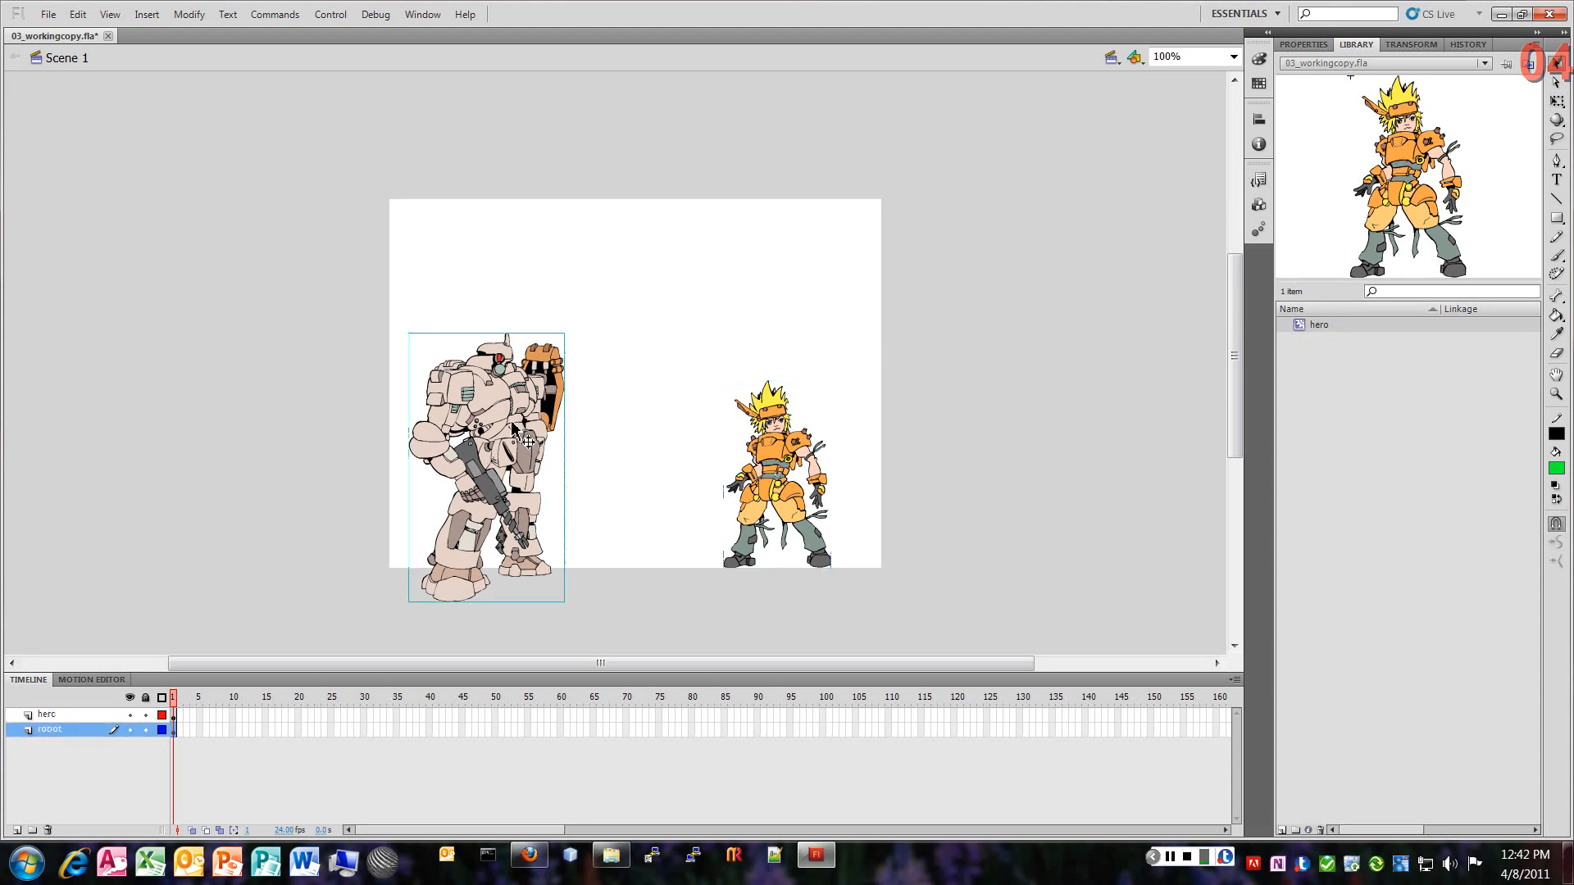
pyautogui.rightClick(511, 420)
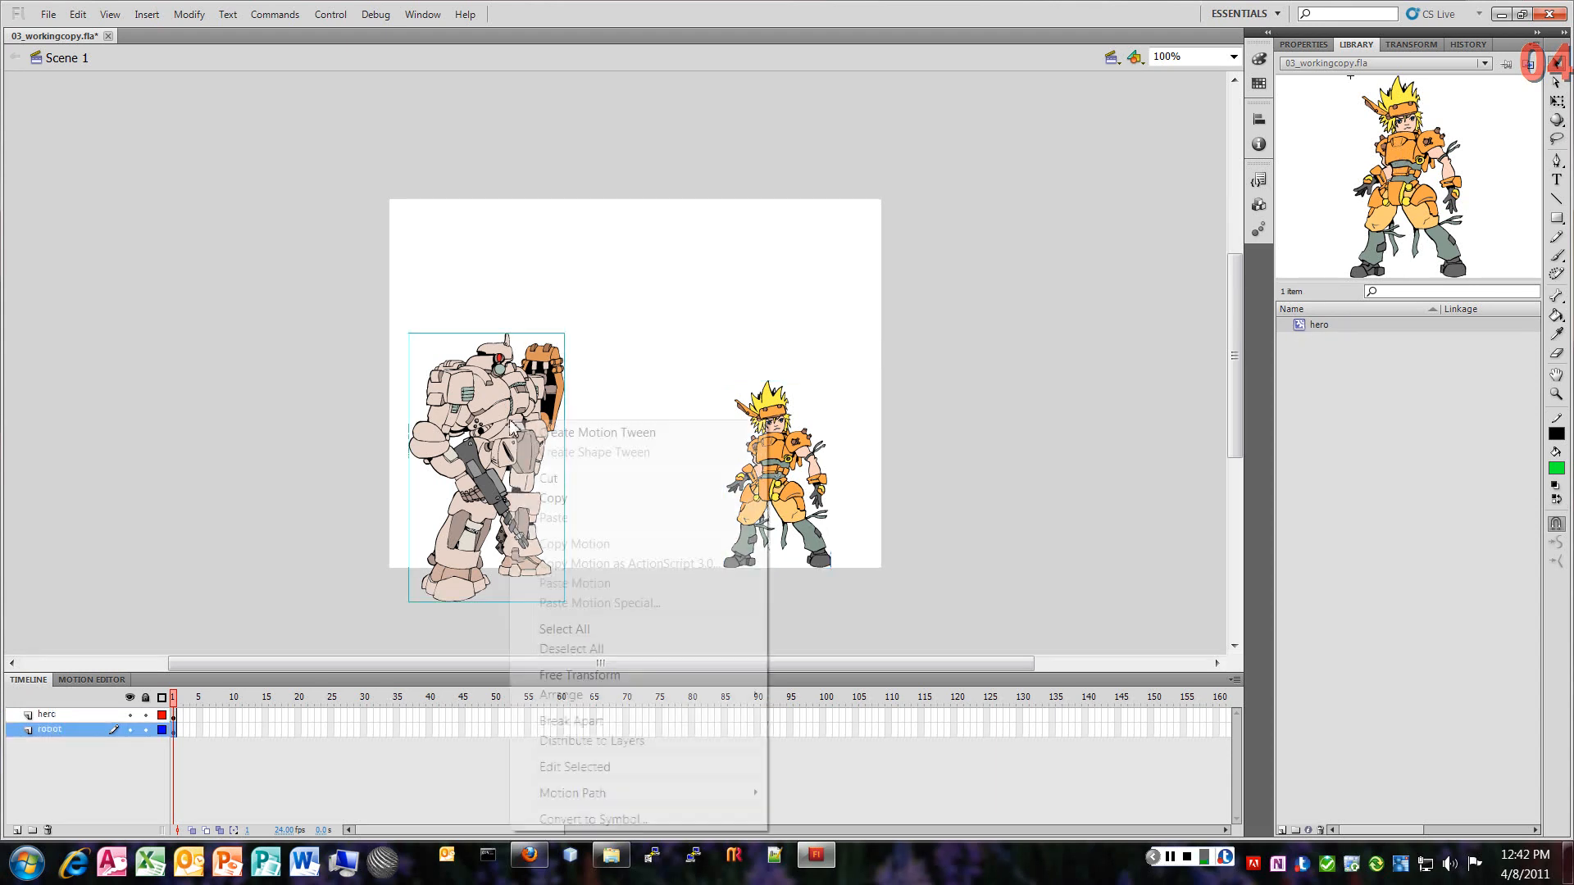
pyautogui.click(597, 819)
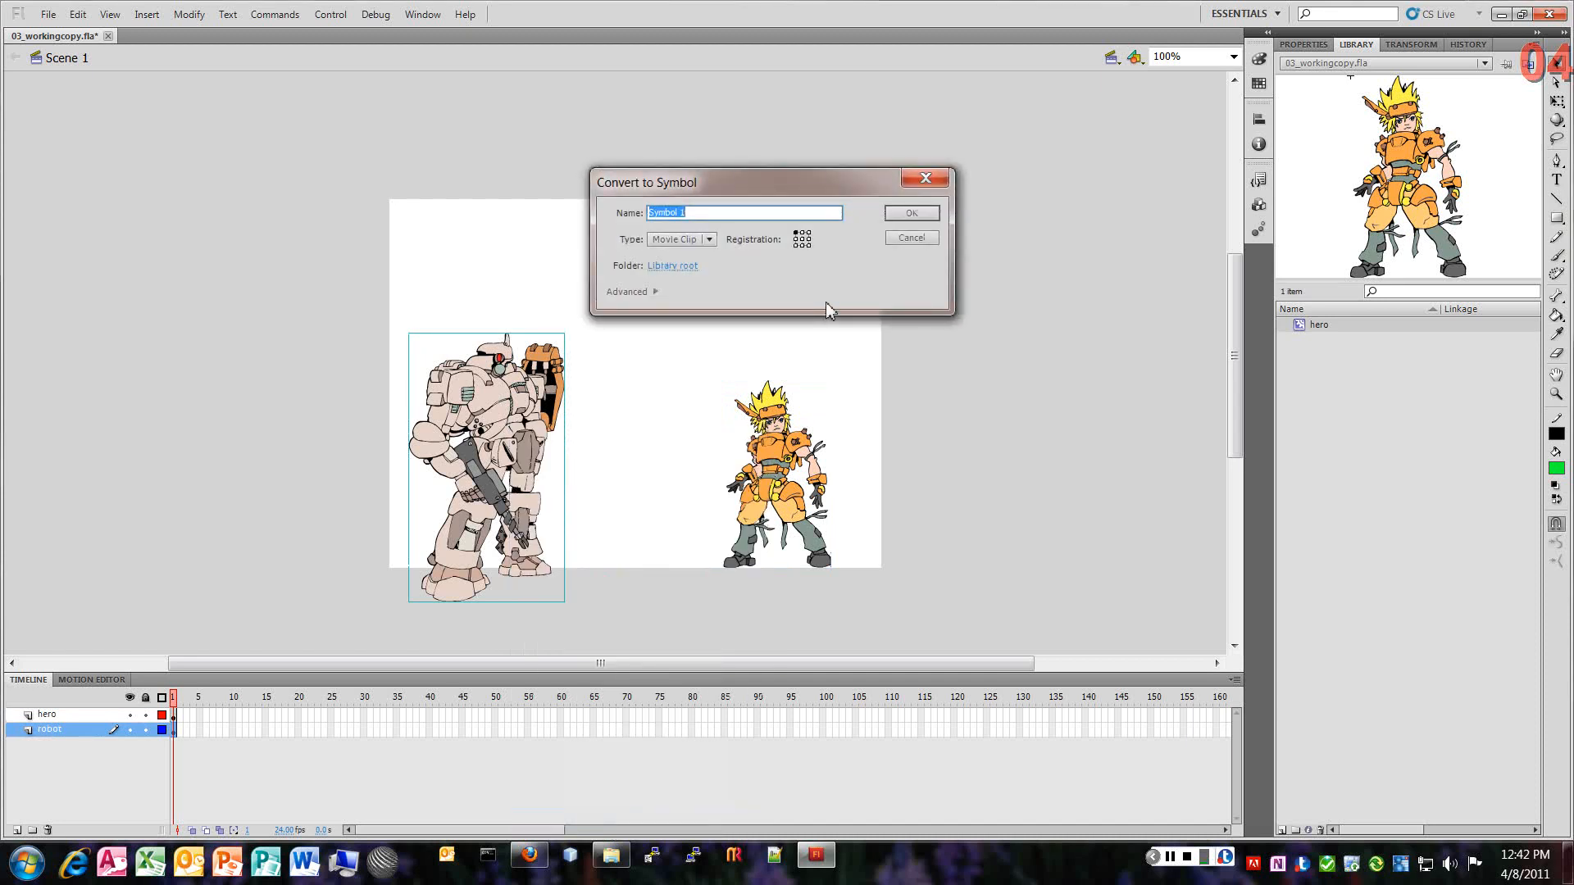
pyautogui.write('robot')
pyautogui.press('Return')
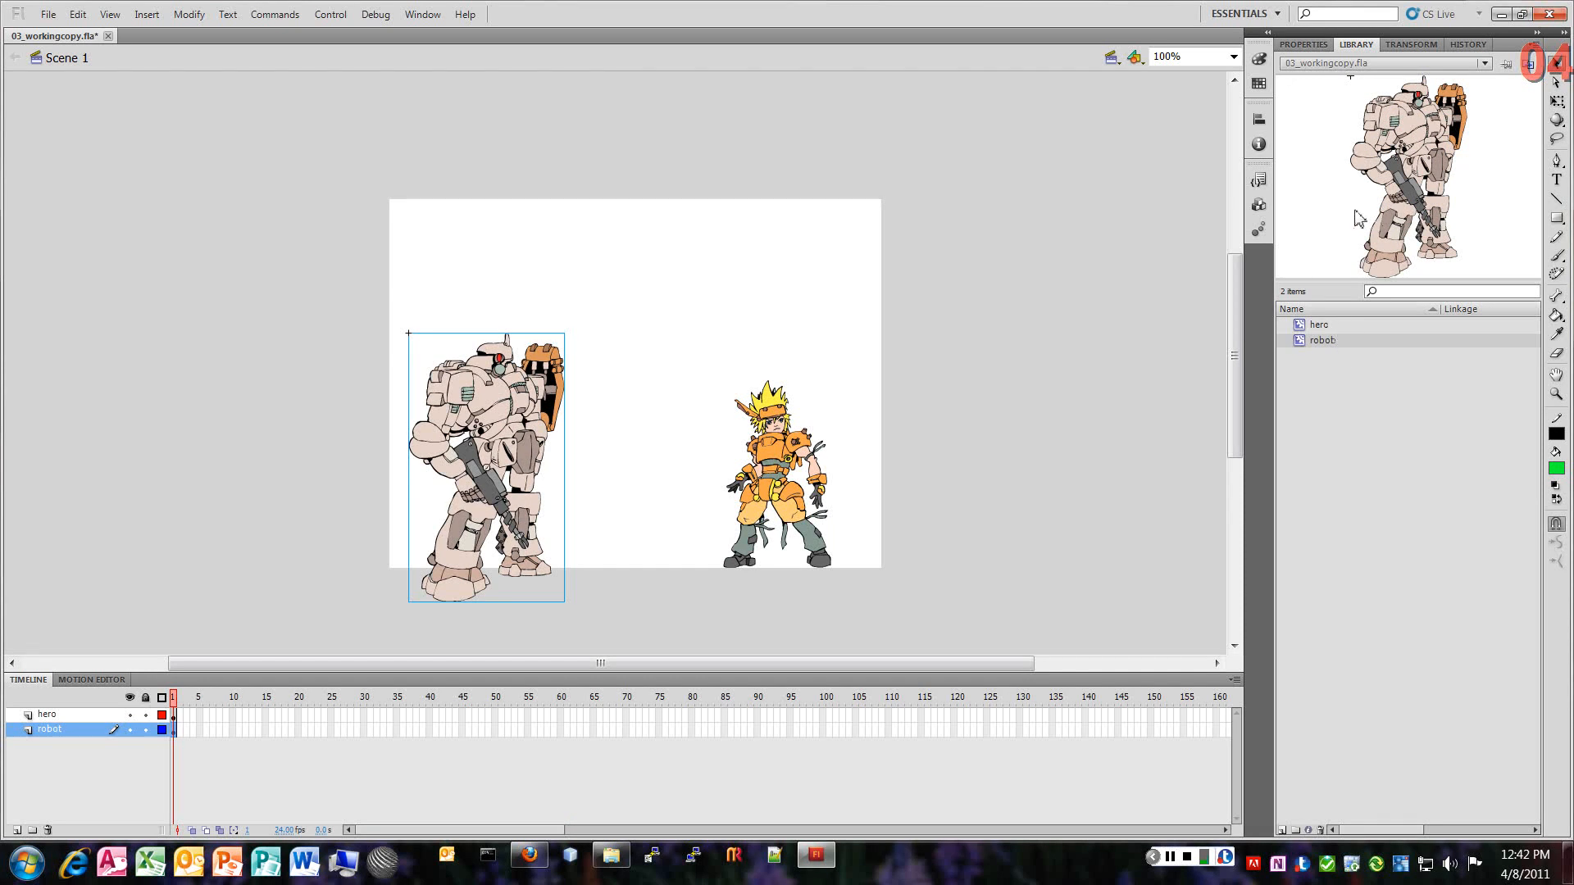
# Step: Switch between the hero and robot layers to examine which figure each one holds, finishing on the hero layer
pyautogui.moveTo(1356, 217); pyautogui.dragTo(1070, 234)
pyautogui.moveTo(1071, 233); pyautogui.dragTo(174, 727)
pyautogui.click(54, 714)
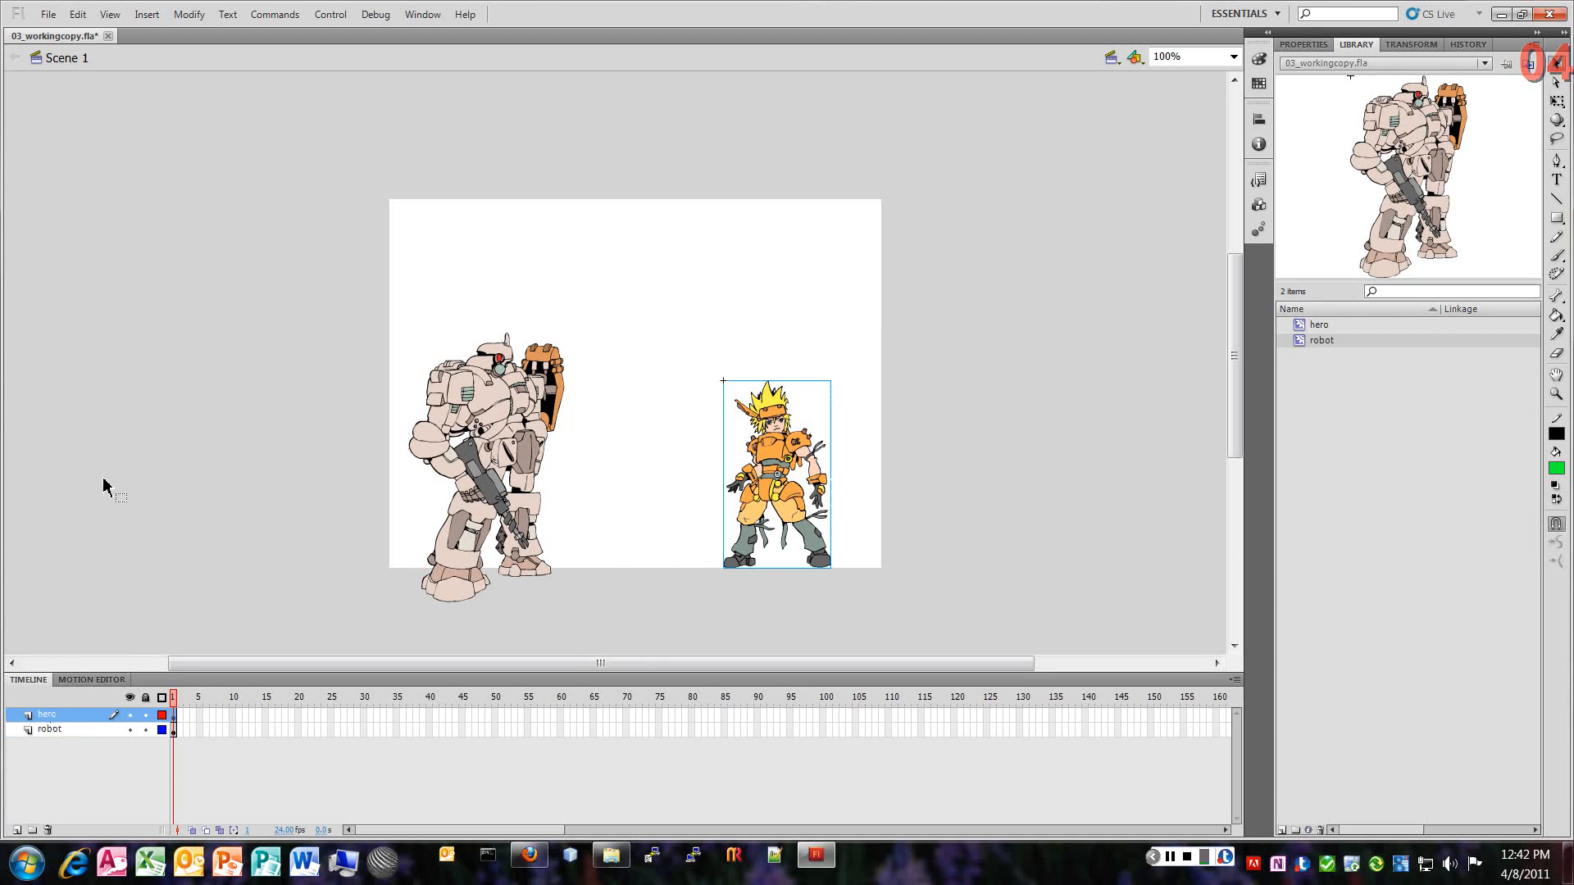
pyautogui.click(67, 732)
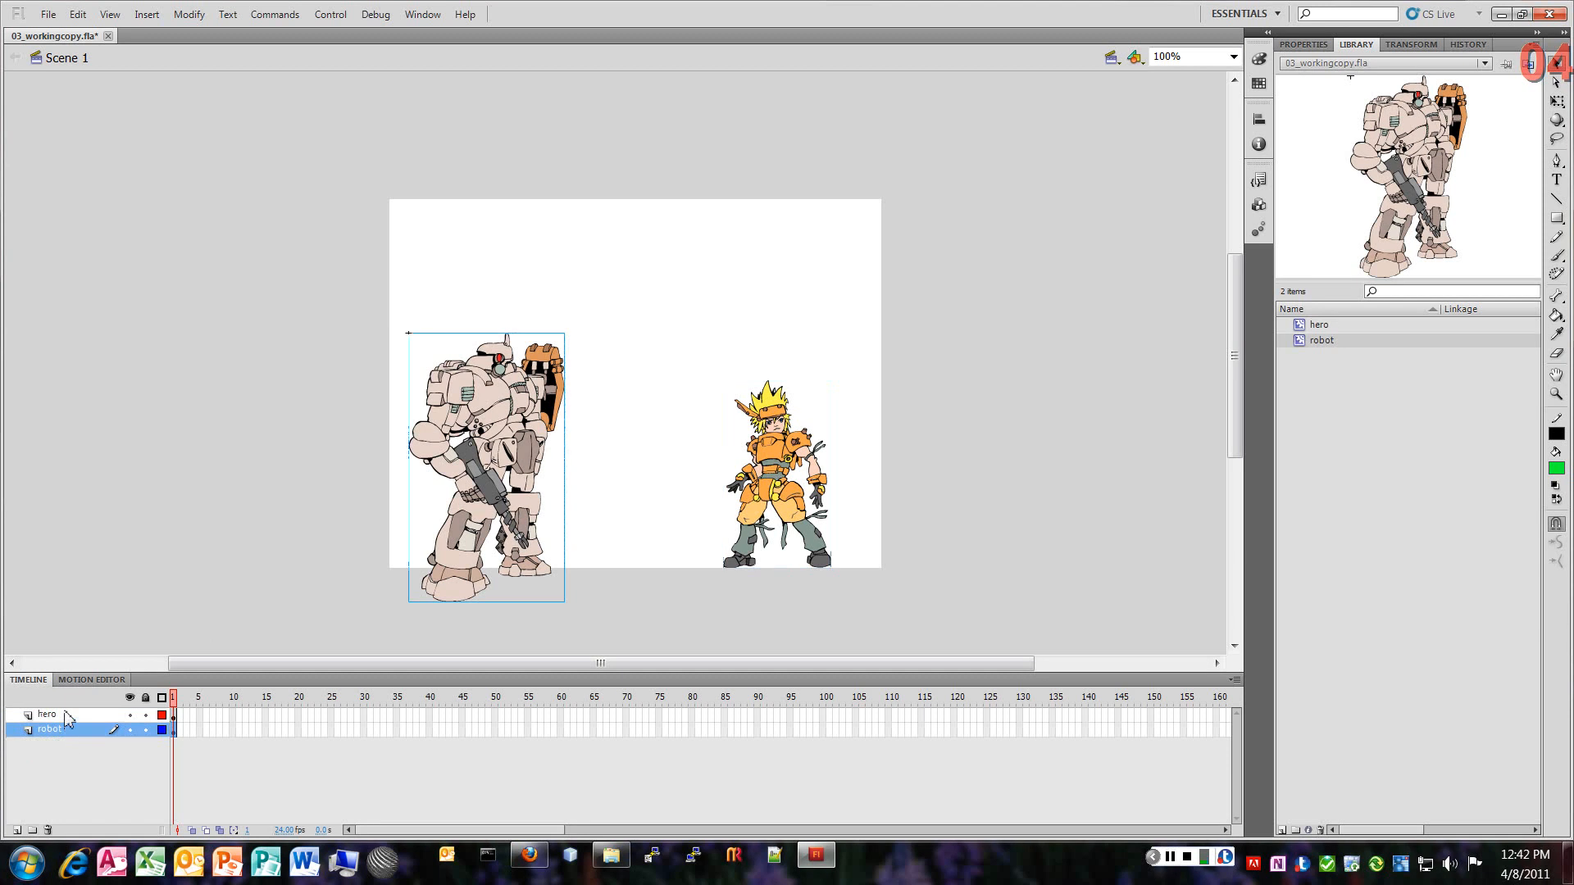
pyautogui.click(68, 715)
pyautogui.click(67, 732)
pyautogui.click(59, 718)
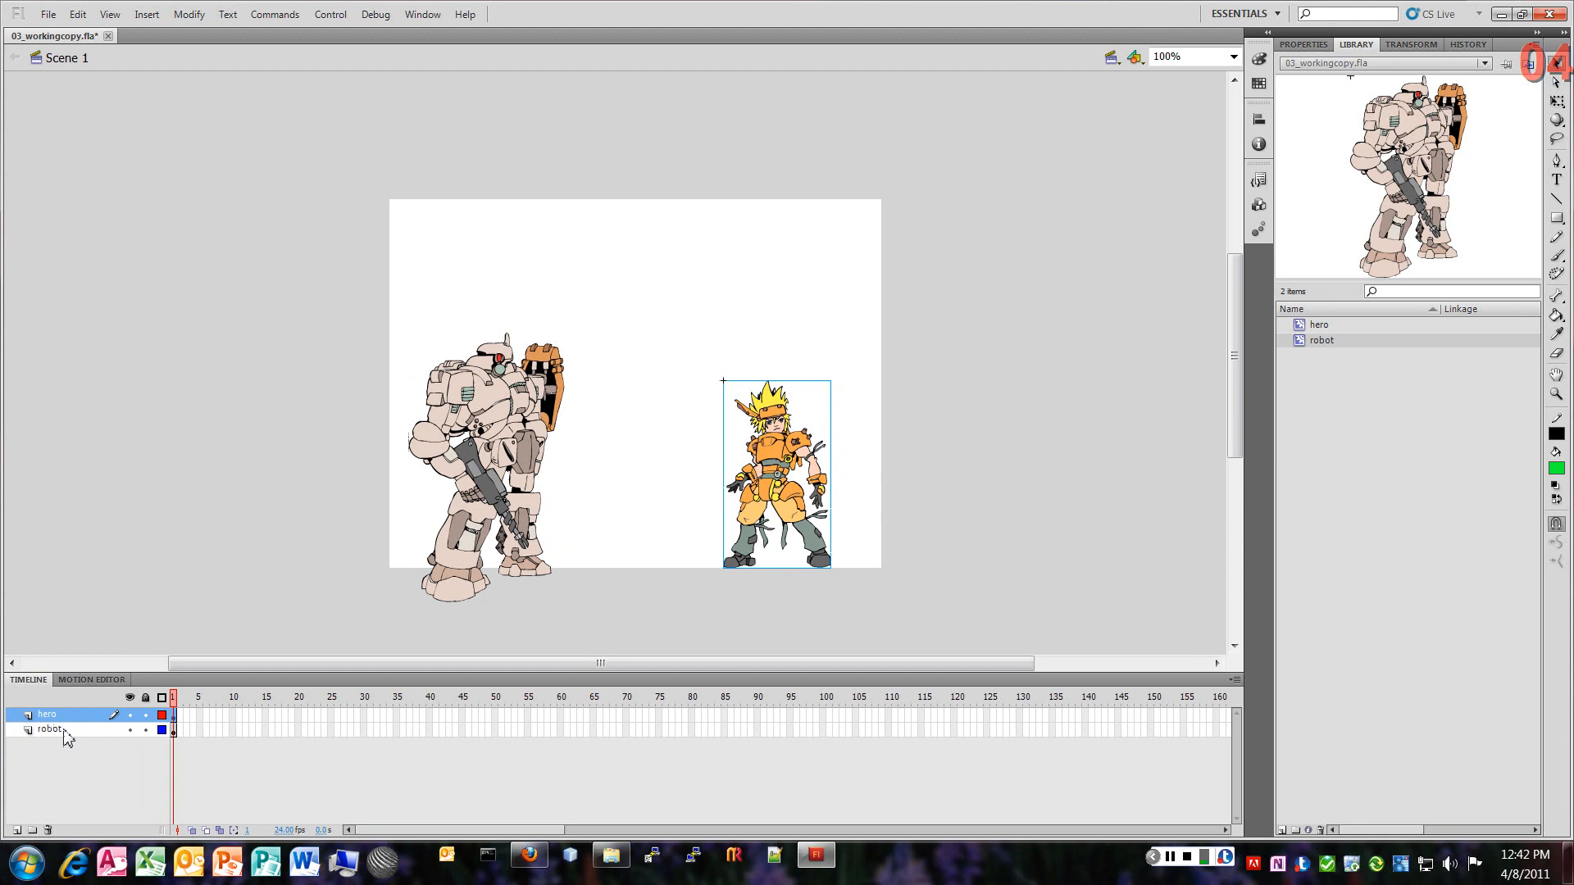
# Step: With the hero layer active, start importing background.psd from the 03Start folder to the stage
pyautogui.click(65, 734)
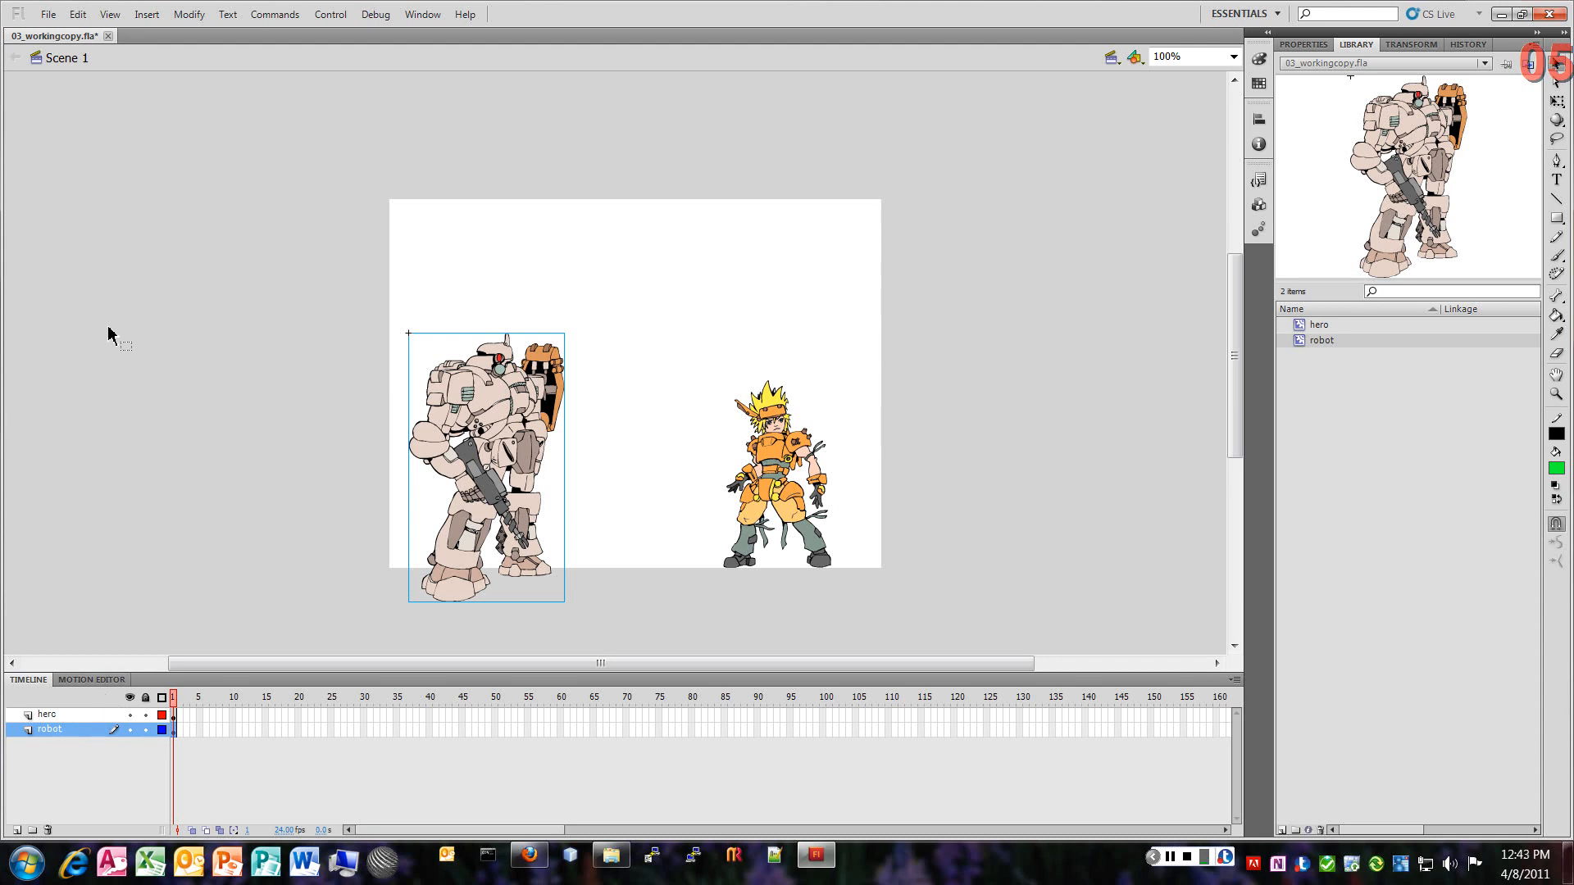
pyautogui.click(51, 714)
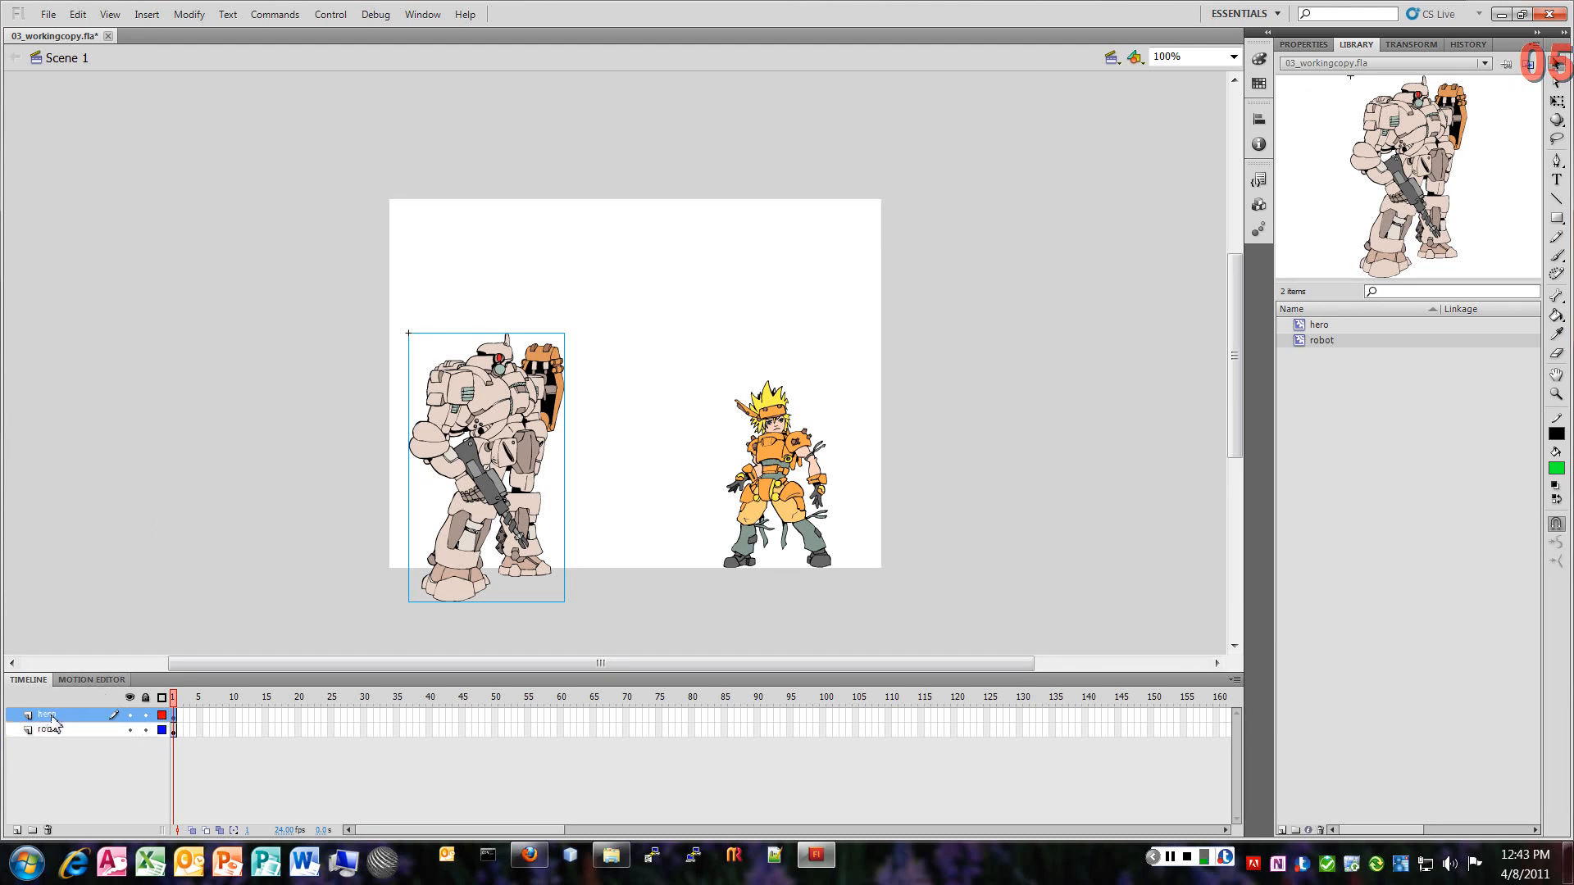
pyautogui.click(49, 16)
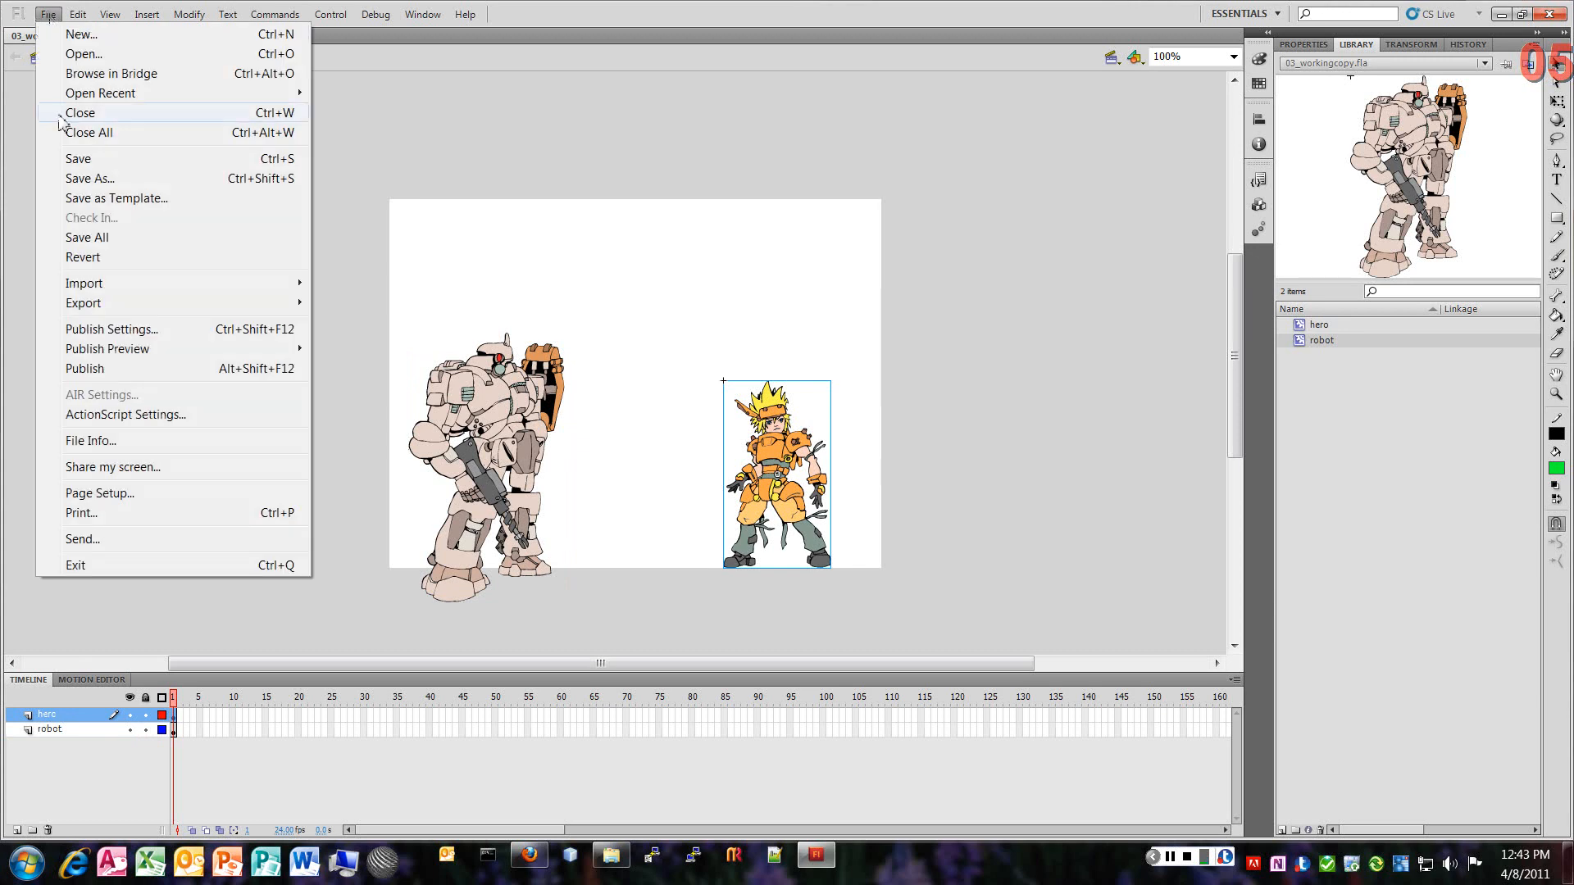
pyautogui.moveTo(187, 285)
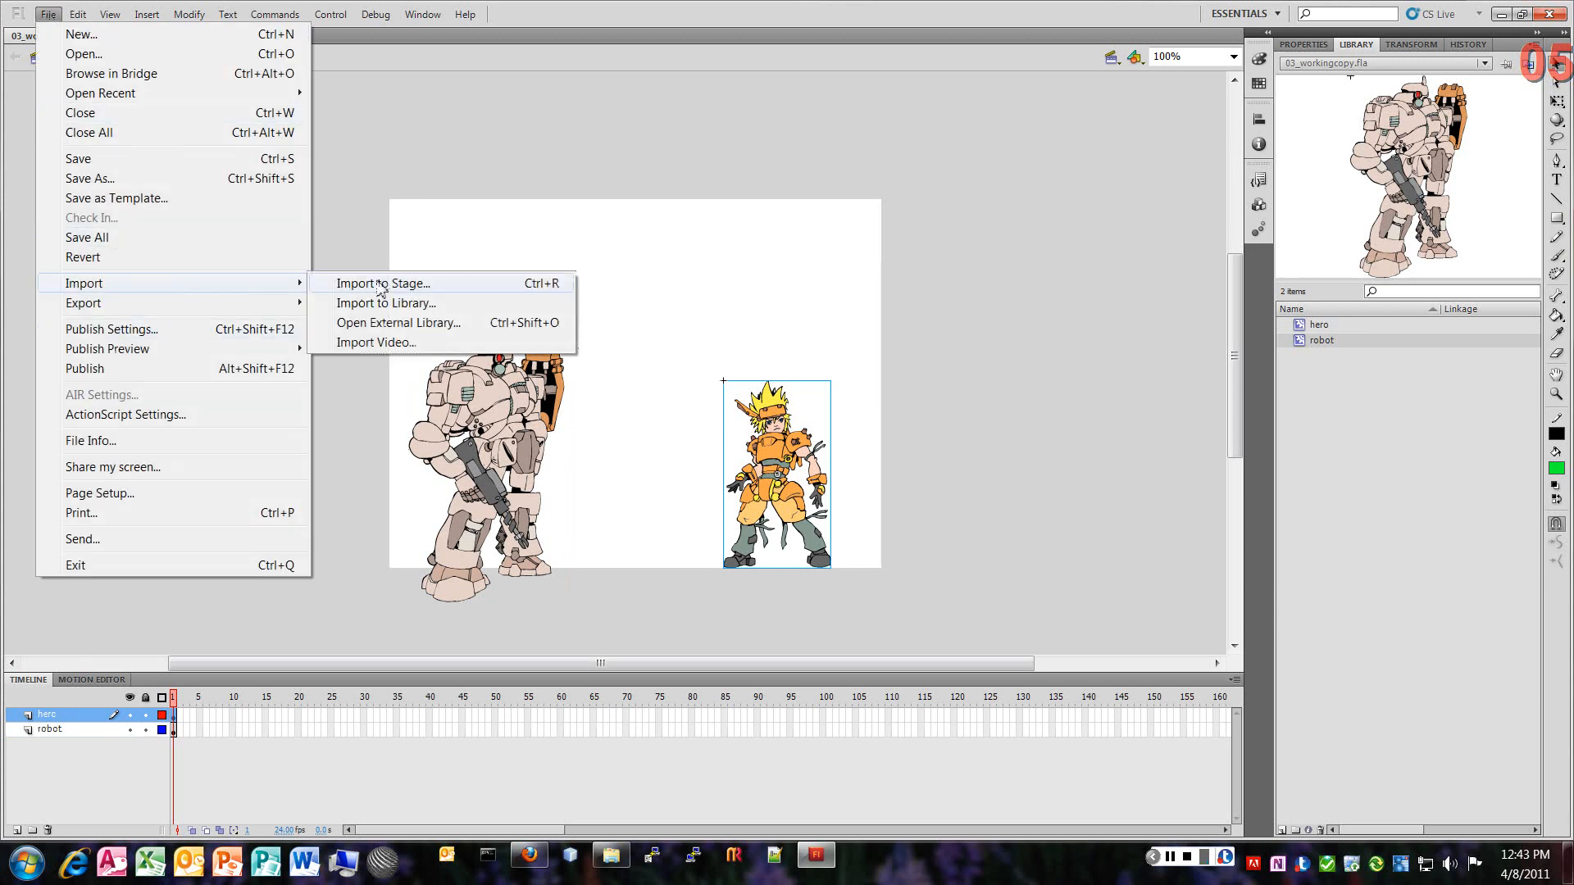
pyautogui.click(382, 283)
pyautogui.click(801, 285)
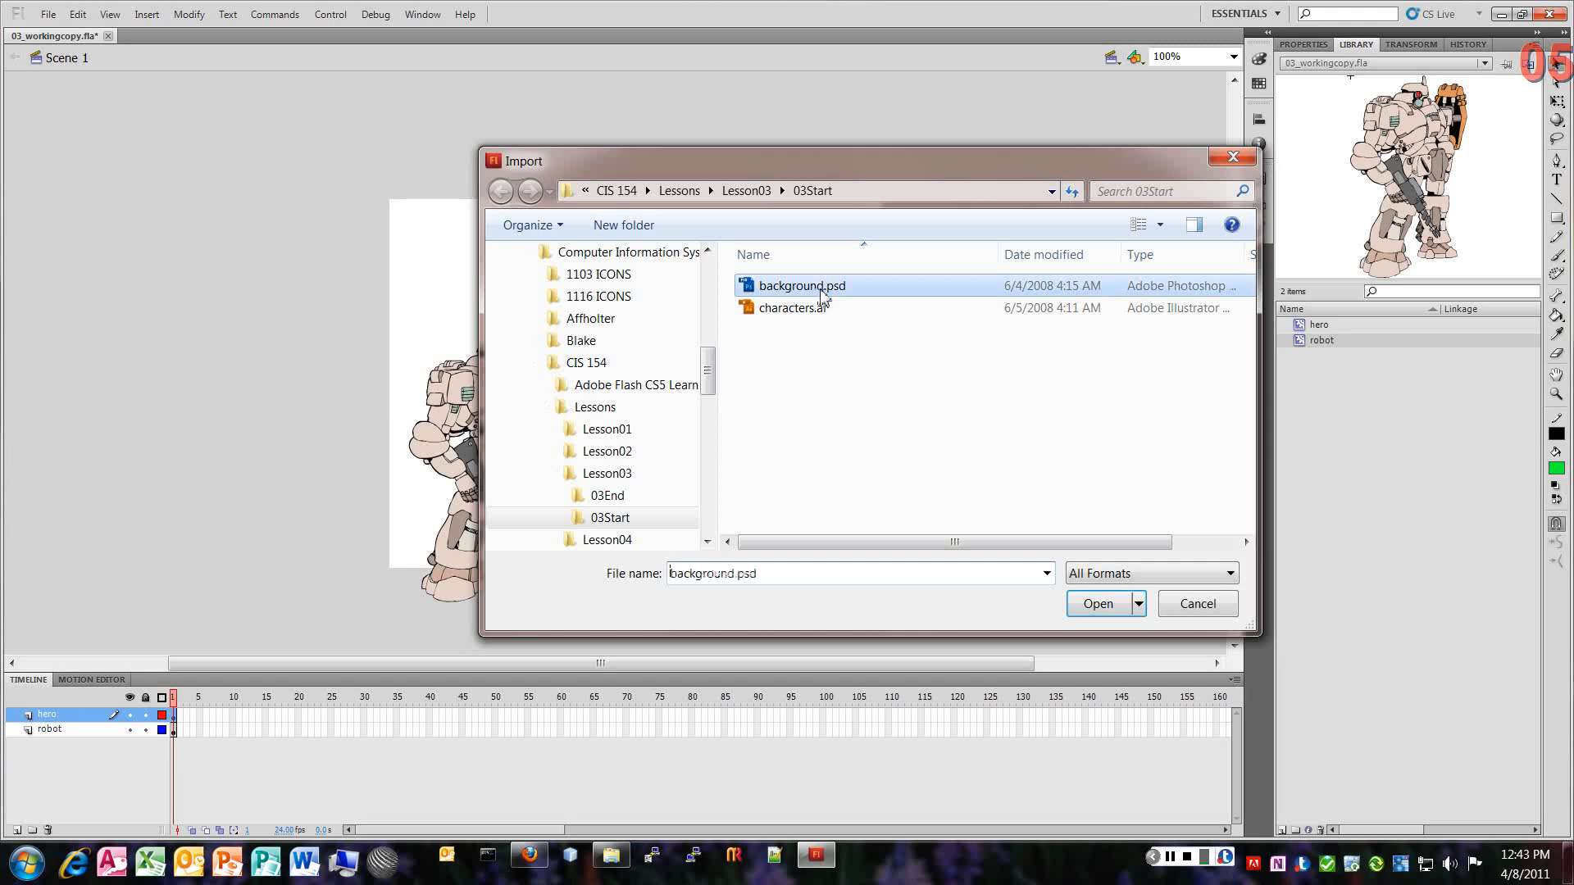
pyautogui.click(1098, 603)
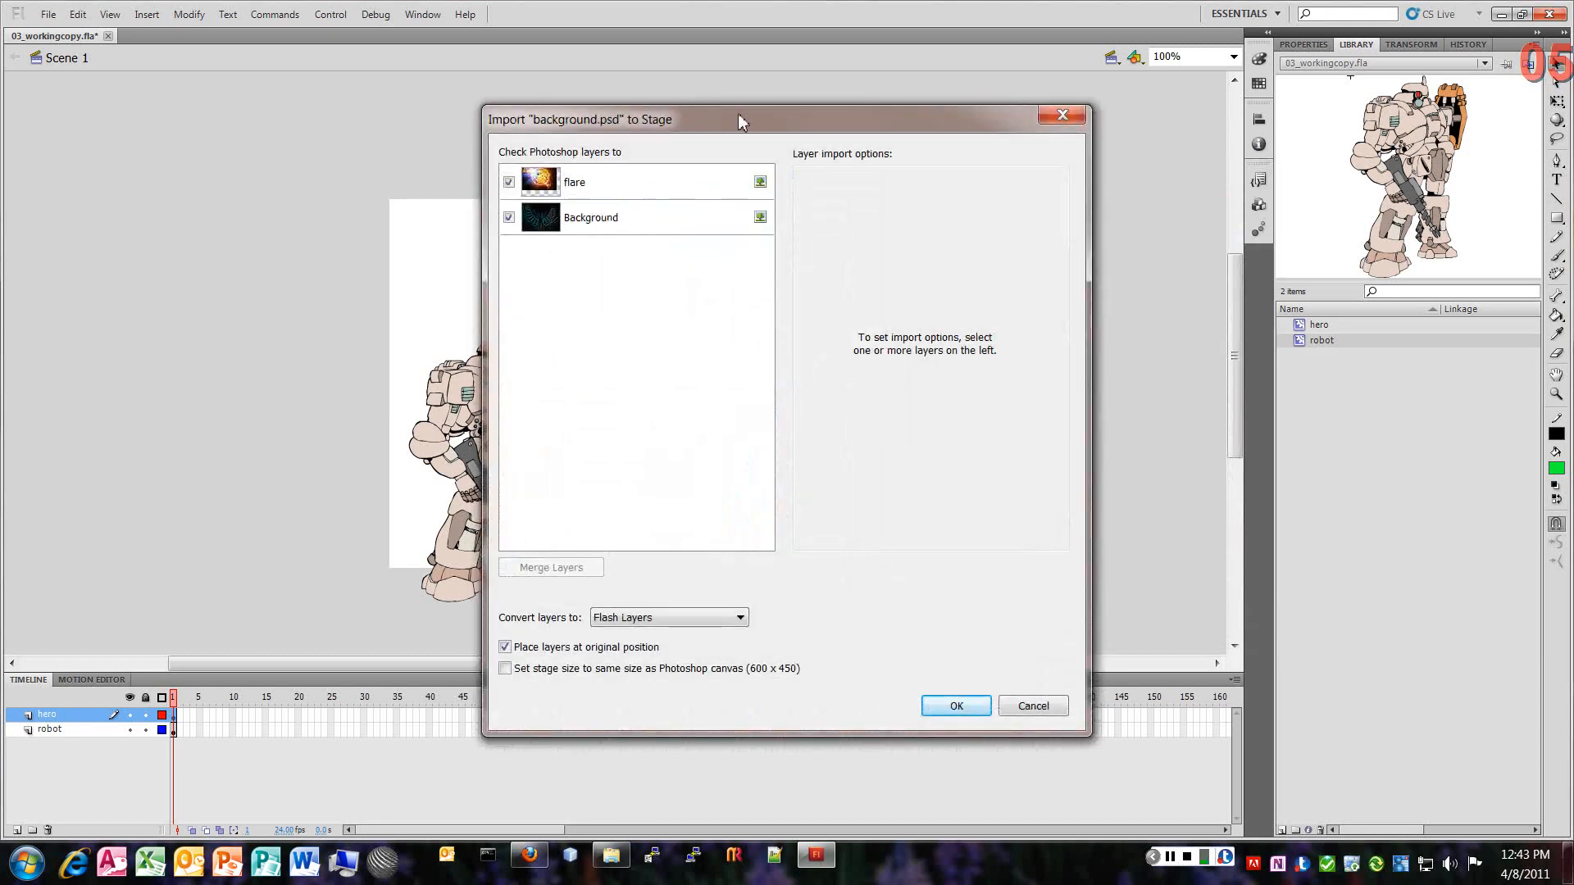
pyautogui.moveTo(737, 115); pyautogui.dragTo(734, 97)
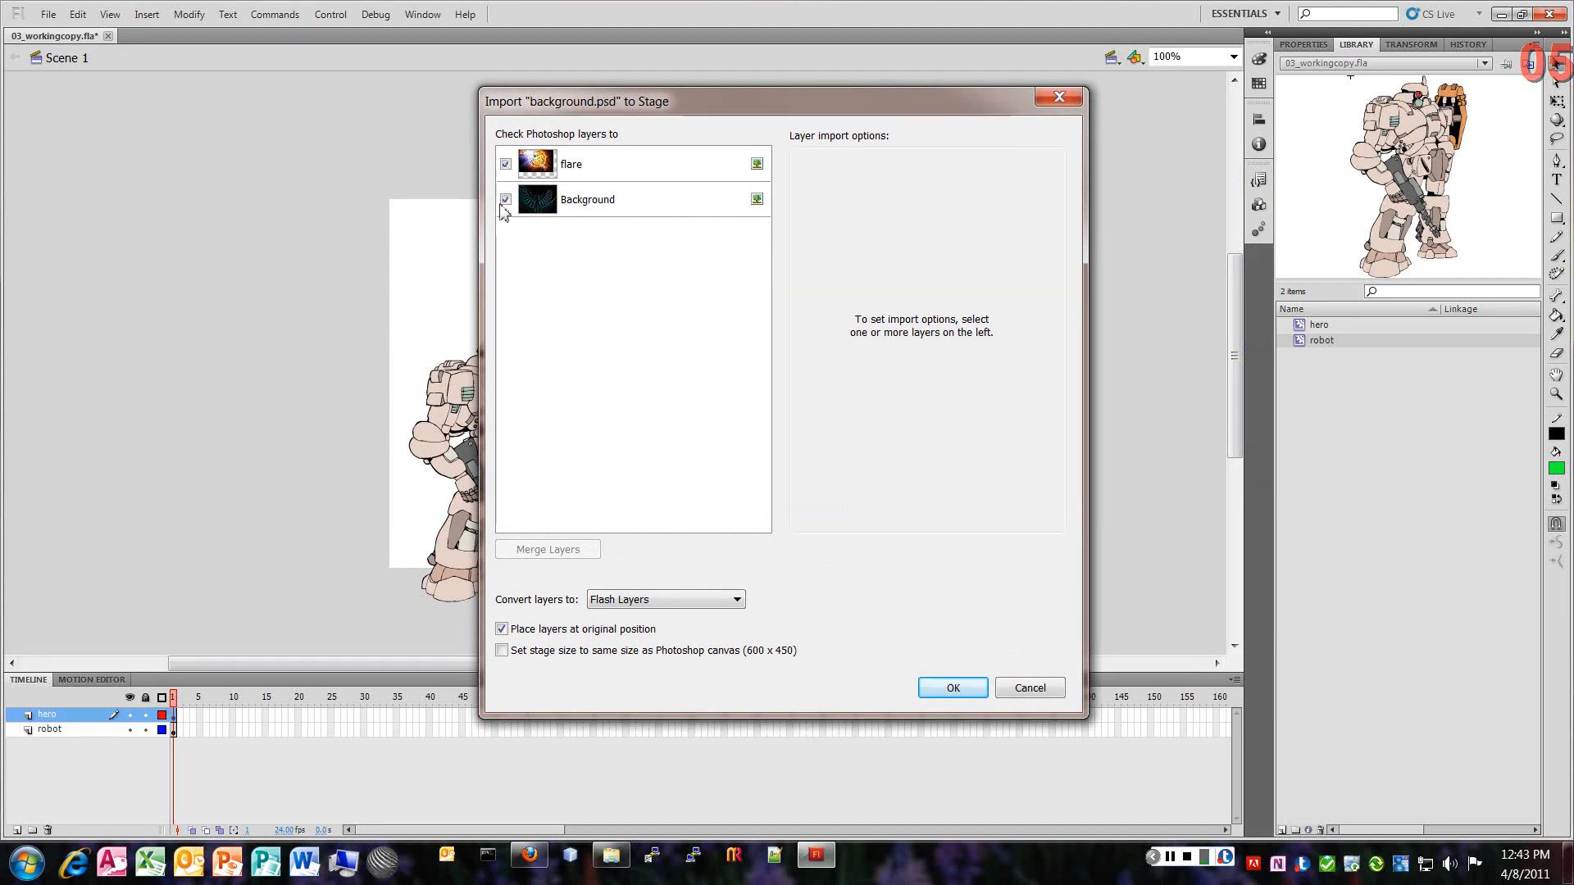
# Step: Import the flare and Background layers as bitmap images with editable layer styles, converted to Flash layers at their original position
pyautogui.click(685, 174)
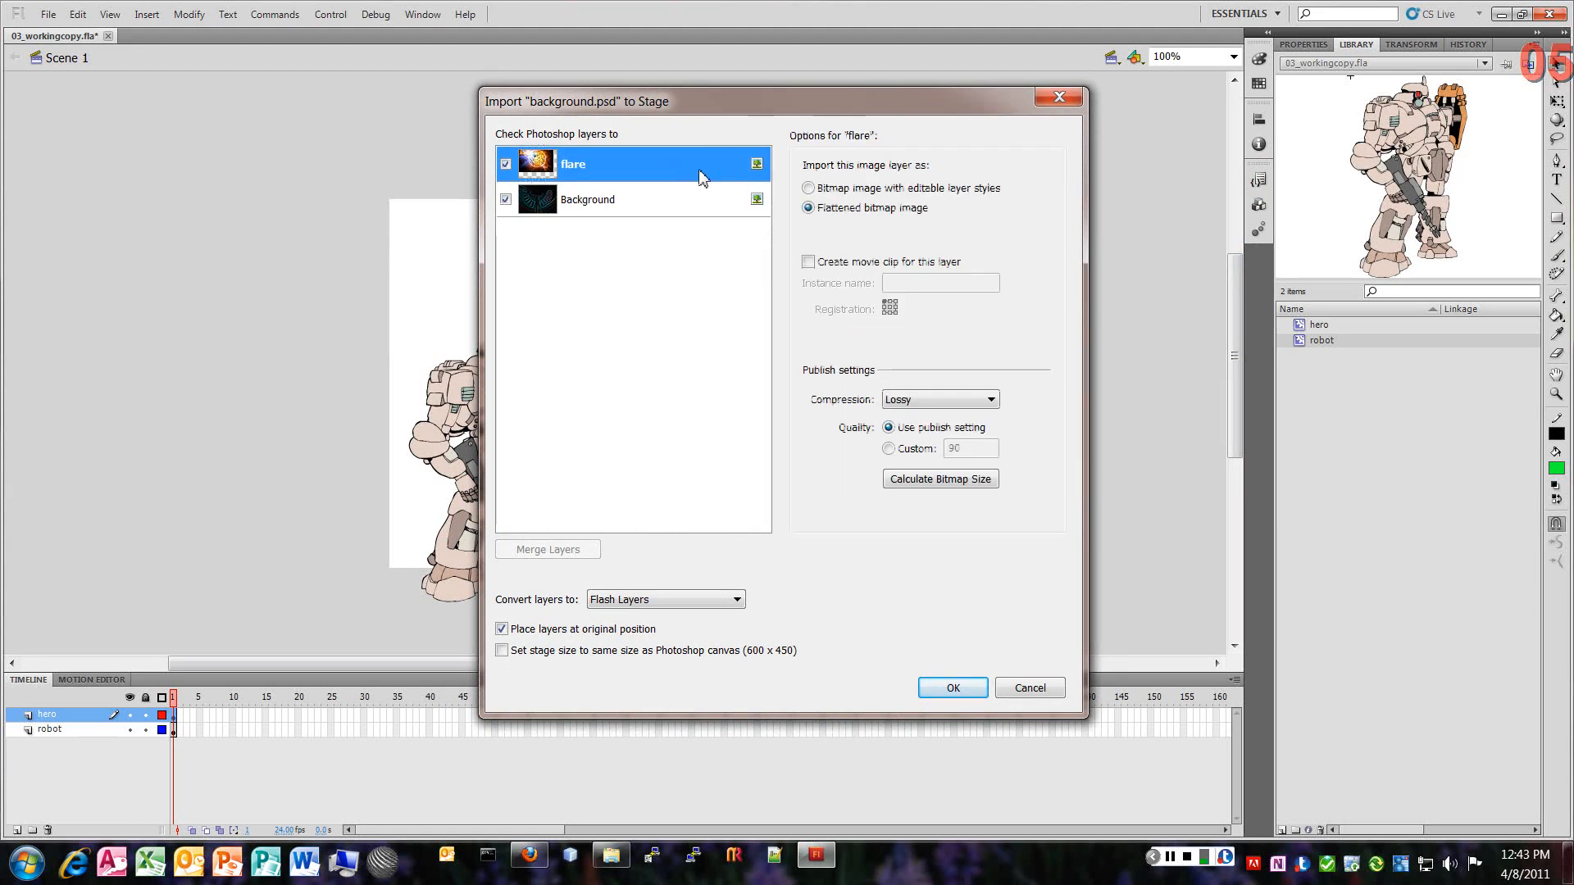
pyautogui.click(810, 190)
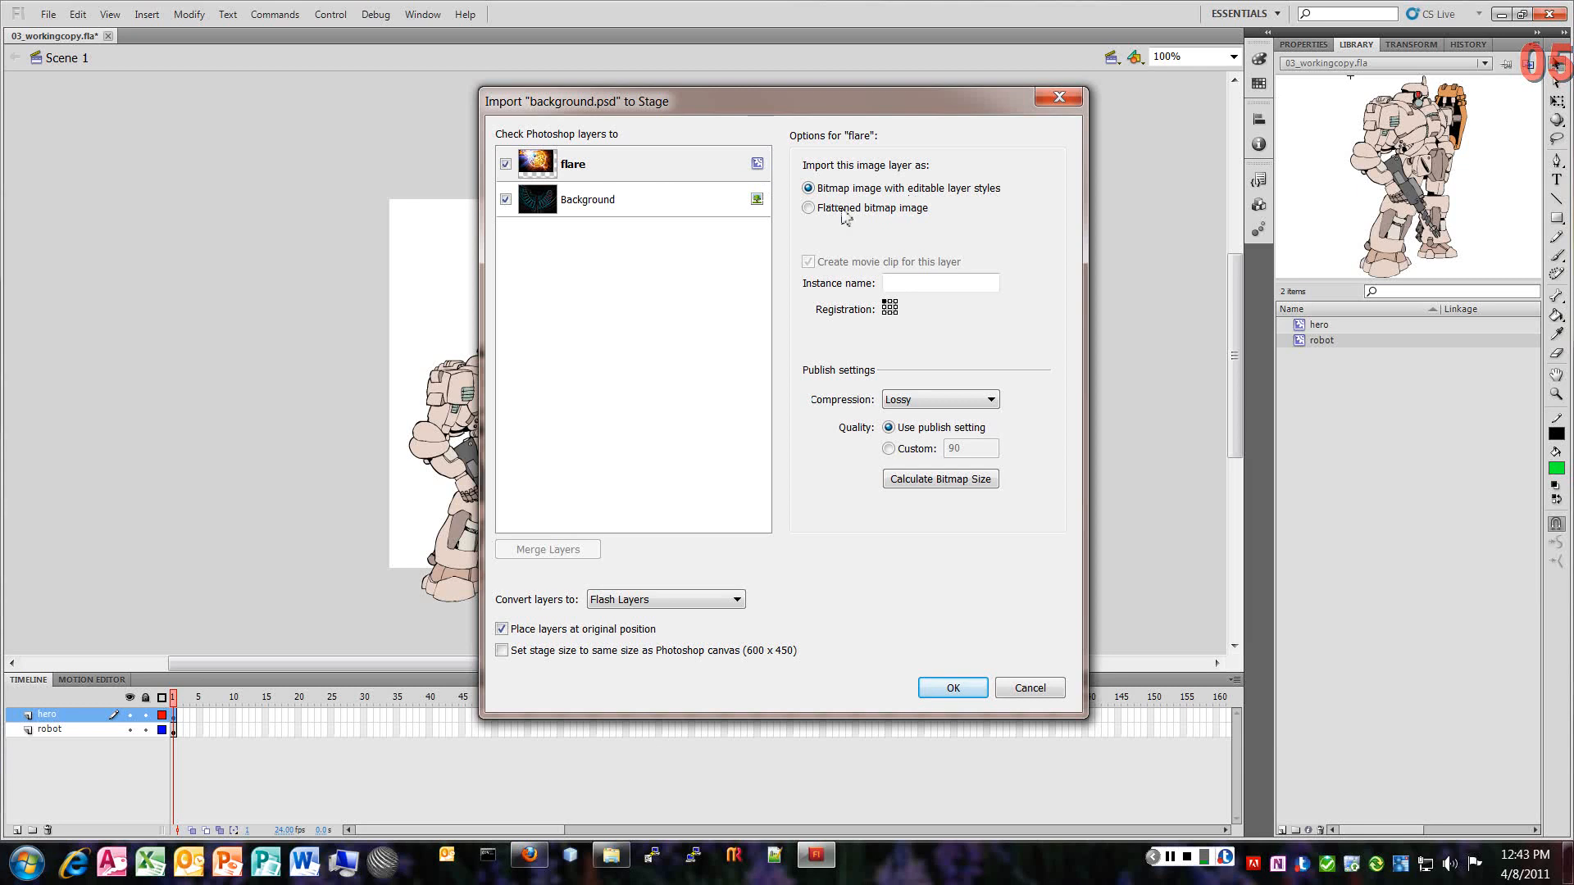
pyautogui.click(648, 208)
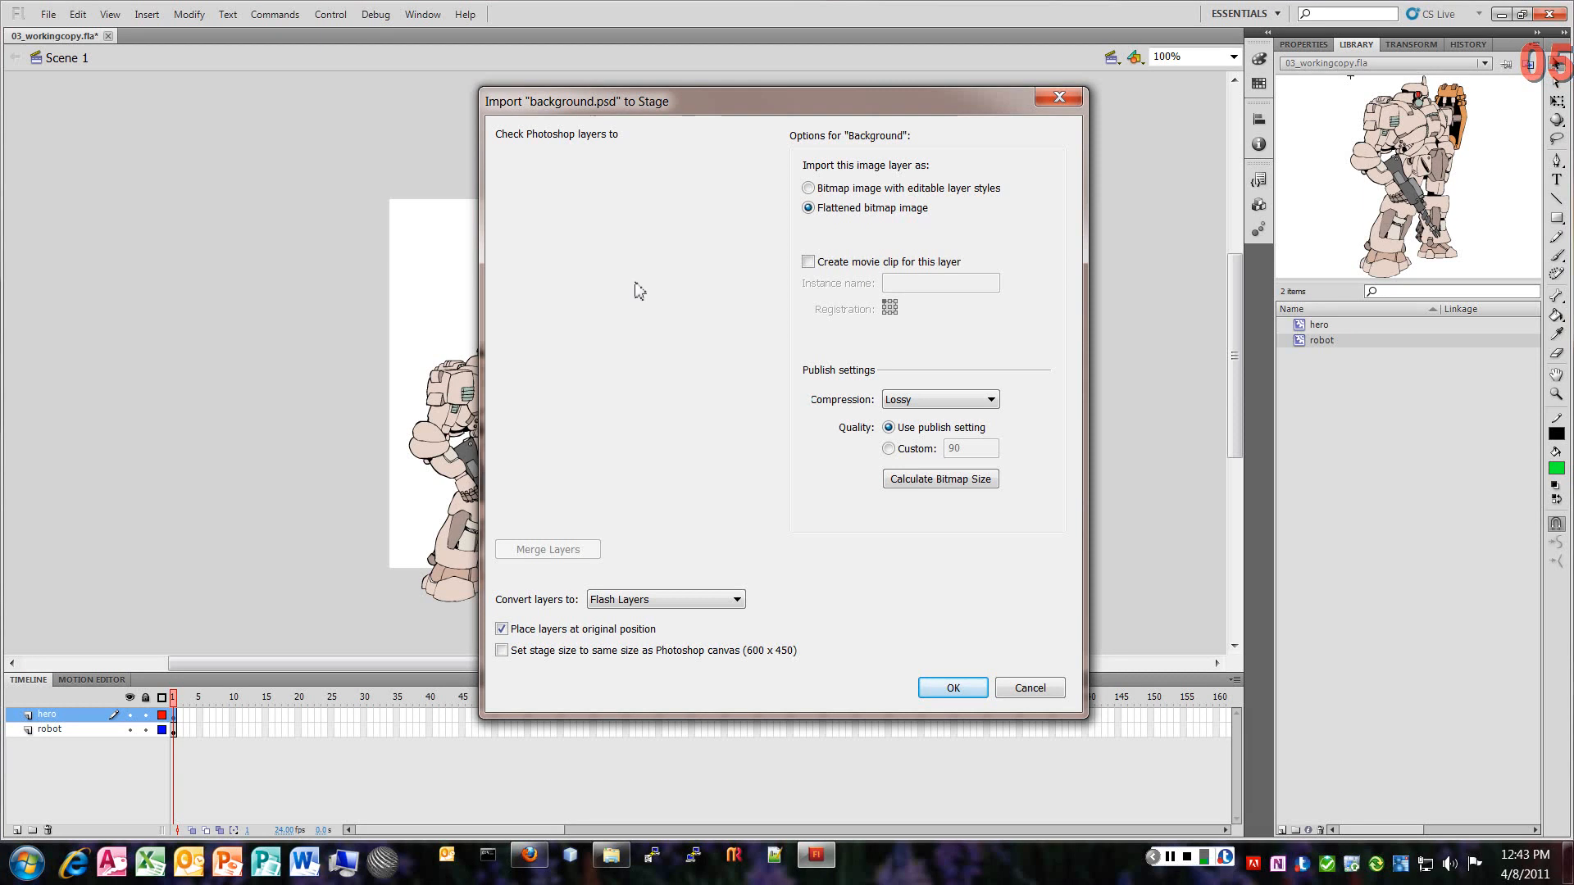
pyautogui.click(812, 189)
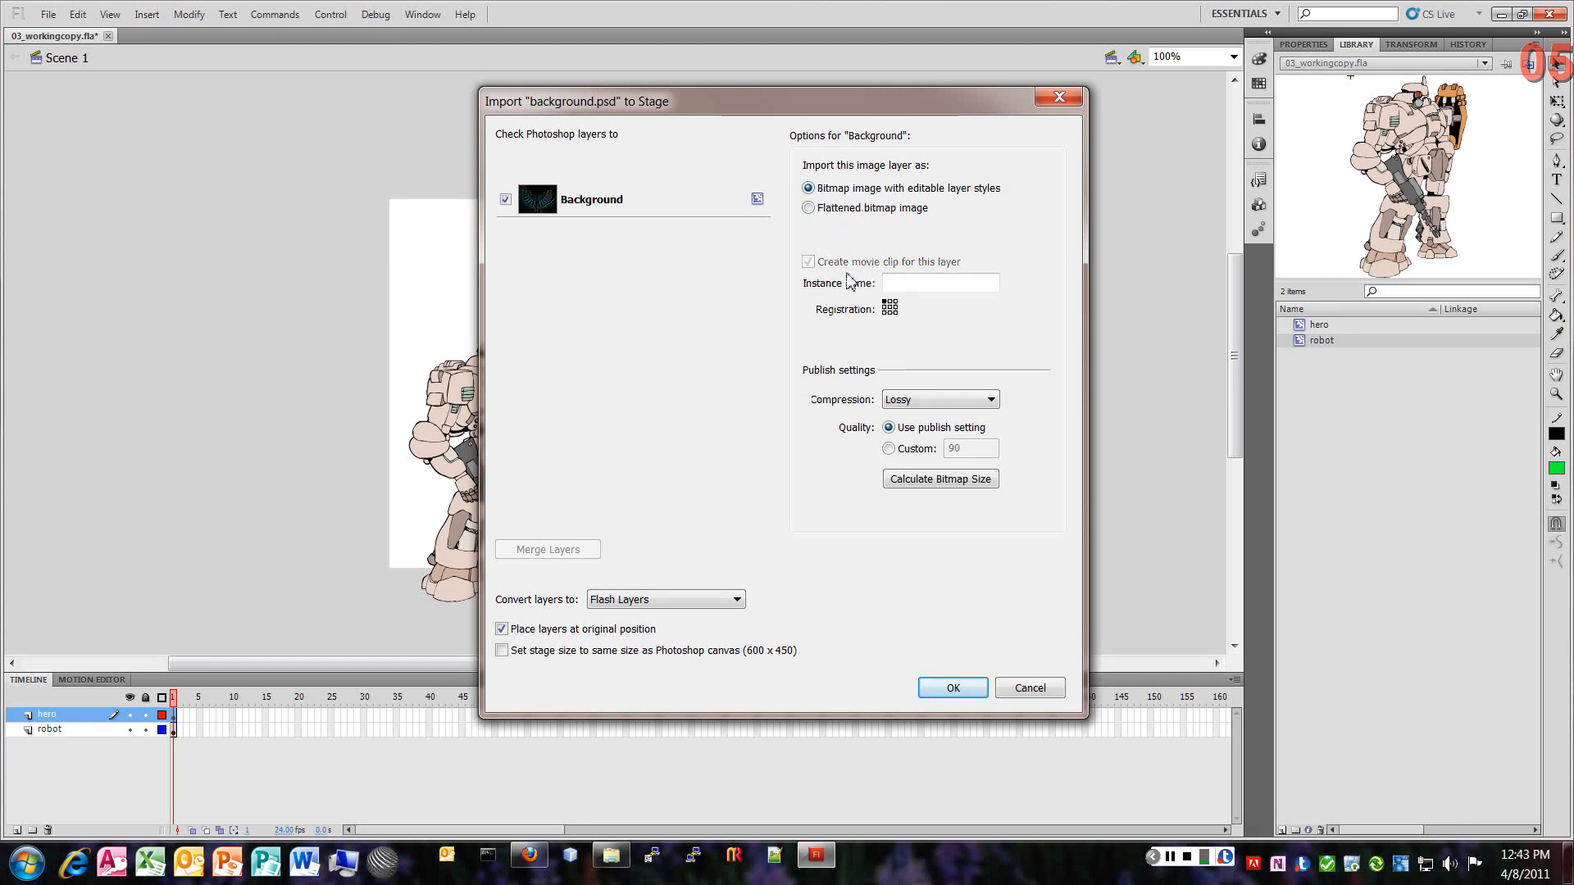
pyautogui.moveTo(865, 111); pyautogui.dragTo(844, 101)
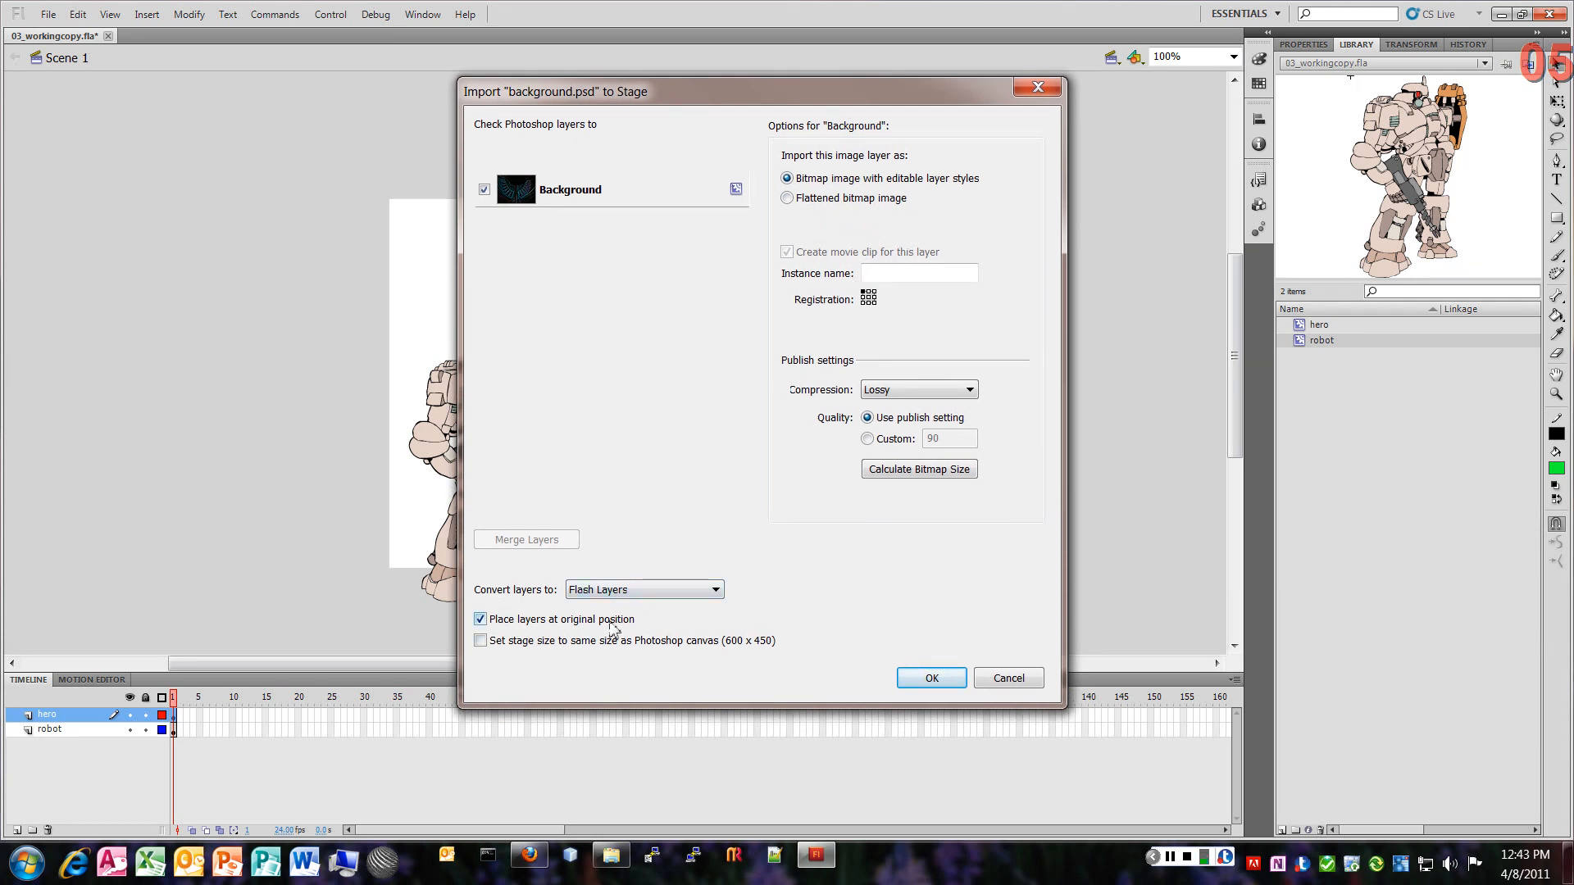
pyautogui.click(938, 684)
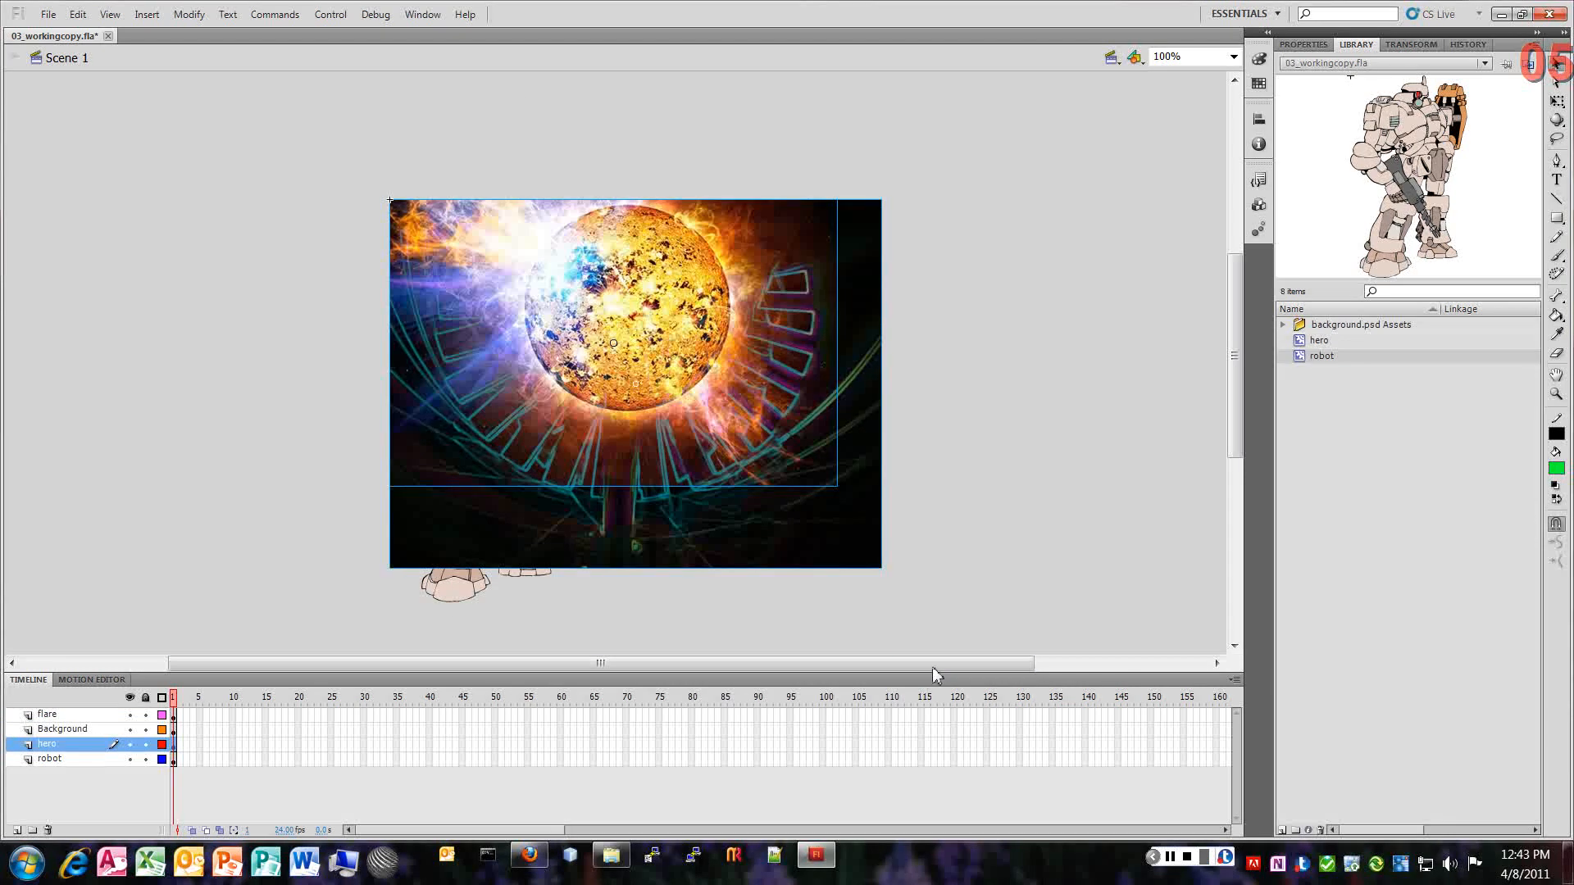
# Step: Select the flare and Background layers in turn and toggle their visibility to examine what each one holds, leaving both visible
pyautogui.click(56, 715)
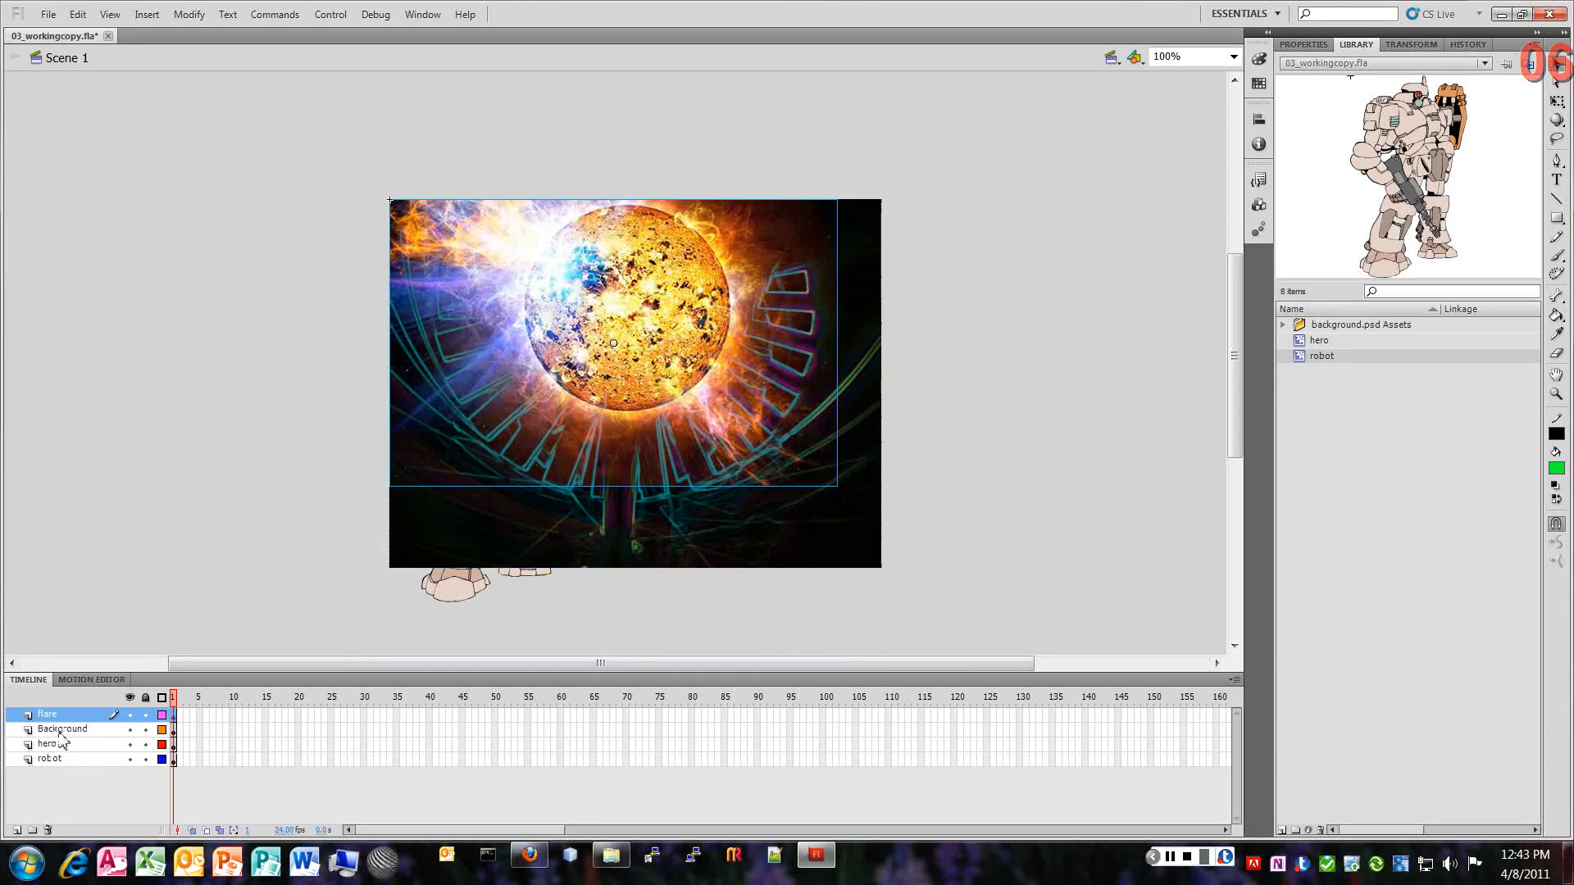
pyautogui.click(62, 730)
pyautogui.click(61, 715)
pyautogui.click(62, 728)
pyautogui.click(61, 716)
pyautogui.click(131, 715)
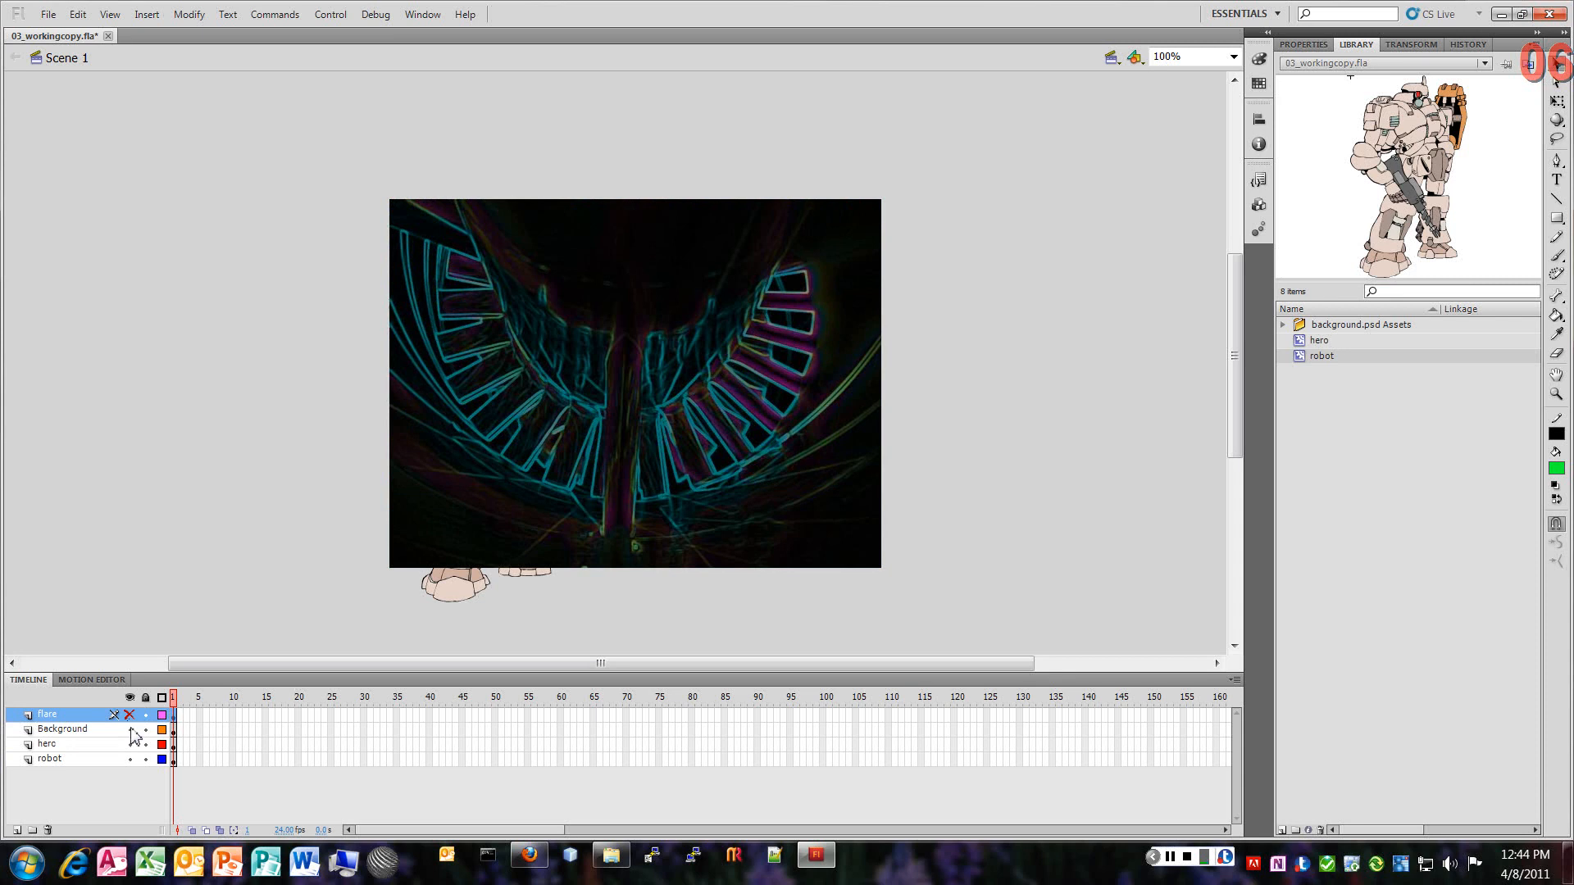
pyautogui.click(130, 715)
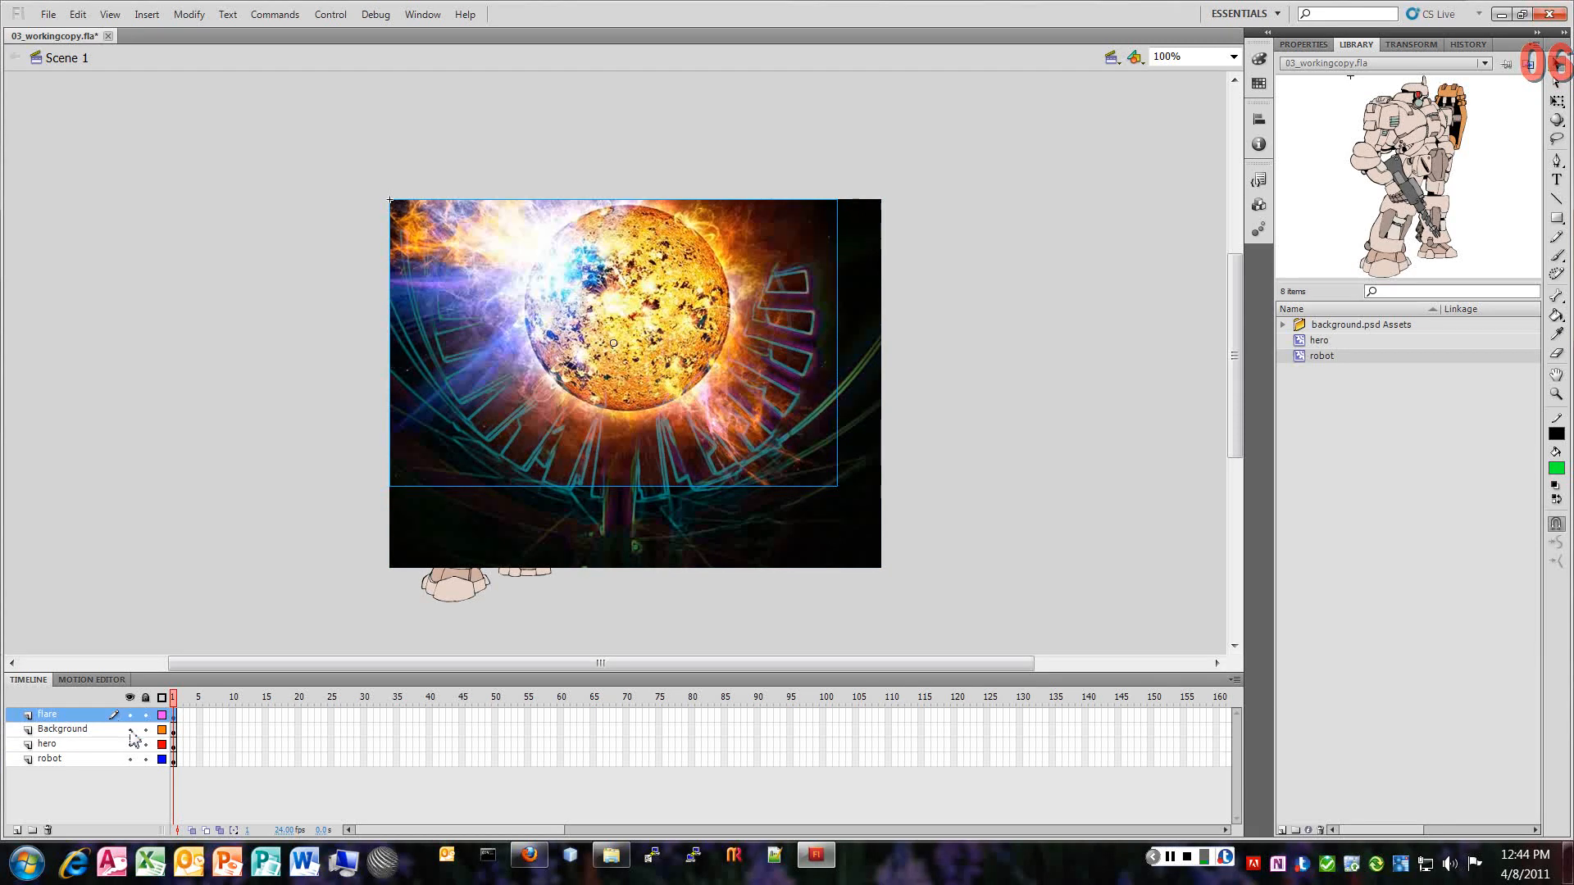
pyautogui.click(130, 729)
pyautogui.click(131, 729)
pyautogui.click(131, 715)
pyautogui.click(130, 715)
pyautogui.click(130, 715)
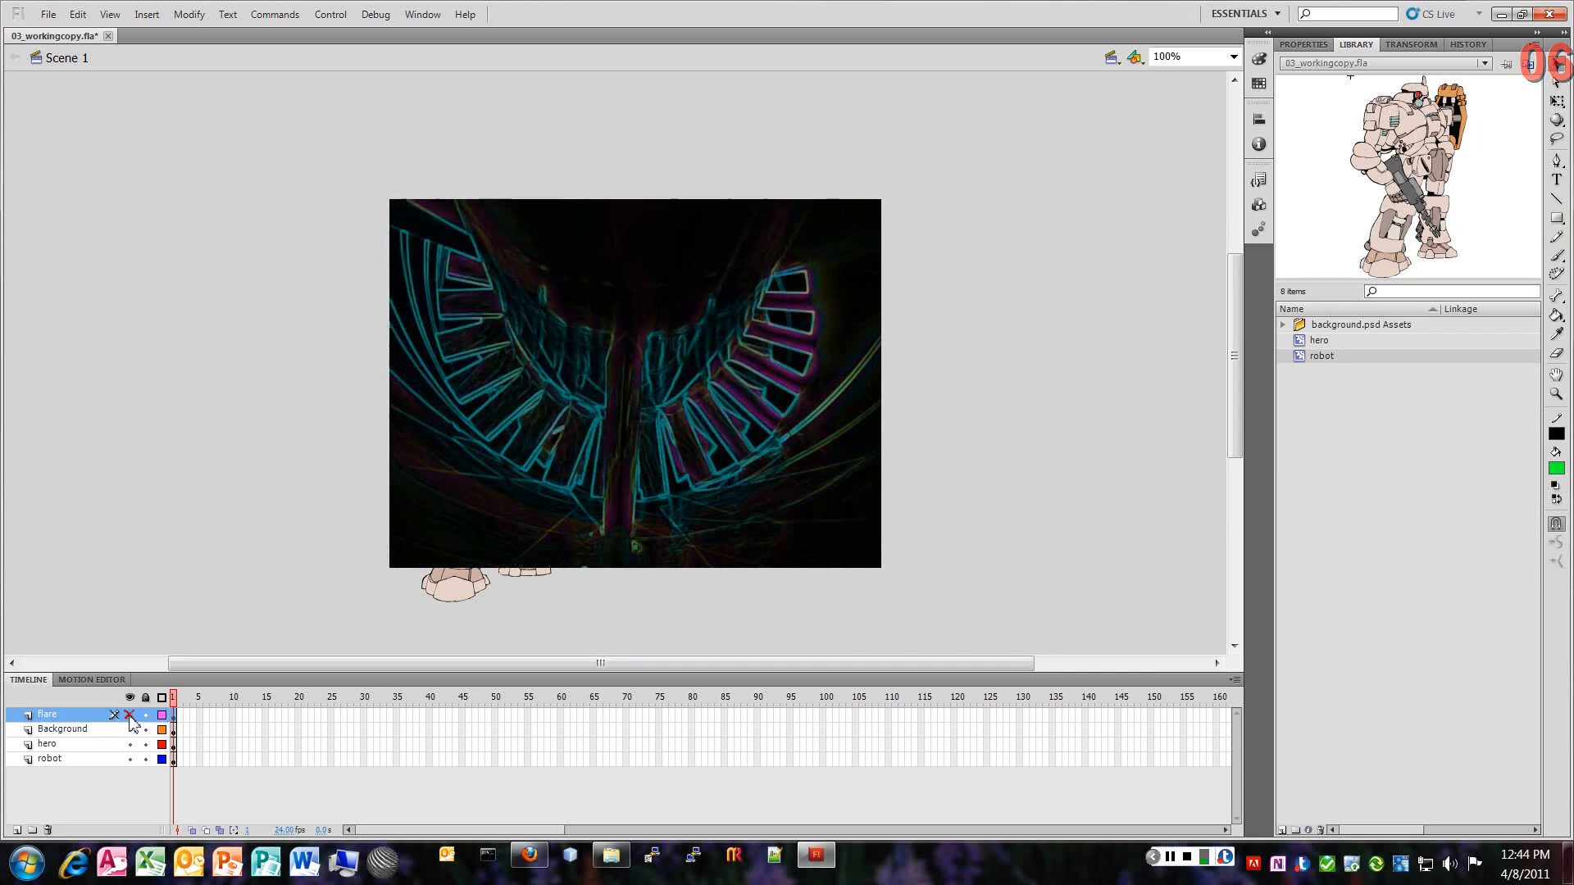
pyautogui.click(130, 716)
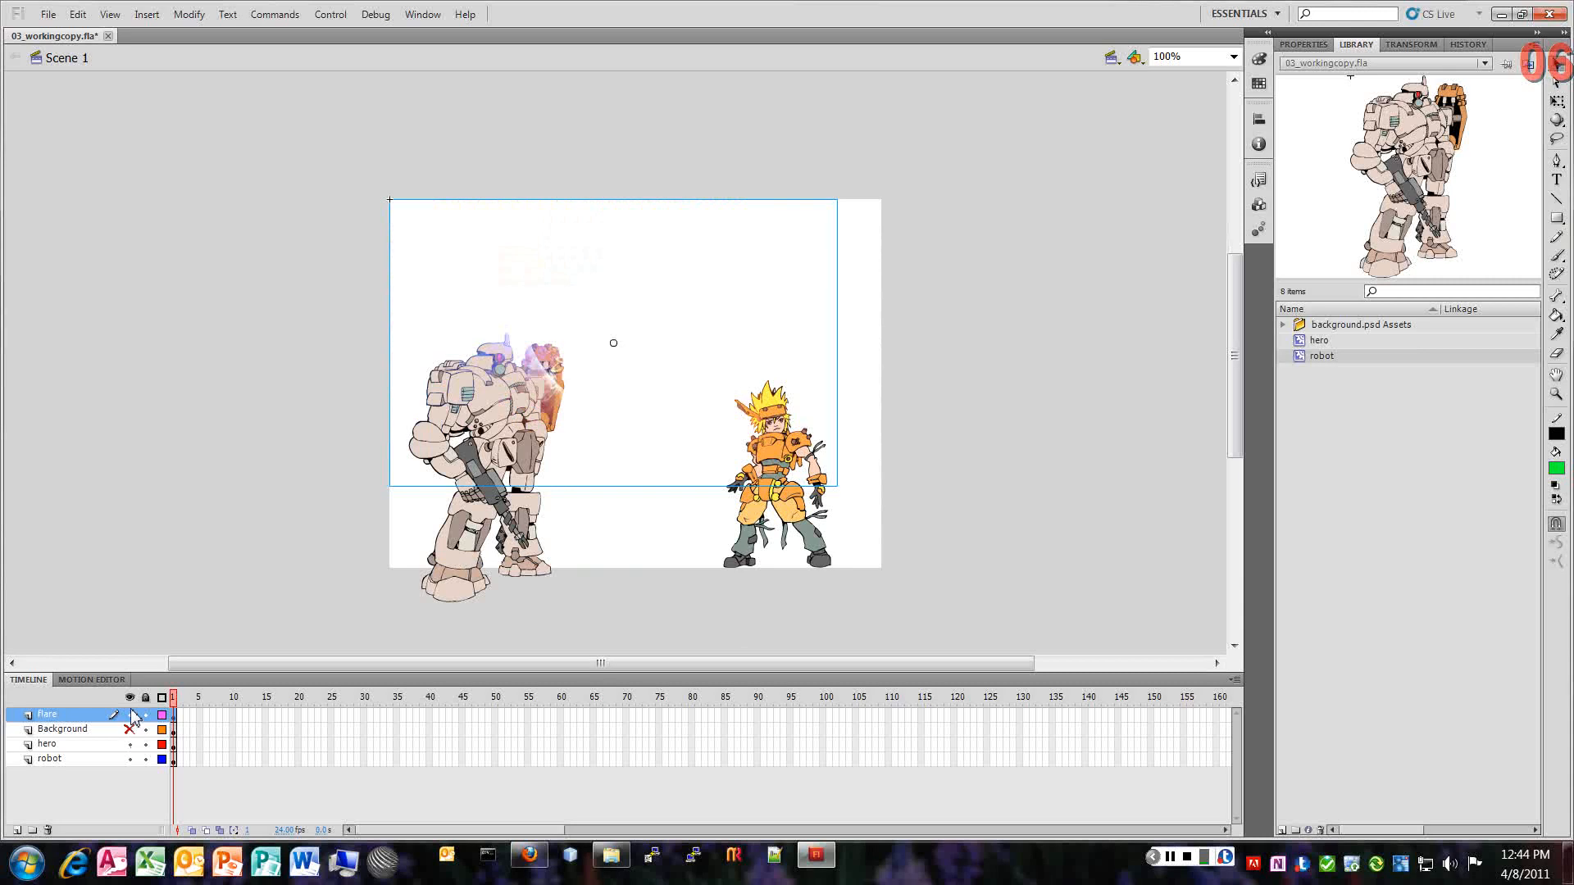
pyautogui.click(130, 715)
pyautogui.click(129, 729)
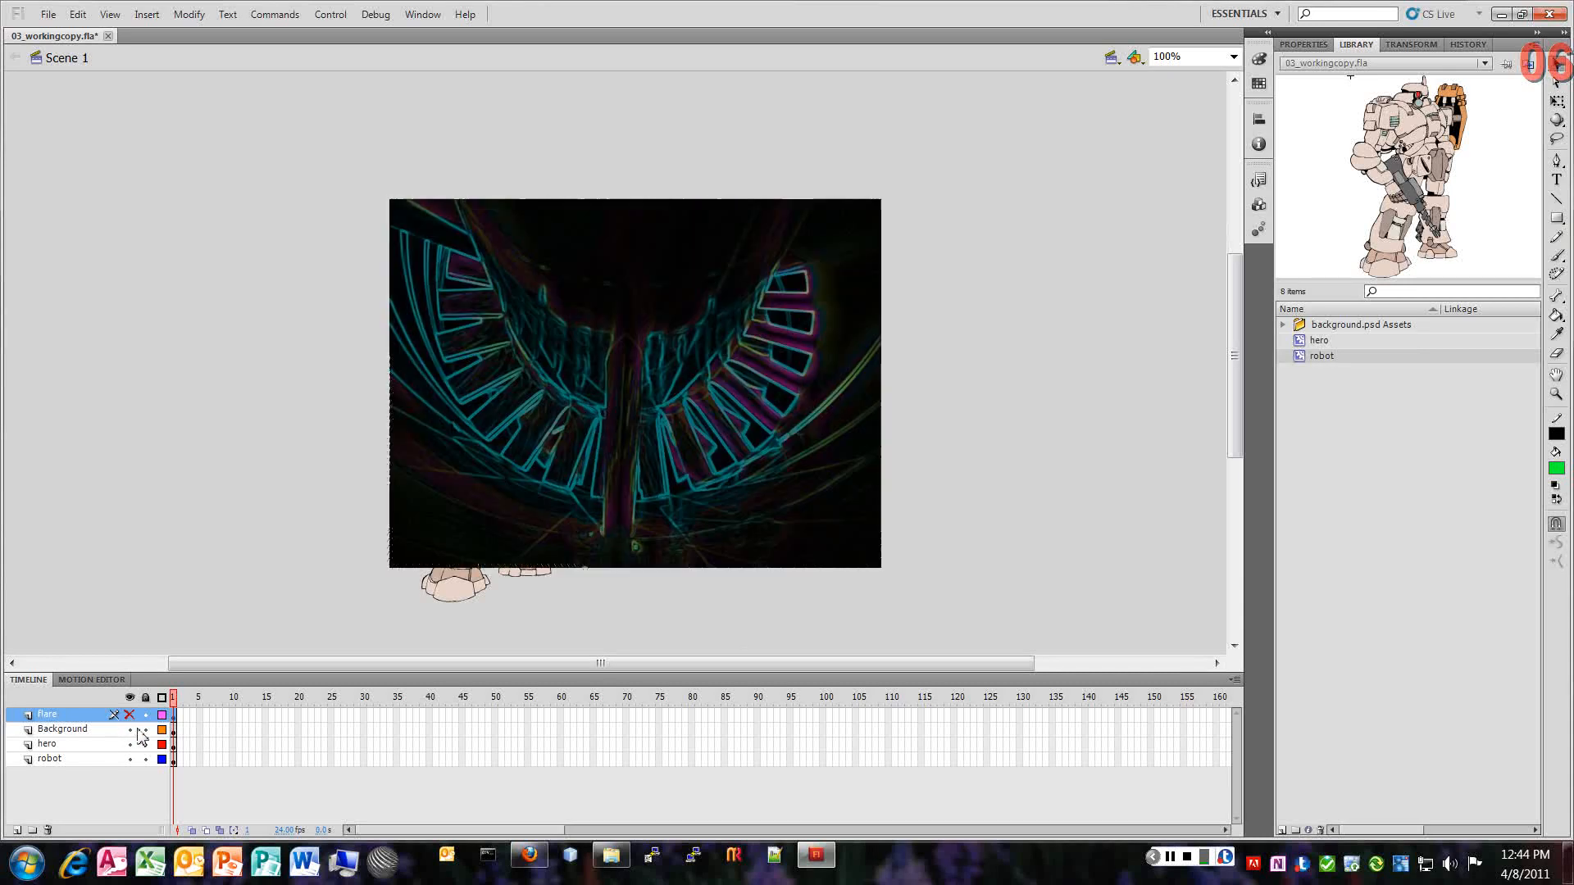
pyautogui.click(129, 715)
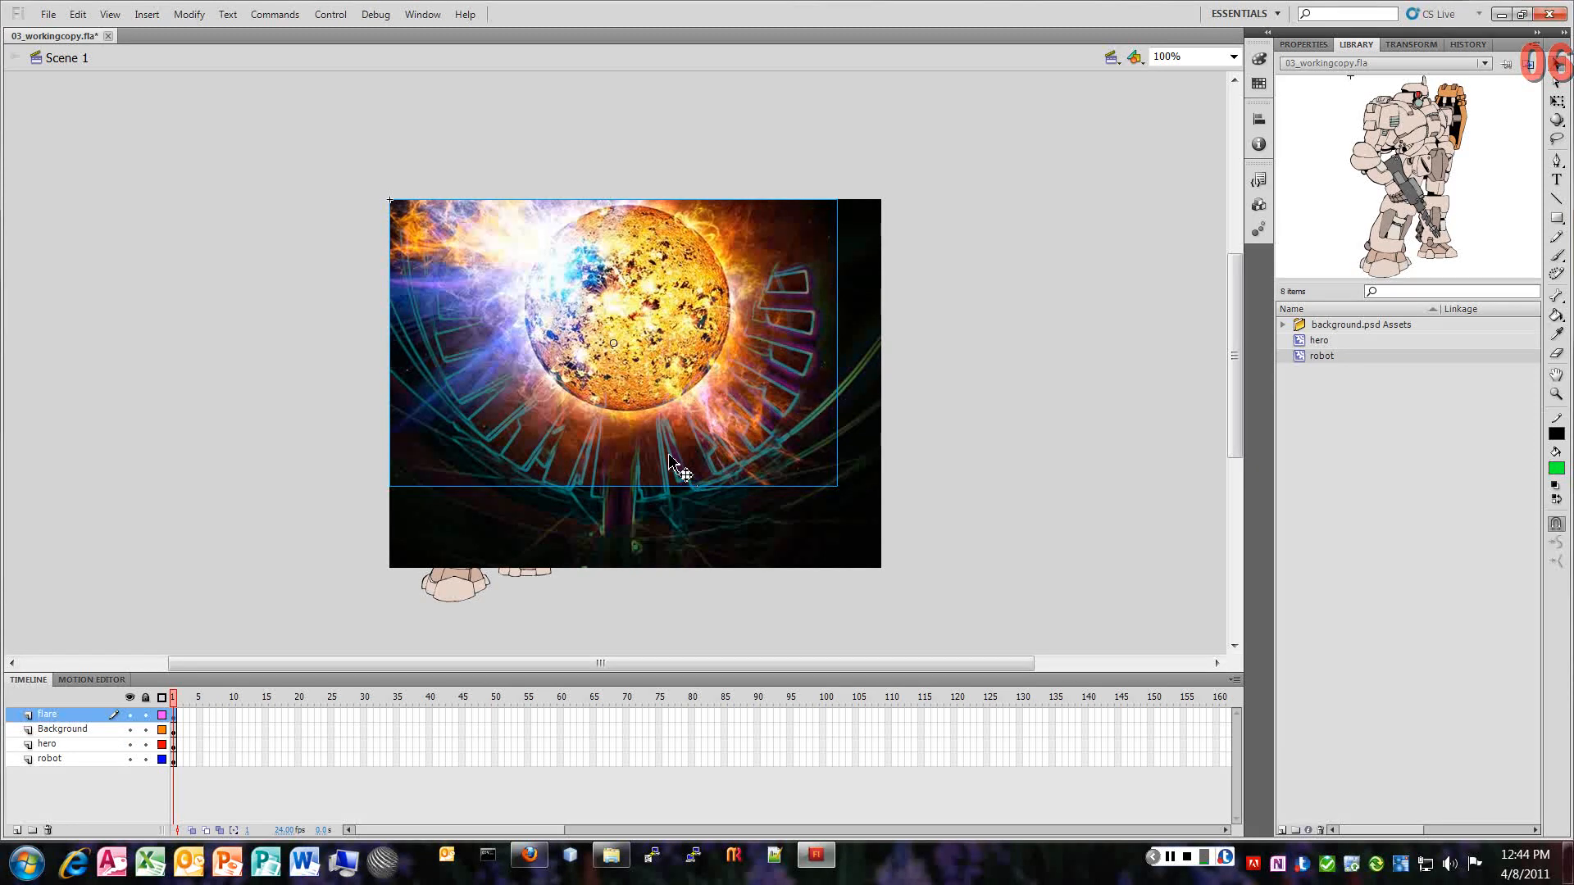
# Step: Move the hero and robot layers together above the flare and Background layers
pyautogui.click(69, 745)
pyautogui.click(68, 760)
pyautogui.click(70, 745)
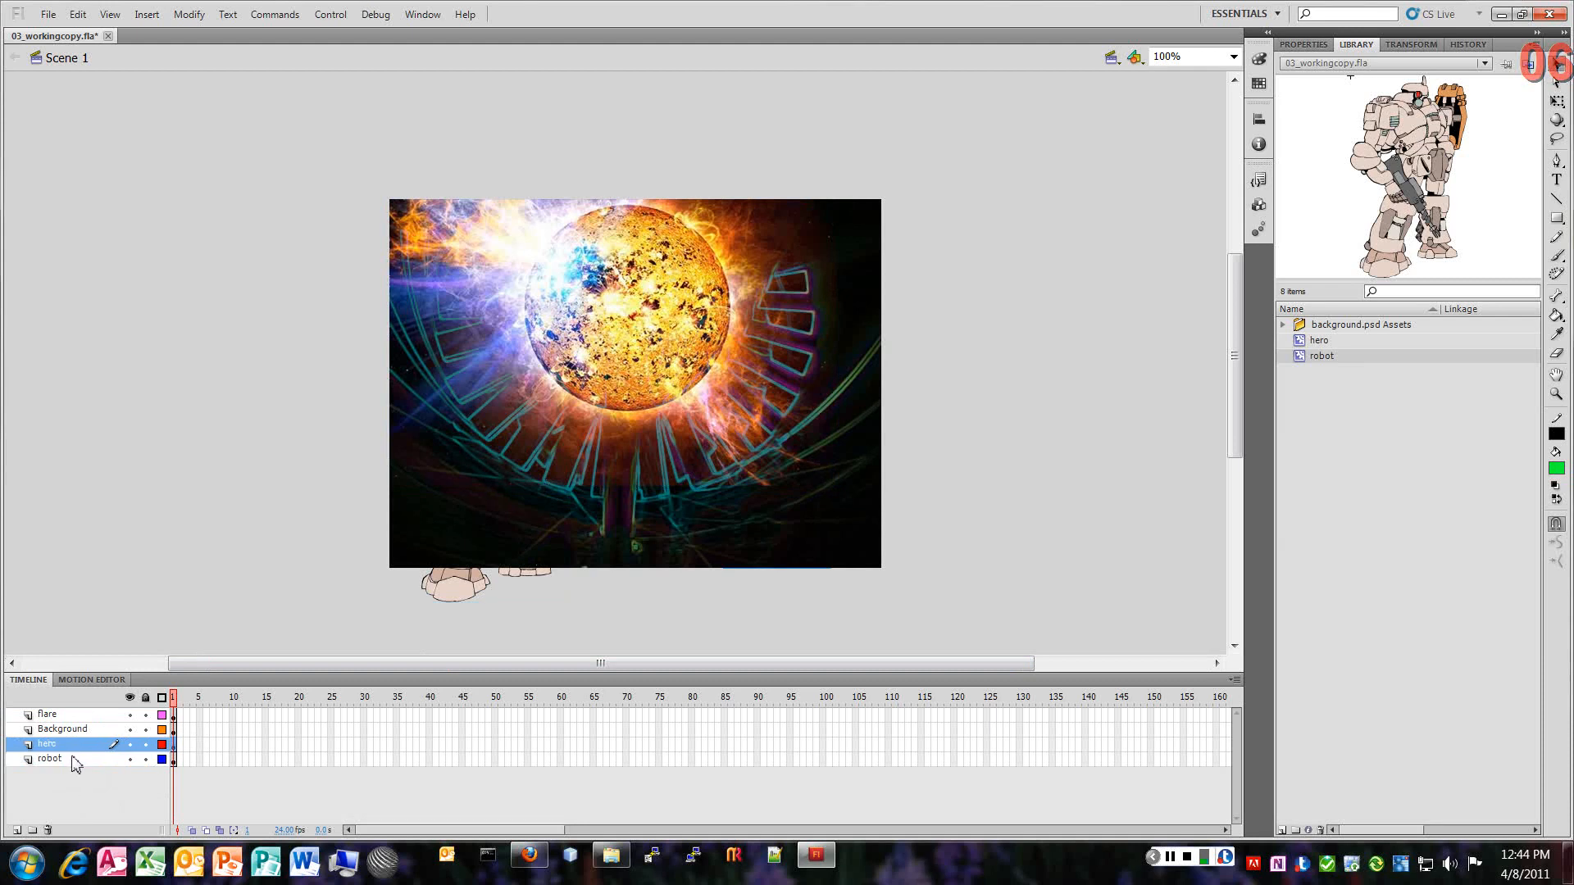
pyautogui.keyDown('shift'); pyautogui.click(75, 762); pyautogui.keyUp('shift')
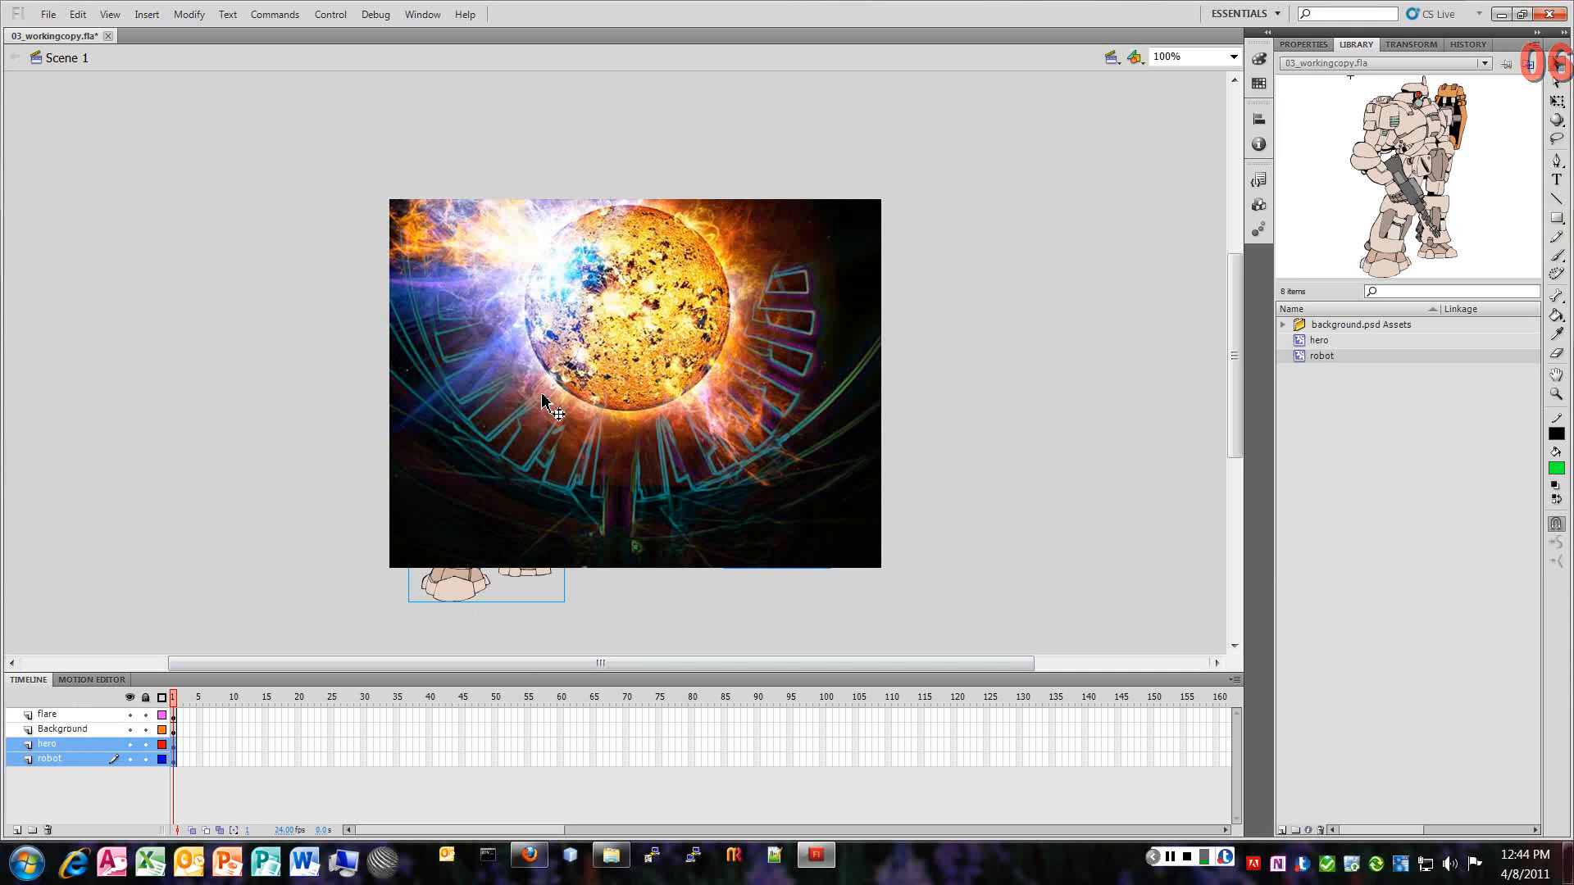
pyautogui.click(72, 794)
pyautogui.click(65, 761)
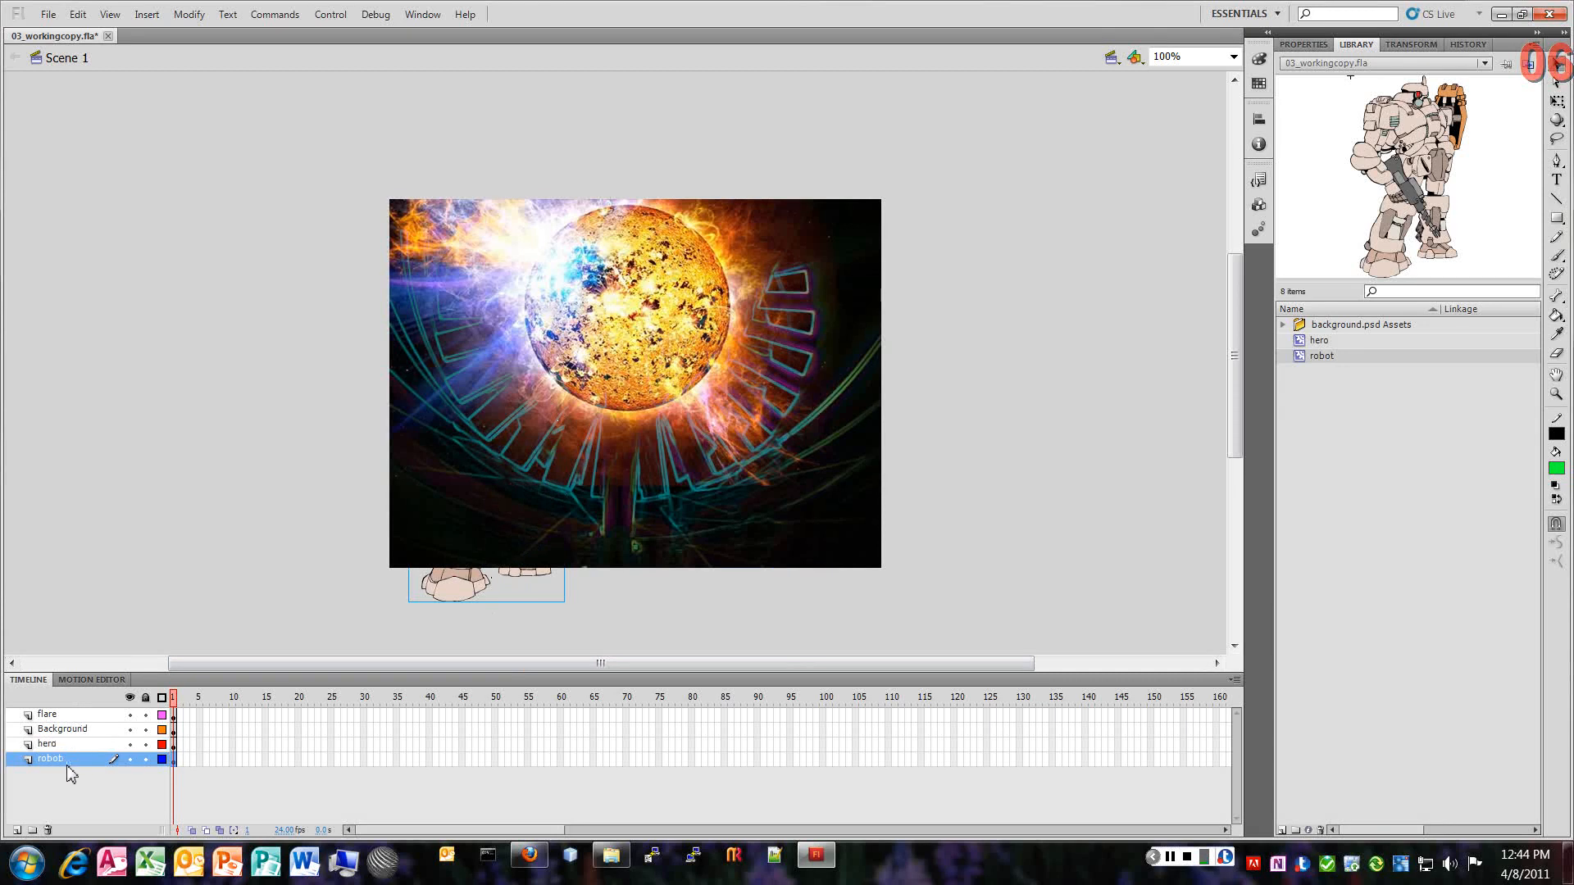
pyautogui.keyDown('shift'); pyautogui.click(62, 742); pyautogui.keyUp('shift')
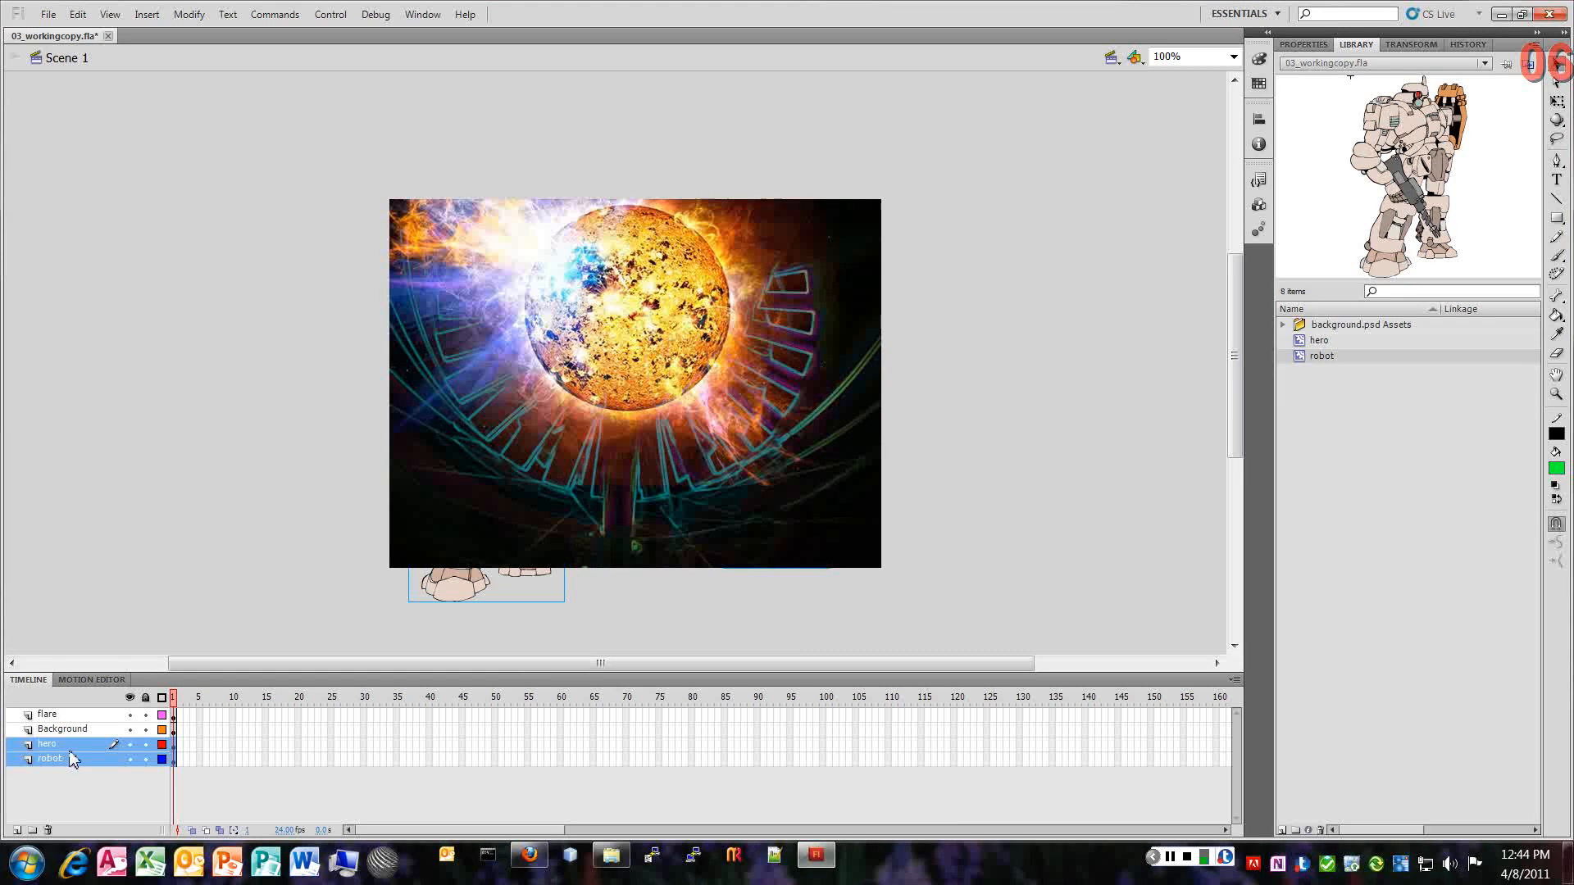
pyautogui.moveTo(77, 751); pyautogui.dragTo(49, 720)
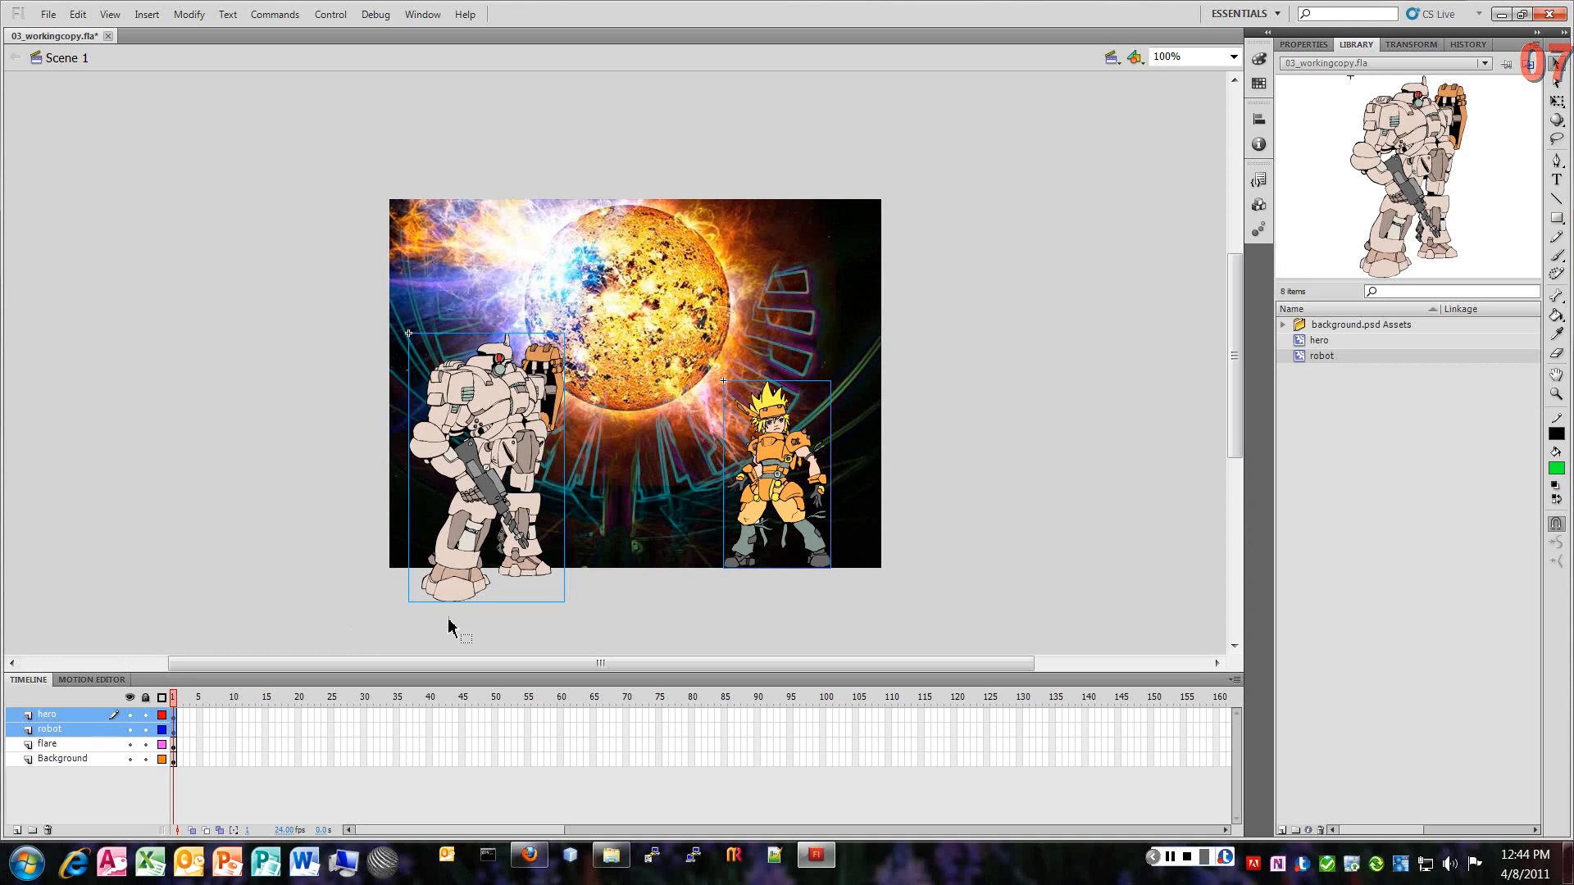
# Step: Create a library folder named characters and move the hero and robot symbols into it
pyautogui.click(1300, 516)
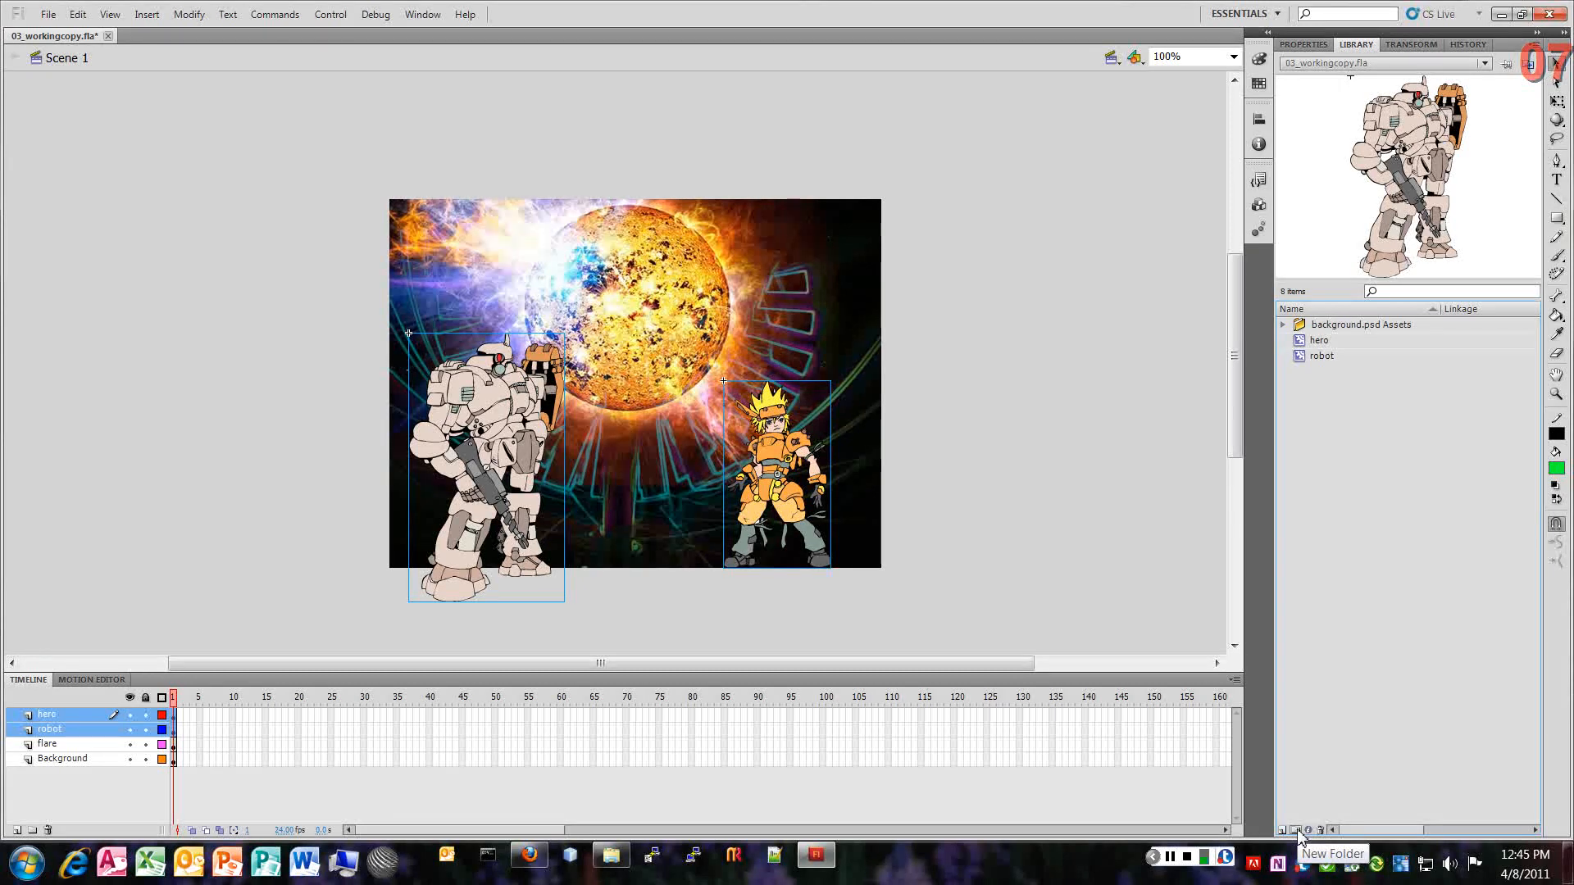
pyautogui.rightClick(1346, 422)
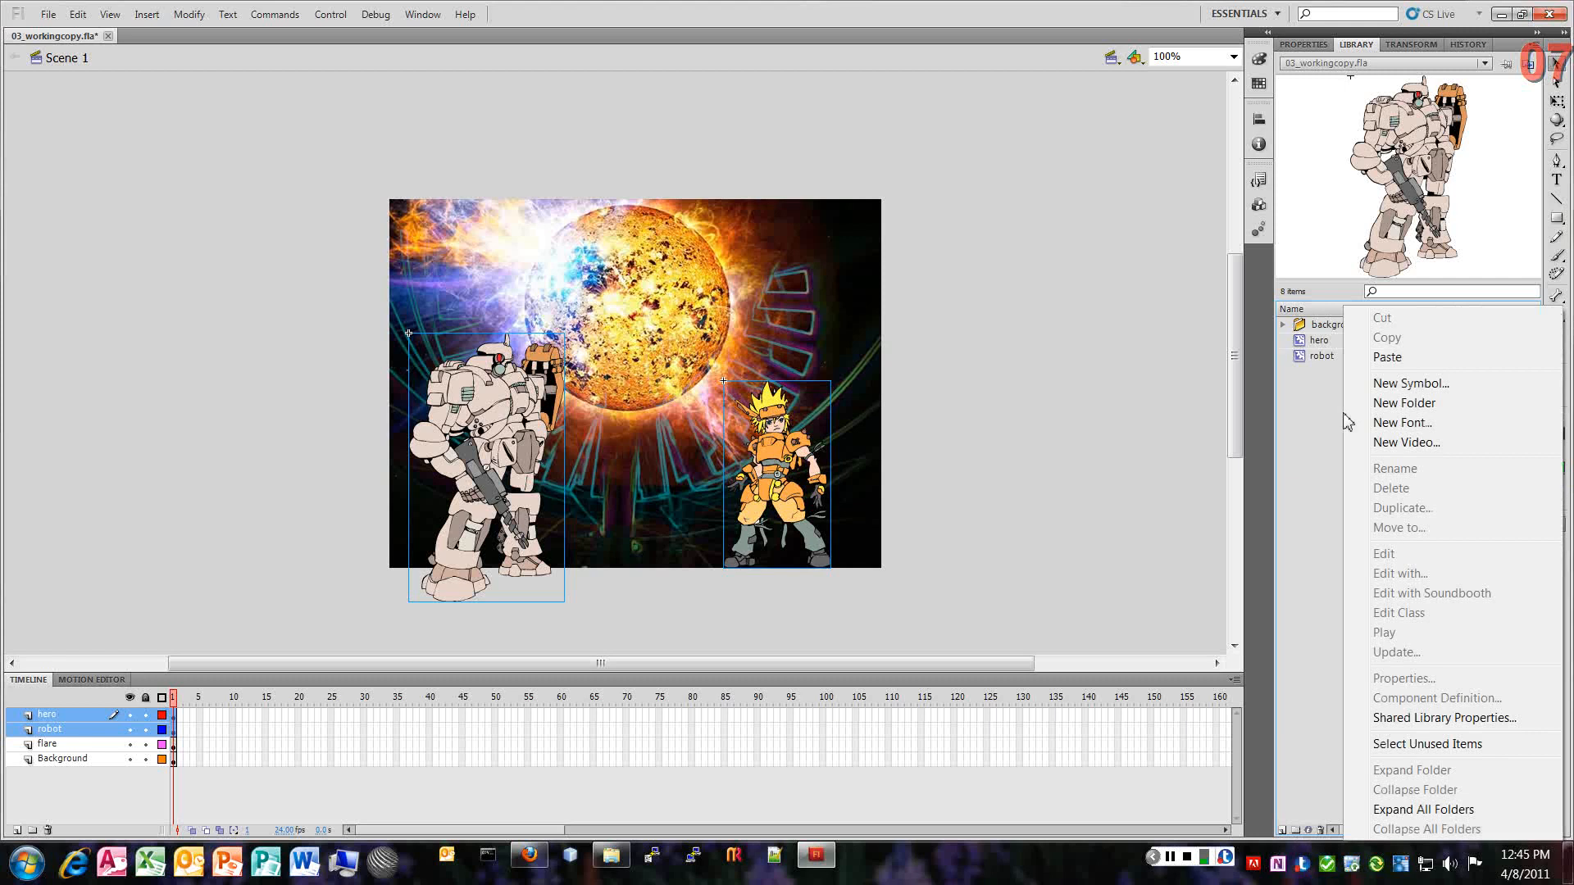
pyautogui.click(1403, 402)
pyautogui.write('ch')
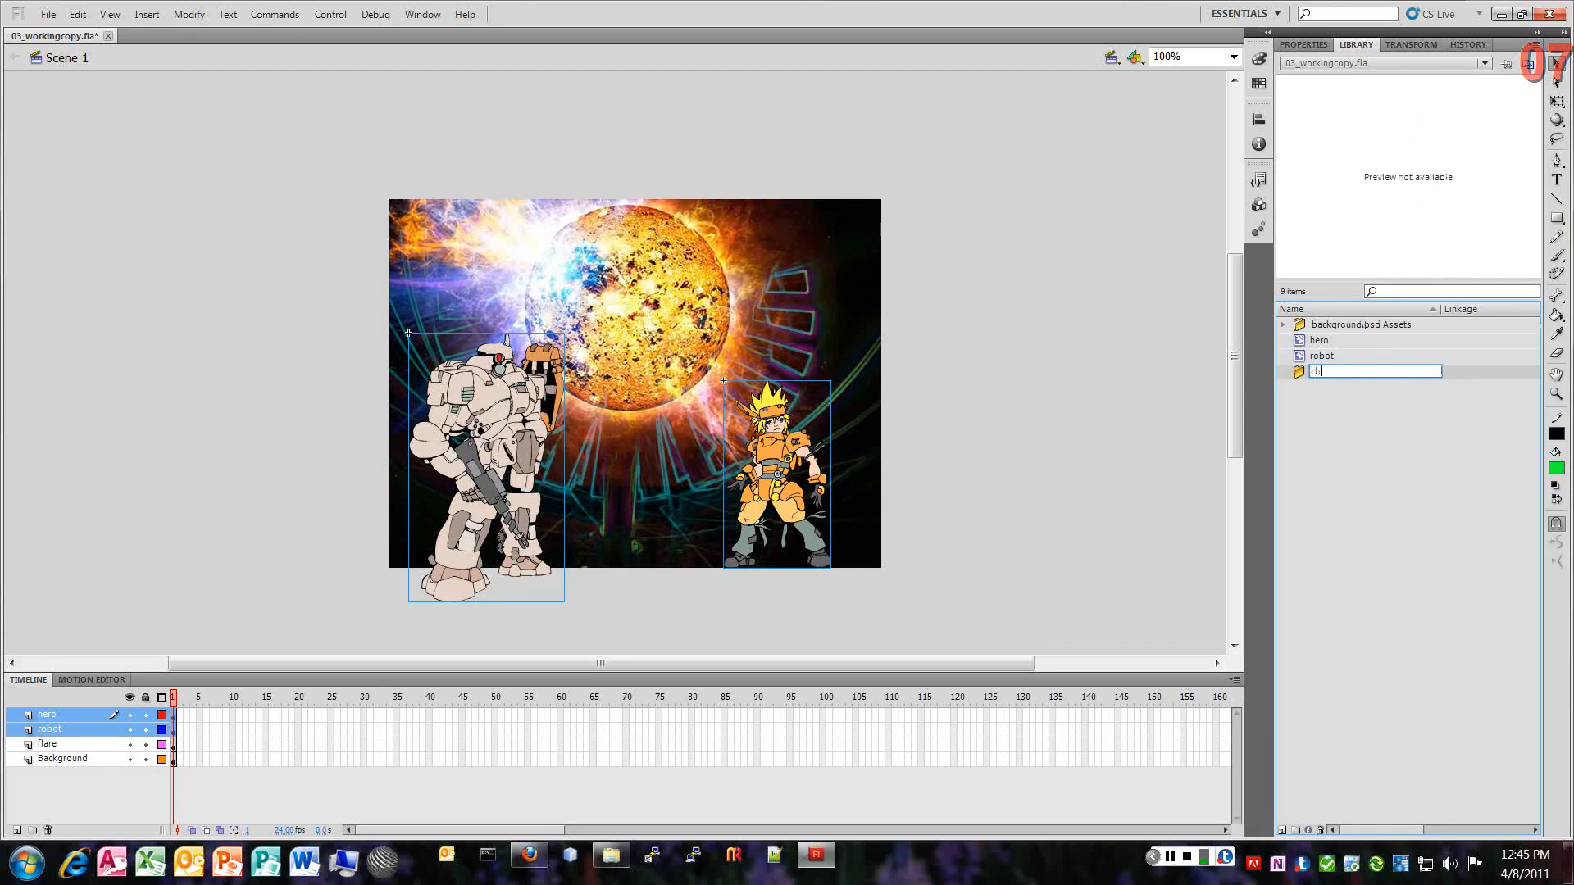
pyautogui.write('aracters')
pyautogui.press('Return')
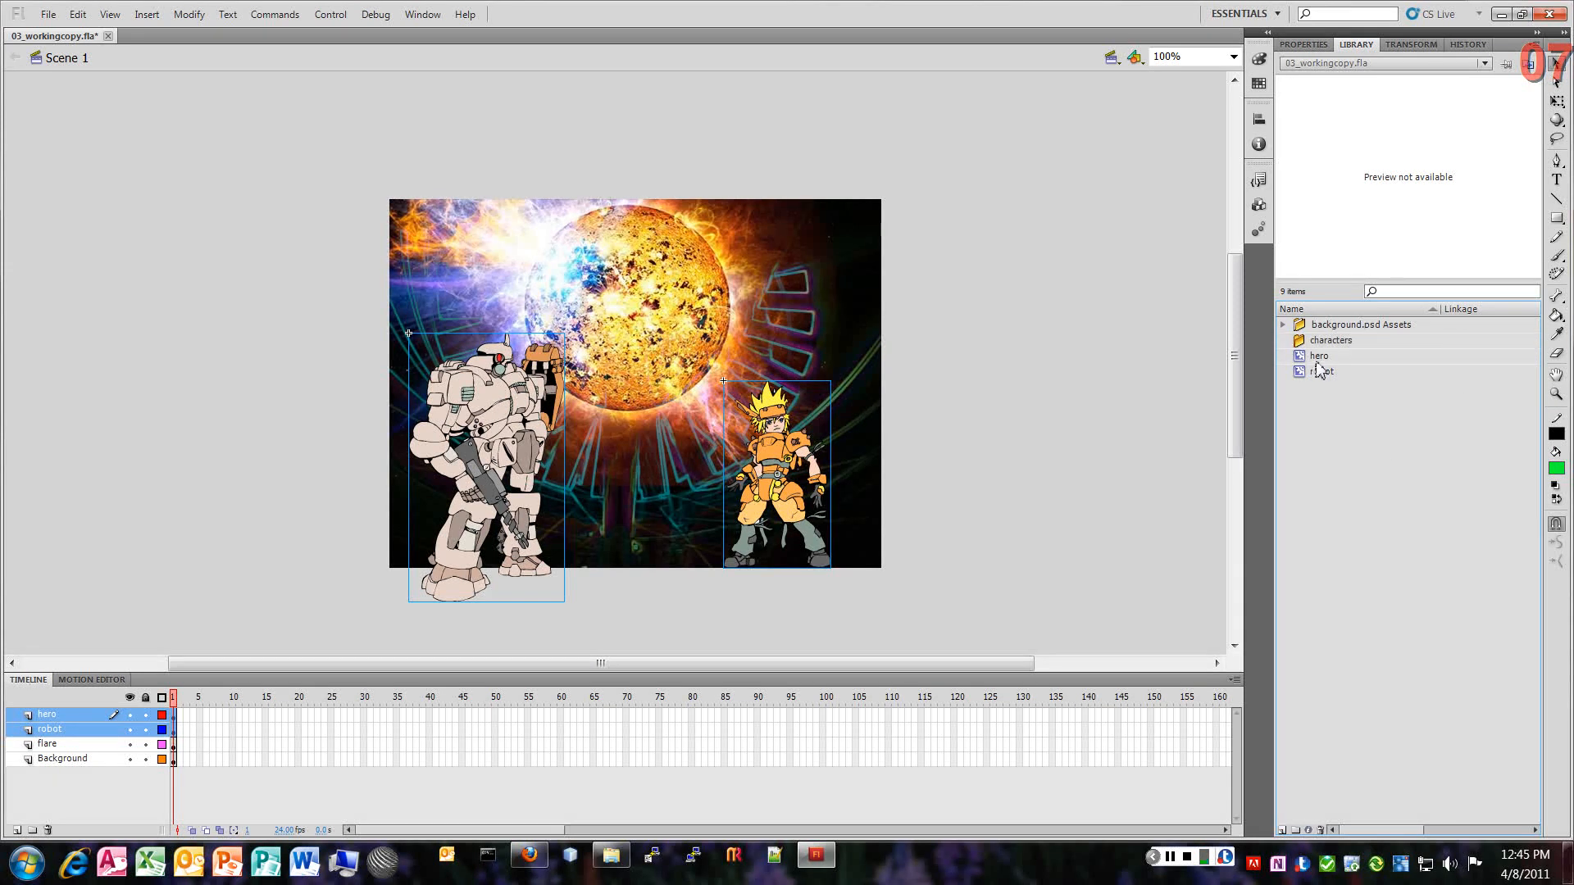
pyautogui.moveTo(1321, 372); pyautogui.dragTo(1331, 341)
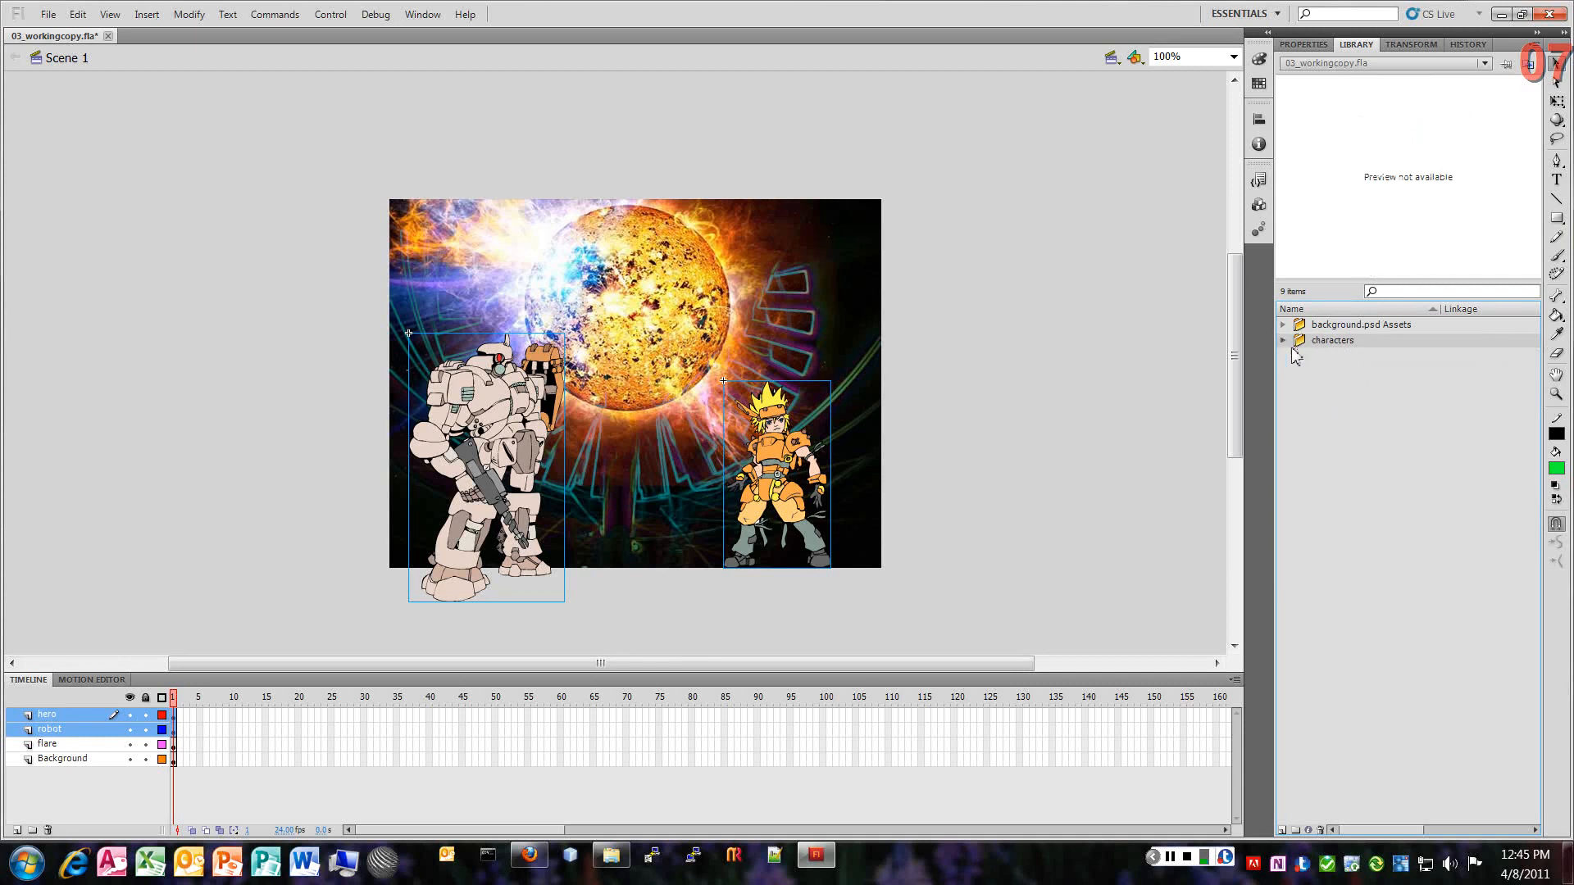
# Step: Examine the contents of the background.psd Assets and characters library folders, and preview the robot and hero symbols
pyautogui.click(1284, 341)
pyautogui.click(1284, 326)
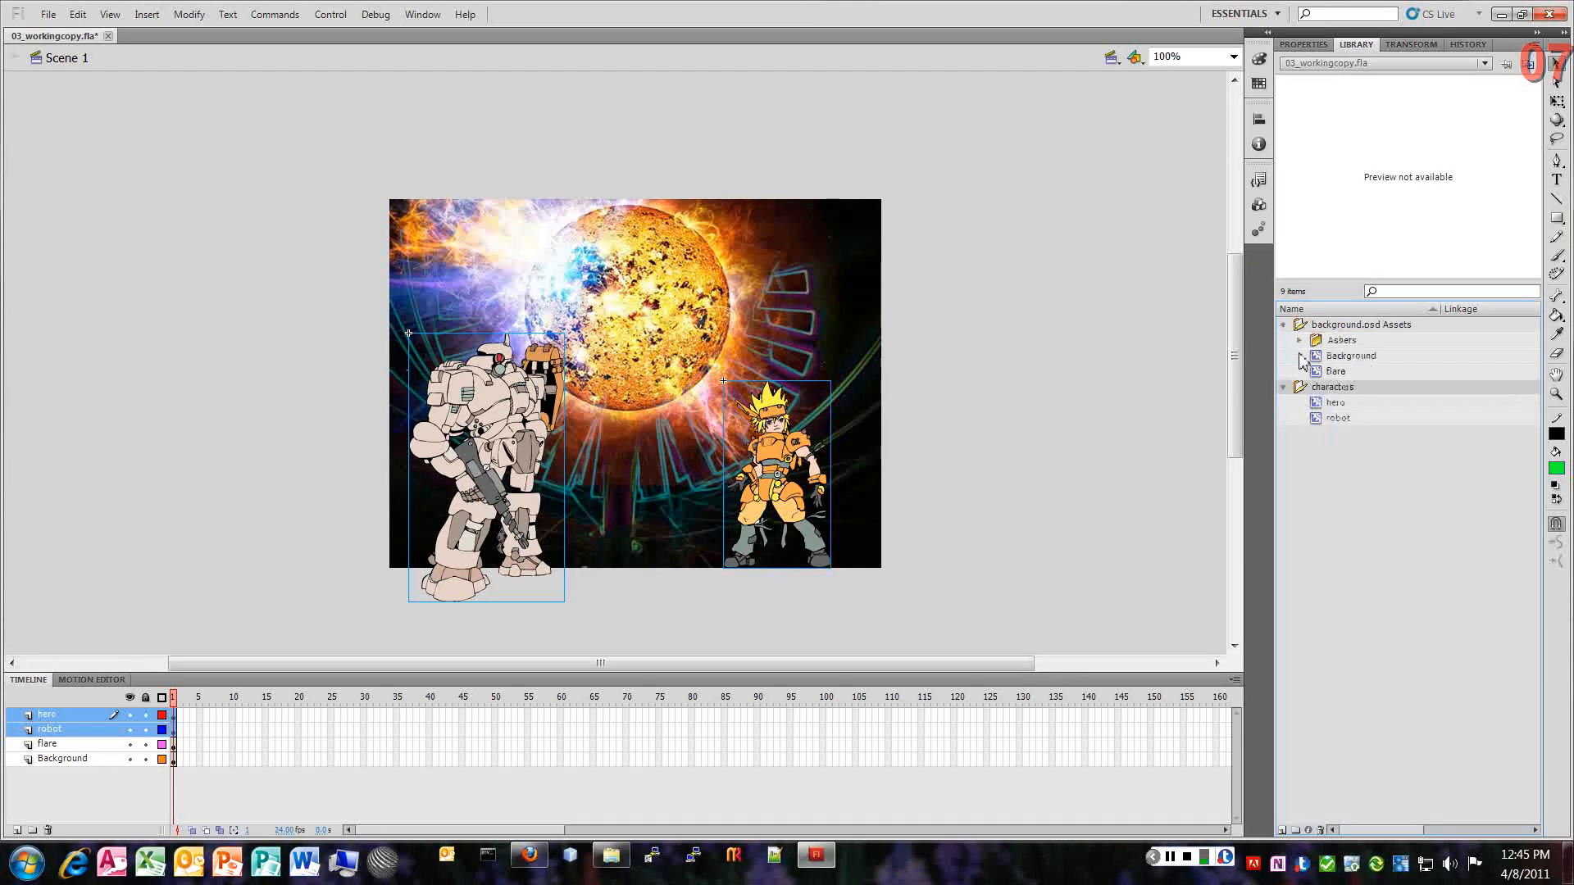
pyautogui.click(1300, 340)
pyautogui.click(1300, 341)
pyautogui.click(1283, 388)
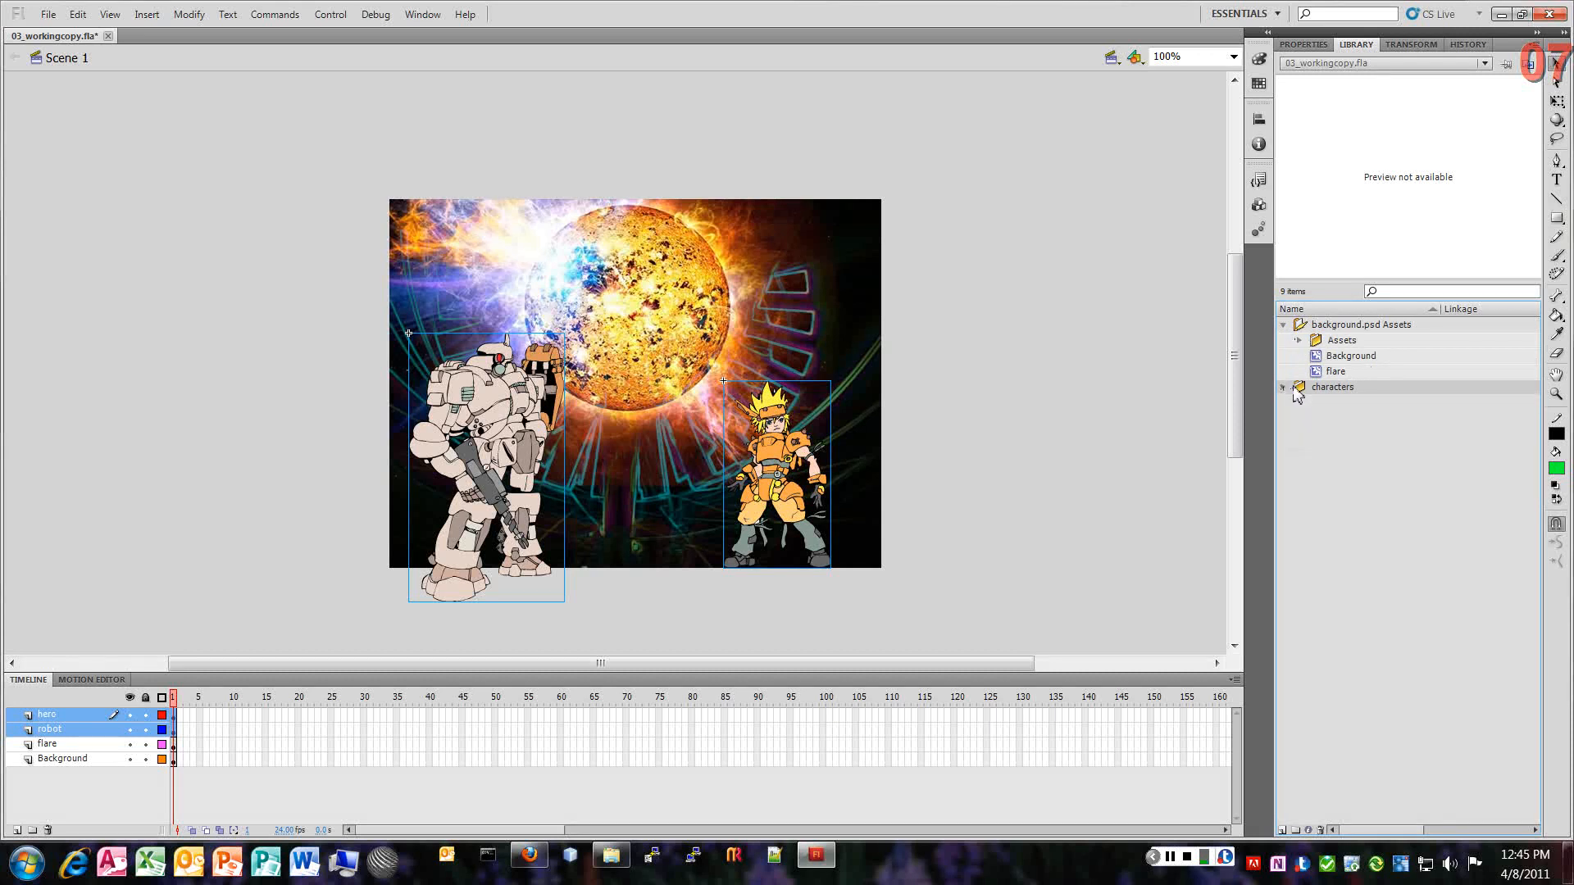
pyautogui.click(1284, 325)
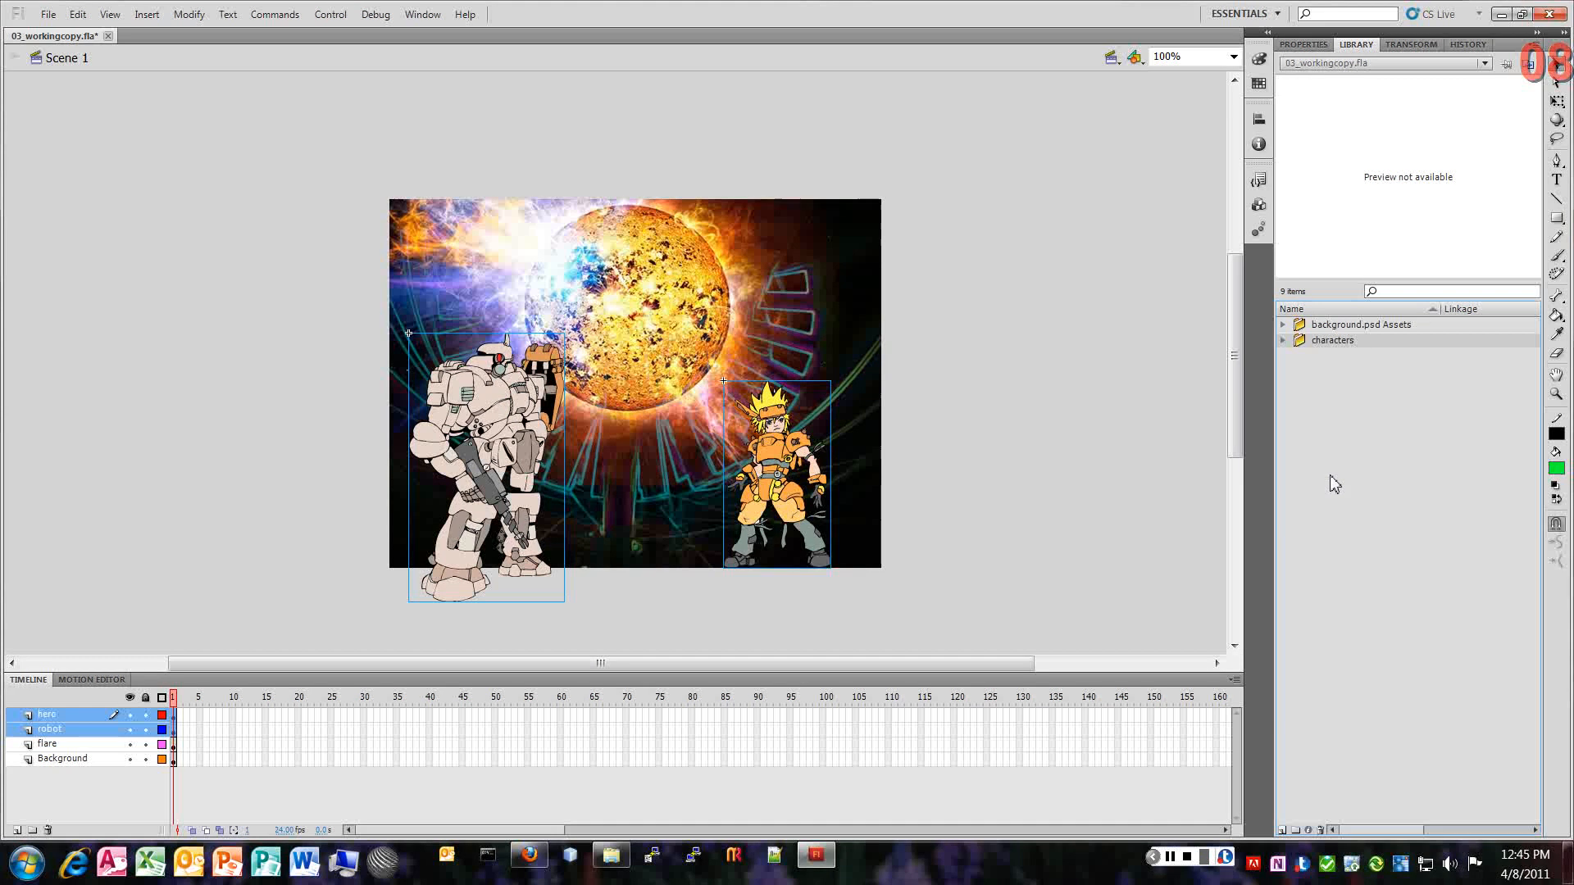
pyautogui.click(1284, 341)
pyautogui.click(1337, 375)
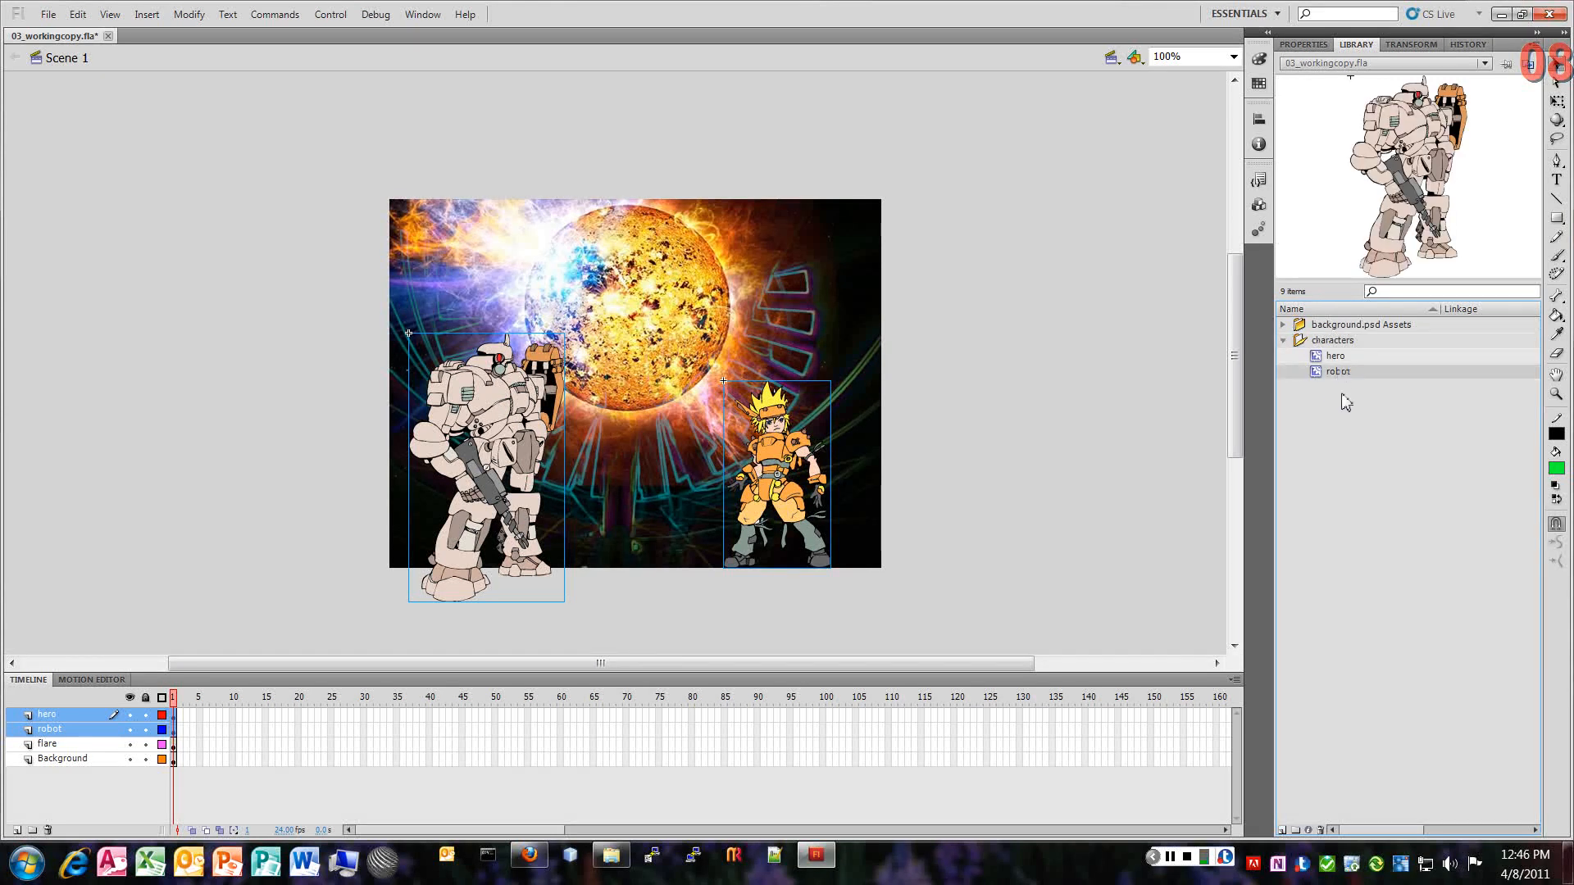
pyautogui.click(1341, 357)
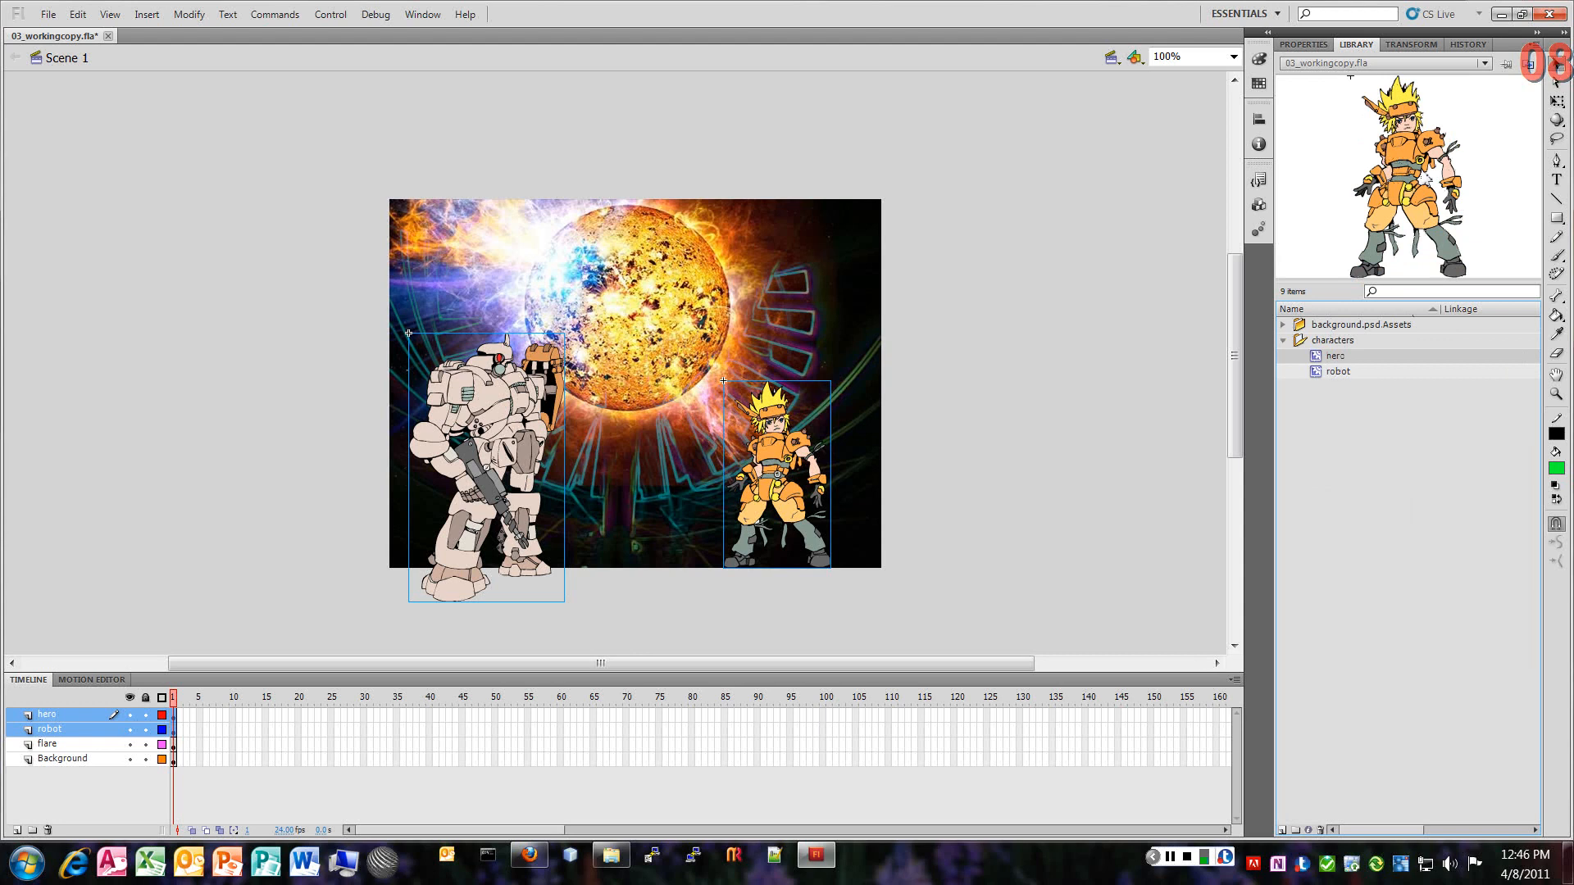
# Step: Open the robot symbol from the library's characters folder for editing, leaving its name as it is
pyautogui.click(1348, 375)
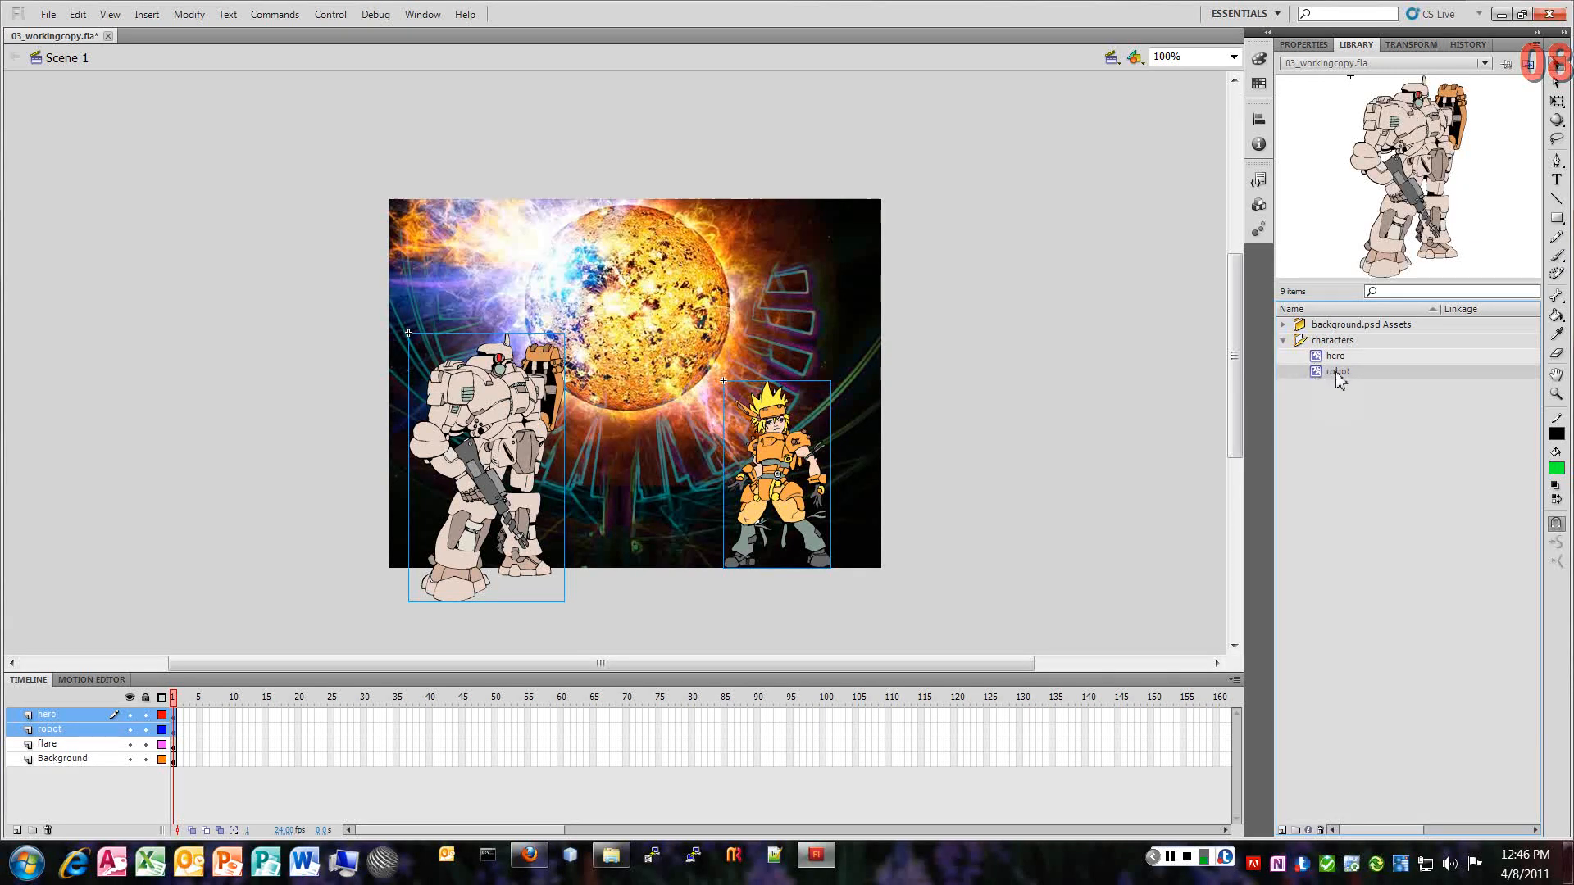
pyautogui.doubleClick(1337, 372)
pyautogui.click(1375, 377)
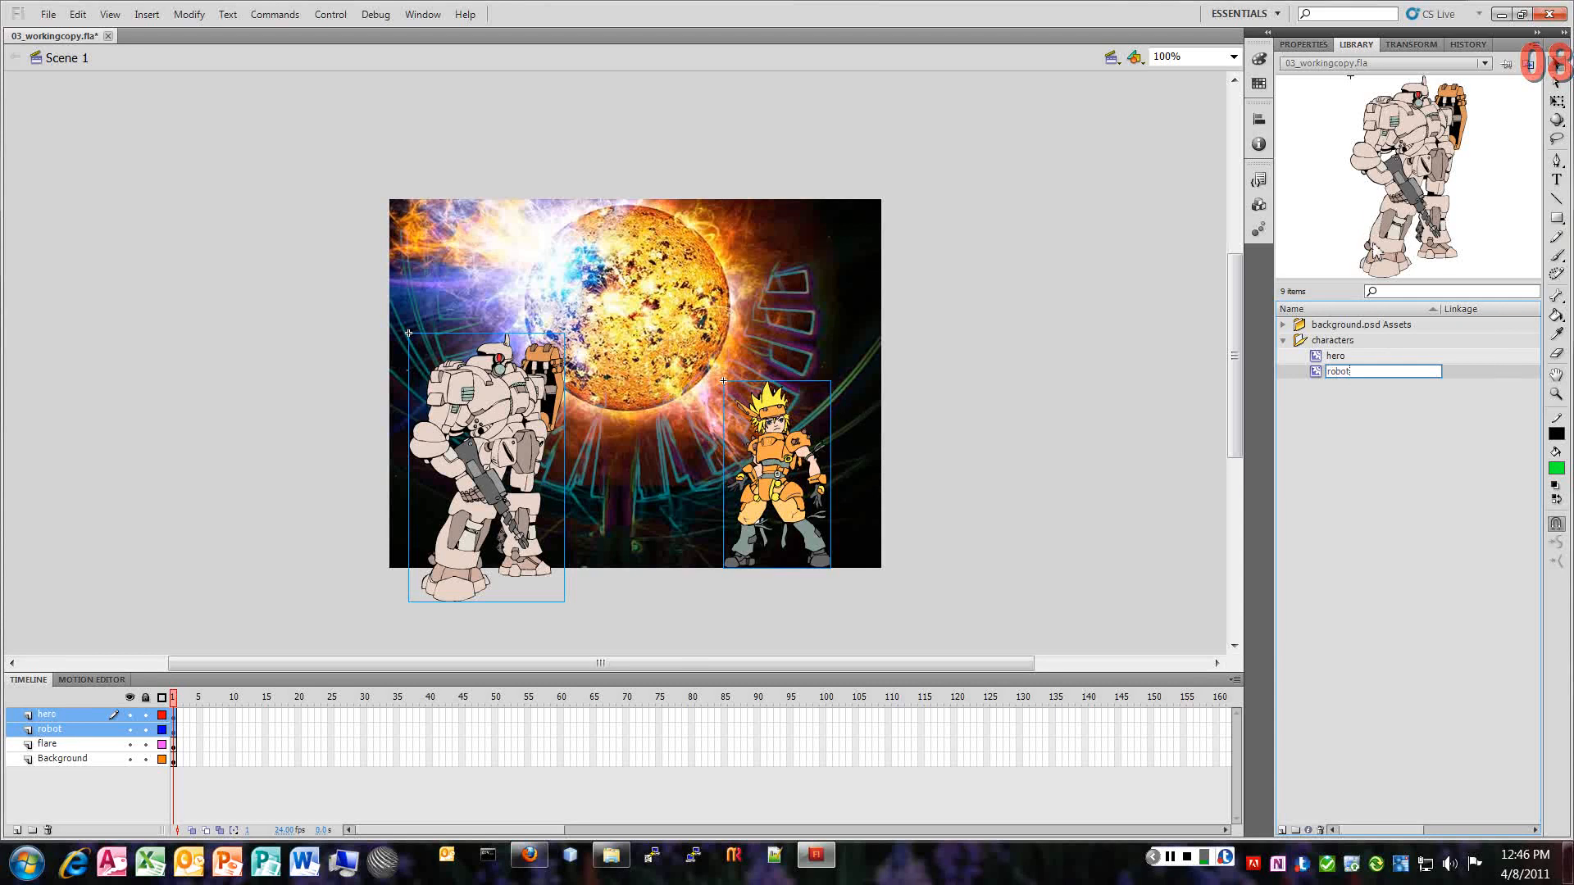
pyautogui.click(1355, 434)
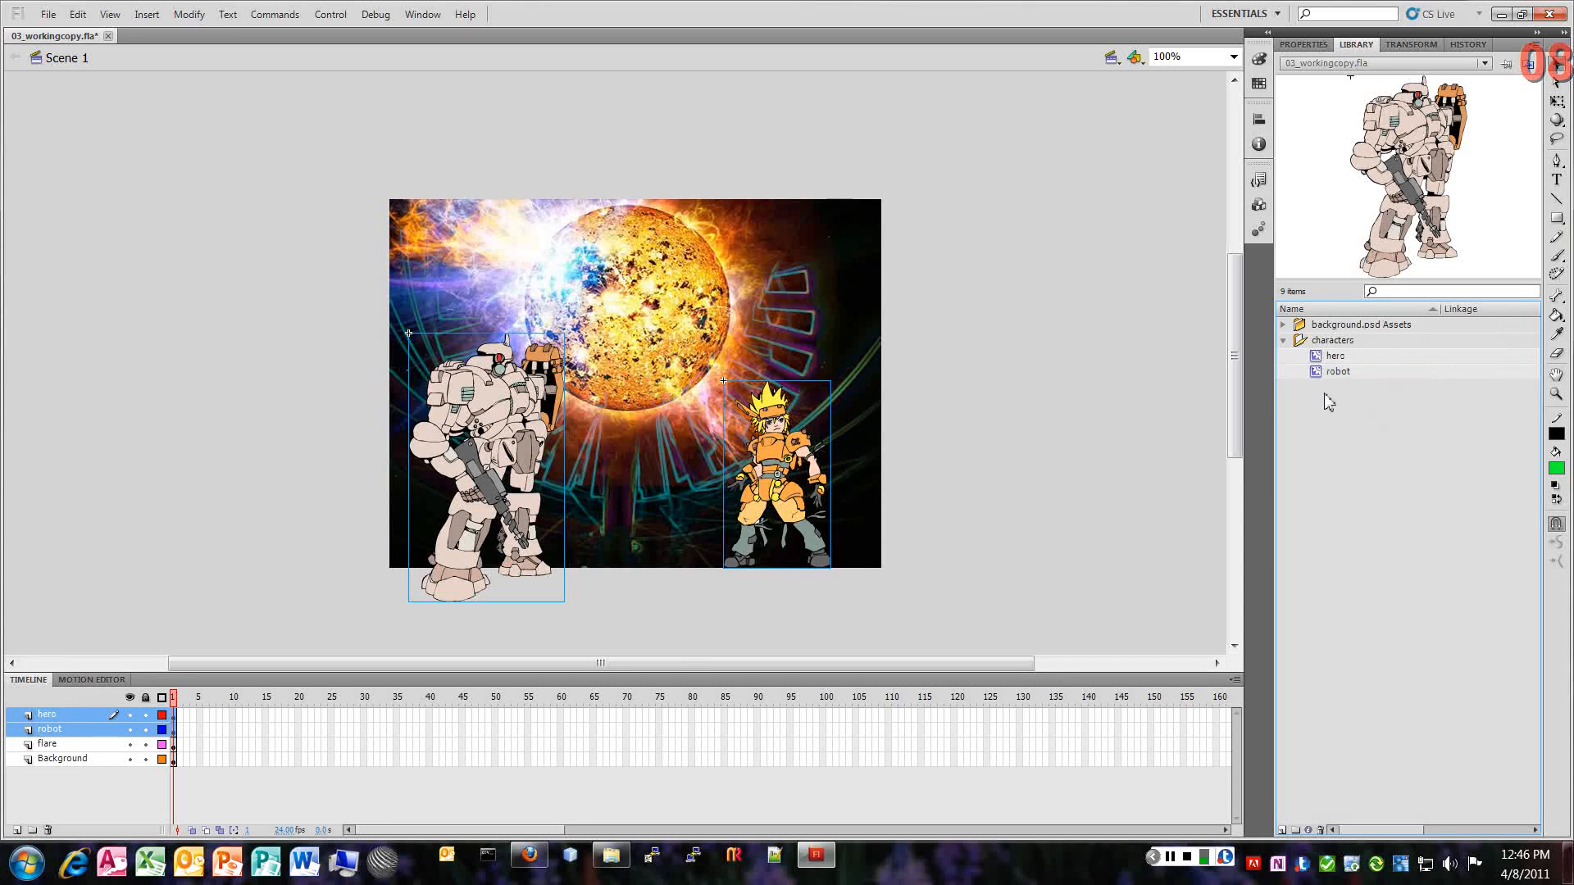
pyautogui.doubleClick(1401, 160)
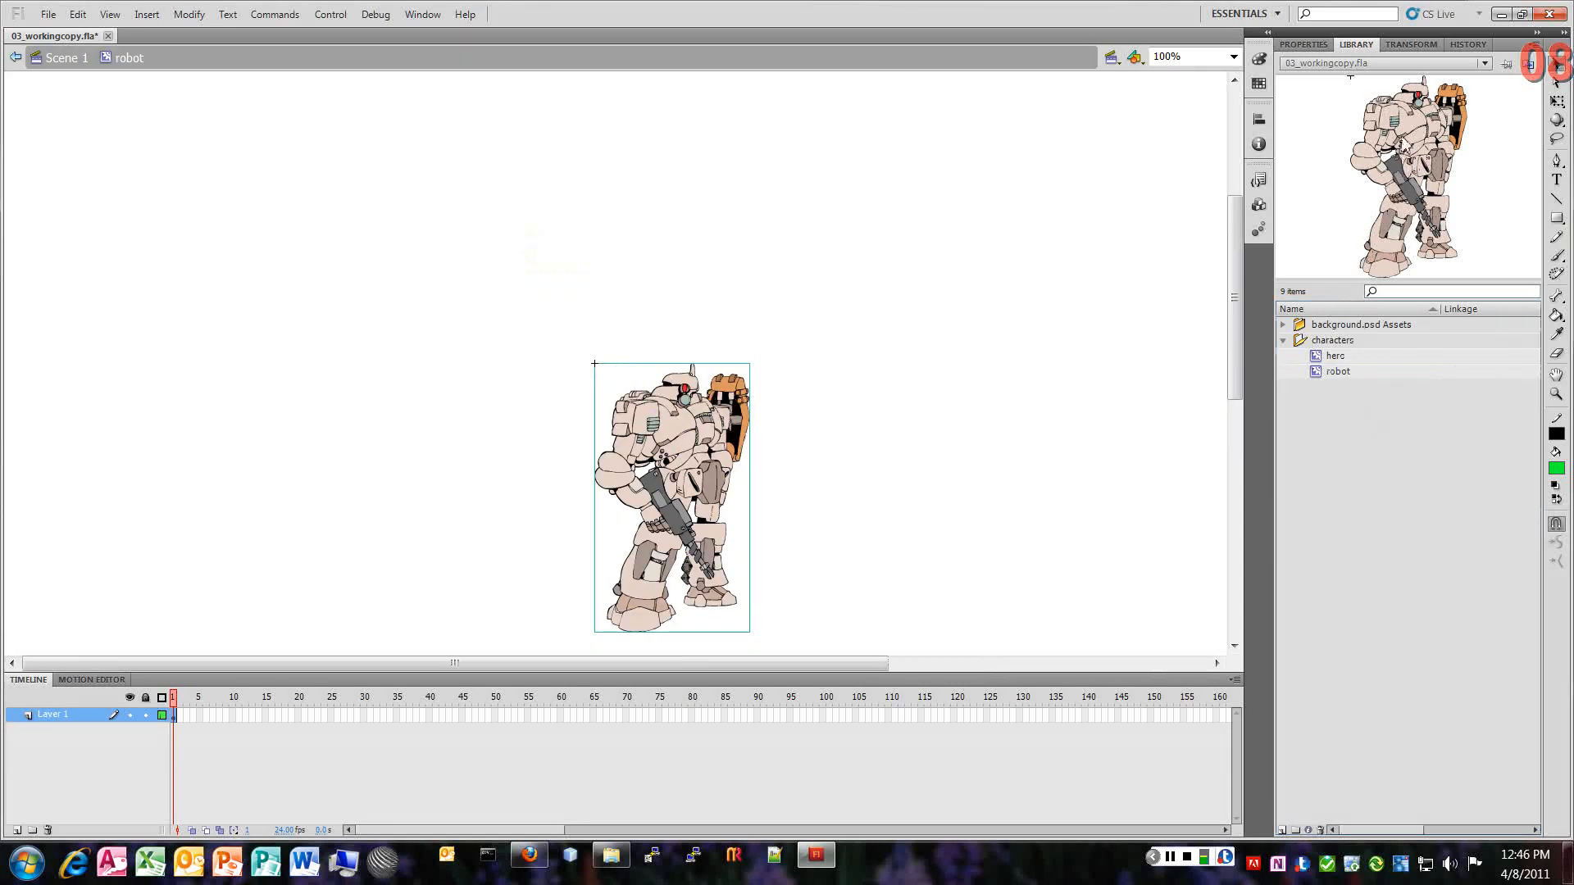
pyautogui.click(1321, 376)
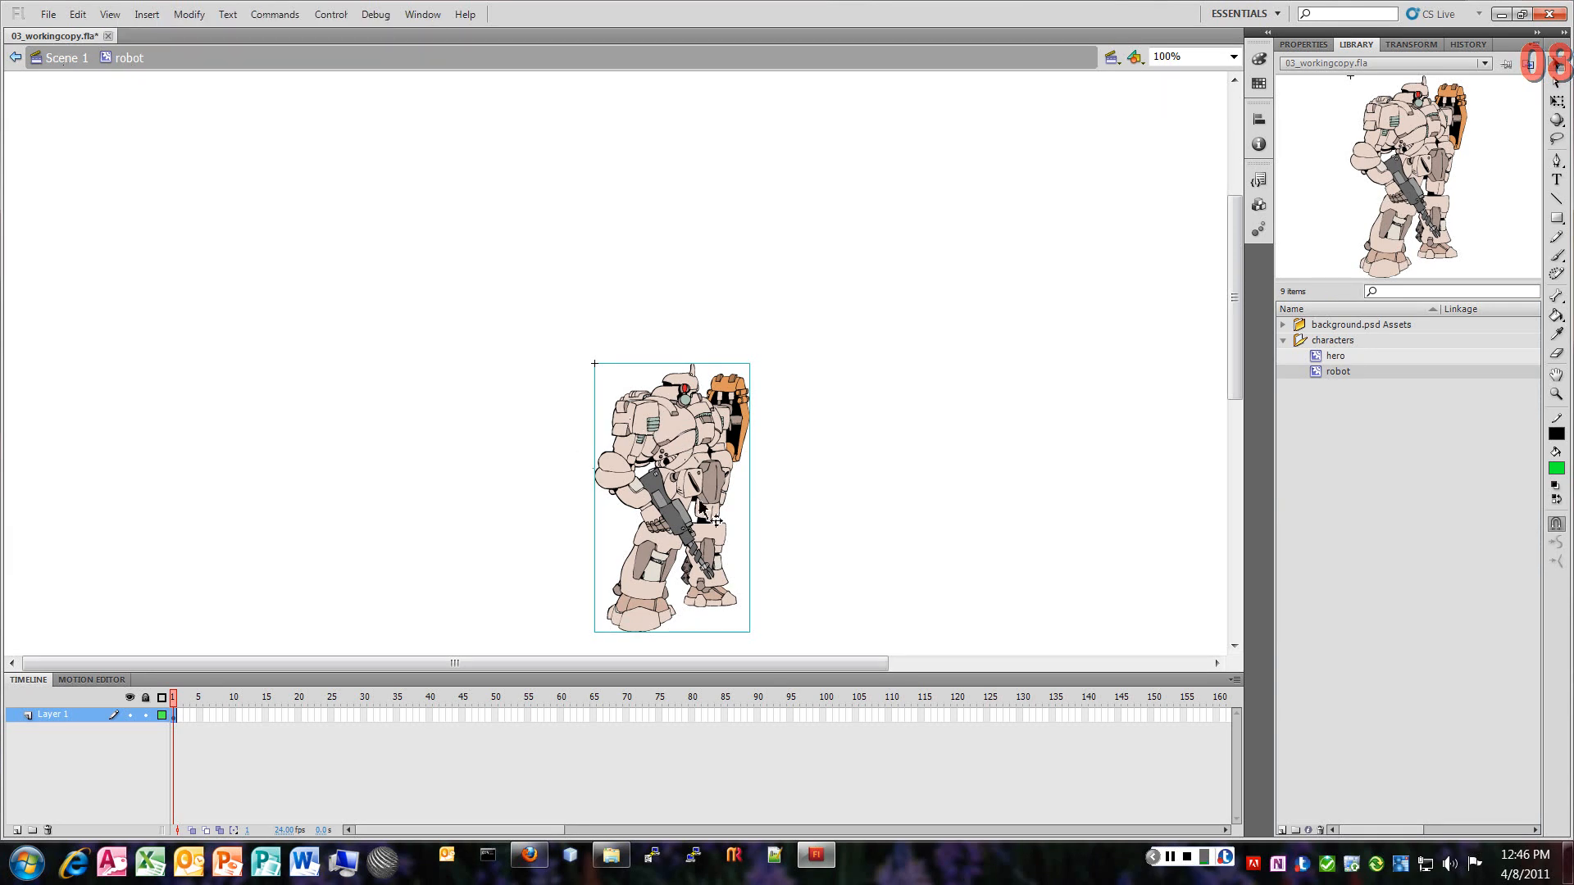
# Step: Enter the robot's group and the chest plate's drawing object, and select the chest plate's fill
pyautogui.doubleClick(674, 441)
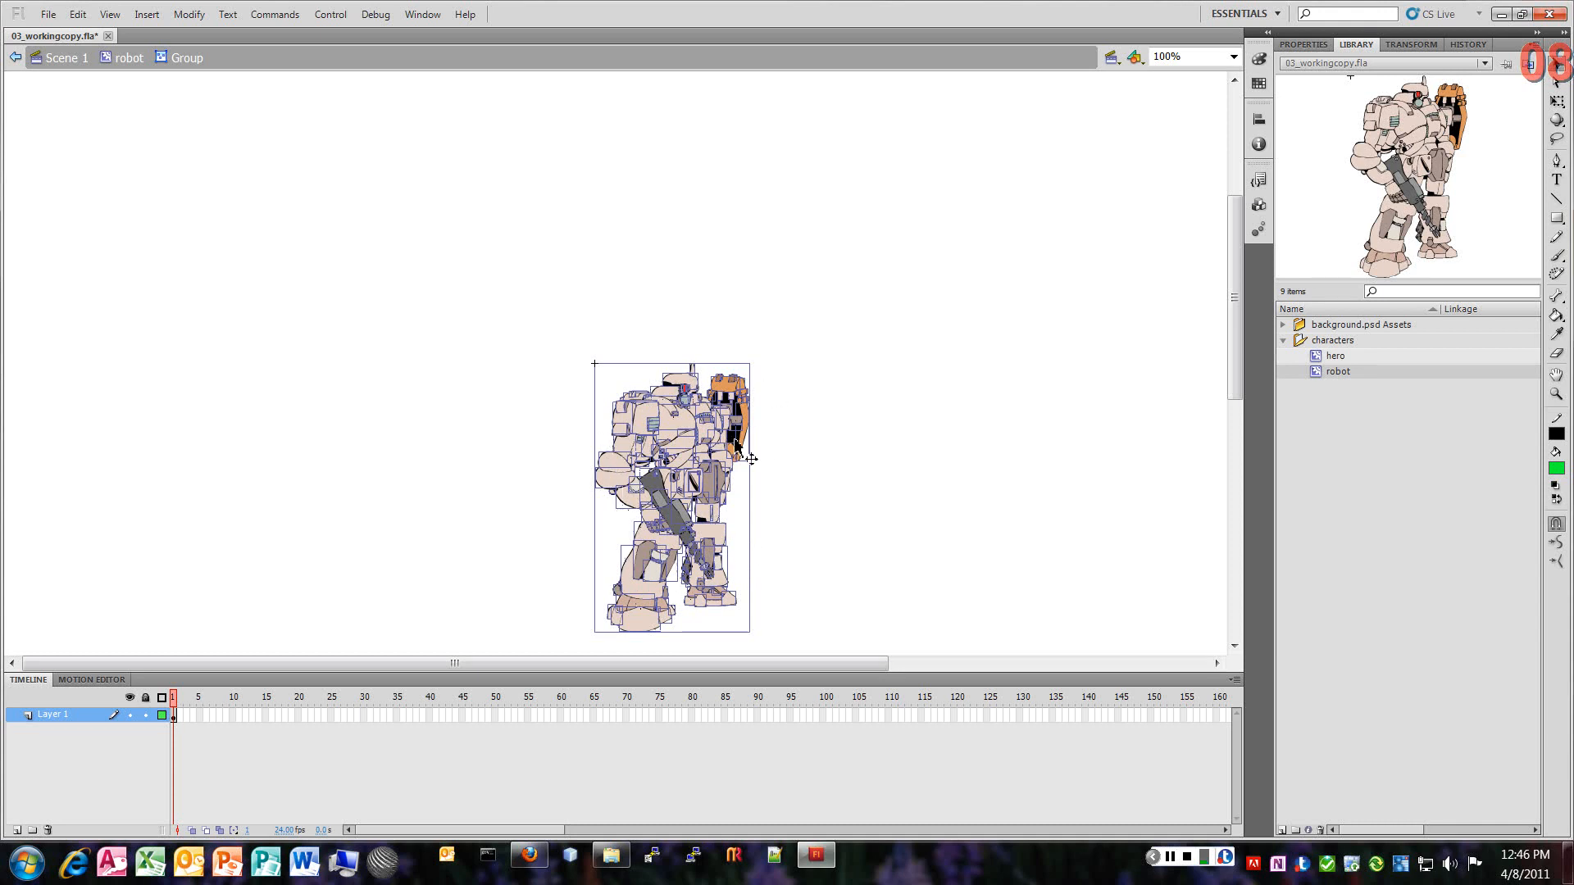
pyautogui.click(811, 456)
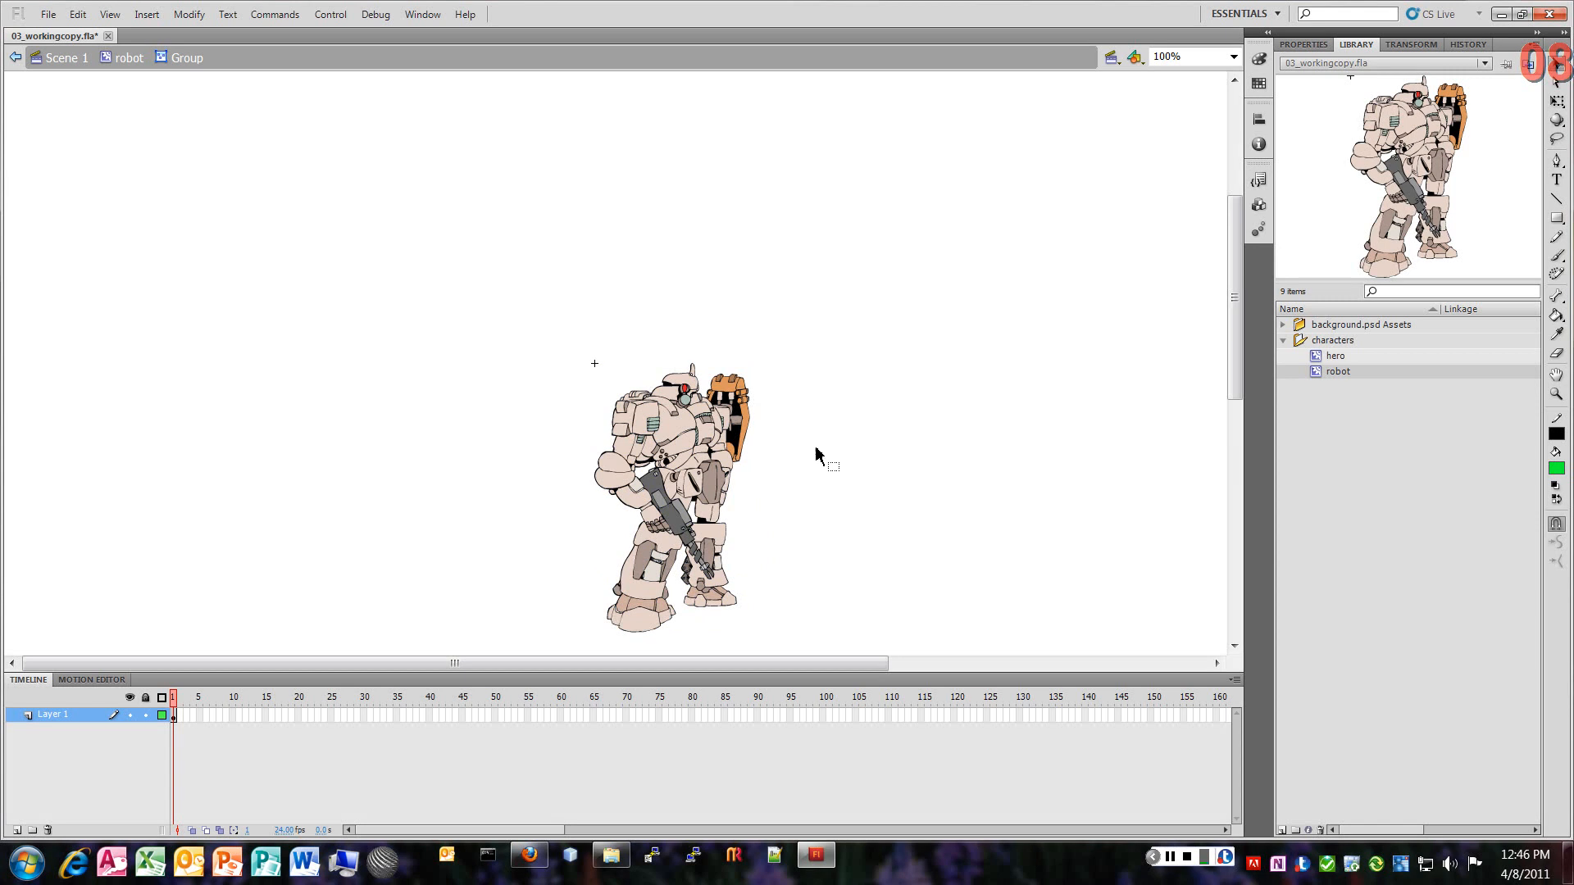
pyautogui.doubleClick(666, 428)
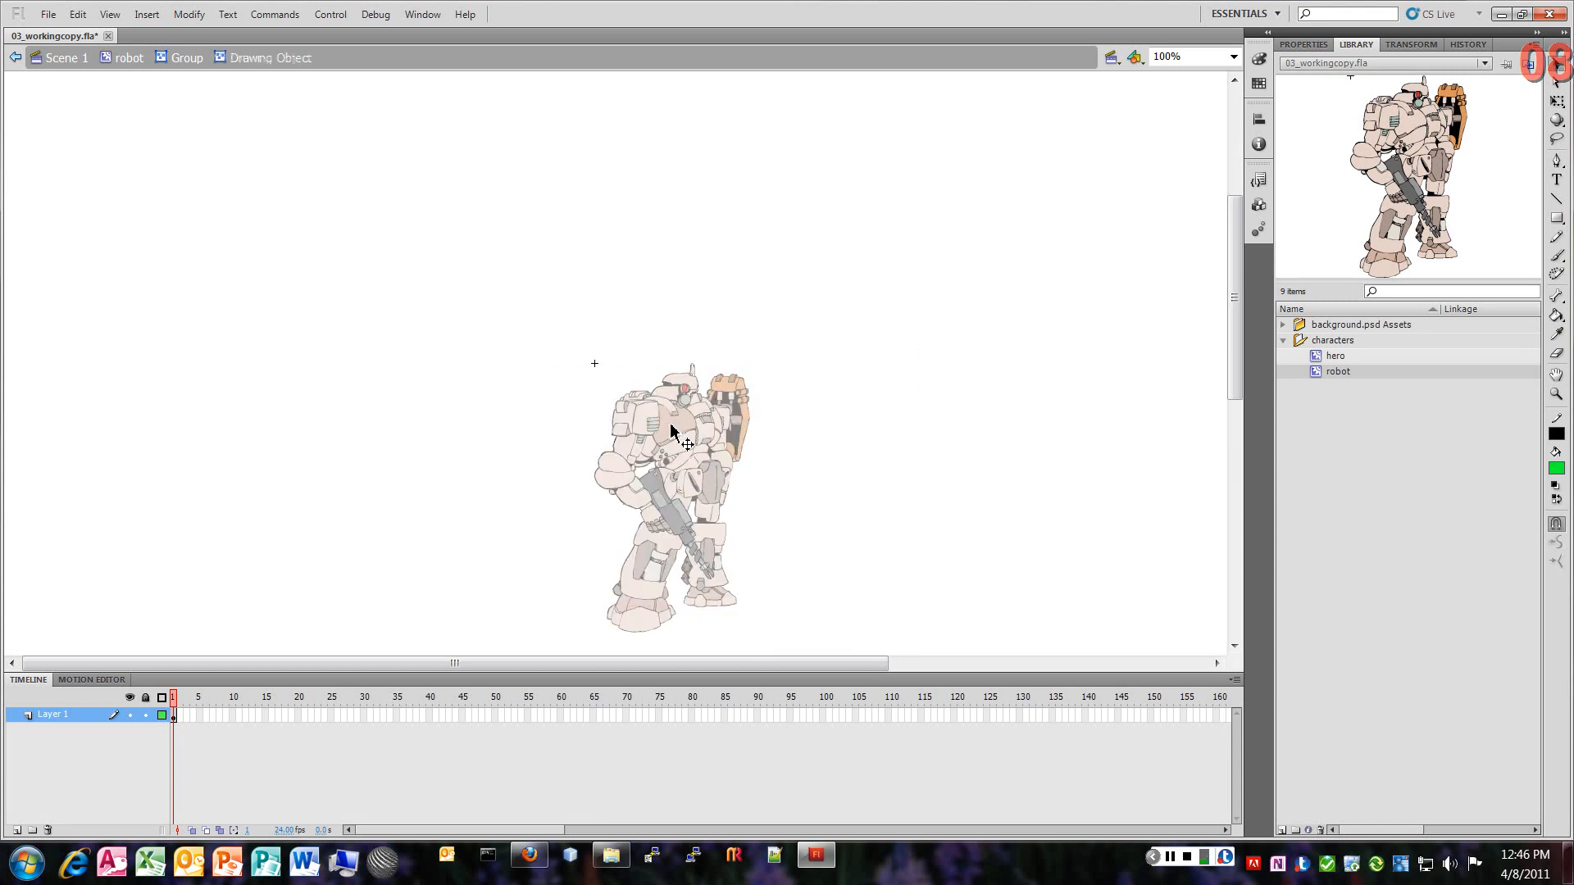
pyautogui.click(671, 427)
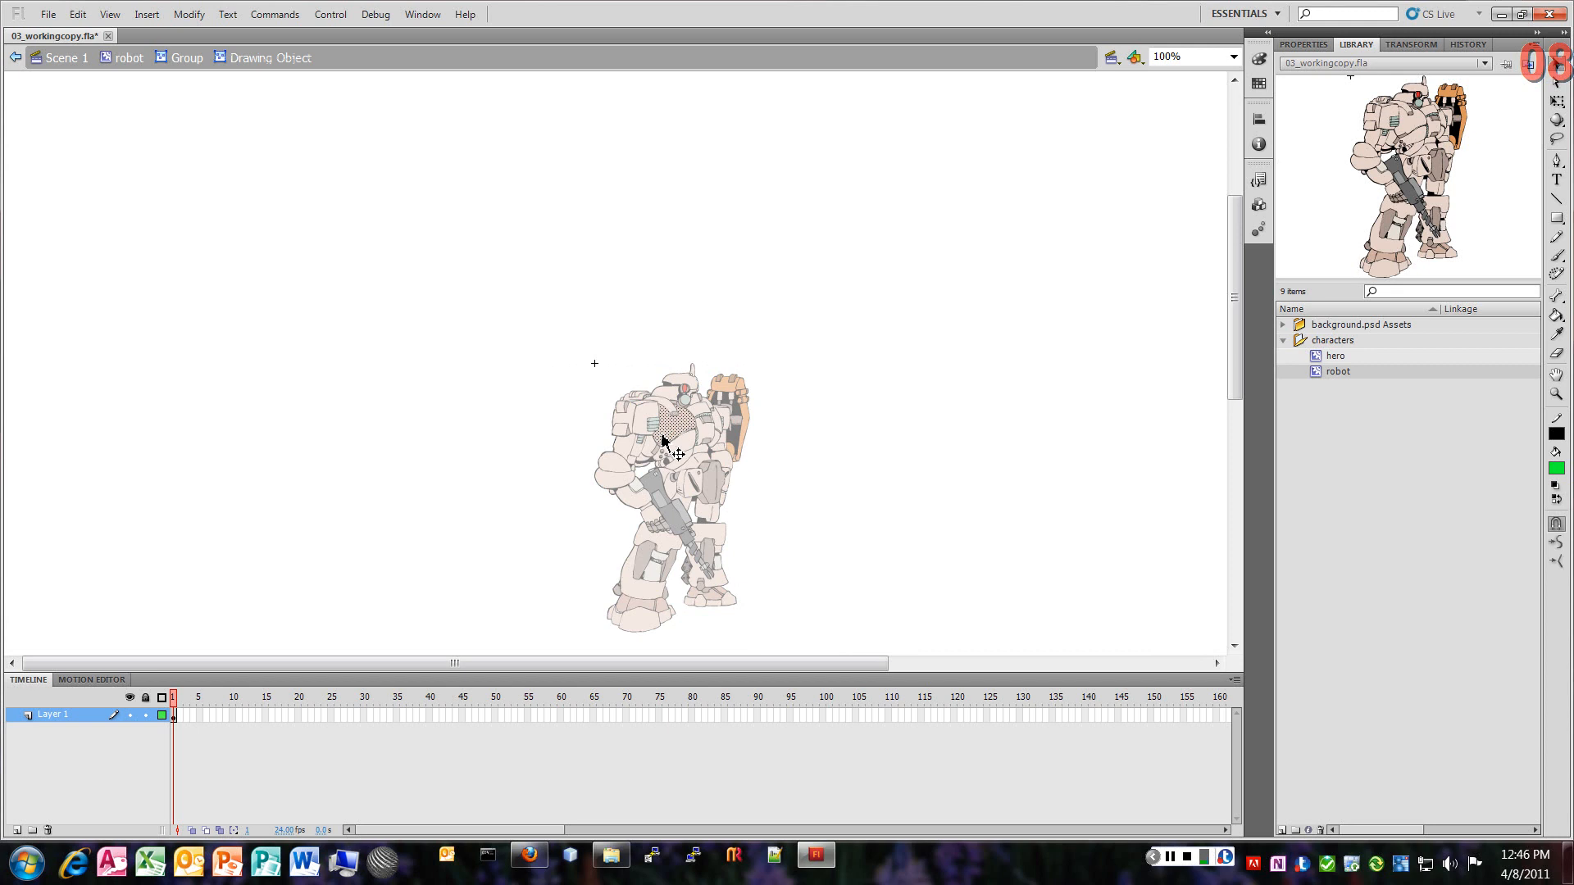
pyautogui.moveTo(663, 441)
pyautogui.mouseDown()
pyautogui.moveTo(684, 434)
pyautogui.moveTo(688, 422)
pyautogui.moveTo(660, 442)
pyautogui.moveTo(663, 410)
pyautogui.moveTo(679, 410)
pyautogui.moveTo(690, 443)
pyautogui.mouseUp()
# Step: Recolor the robot's chest plate with red #FF0000 using the Paint Bucket, and return to the group level
pyautogui.click(1557, 317)
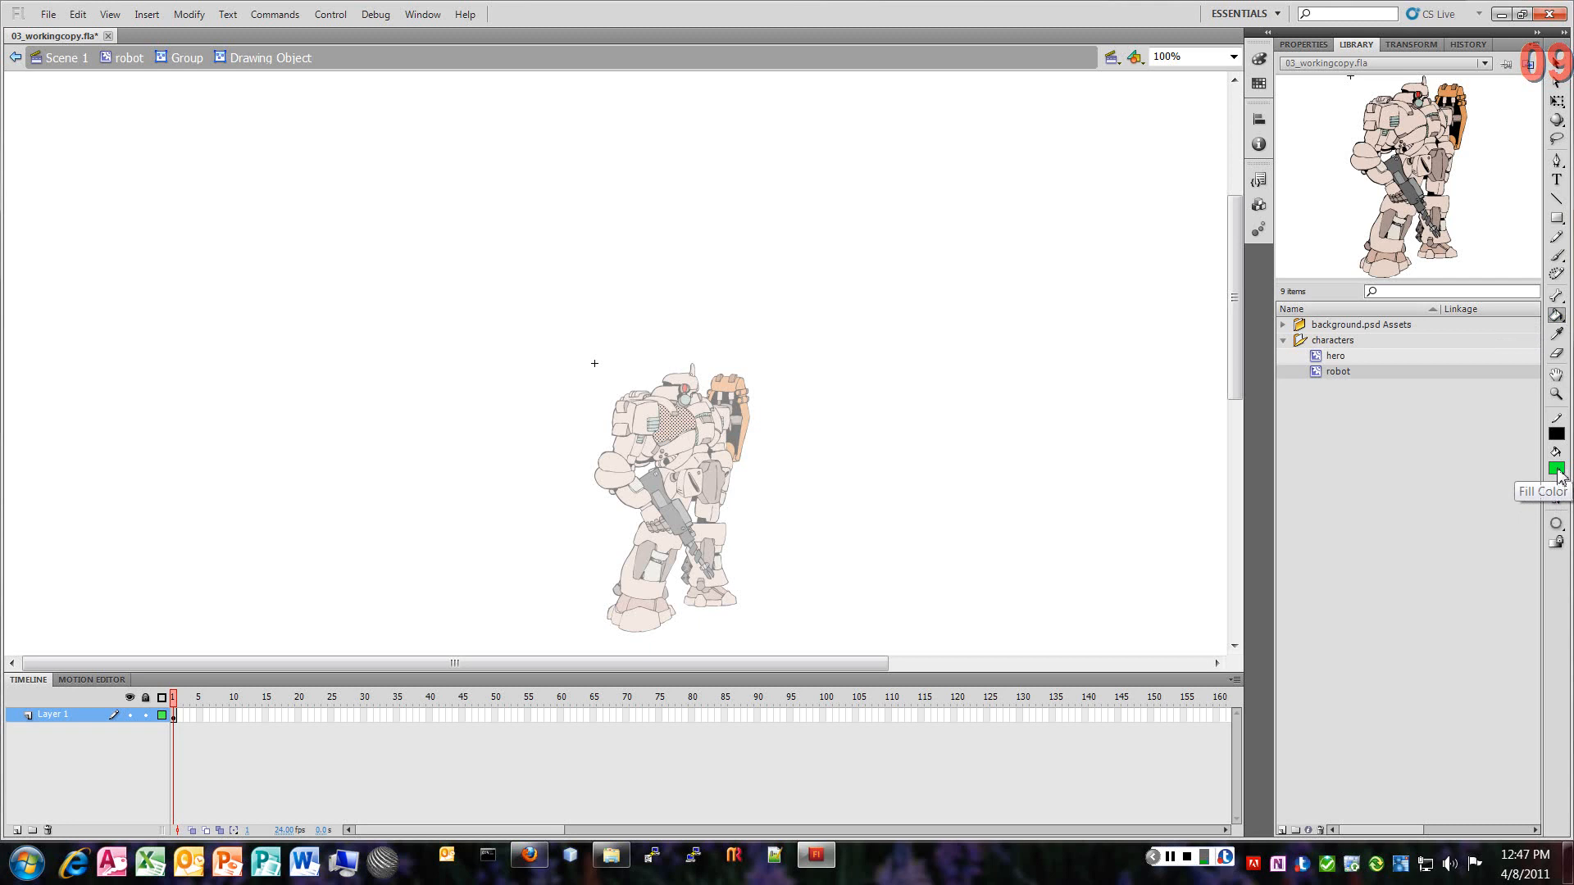
pyautogui.click(1557, 468)
pyautogui.click(1336, 577)
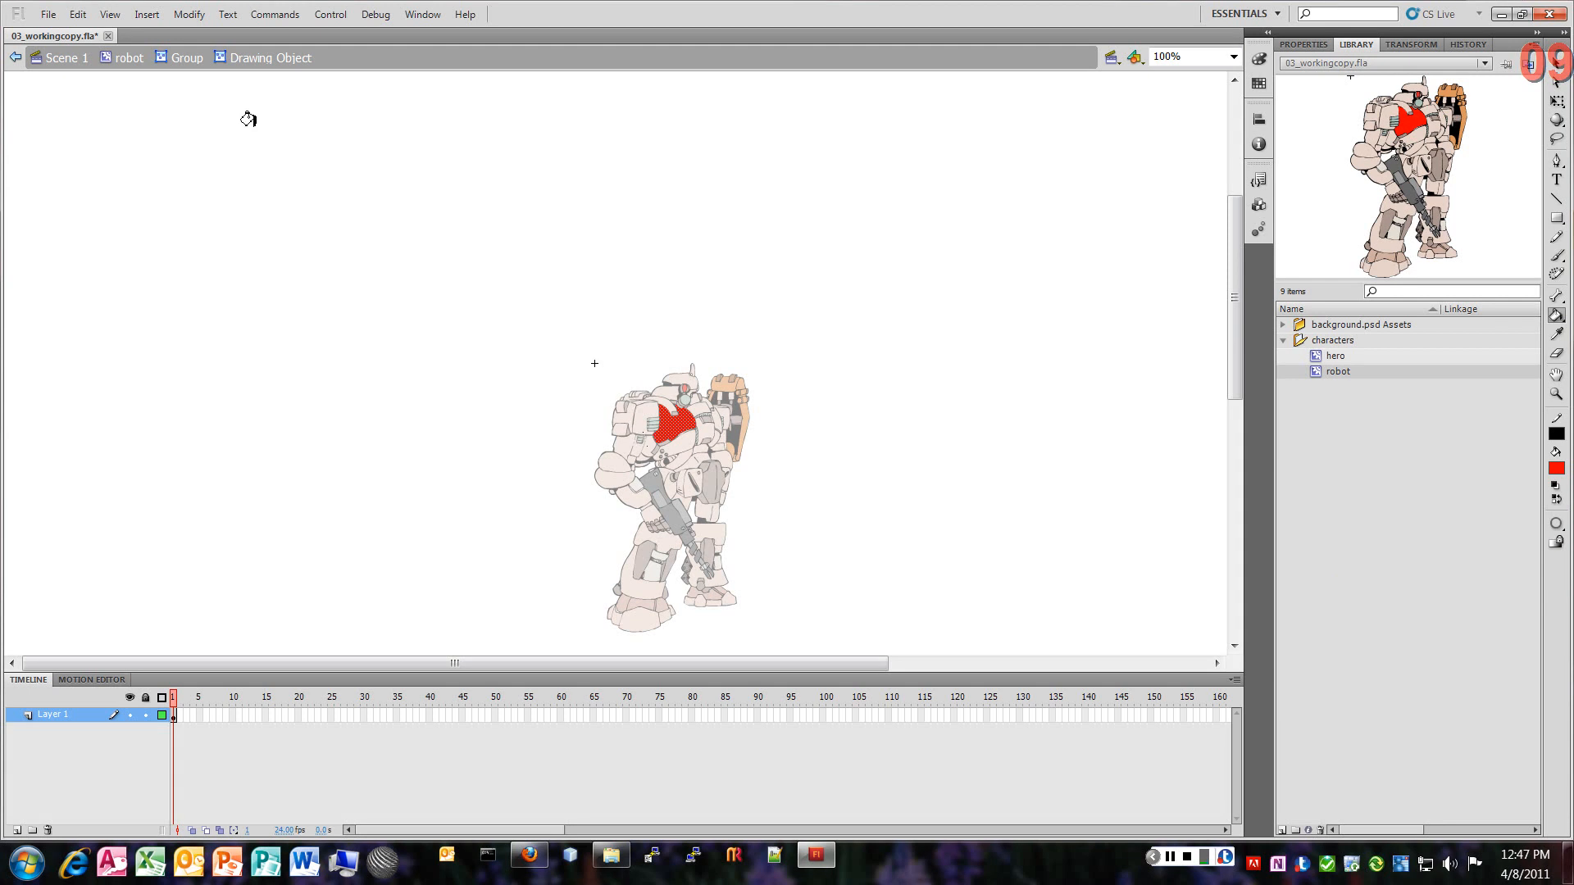
pyautogui.click(193, 64)
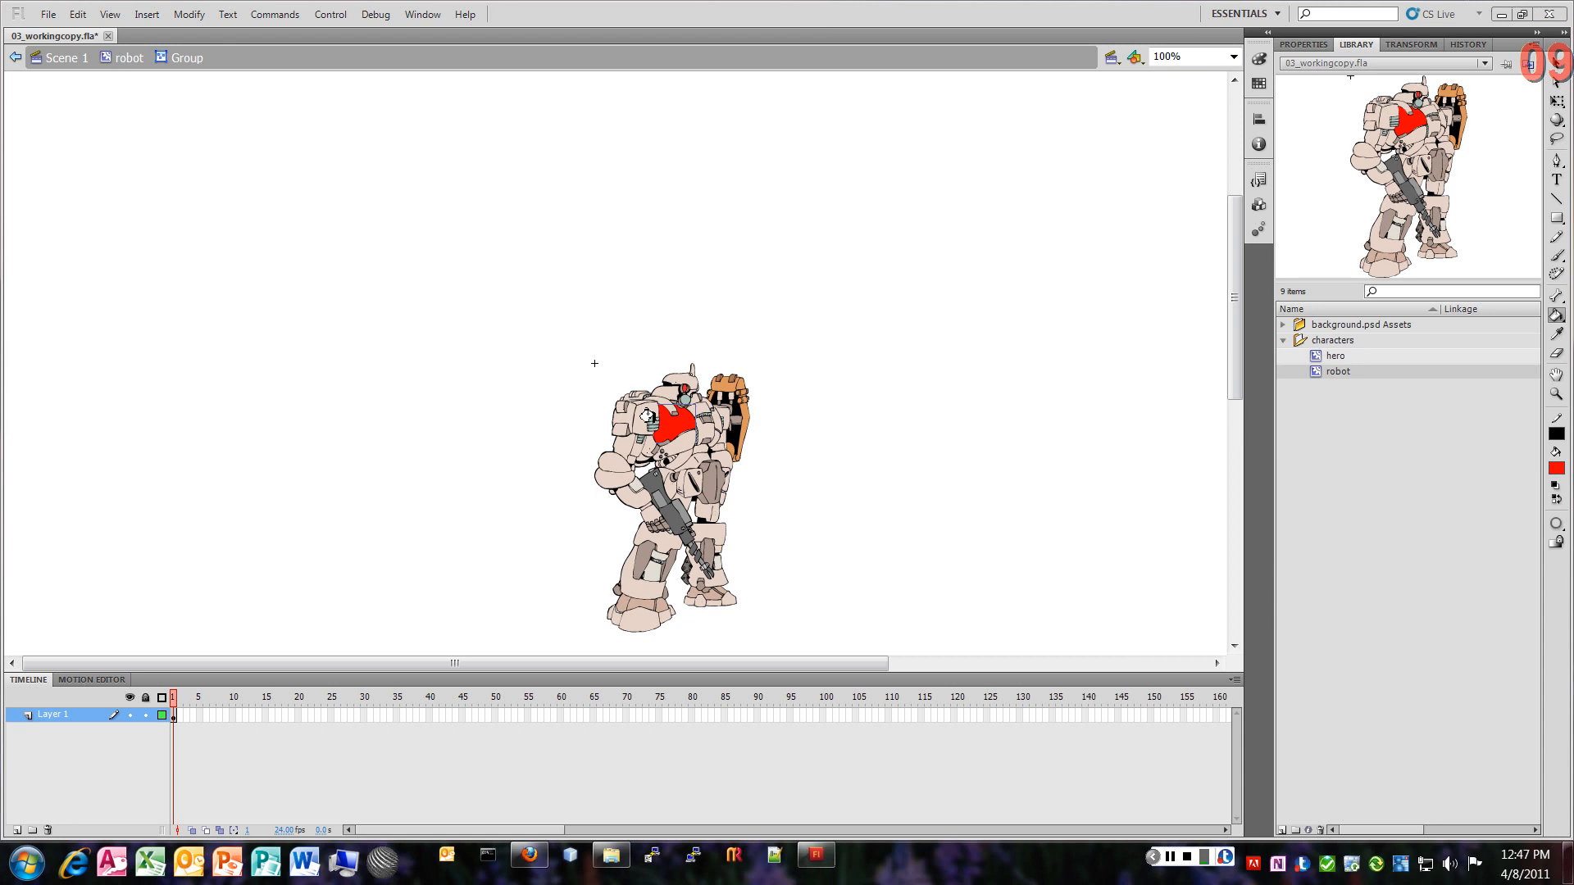
pyautogui.click(646, 415)
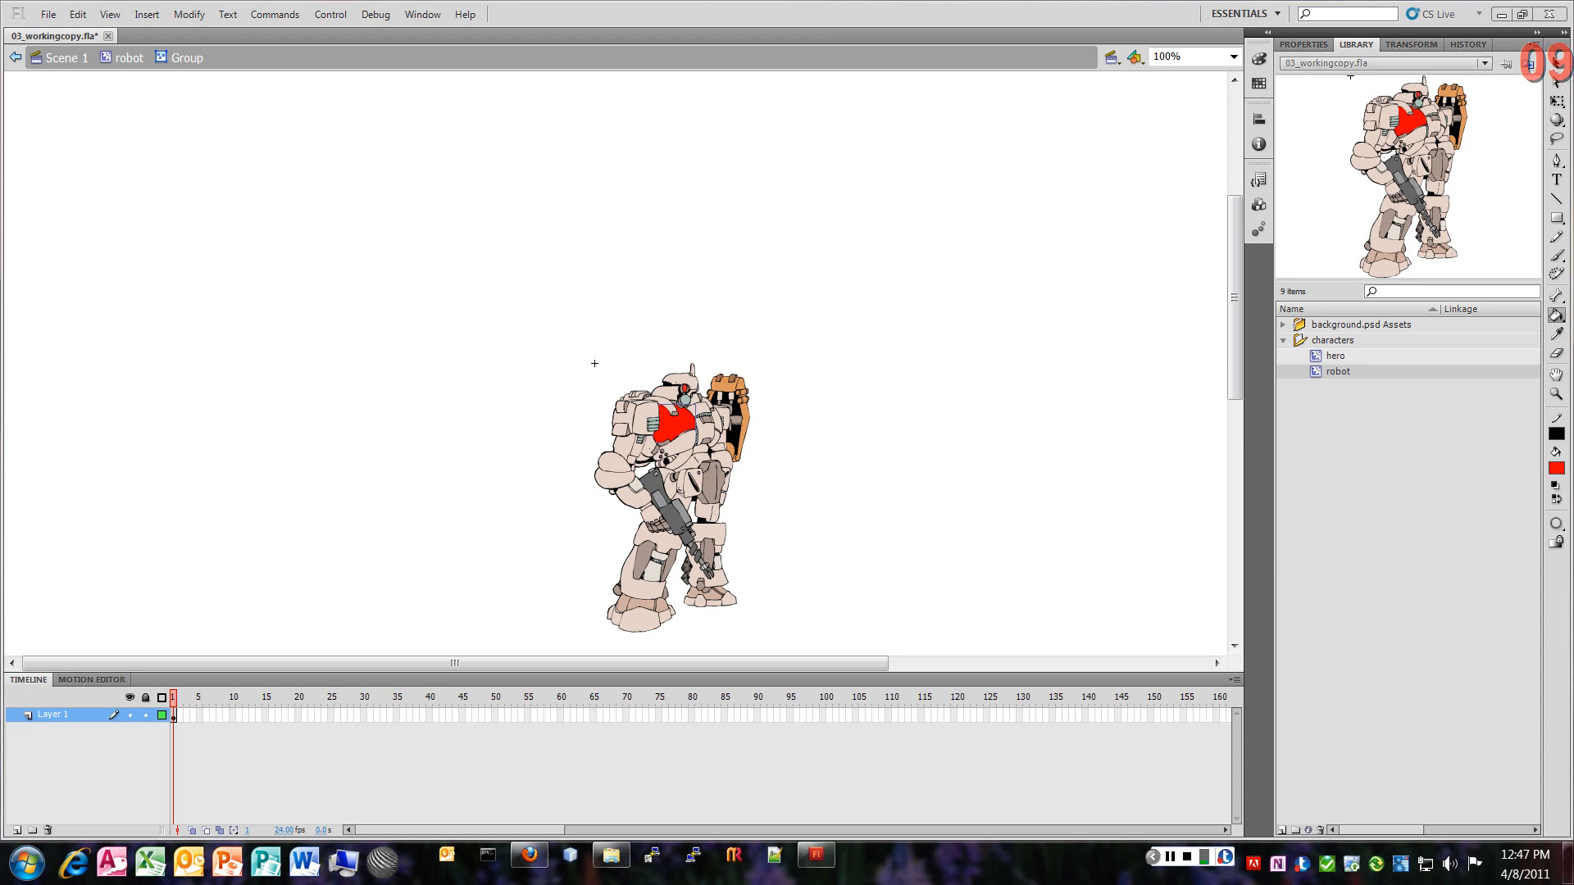
pyautogui.click(1557, 66)
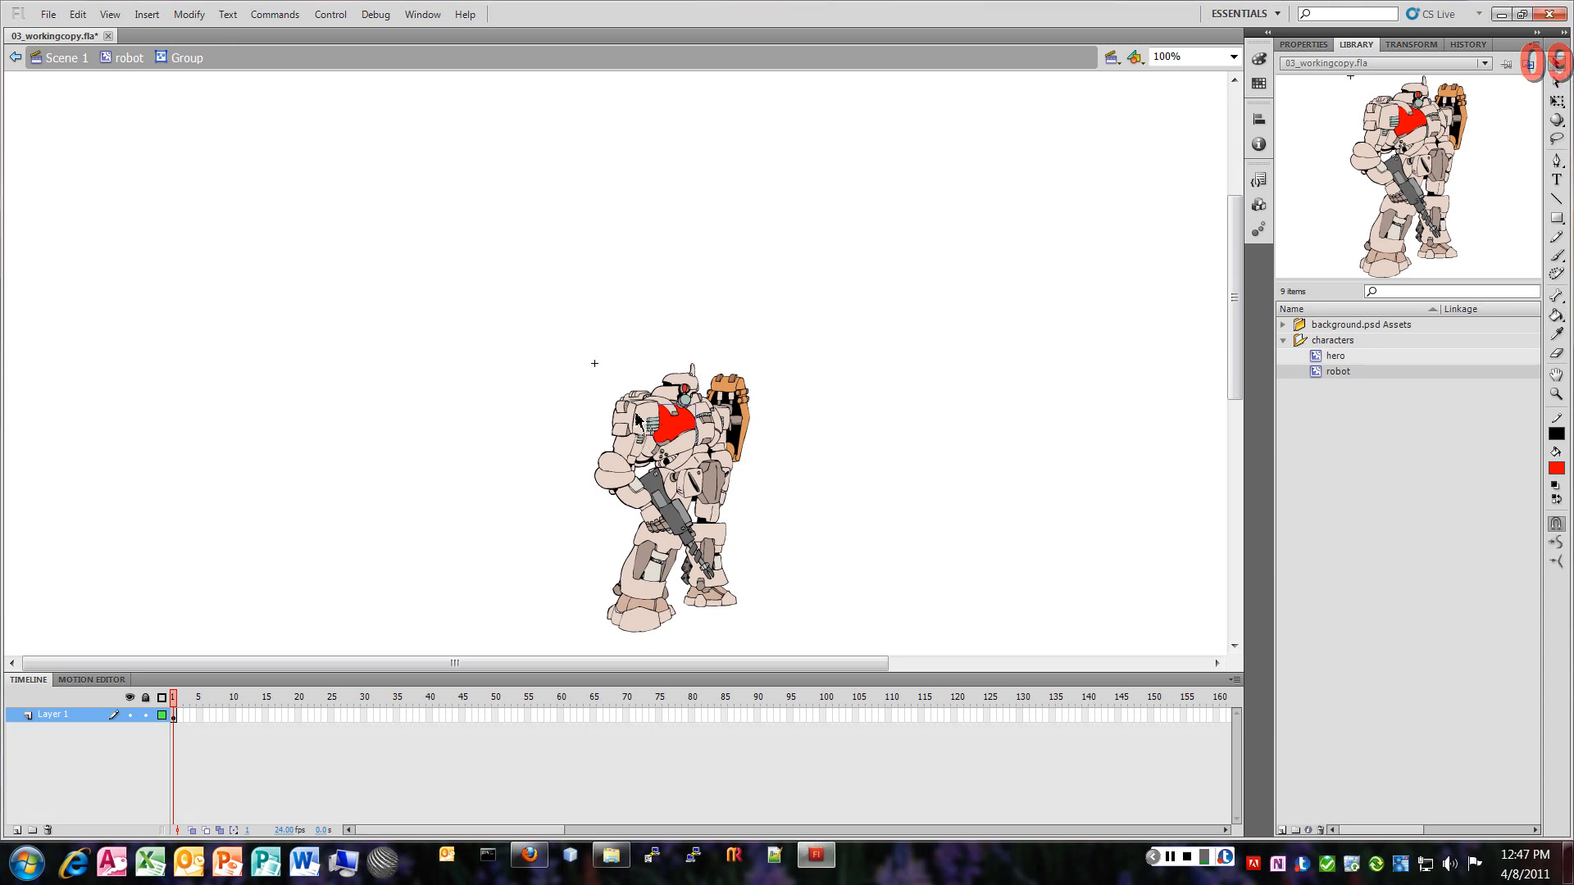
pyautogui.click(613, 466)
pyautogui.click(924, 414)
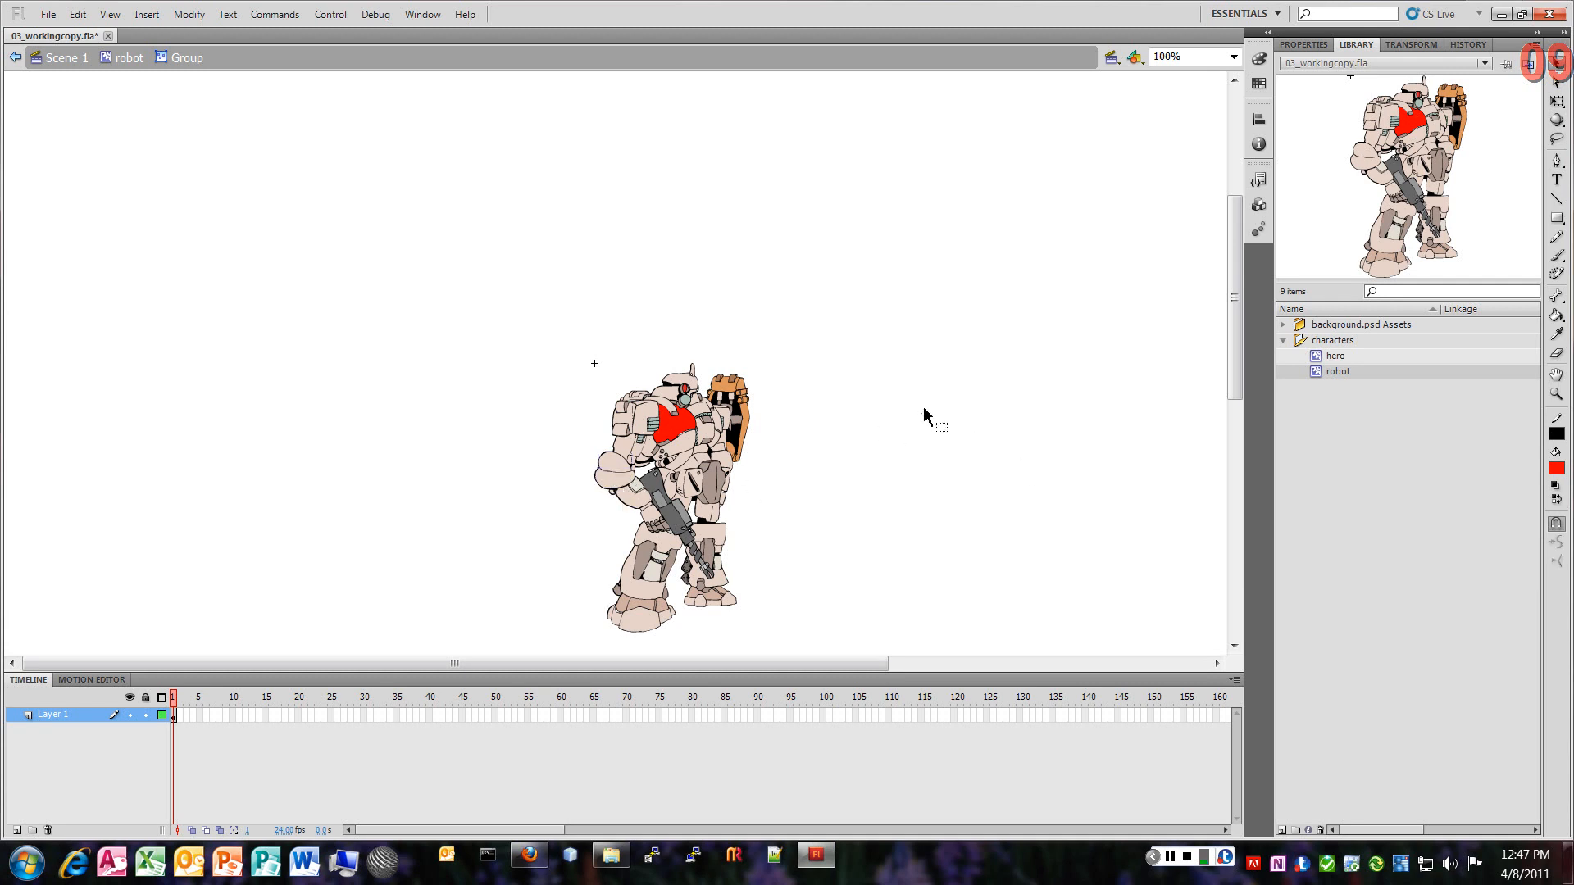
# Step: Fill the robot's hand-side forearm pieces and the upper part of its front leg with red using the Paint Bucket
pyautogui.click(1556, 315)
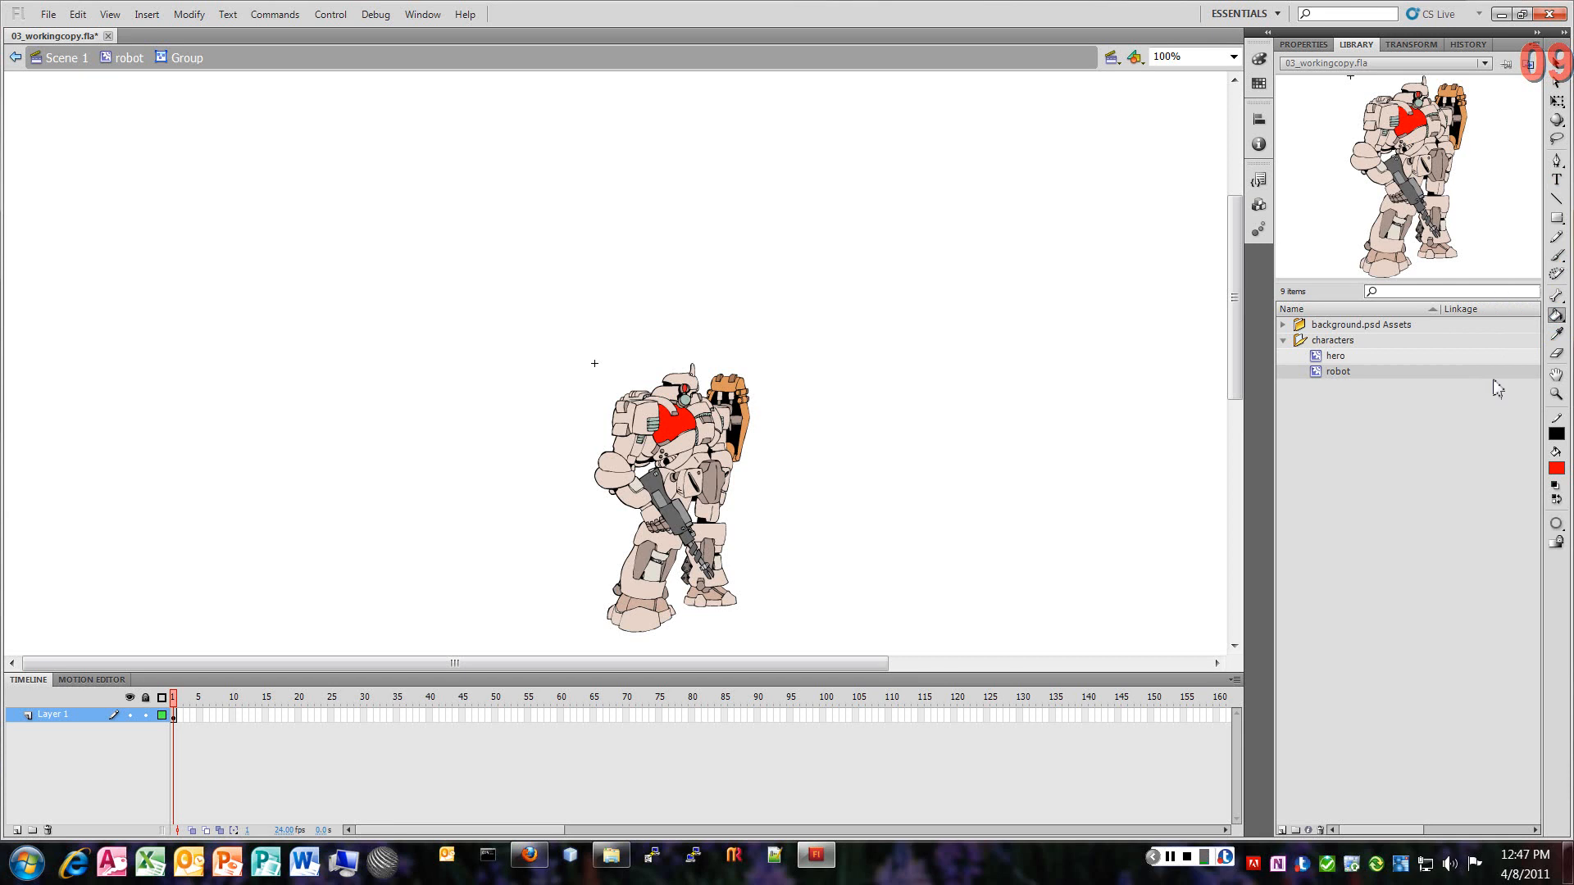
pyautogui.click(602, 457)
pyautogui.click(604, 486)
pyautogui.click(627, 496)
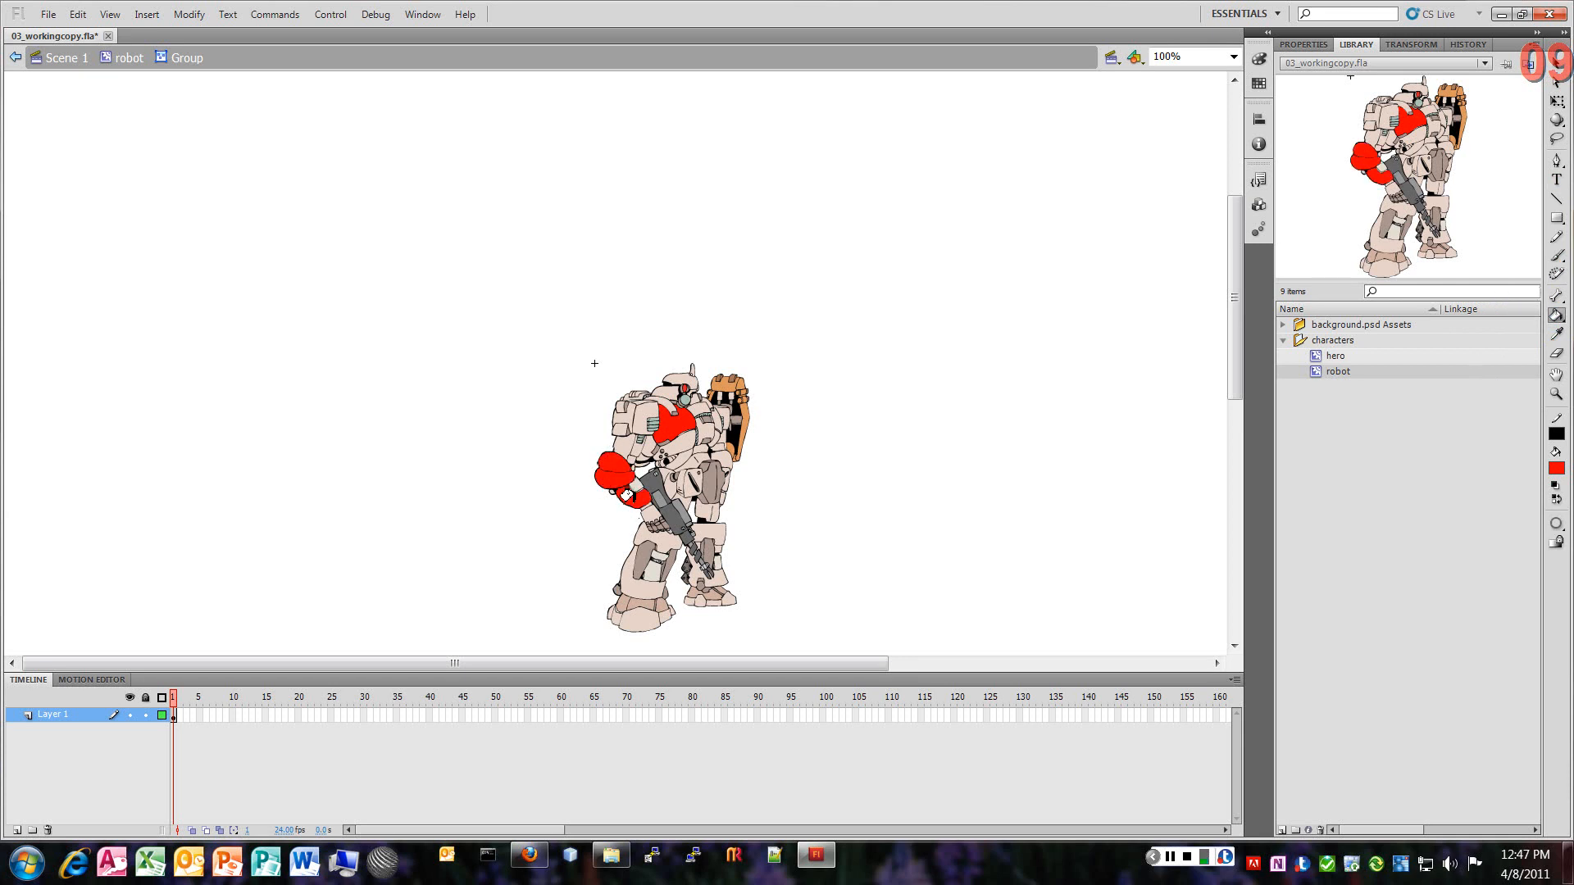
pyautogui.click(637, 542)
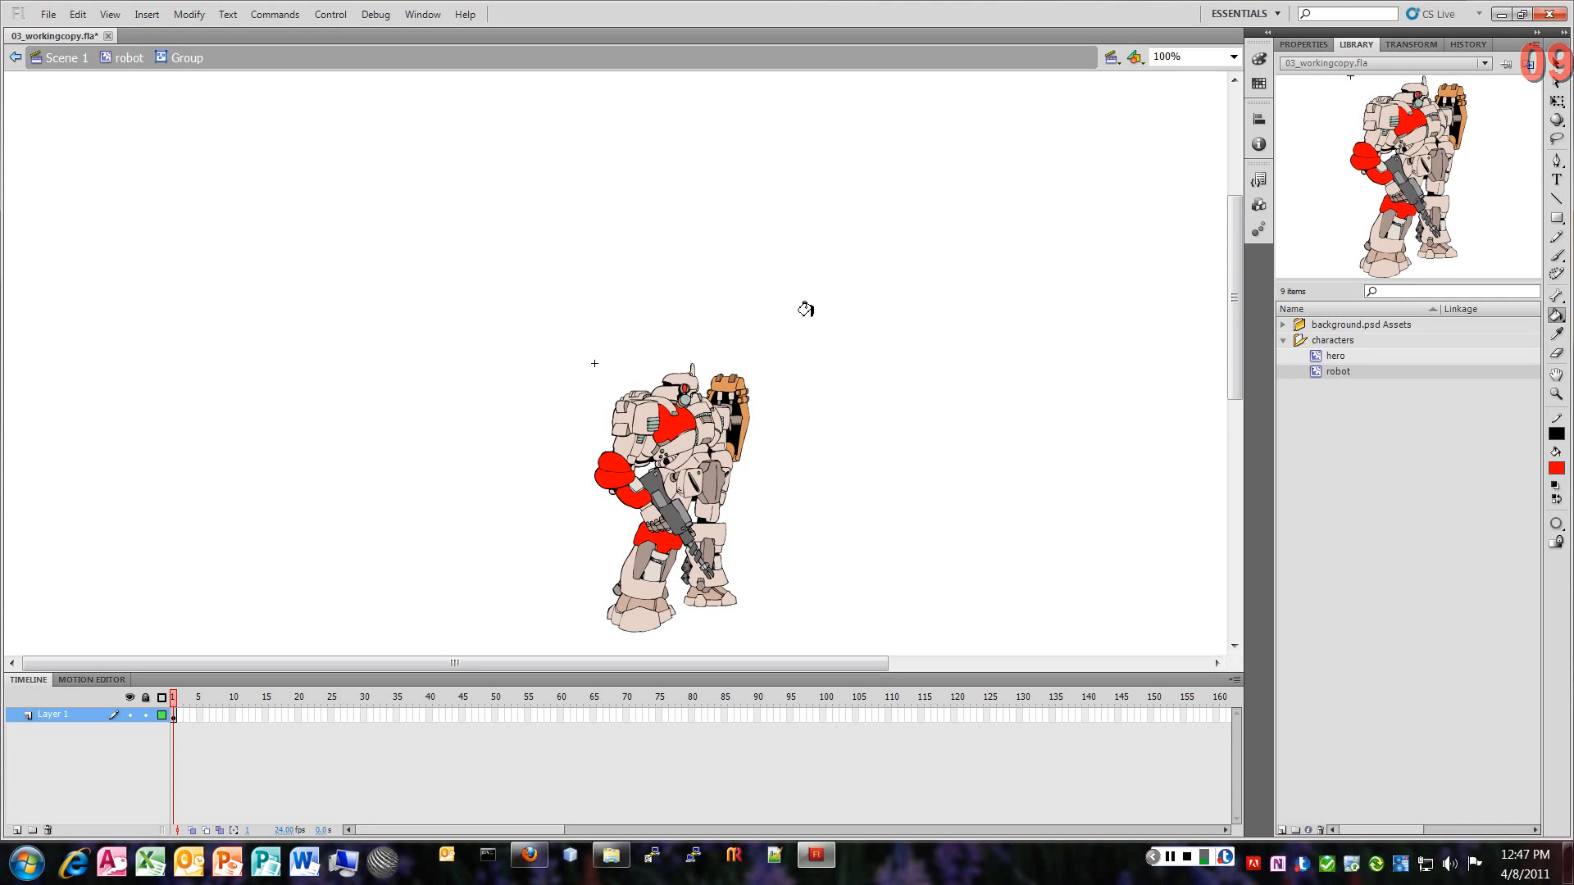
# Step: Undo the red fills on the robot's arm and leg, keeping the red chest plate
pyautogui.hotkey('ctrl', 'z')
pyautogui.hotkey('ctrl', 'z')
pyautogui.hotkey('ctrl', 'z')
pyautogui.hotkey('ctrl', 'z')
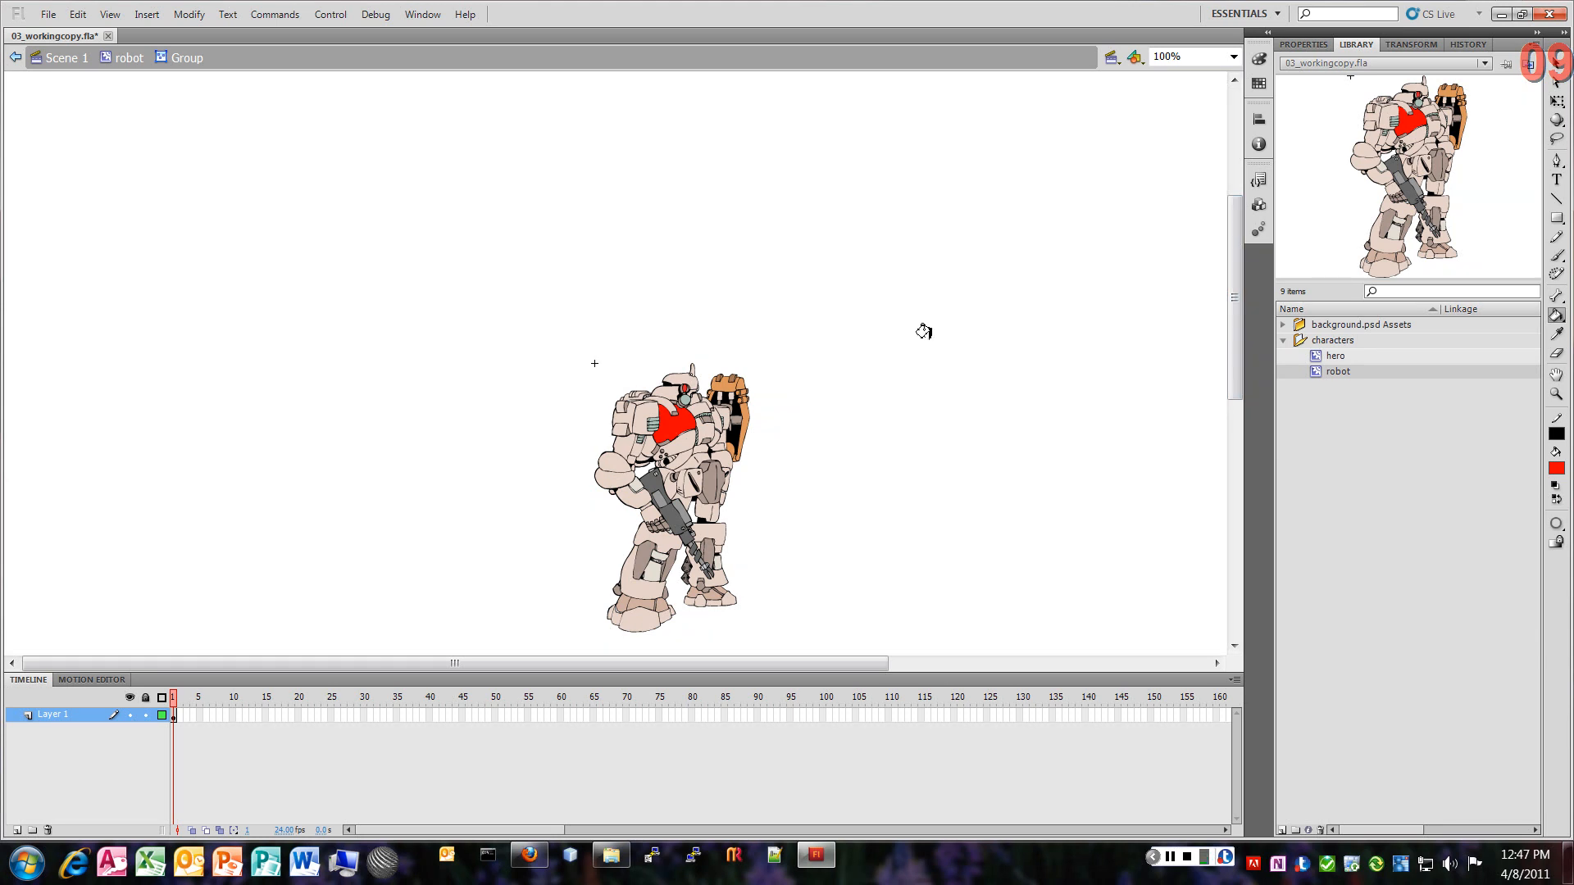
# Step: Return to Scene 1 with the Selection tool and open the robot on the stage for editing in place
pyautogui.click(1554, 71)
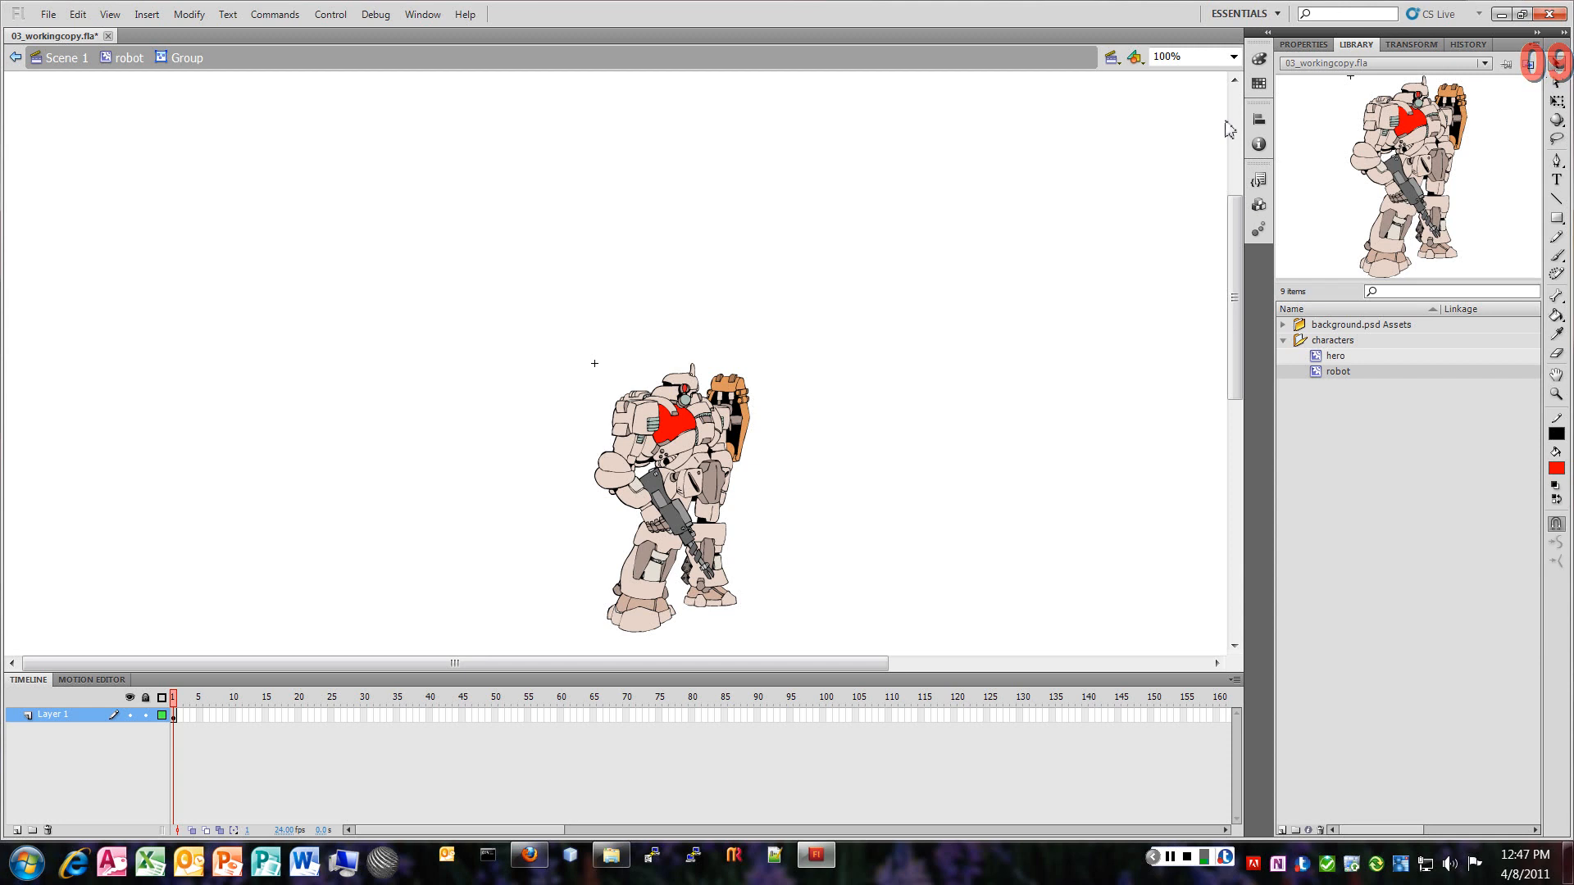
pyautogui.click(64, 58)
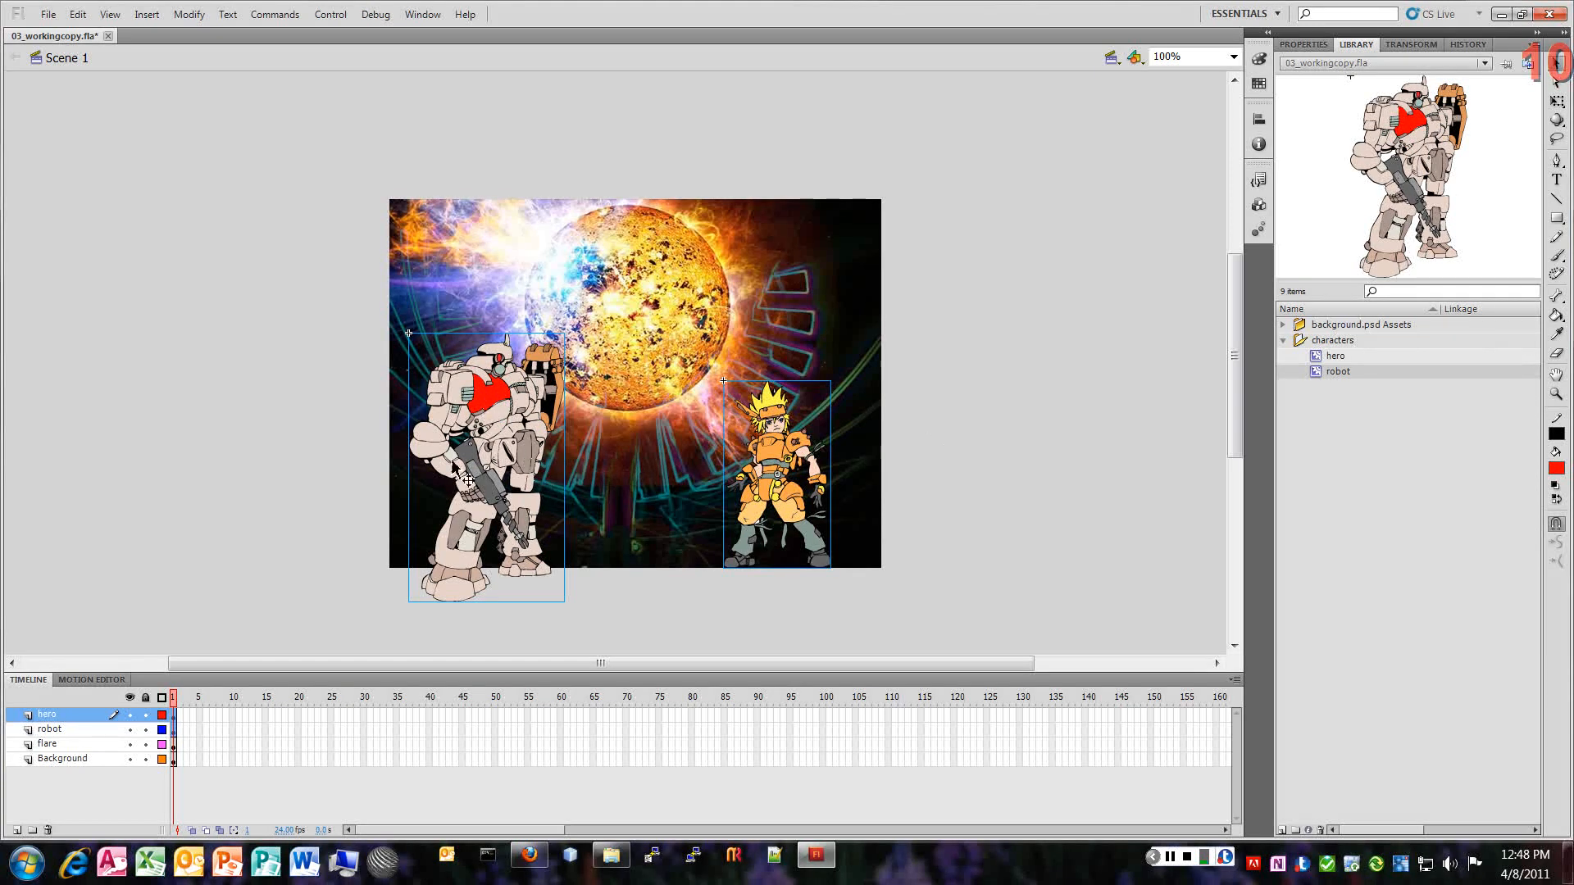
pyautogui.doubleClick(460, 426)
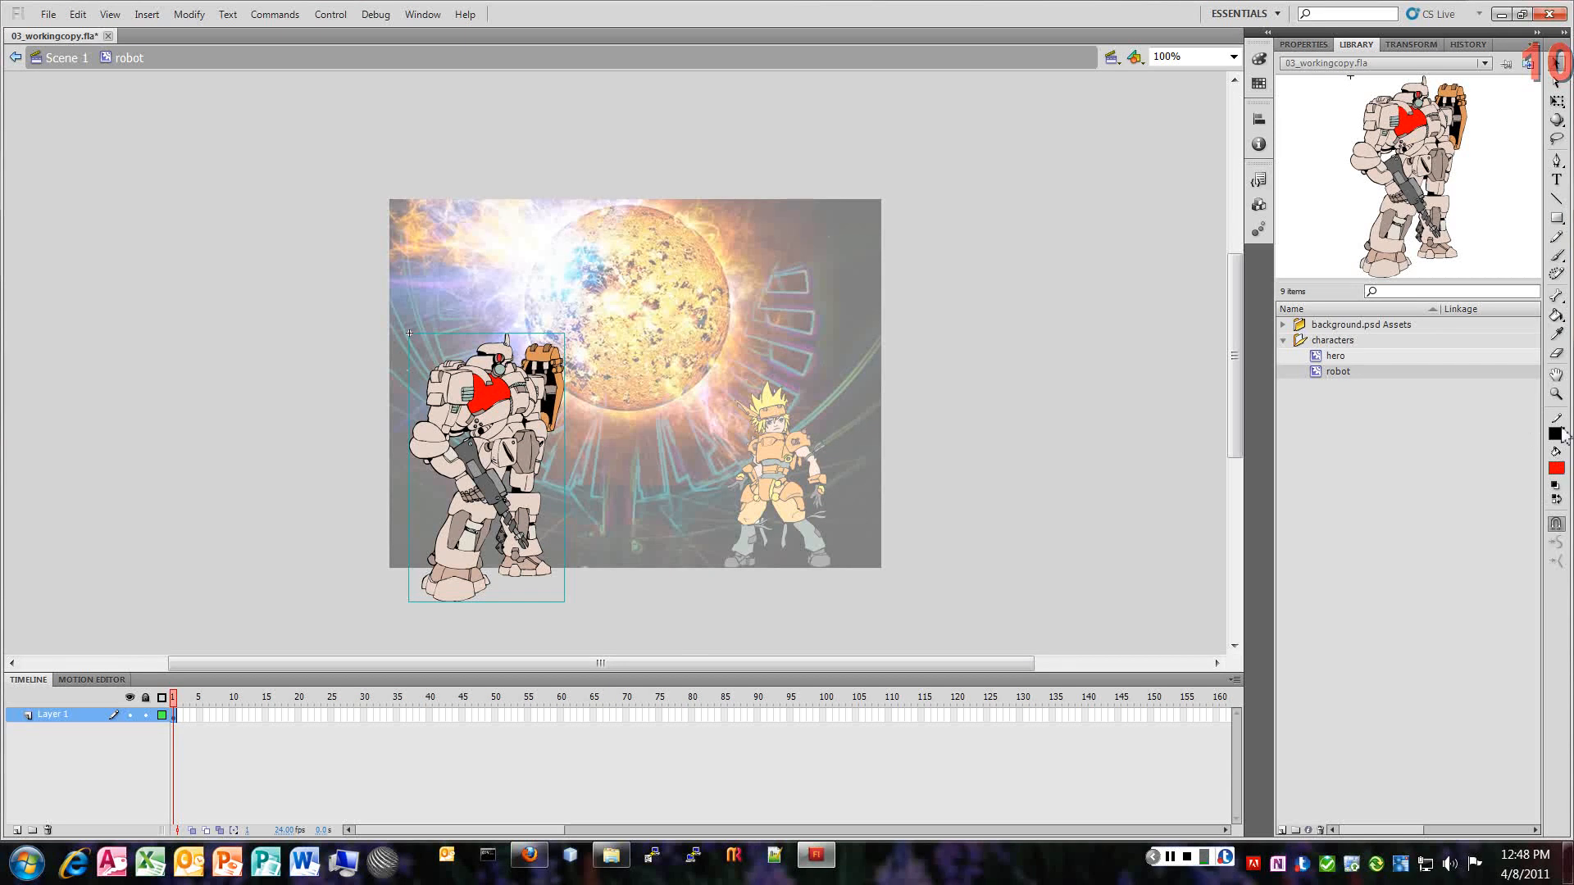
# Step: Set the Paint Bucket's fill color to green #00FF00
pyautogui.click(1556, 316)
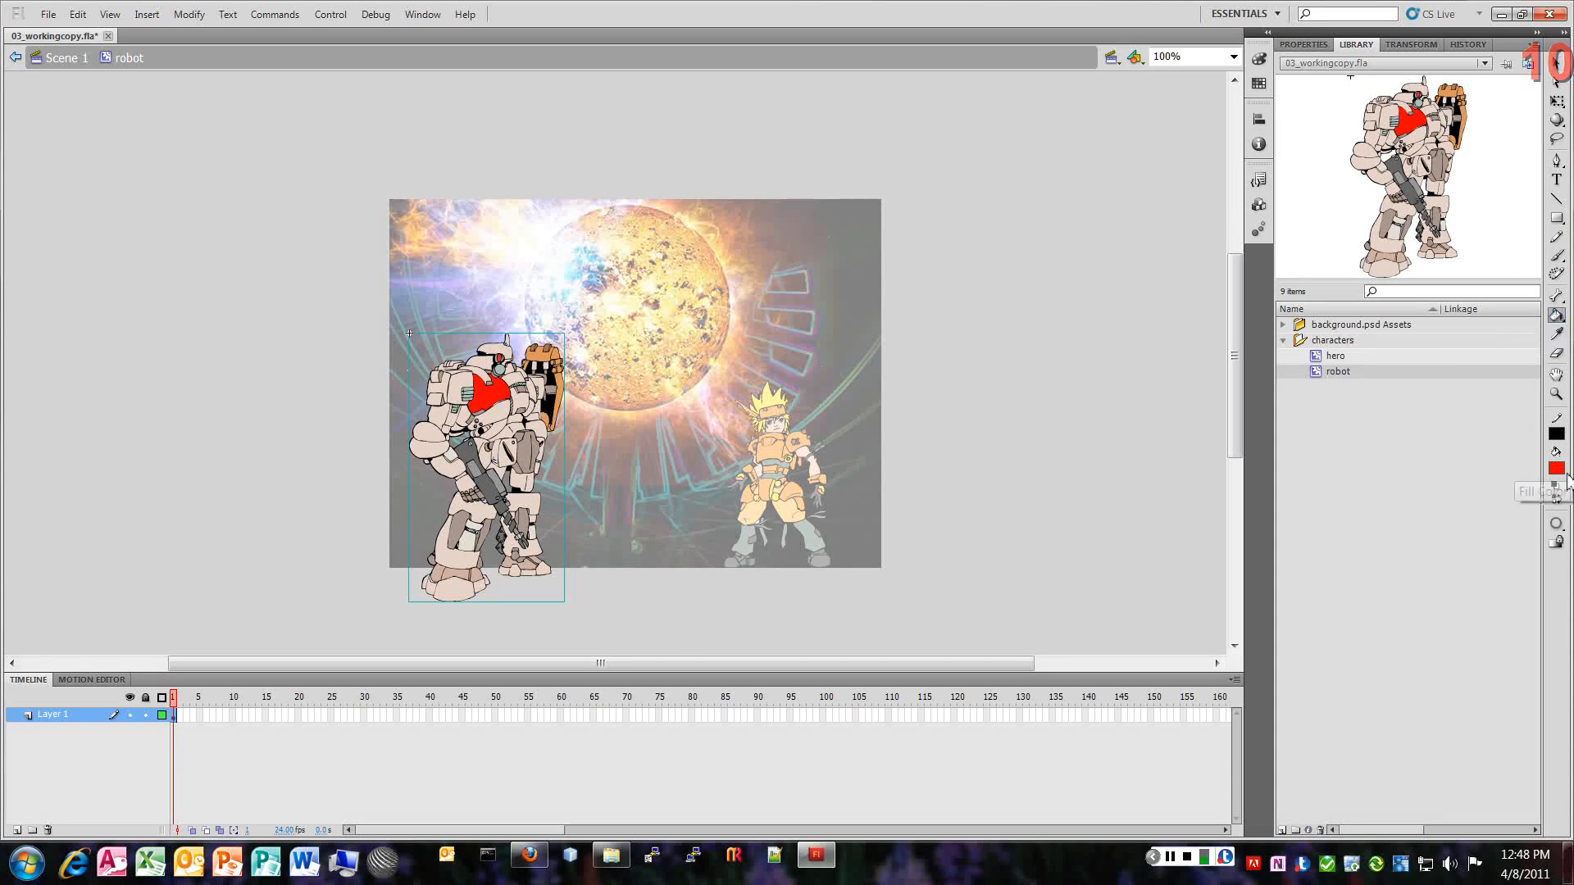
pyautogui.click(1557, 471)
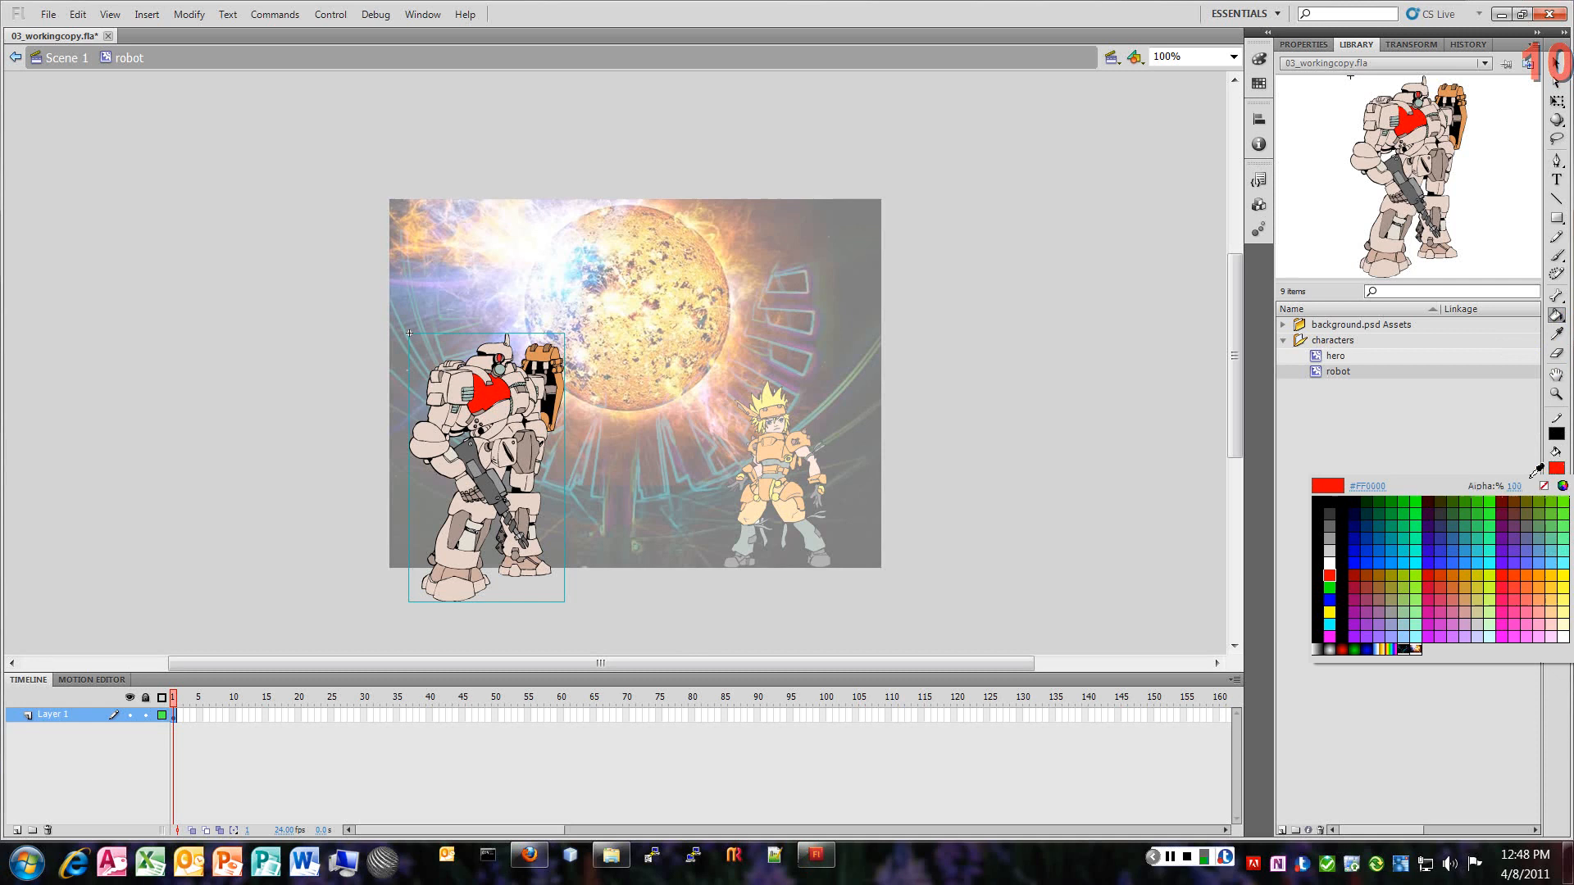
pyautogui.click(1426, 493)
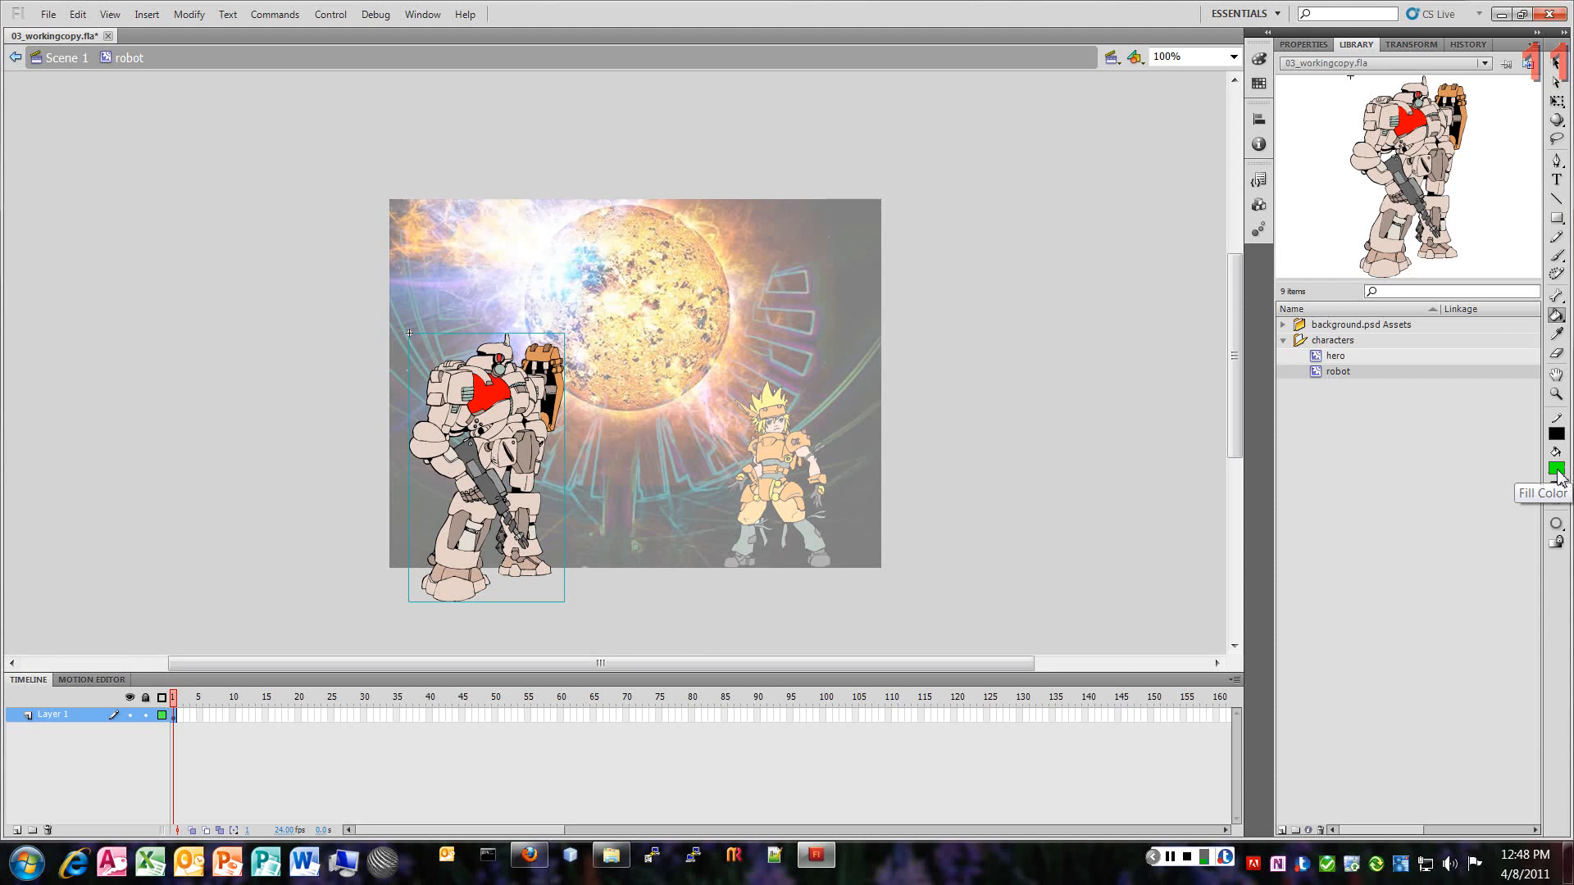
# Step: Examine the properties of the selected robot group, and deselect it to view the document properties
pyautogui.click(1309, 46)
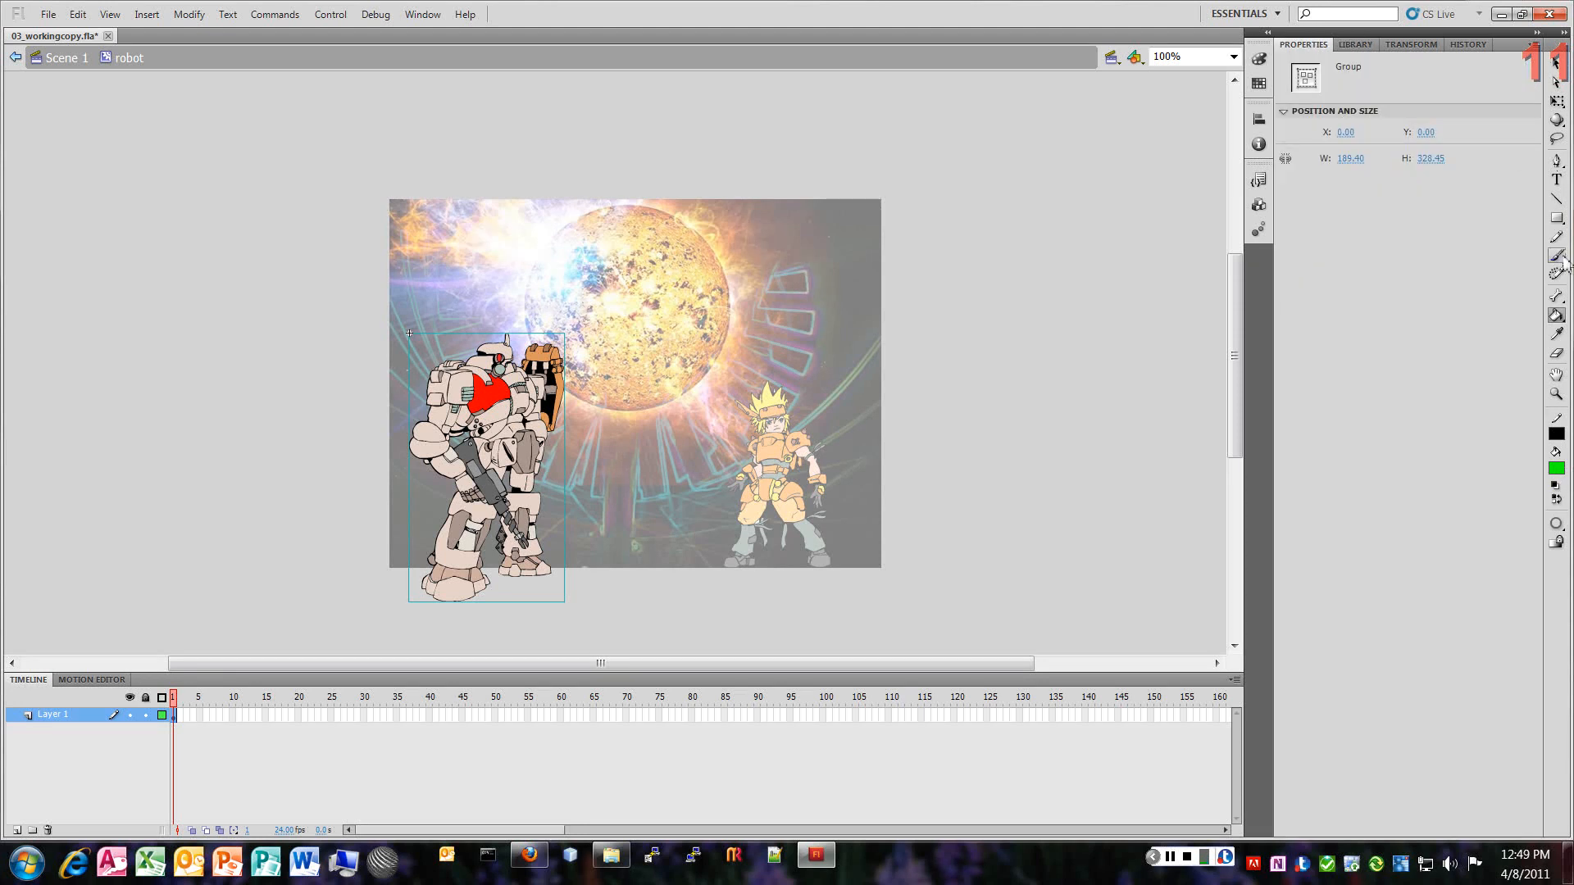
pyautogui.click(1558, 317)
pyautogui.click(1560, 318)
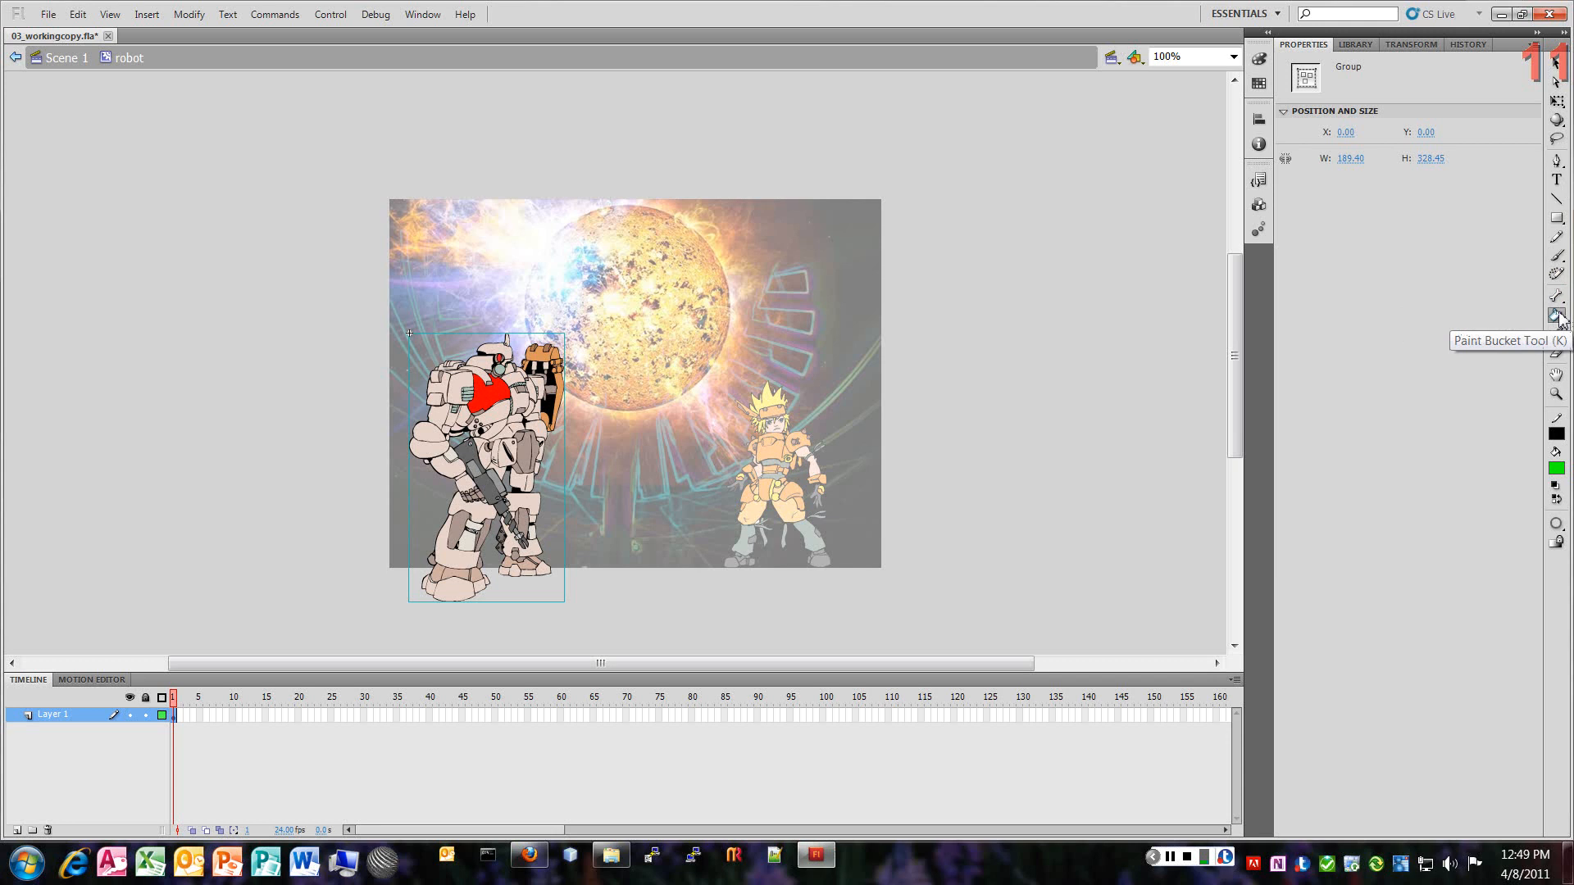
pyautogui.click(1560, 318)
pyautogui.click(1472, 315)
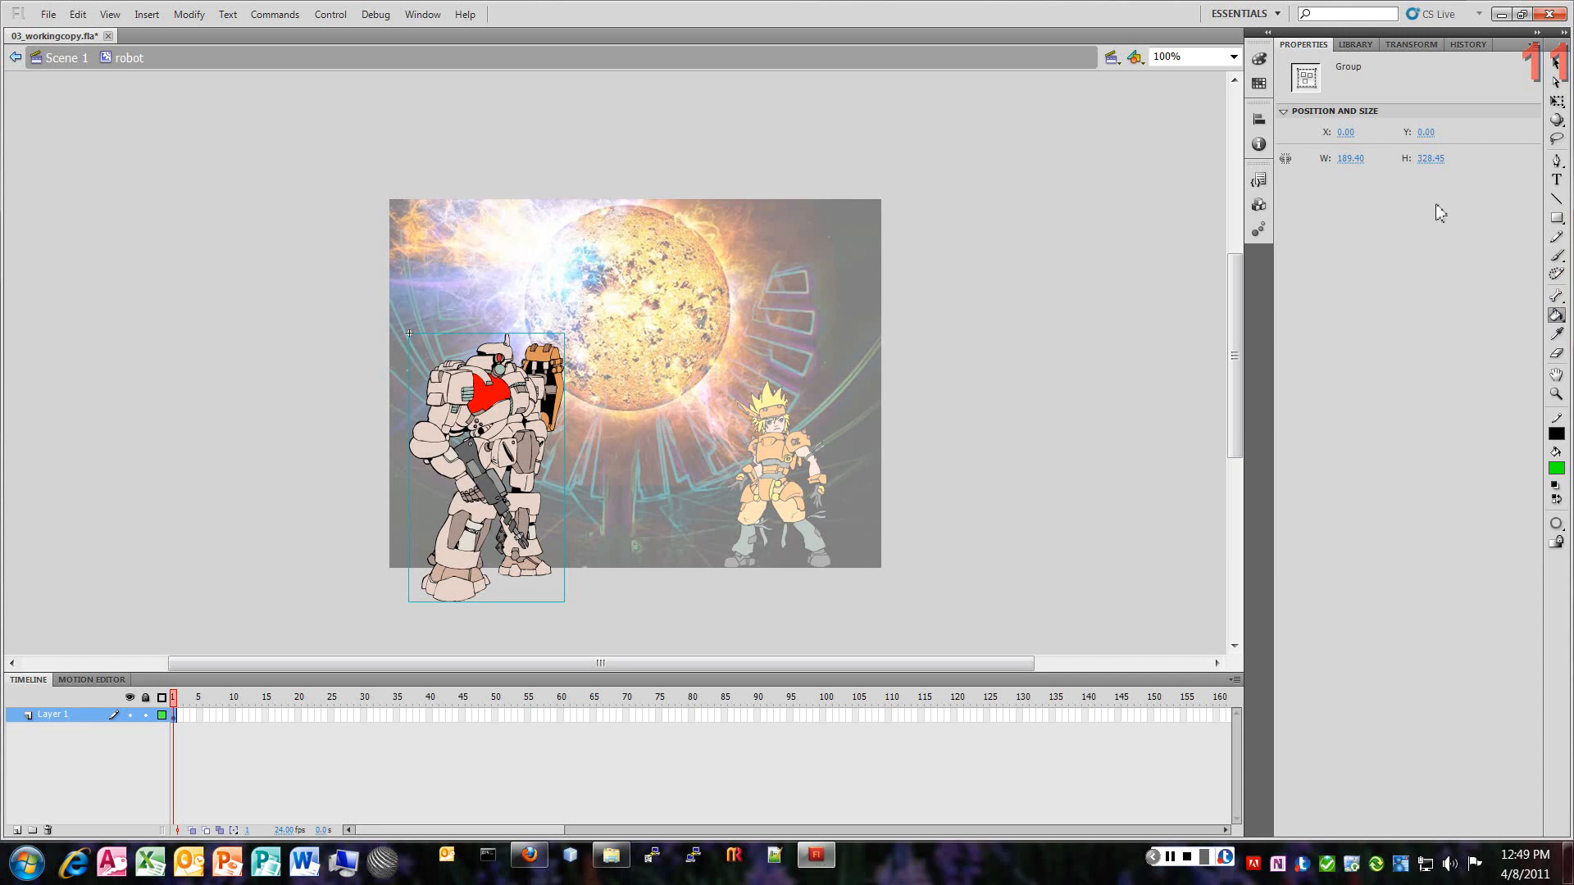
pyautogui.click(1355, 45)
pyautogui.click(1306, 46)
pyautogui.click(1556, 63)
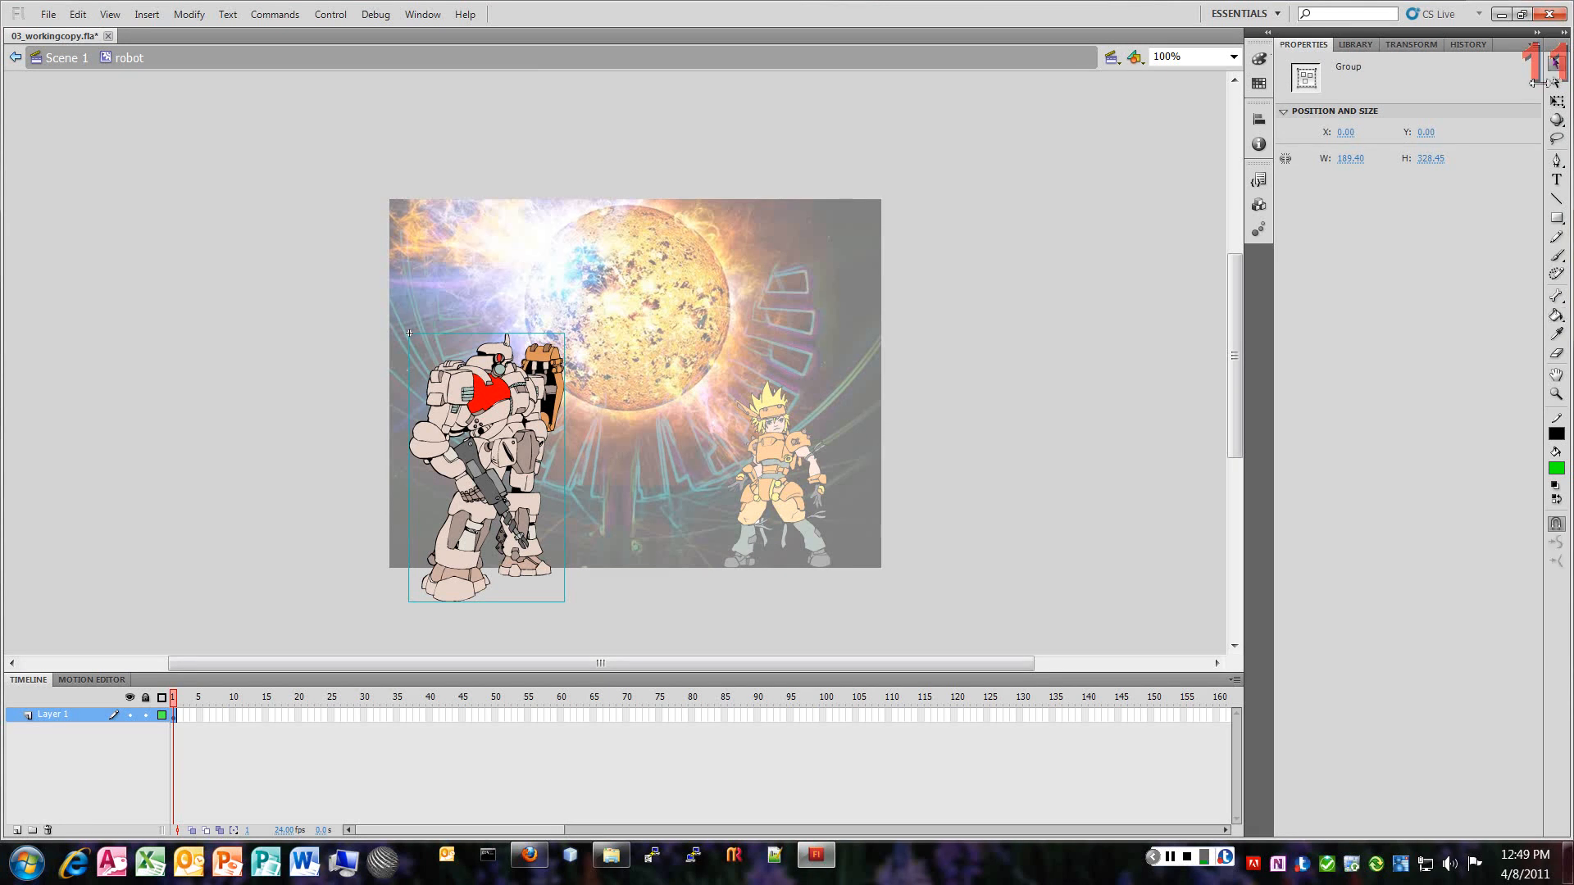
pyautogui.click(1024, 232)
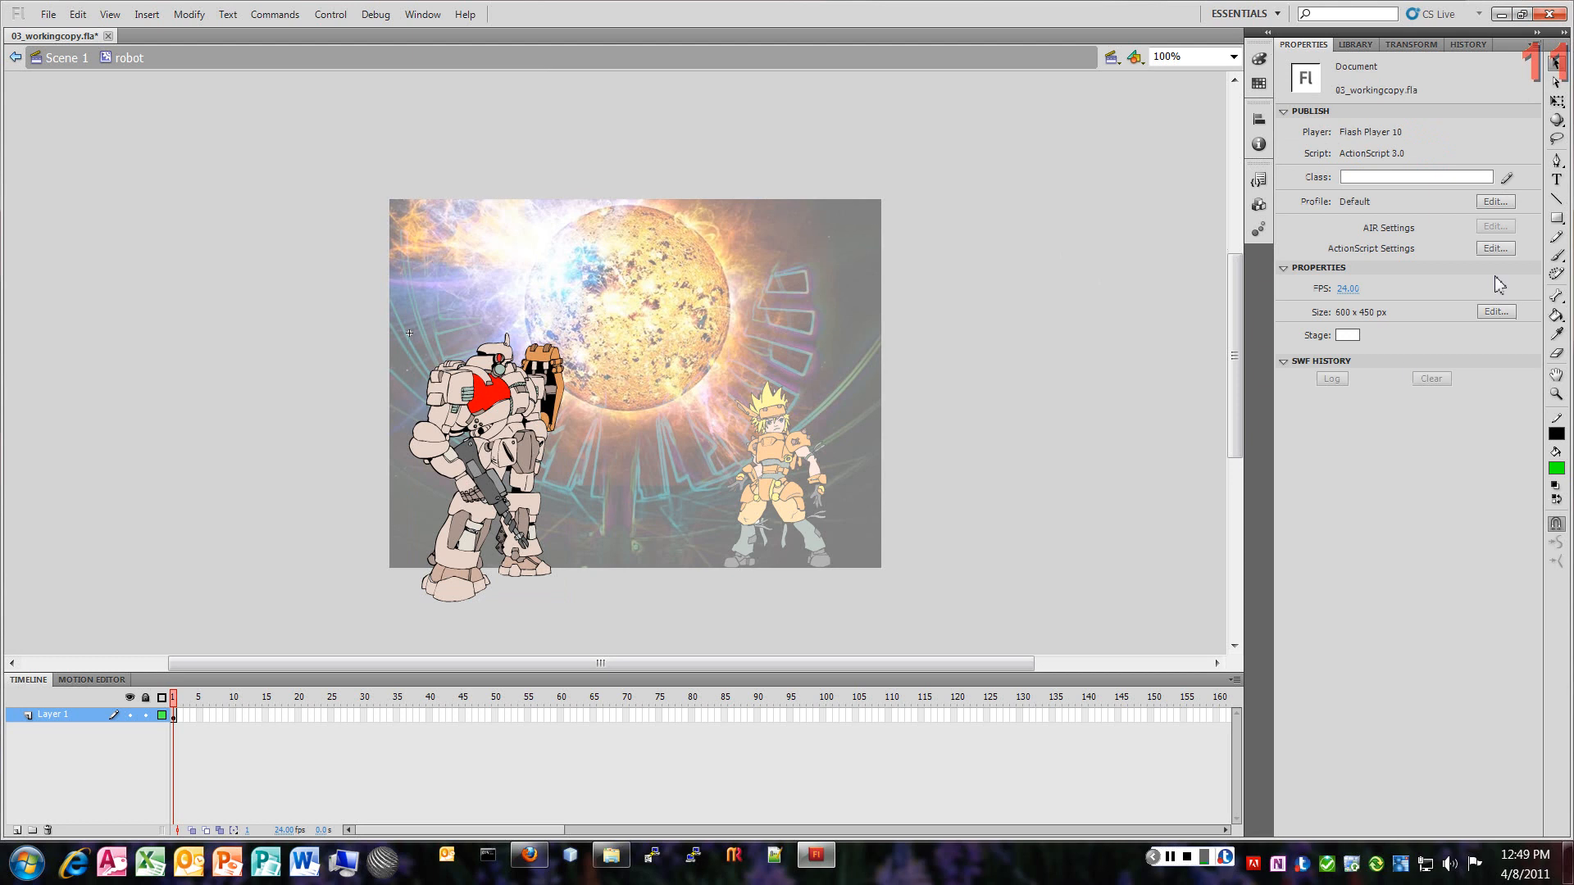
# Step: Try teal #00CC99 as the Paint Bucket's fill color in its properties, and change the fill color to blue
pyautogui.click(1556, 314)
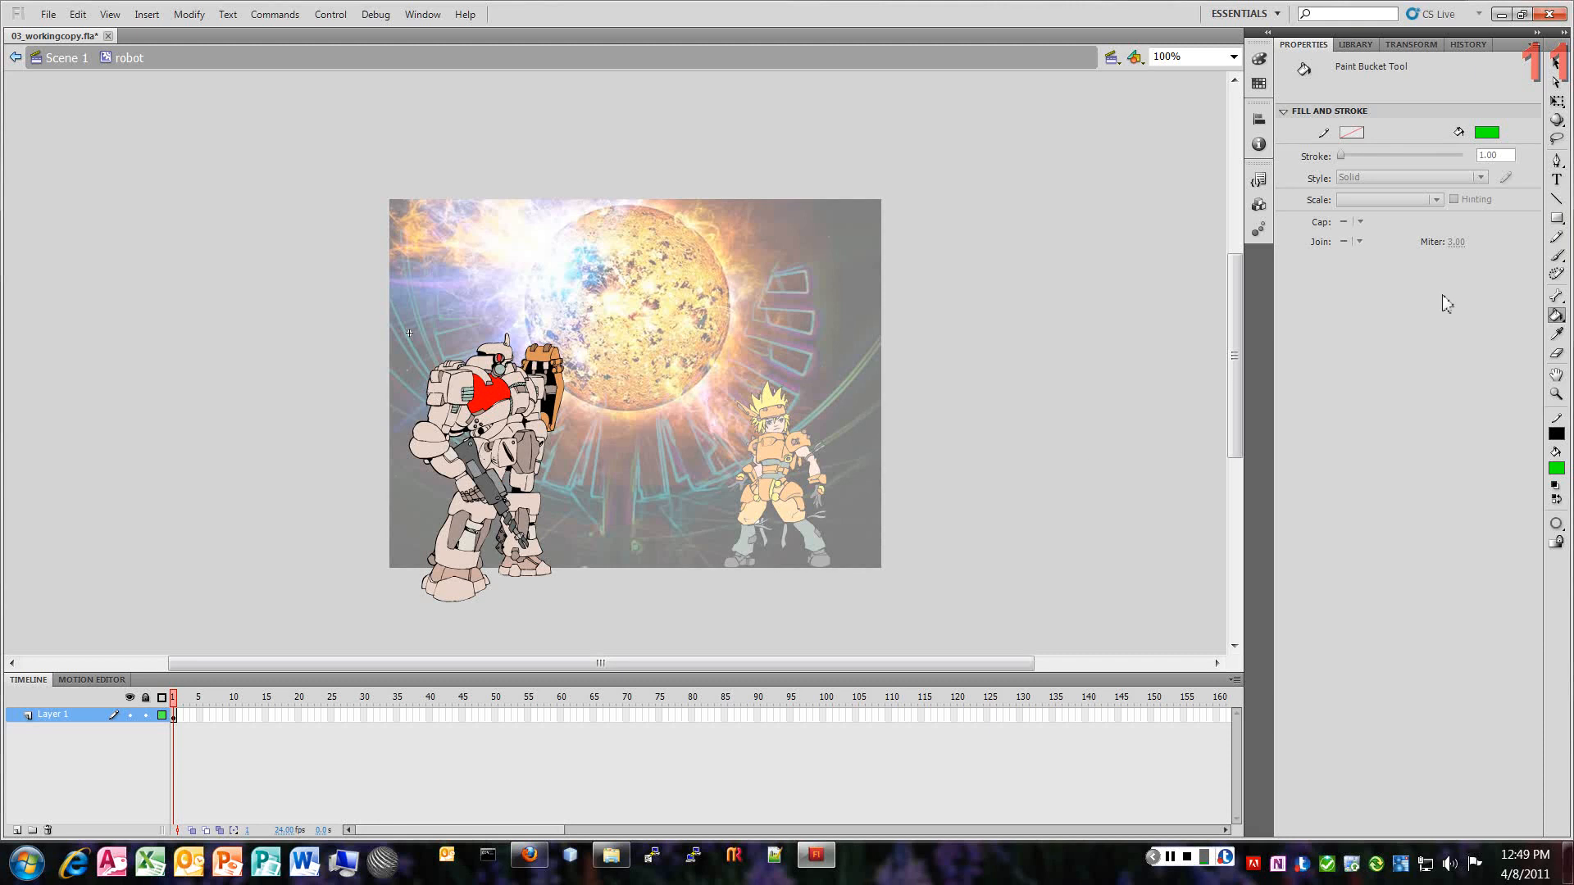
pyautogui.click(1494, 135)
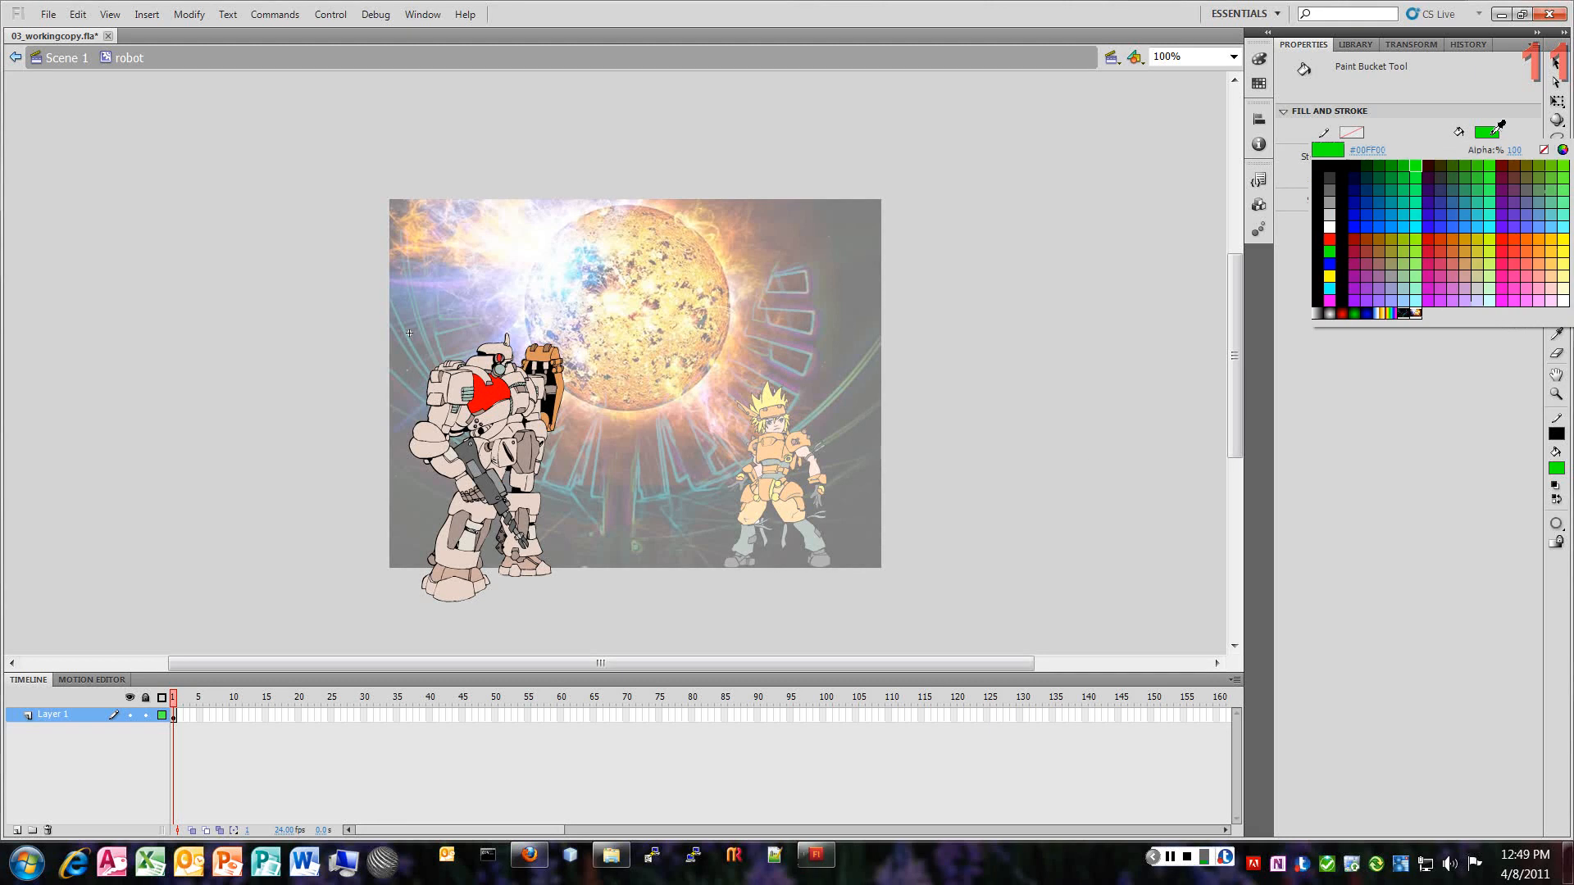
pyautogui.click(1406, 212)
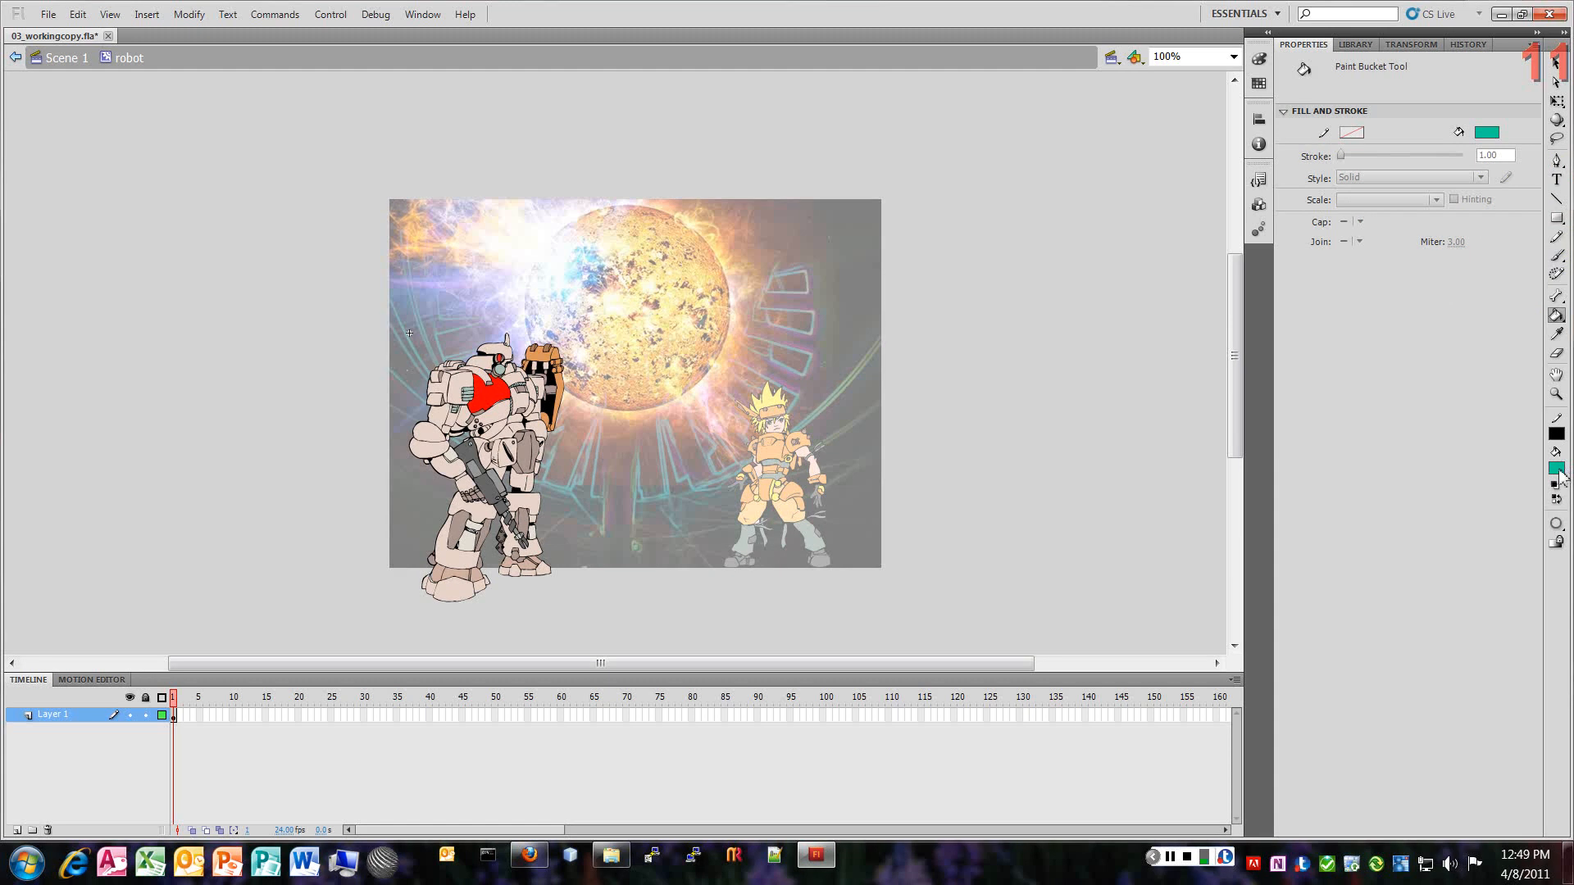
pyautogui.click(1556, 468)
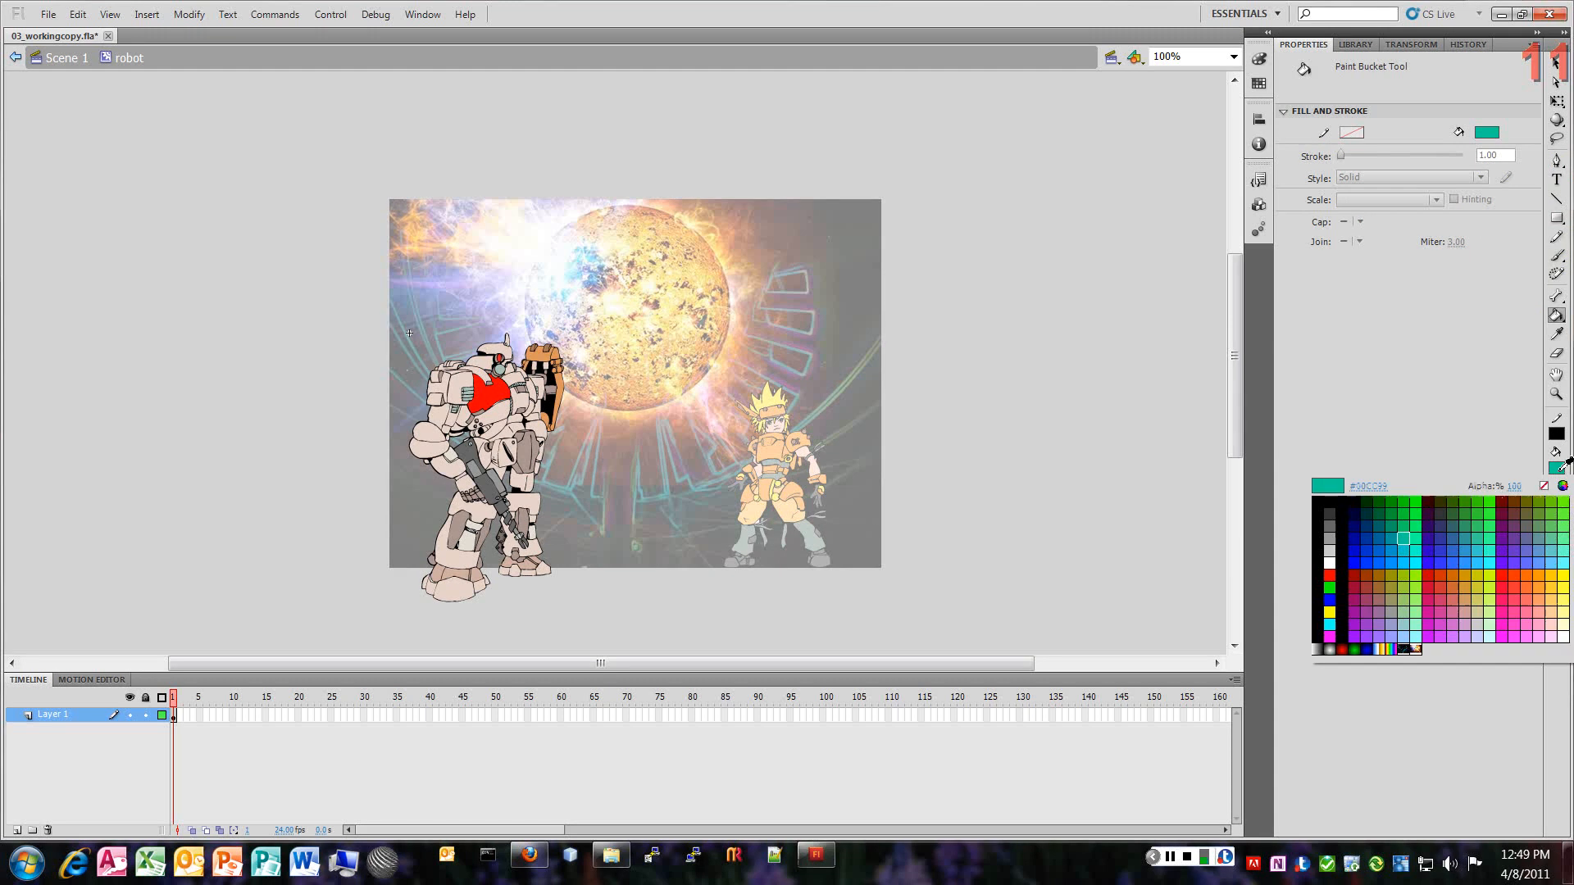
pyautogui.click(1473, 547)
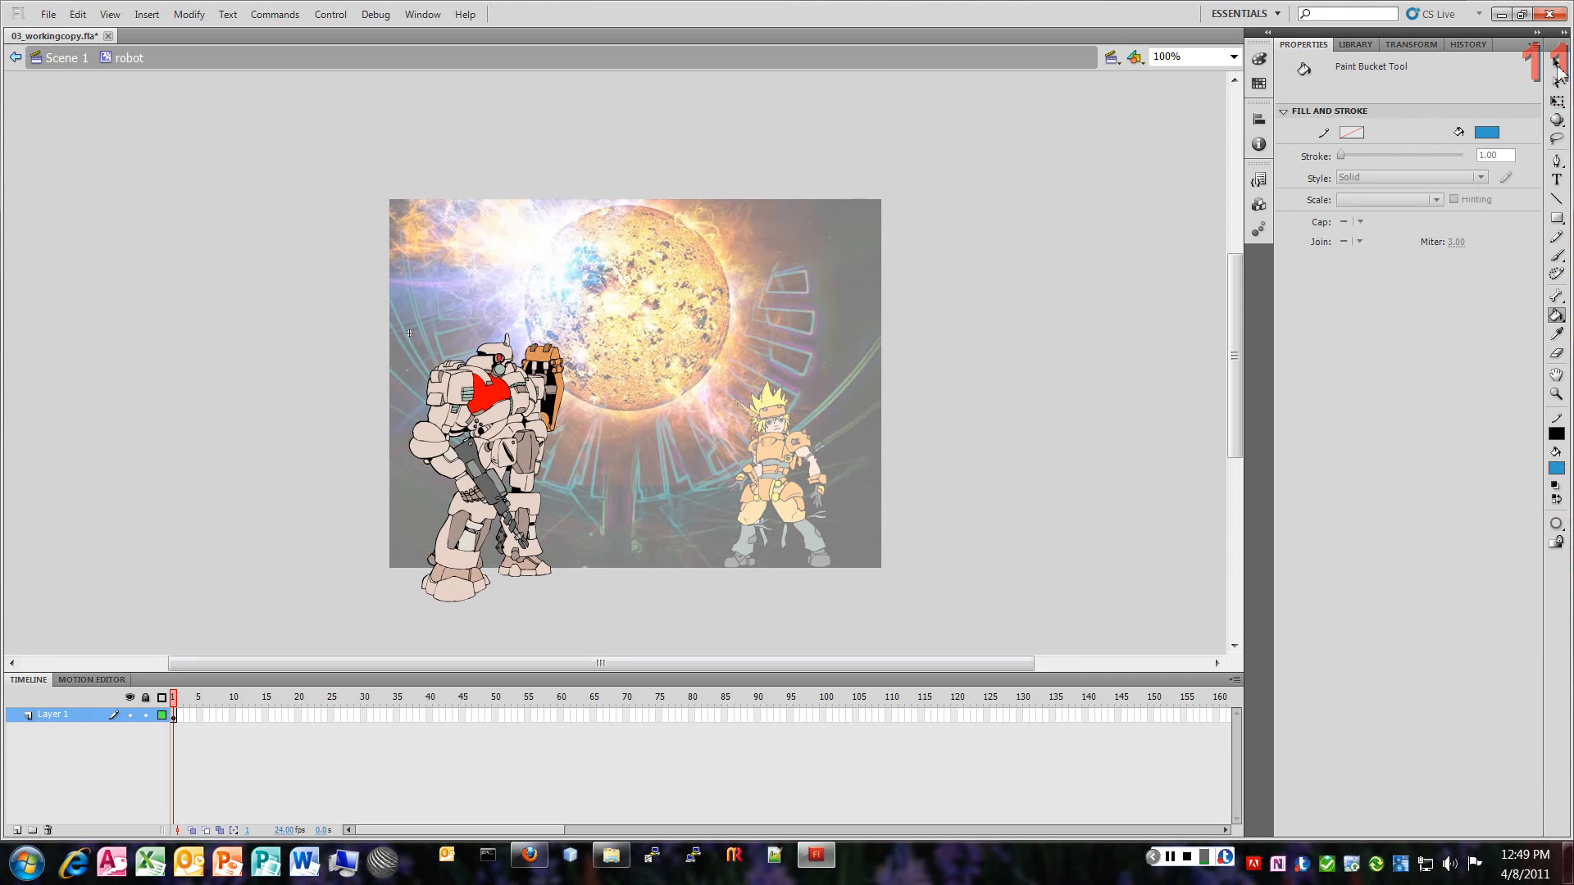
# Step: Switch from the Paint Bucket to the Selection tool, select the robot's group, and enter it for editing
pyautogui.click(1556, 315)
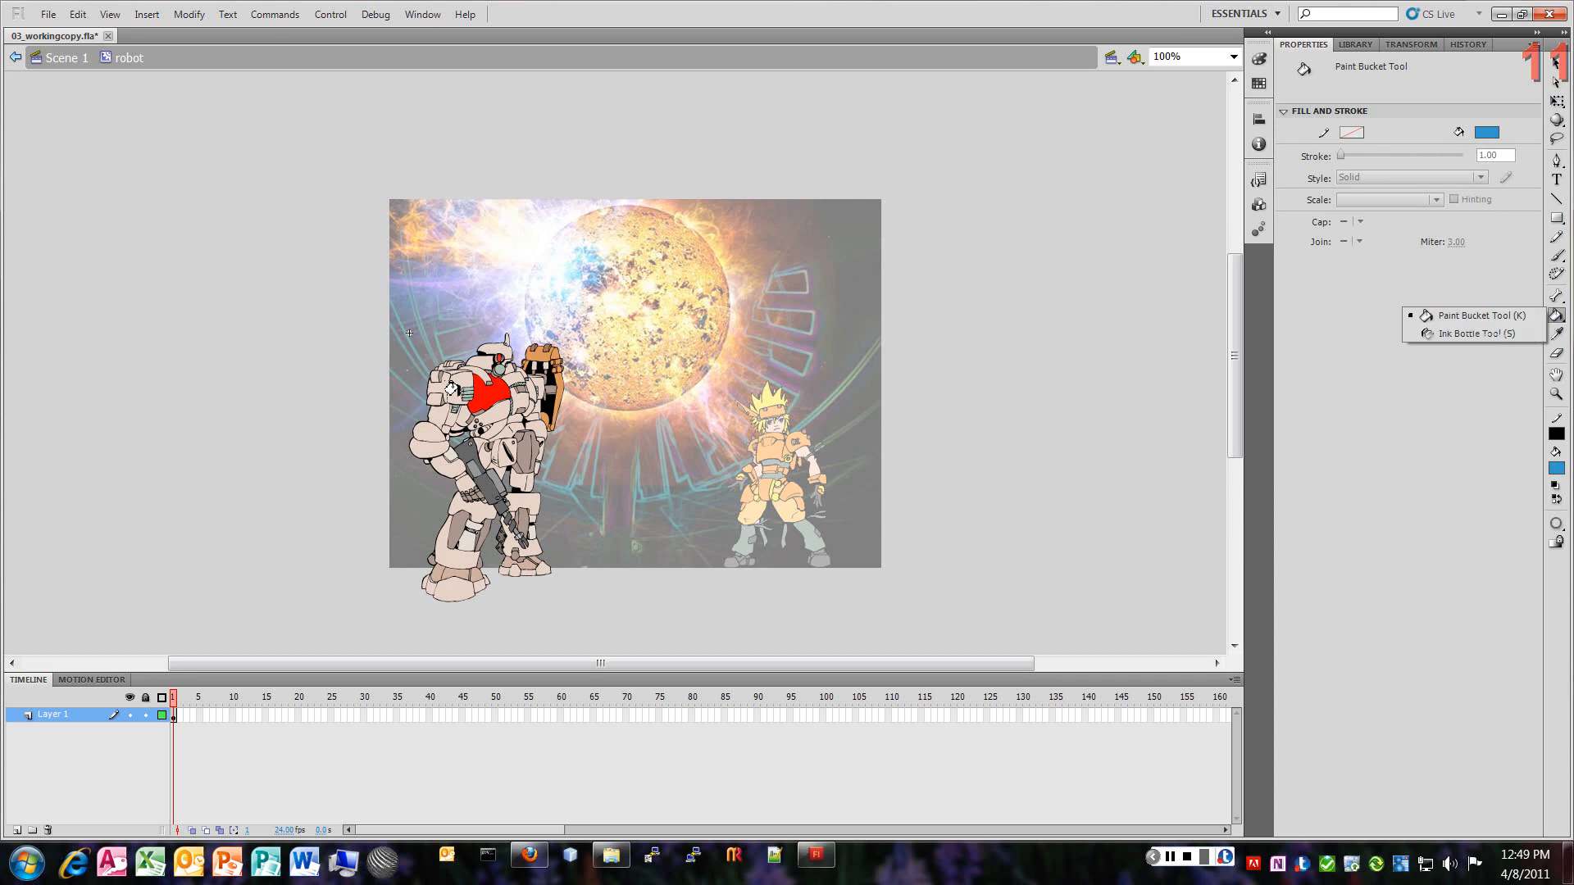
pyautogui.click(1554, 64)
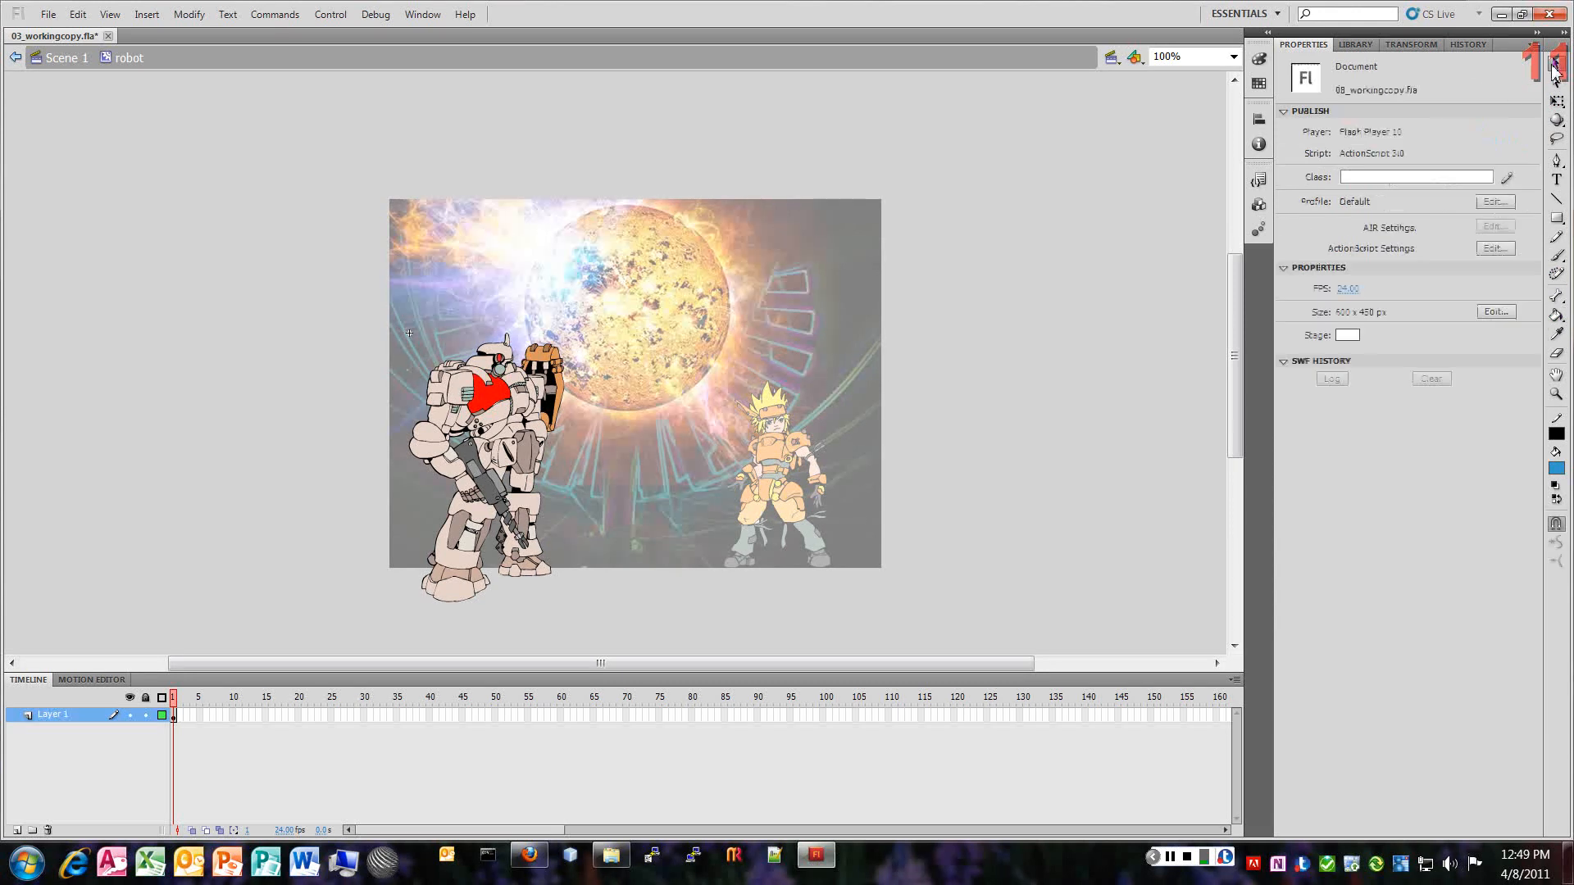
pyautogui.click(456, 441)
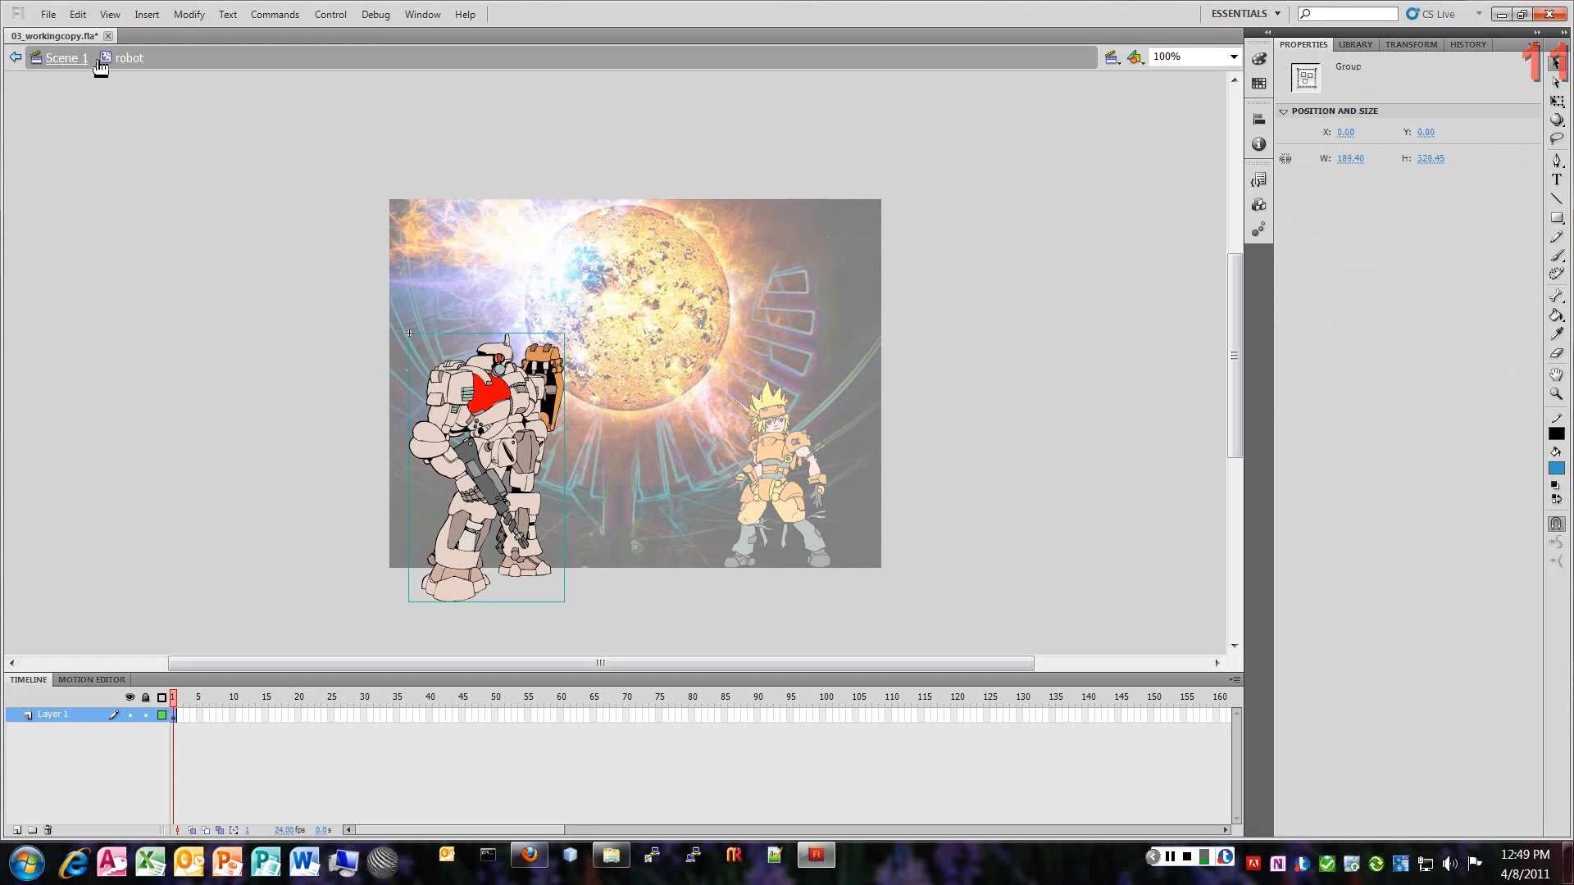
pyautogui.doubleClick(443, 443)
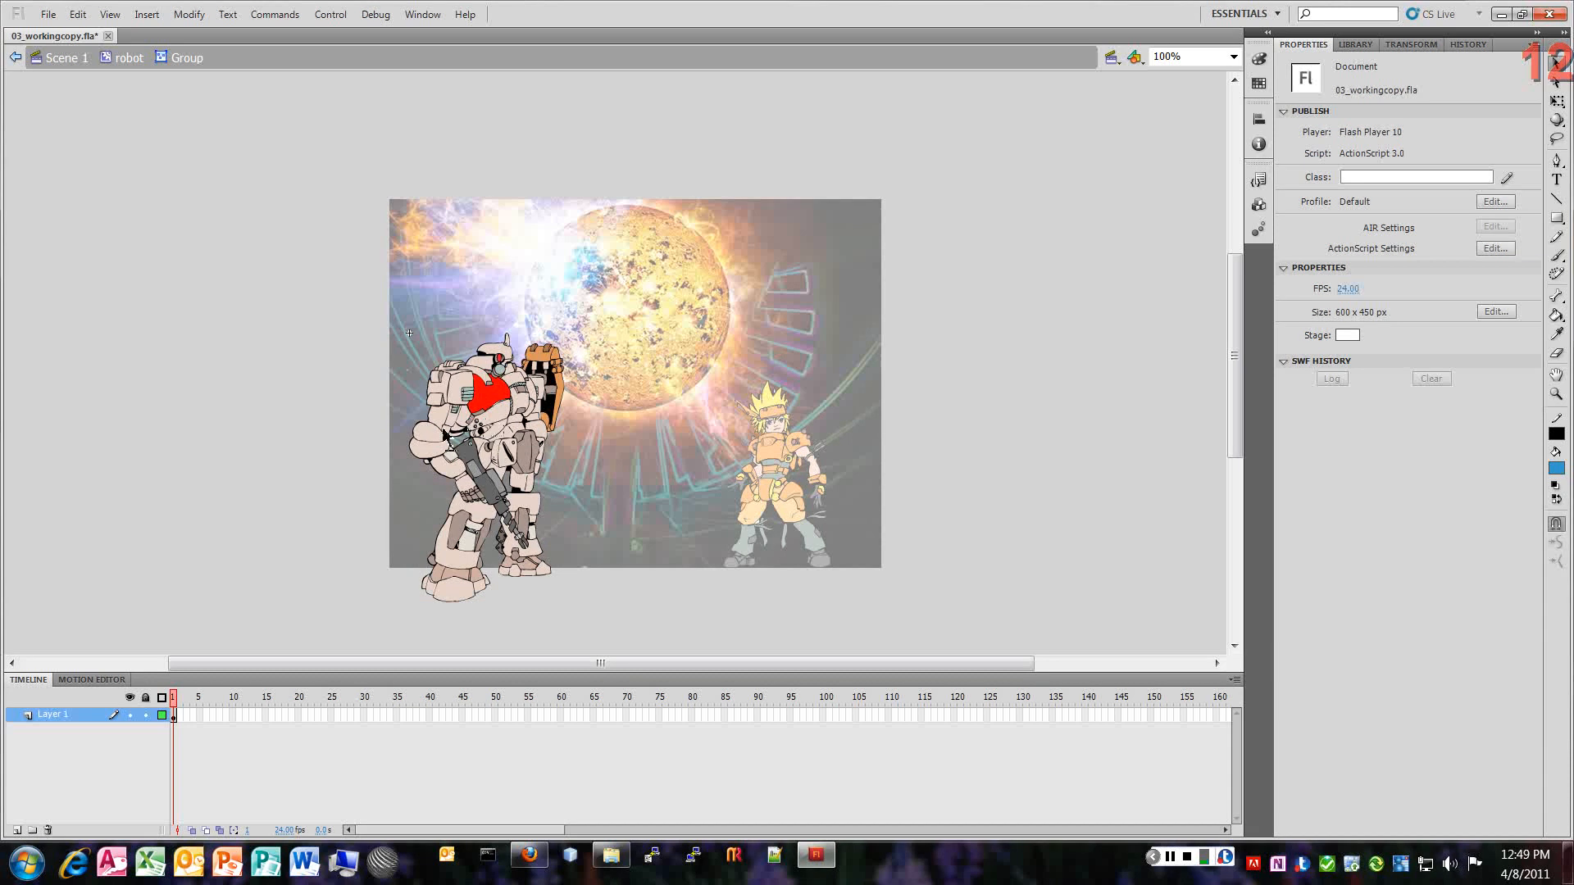
# Step: Fill the pieces of the robot's arm beside the rifle with blue using the Paint Bucket
pyautogui.click(445, 445)
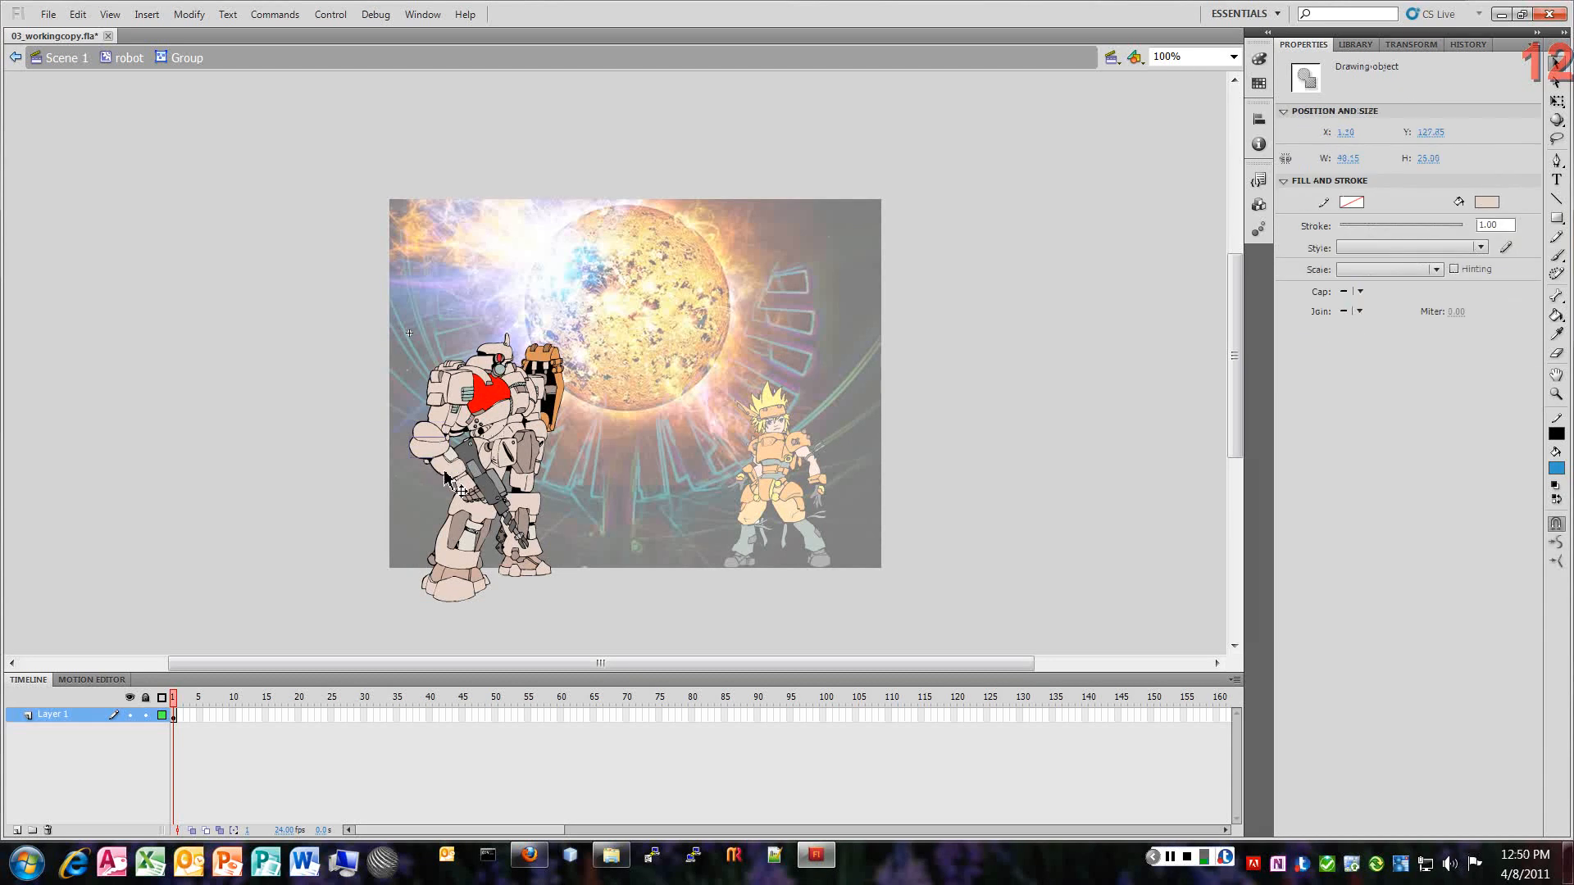
pyautogui.click(445, 474)
pyautogui.click(1557, 315)
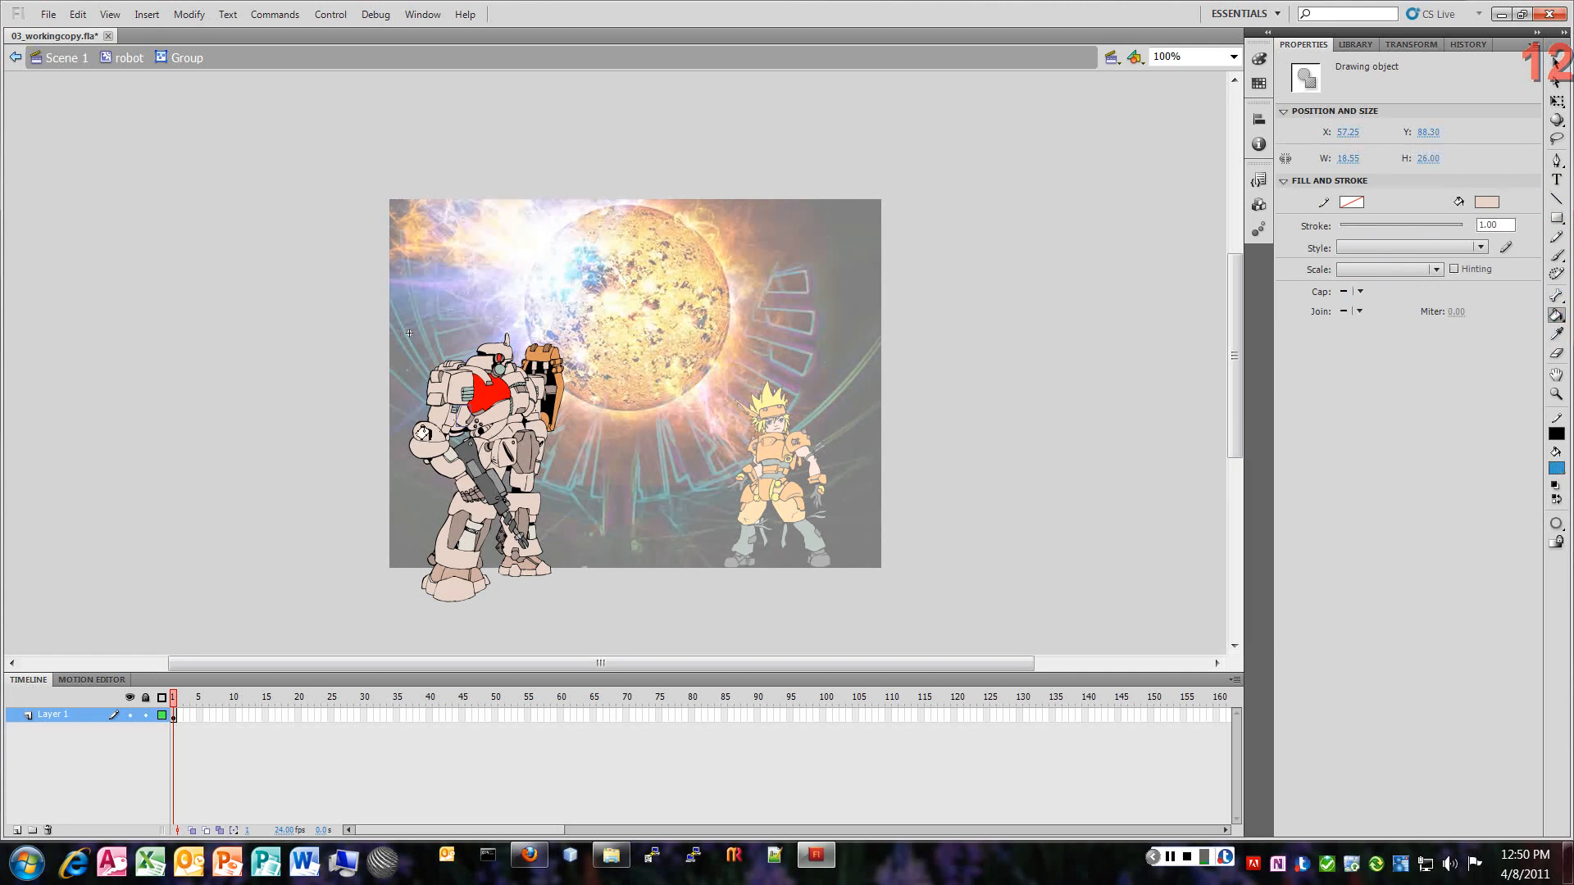
pyautogui.click(423, 433)
pyautogui.click(441, 472)
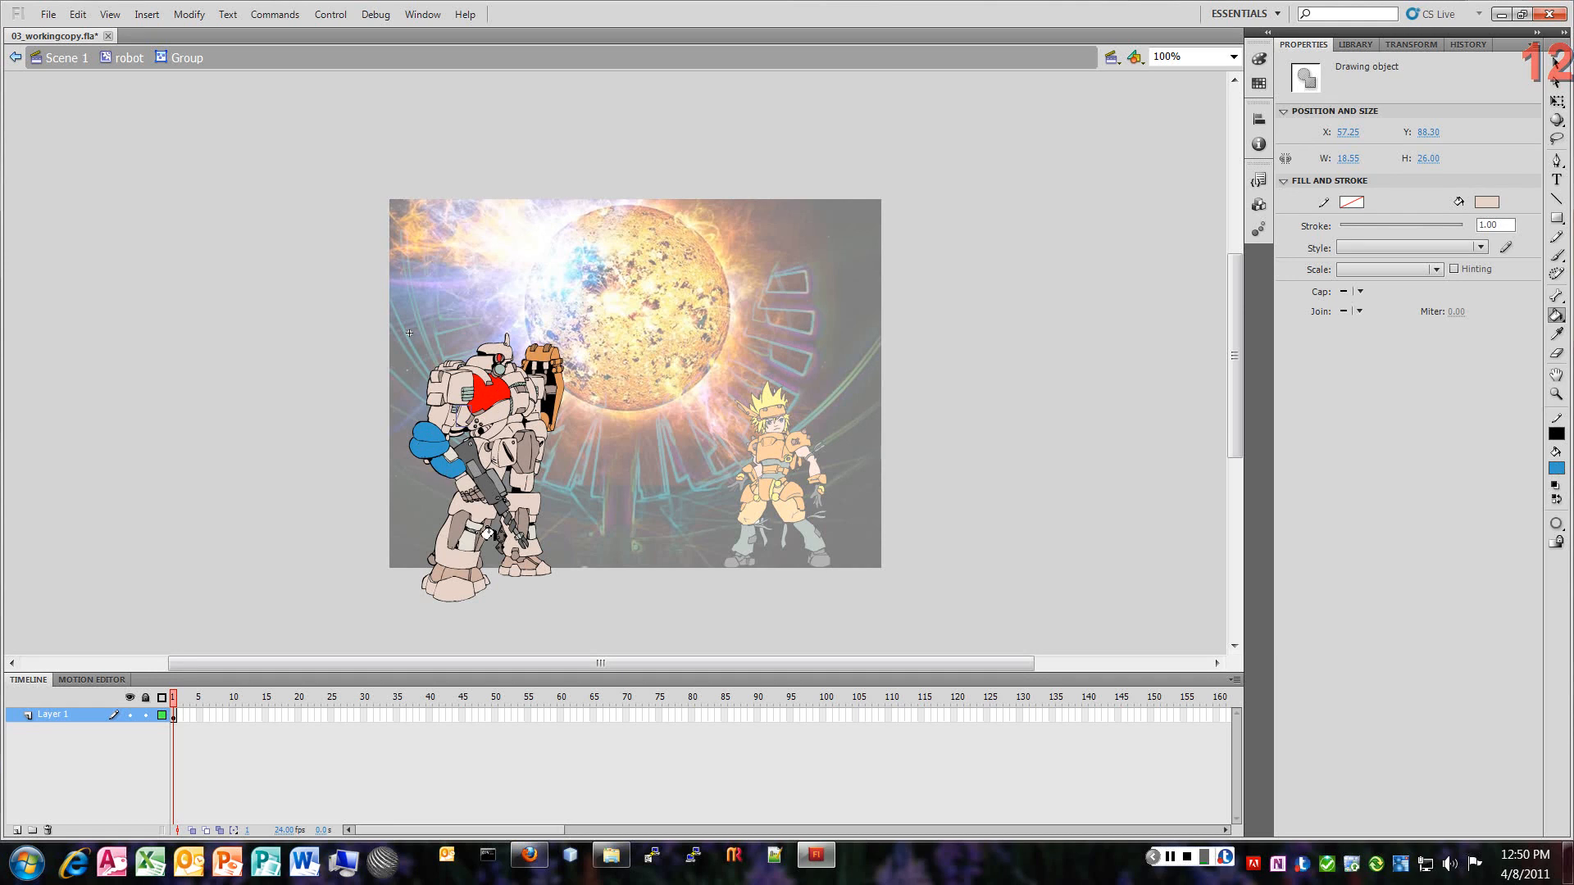
# Step: Exit the group and the robot symbol to Scene 1, reopening the robot in place once and returning again
pyautogui.click(1556, 63)
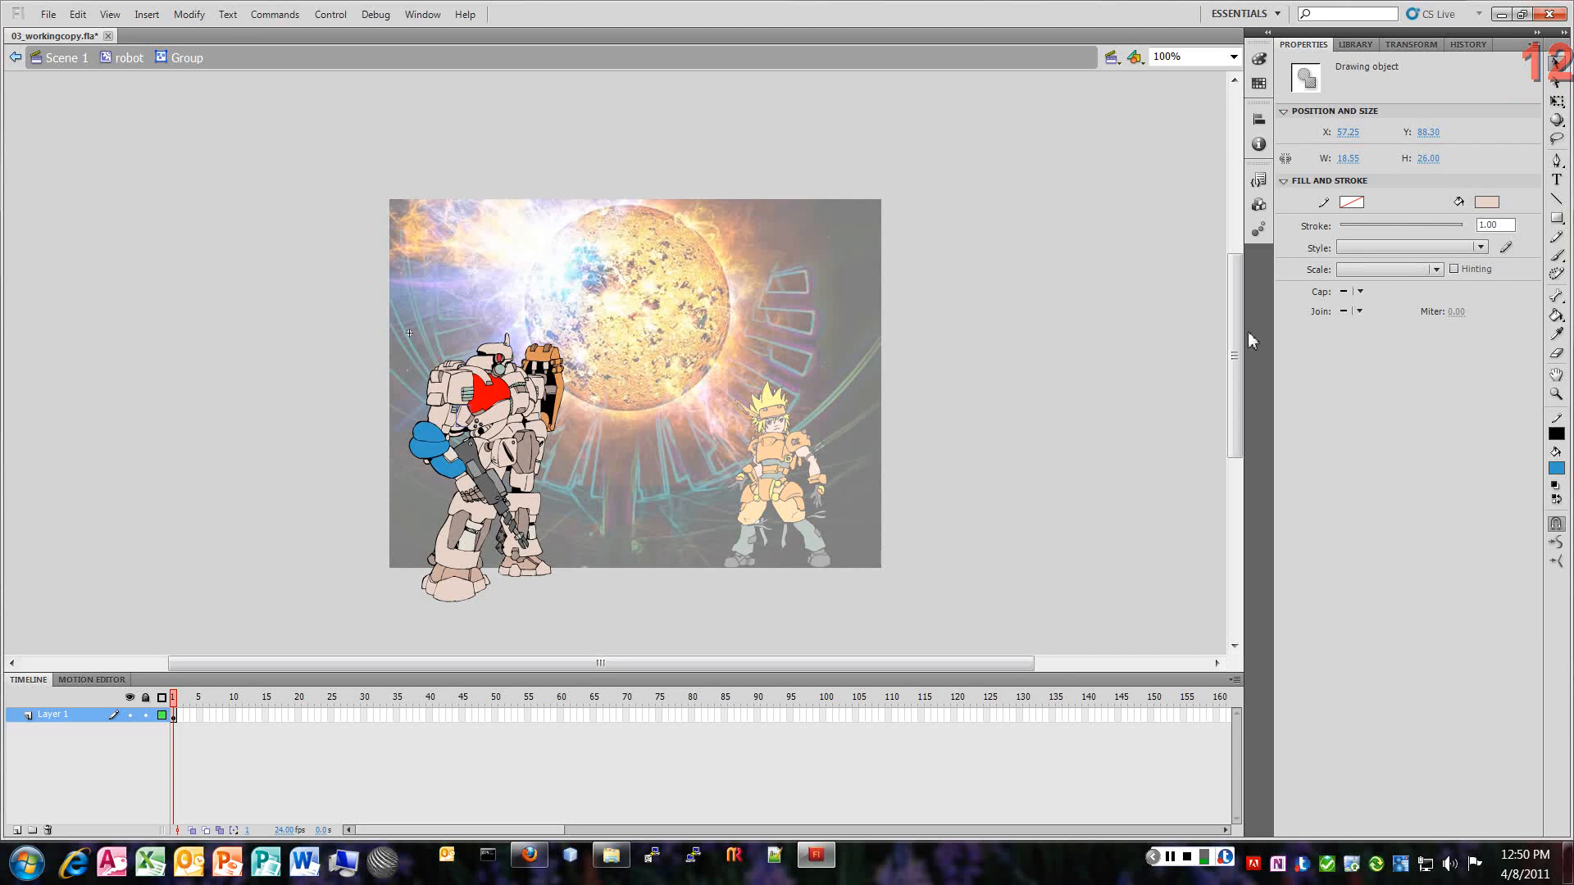
pyautogui.doubleClick(977, 348)
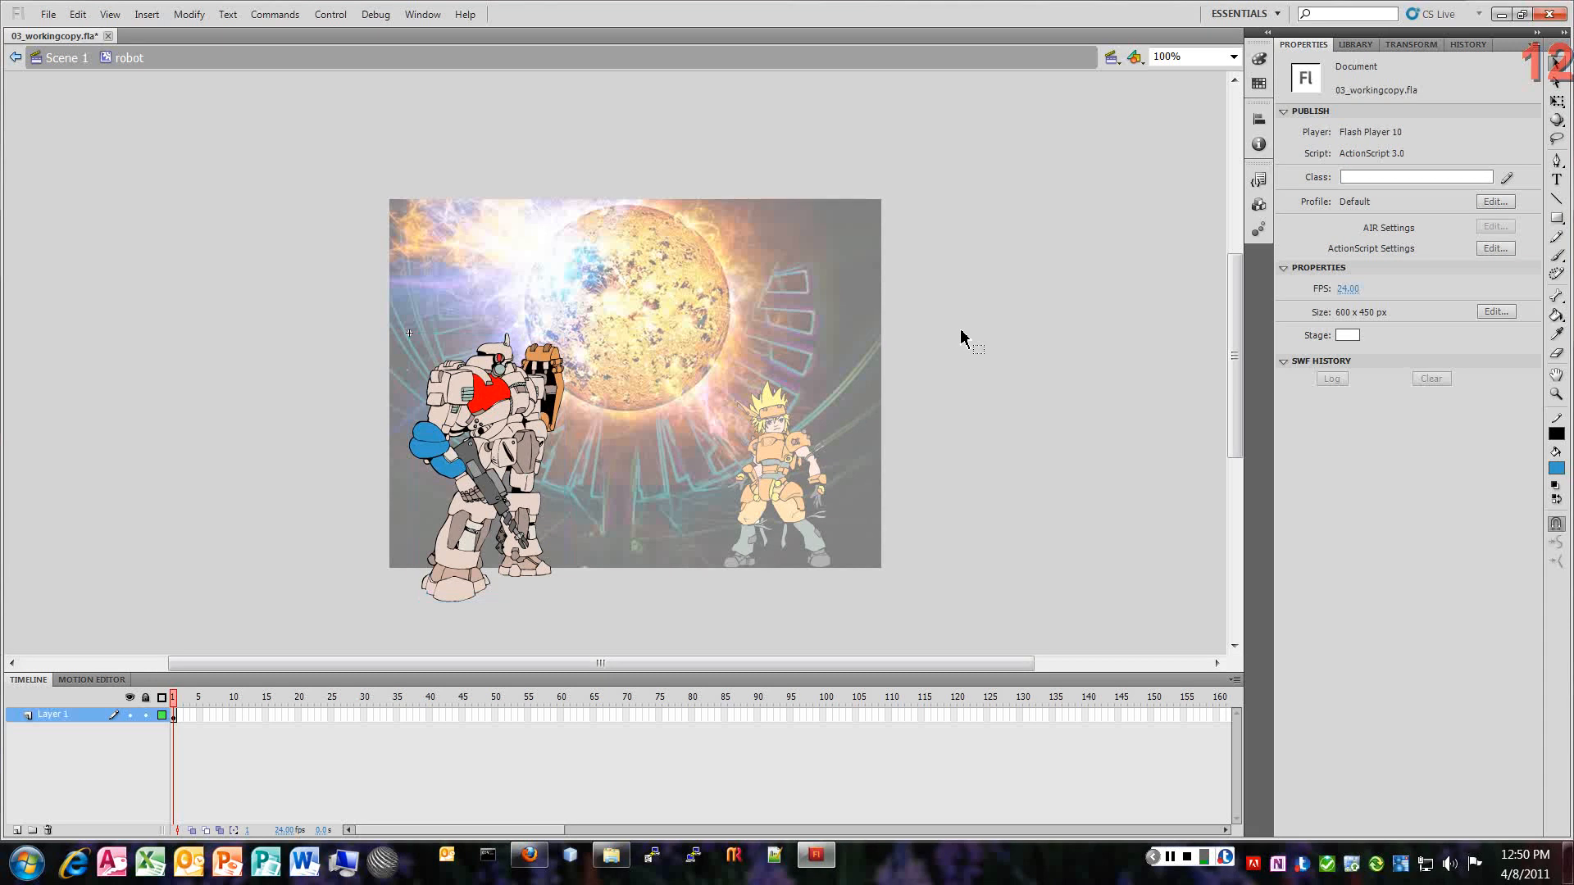
pyautogui.rightClick(962, 337)
pyautogui.click(947, 298)
pyautogui.doubleClick(845, 247)
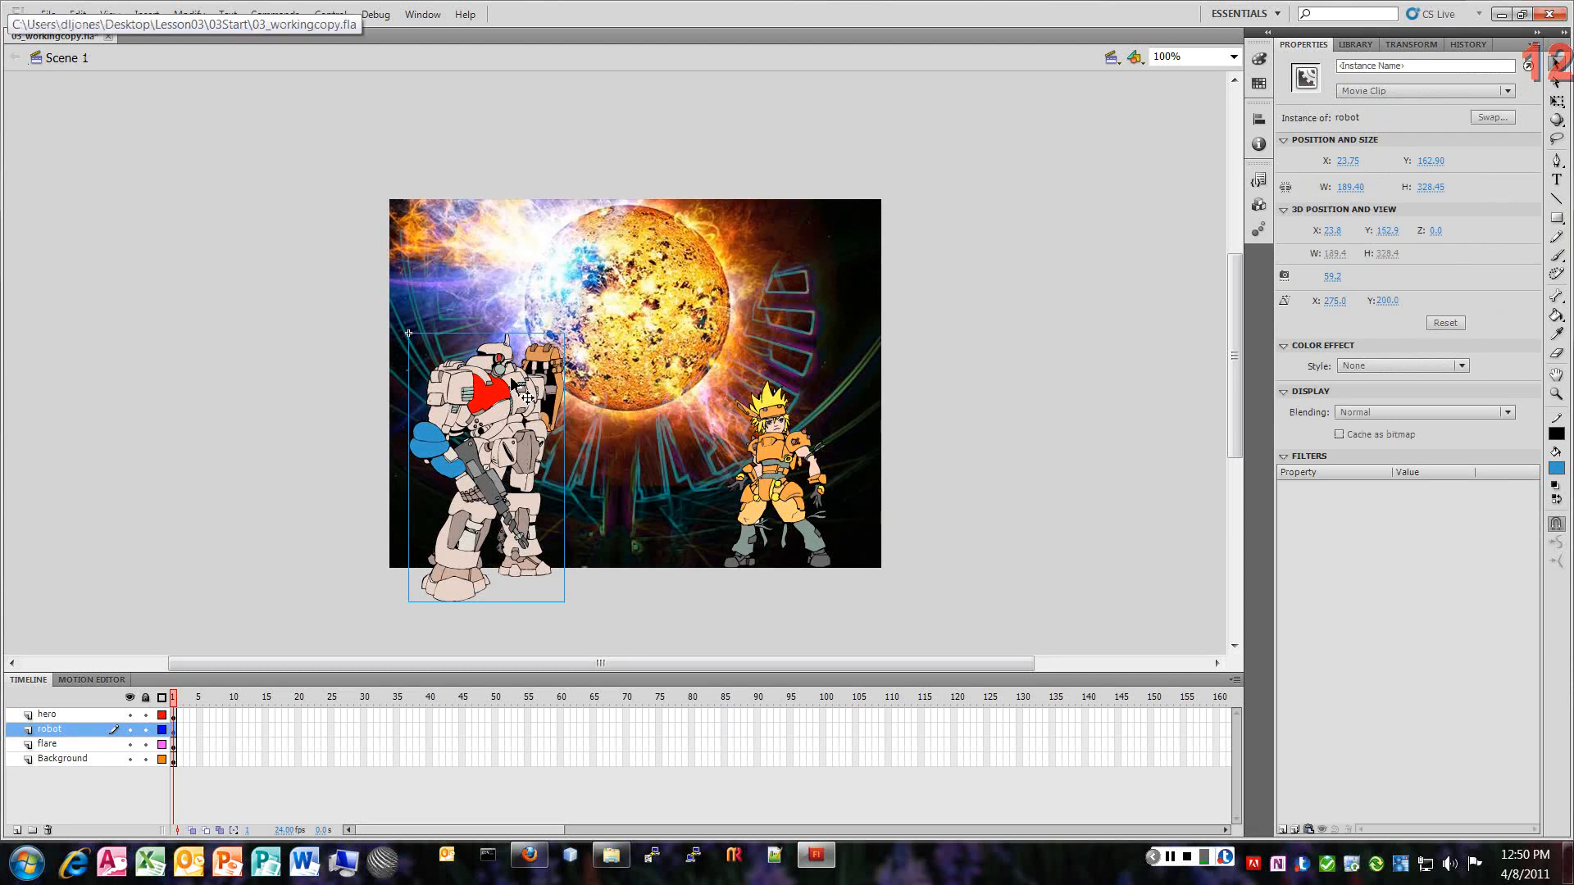
pyautogui.doubleClick(492, 402)
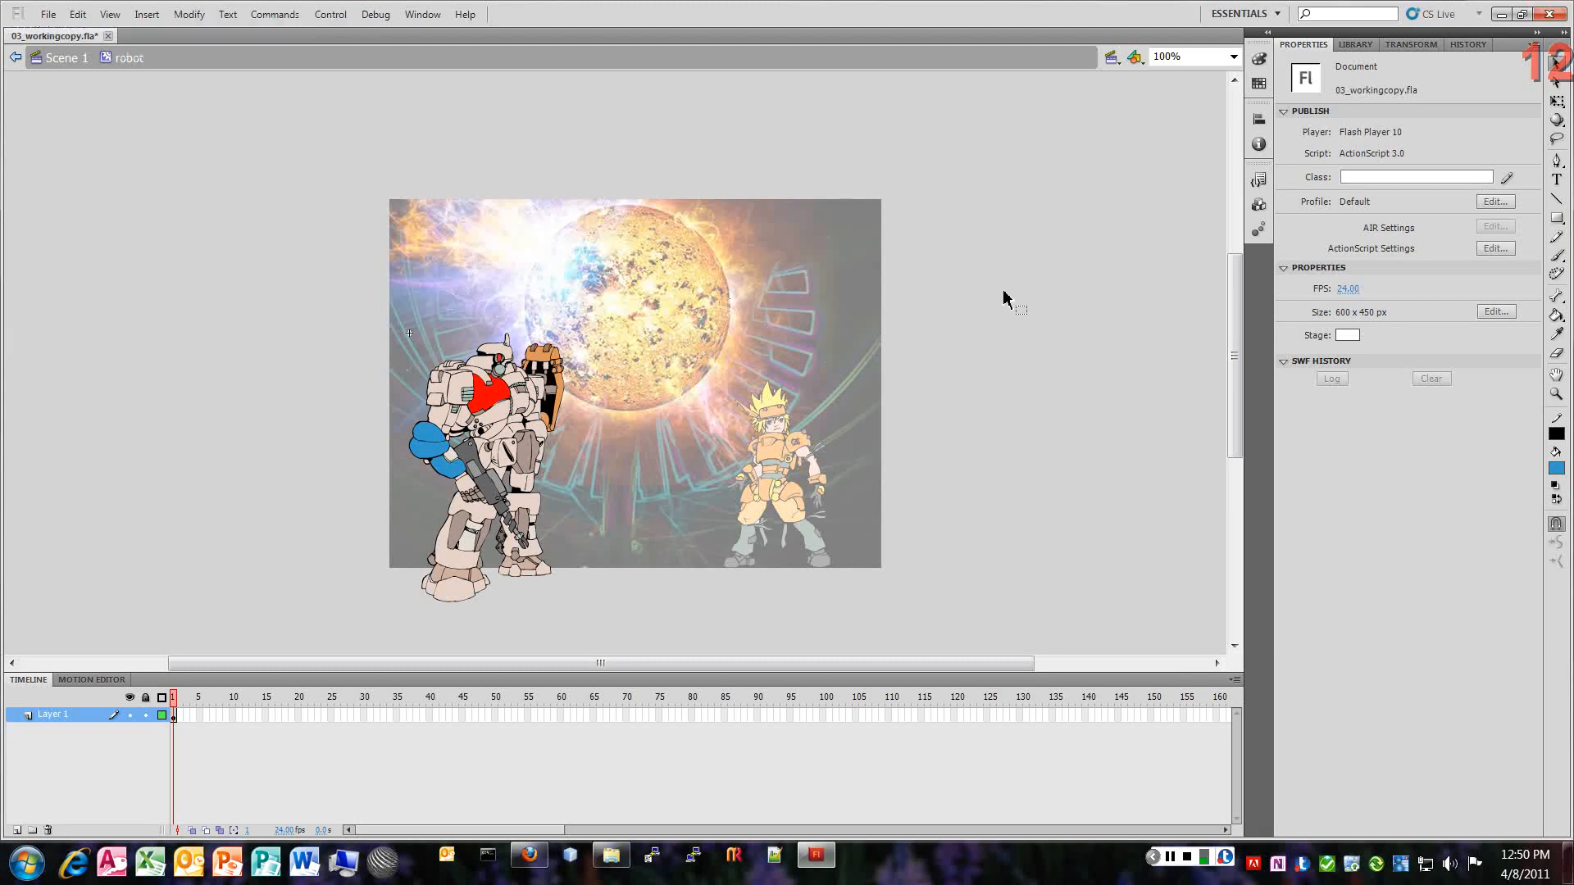
pyautogui.doubleClick(747, 270)
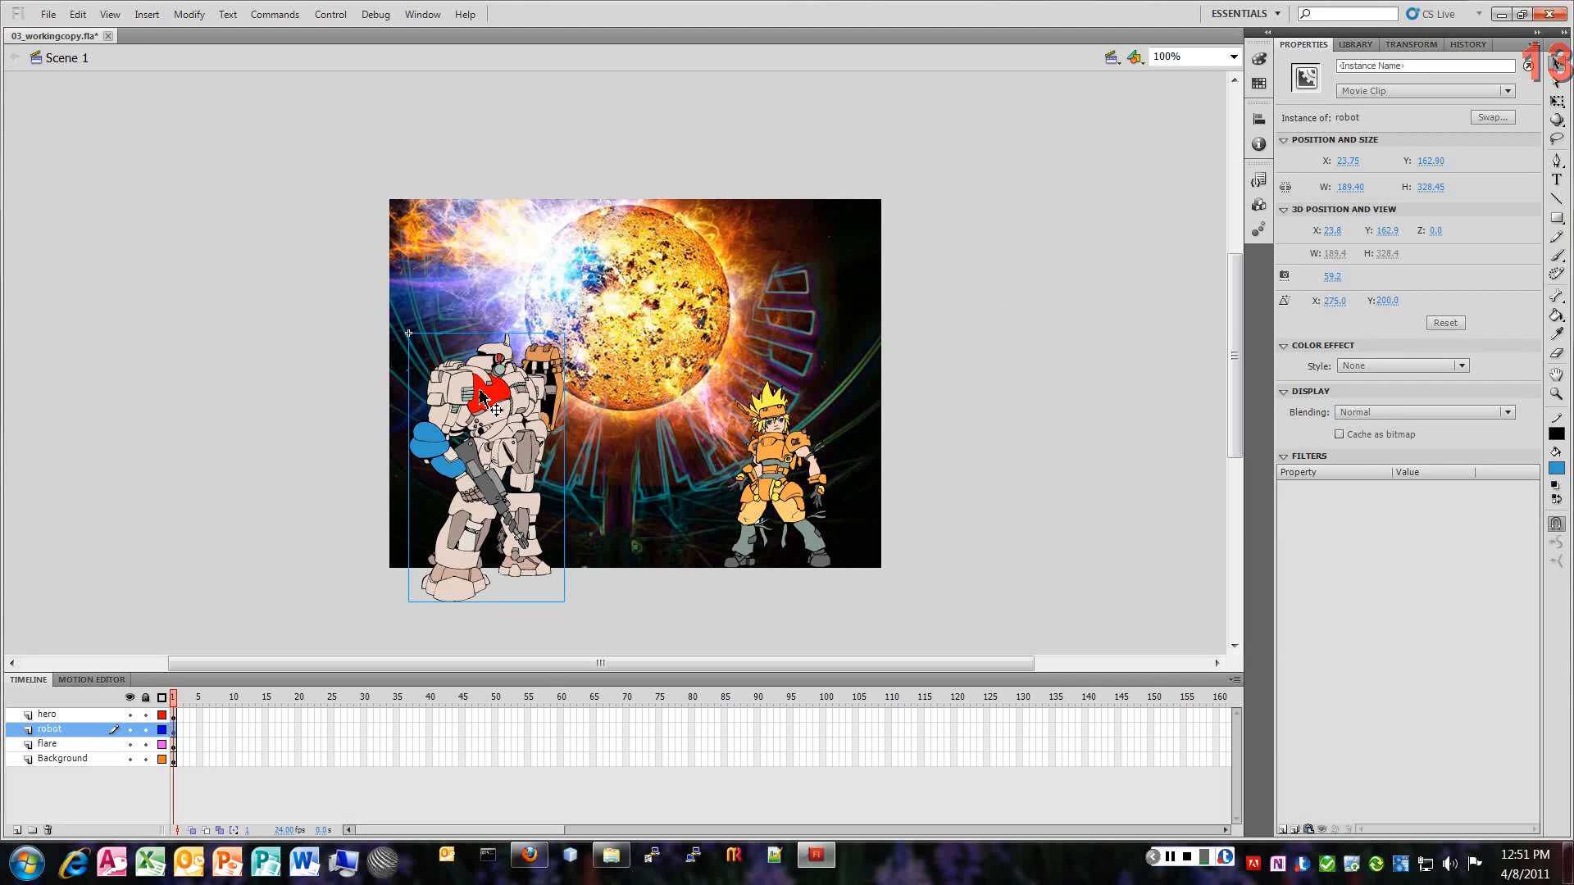
# Step: Move the robot to X 75.75 on the stage and break its movie clip instance apart
pyautogui.moveTo(482, 399); pyautogui.dragTo(525, 399)
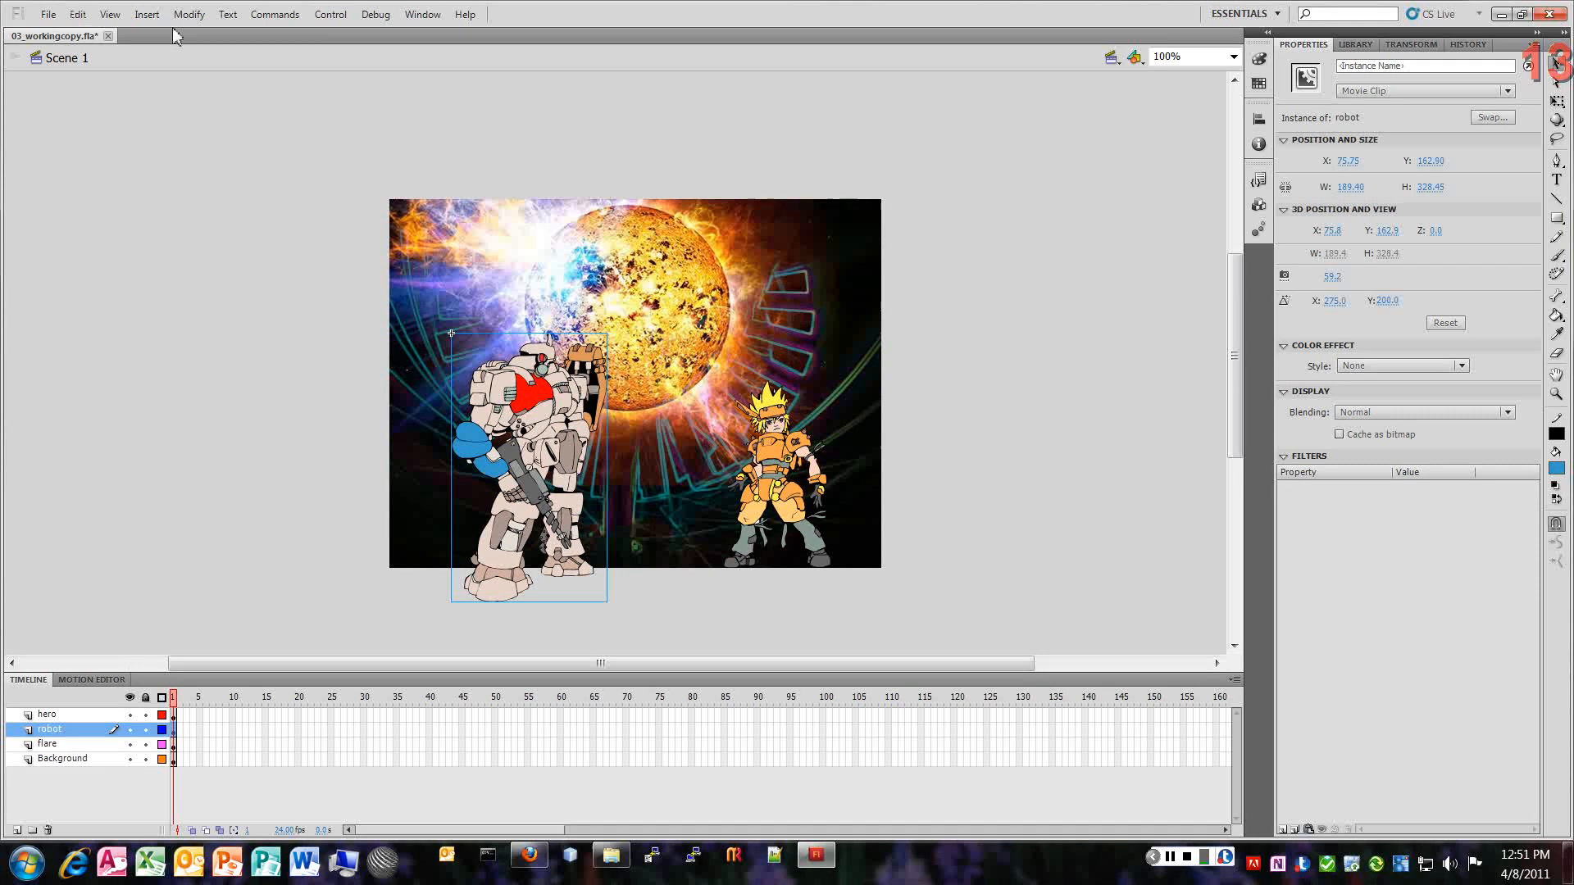
pyautogui.click(196, 20)
pyautogui.click(235, 80)
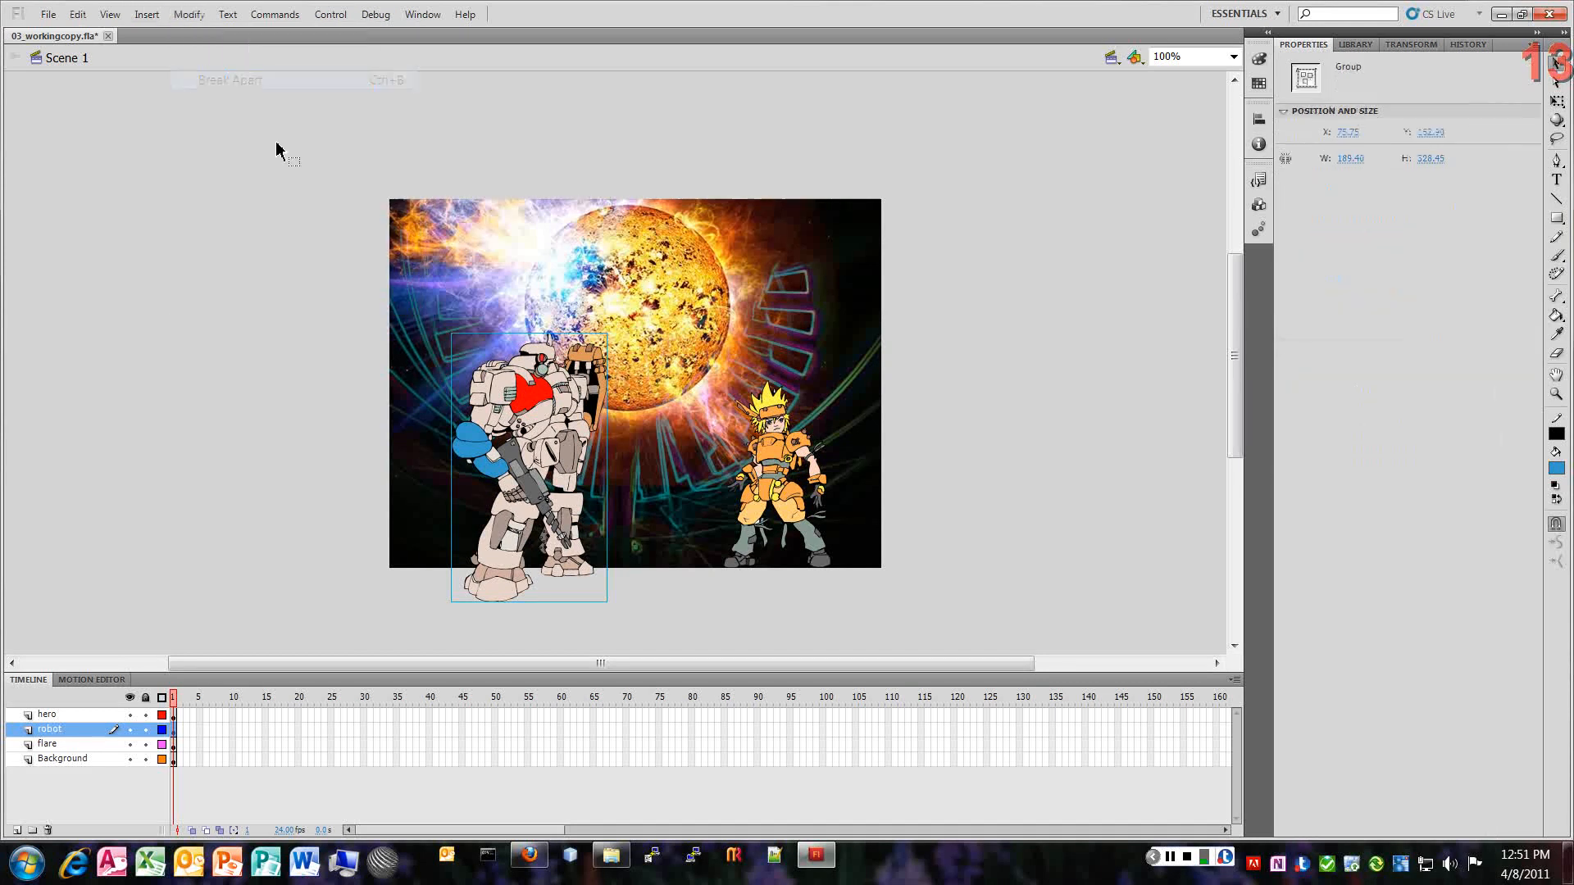
# Step: Move the robot group to X 41.75, Y 147.90 and break it apart into its drawing objects
pyautogui.click(270, 367)
pyautogui.moveTo(531, 402); pyautogui.dragTo(504, 388)
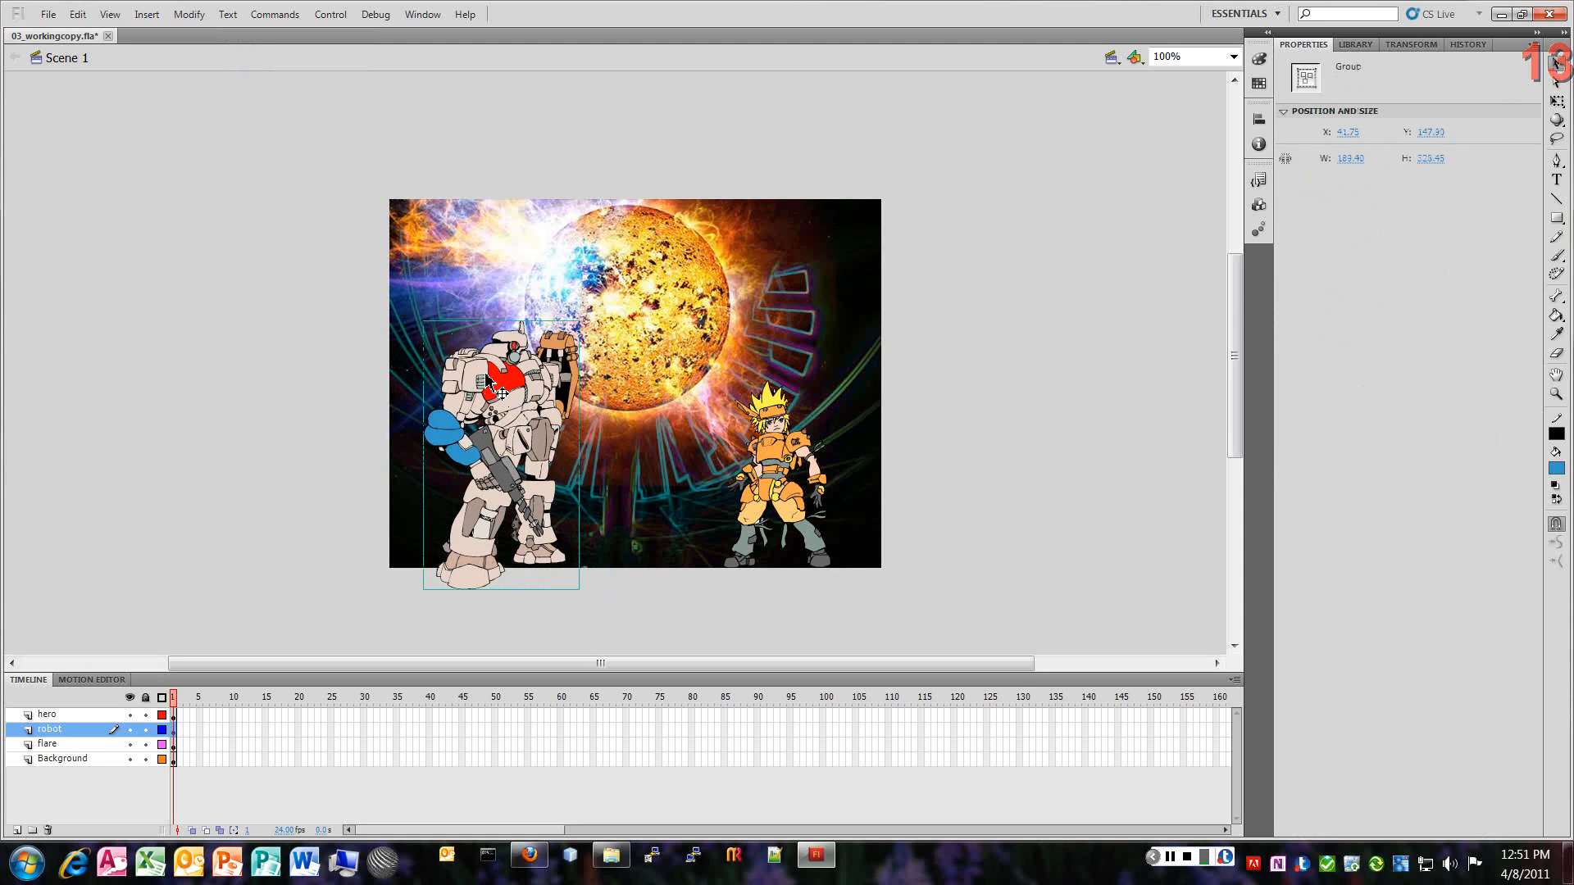
pyautogui.click(188, 15)
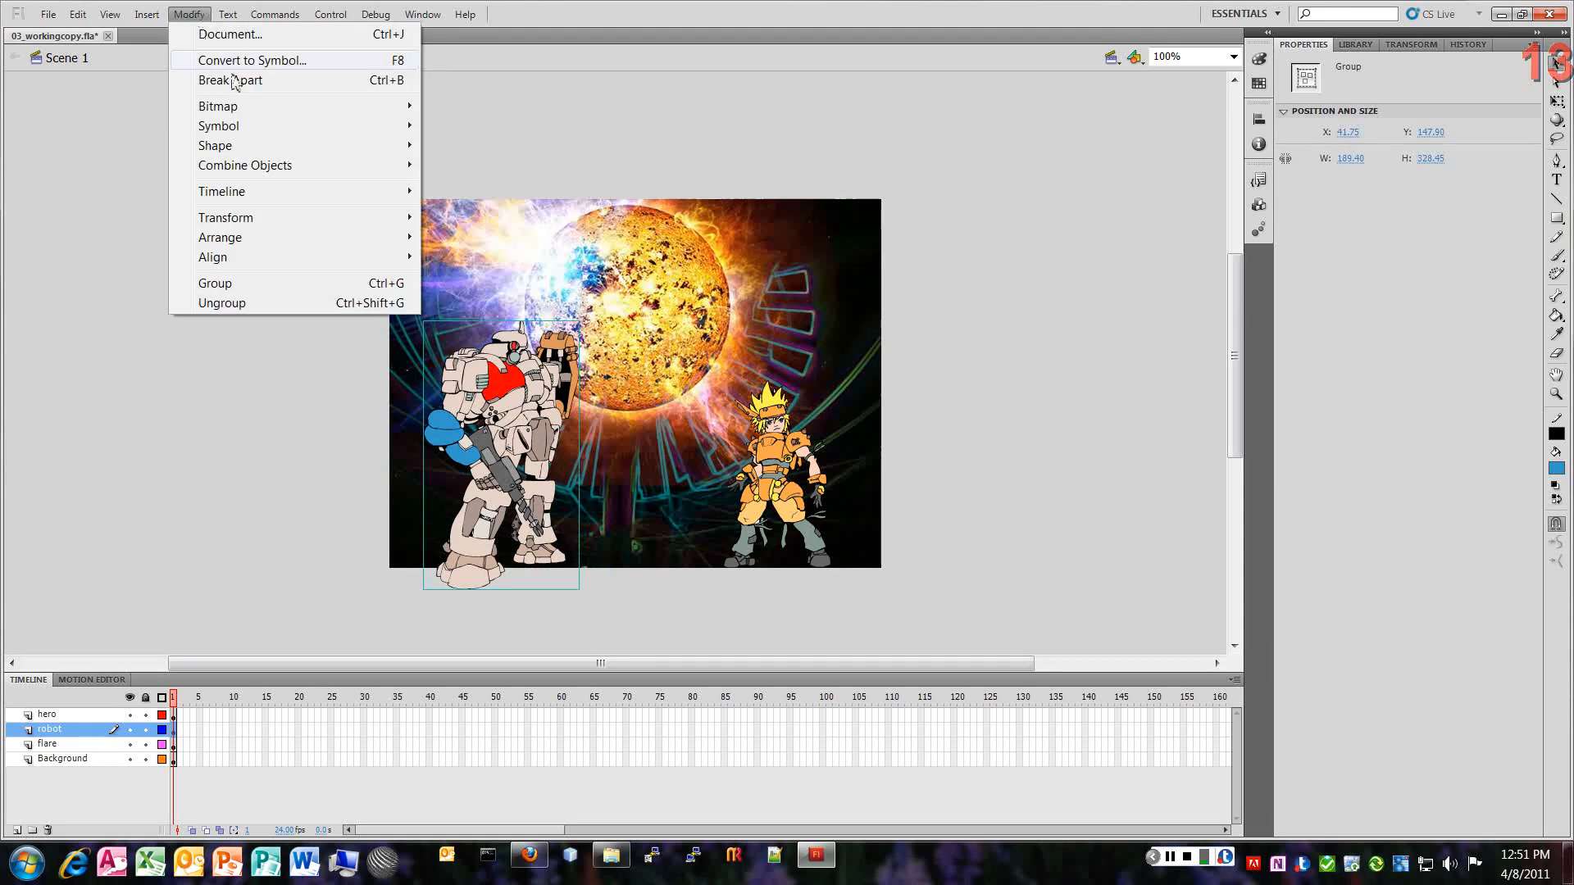
pyautogui.click(235, 81)
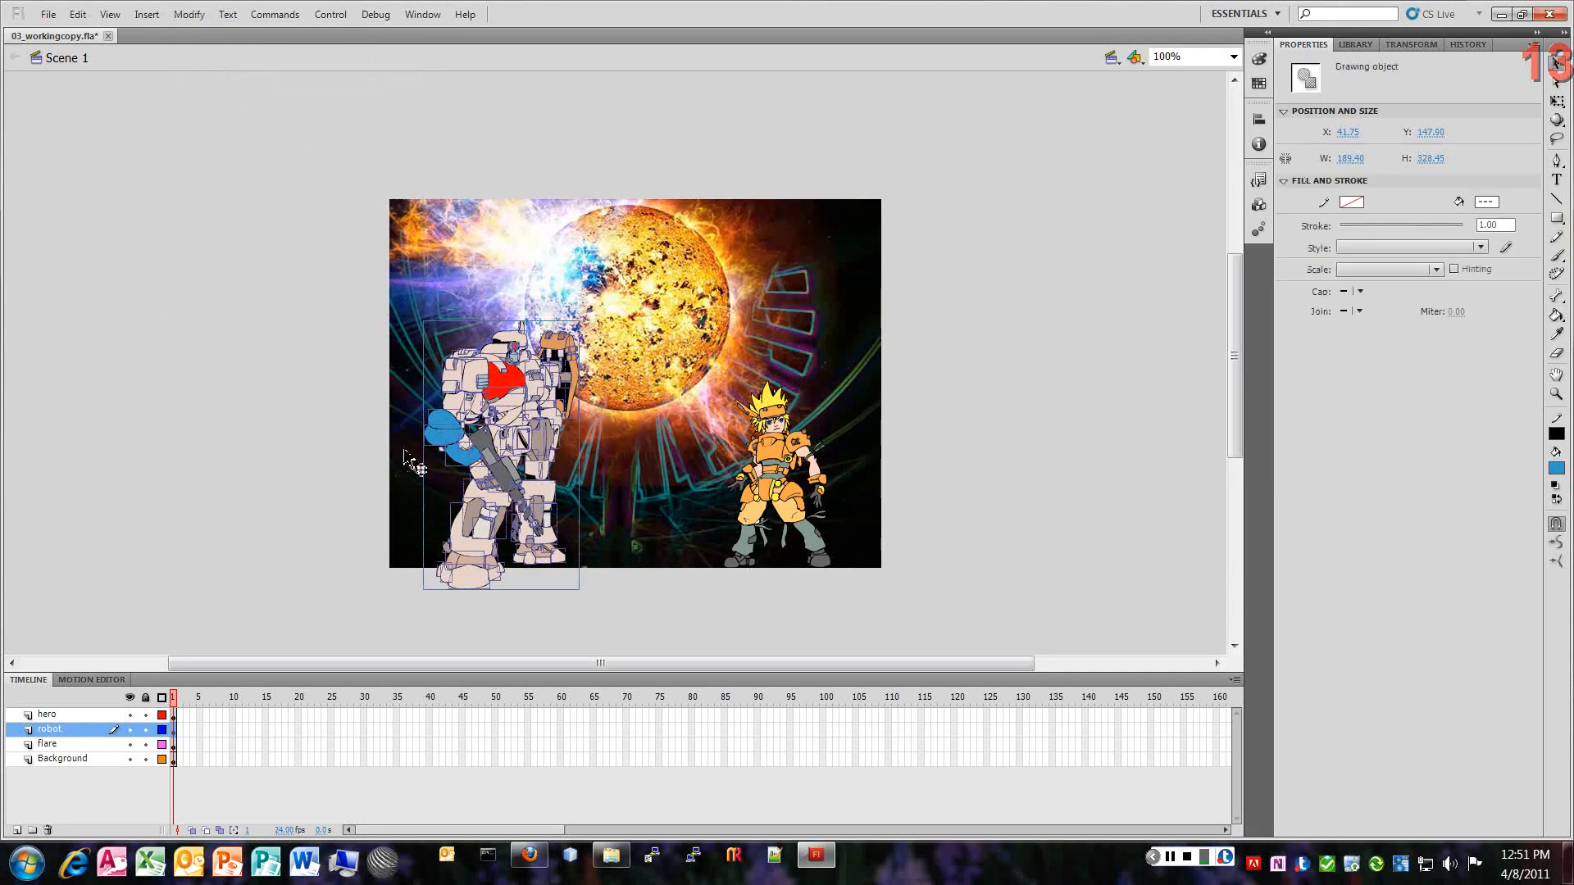
# Step: Try to move a blue arm piece of the broken-apart robot on its own, and deselect it
pyautogui.click(436, 451)
pyautogui.moveTo(437, 453)
pyautogui.mouseDown()
pyautogui.moveTo(416, 437)
pyautogui.moveTo(445, 449)
pyautogui.mouseUp()
pyautogui.click(336, 466)
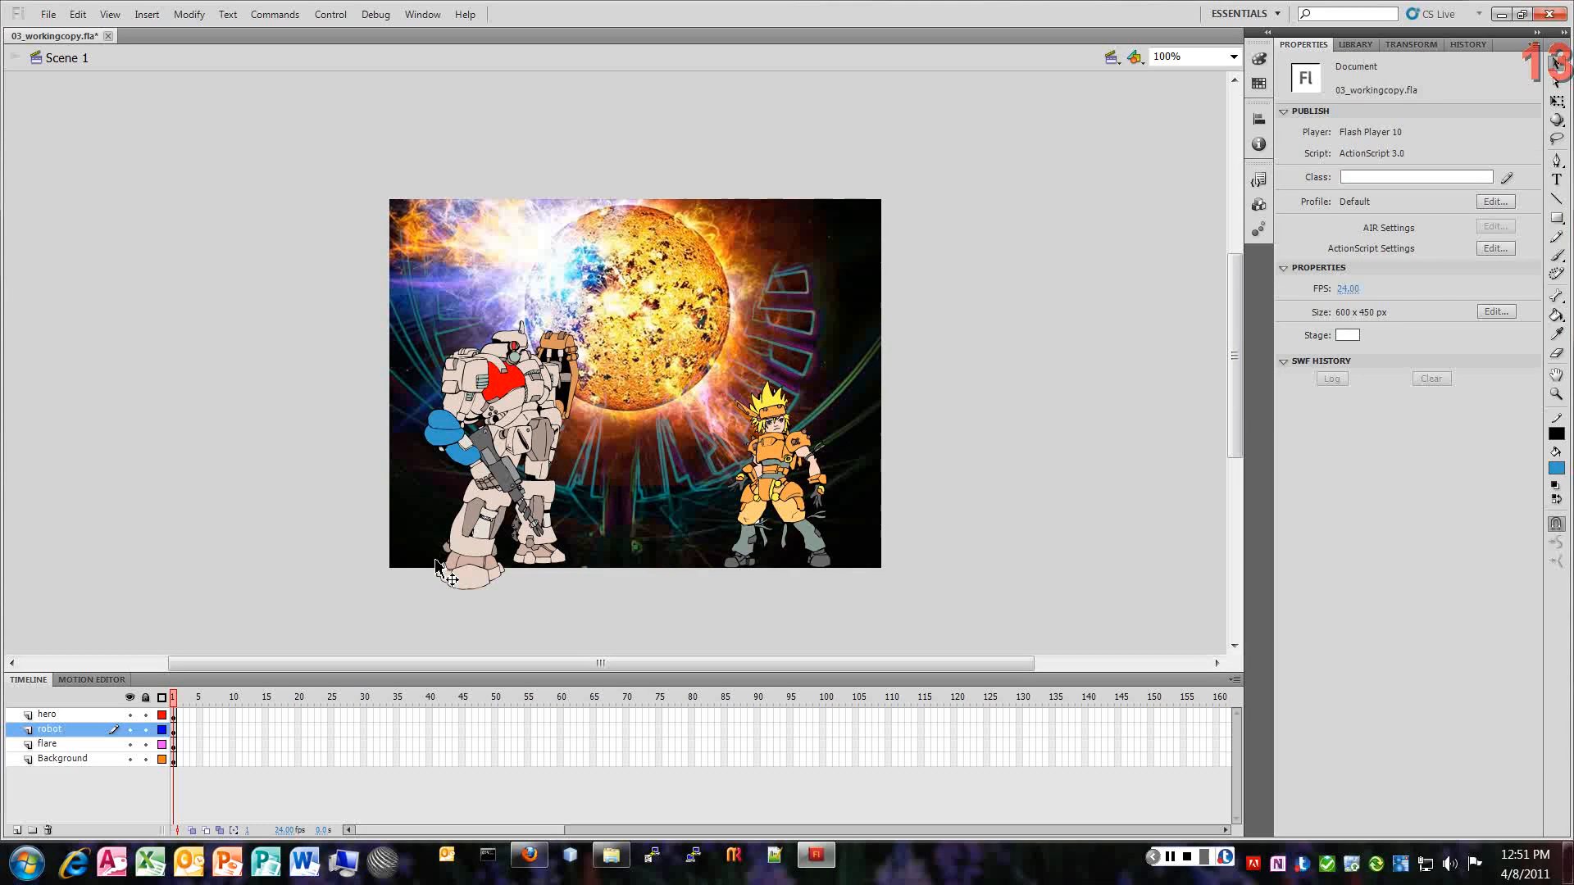
# Step: Select all of the robot's separate pieces, group them, and move the group to X 18.75
pyautogui.hotkey('ctrl', 'a')
pyautogui.click(317, 590)
pyautogui.hotkey('ctrl', 'a')
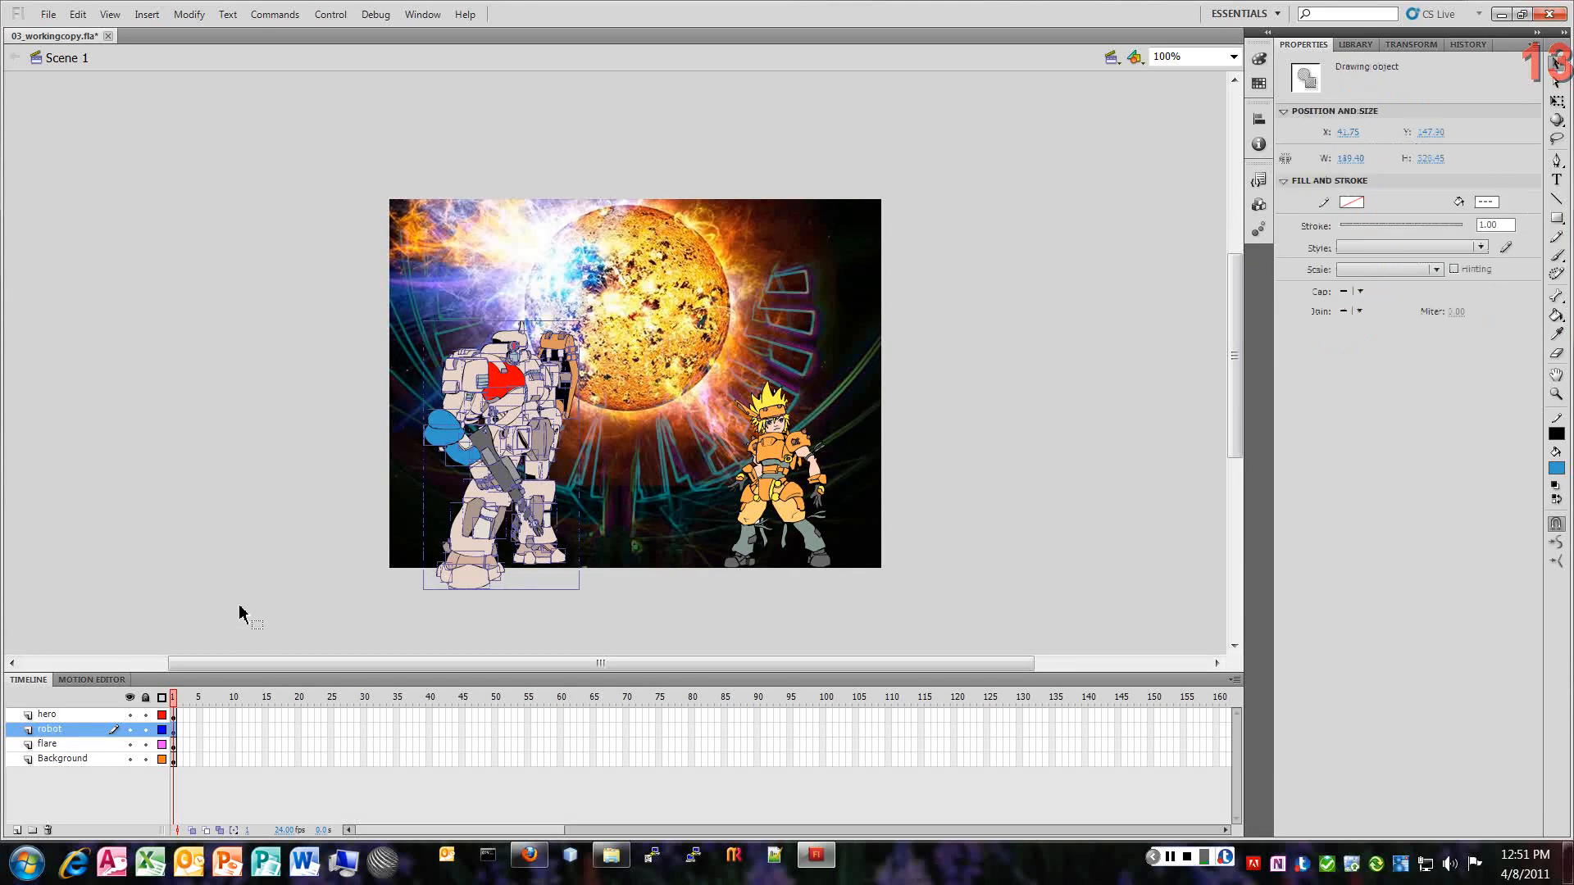
pyautogui.hotkey('ctrl', 'g')
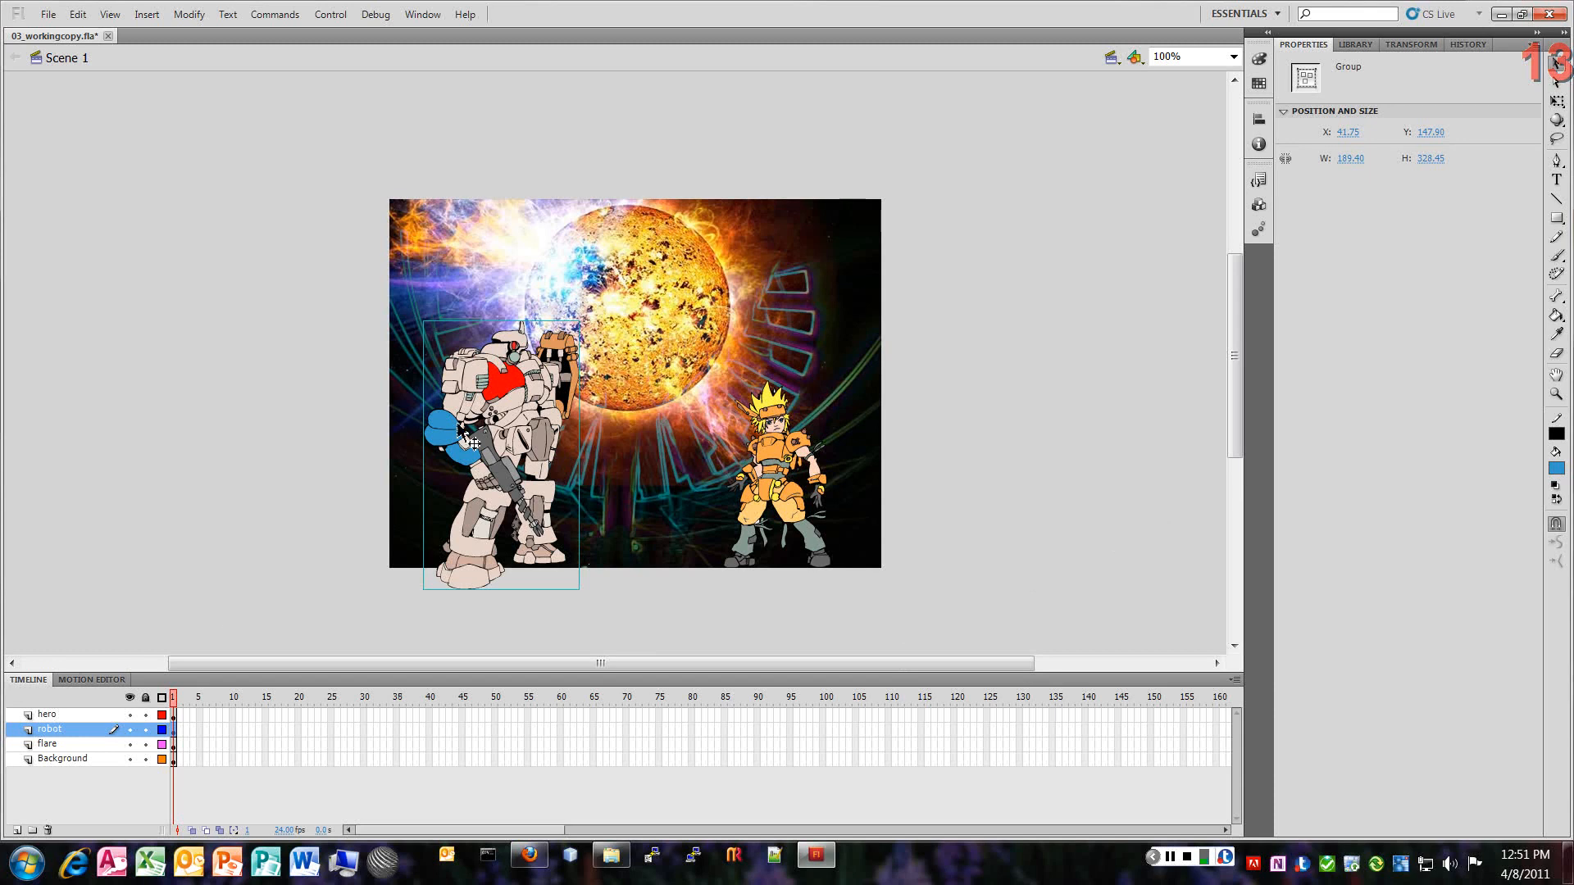
pyautogui.moveTo(531, 449); pyautogui.dragTo(512, 449)
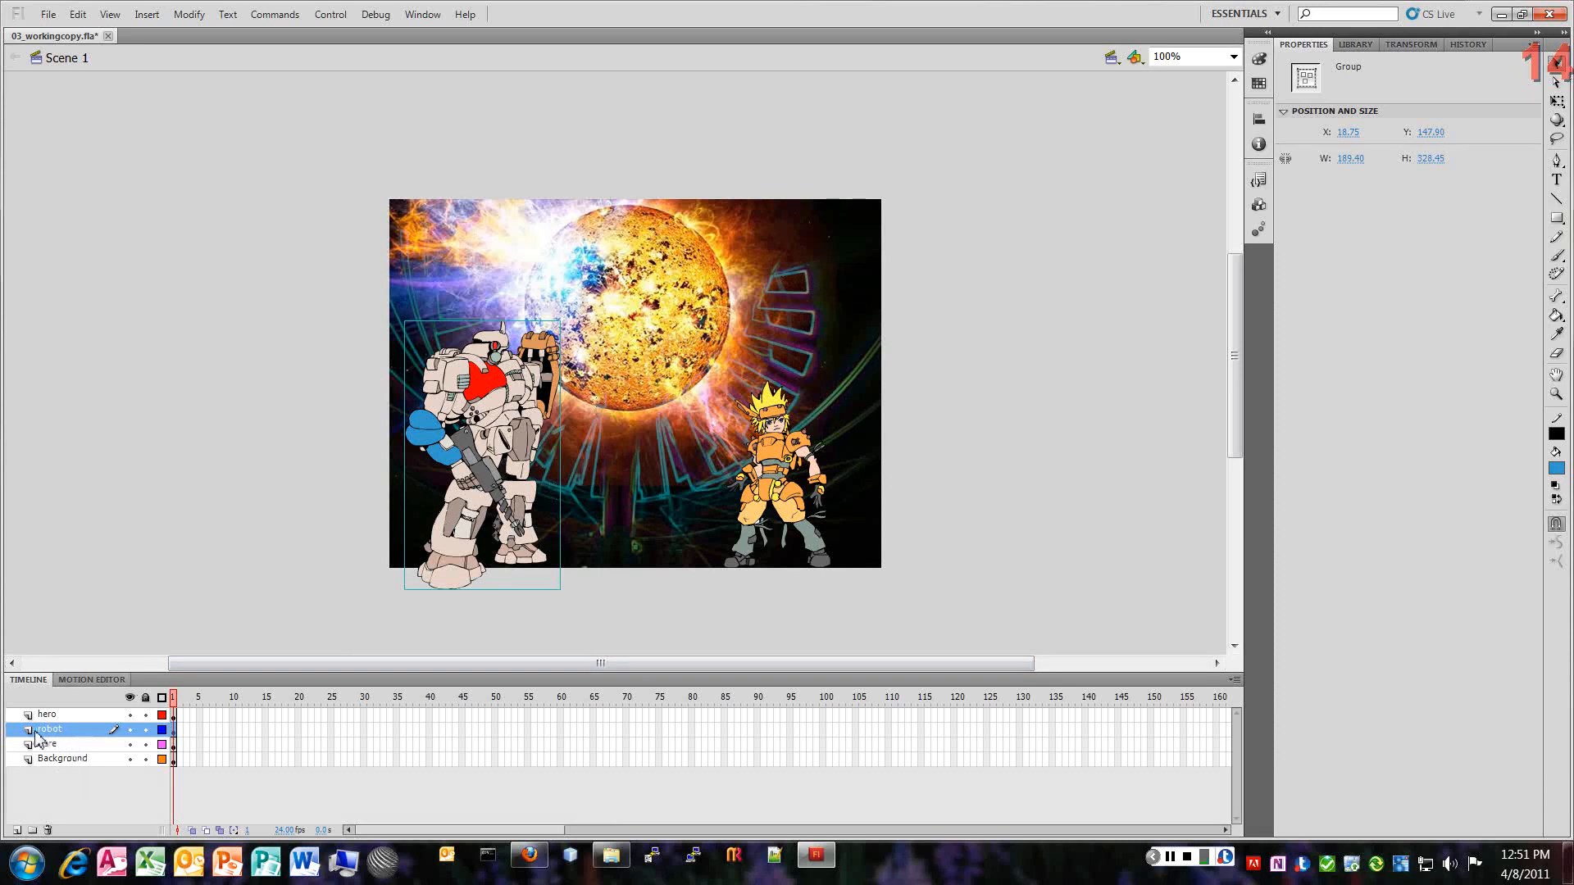
# Step: Select the background, the hero and the robot group in turn to examine which layer holds each
pyautogui.click(668, 373)
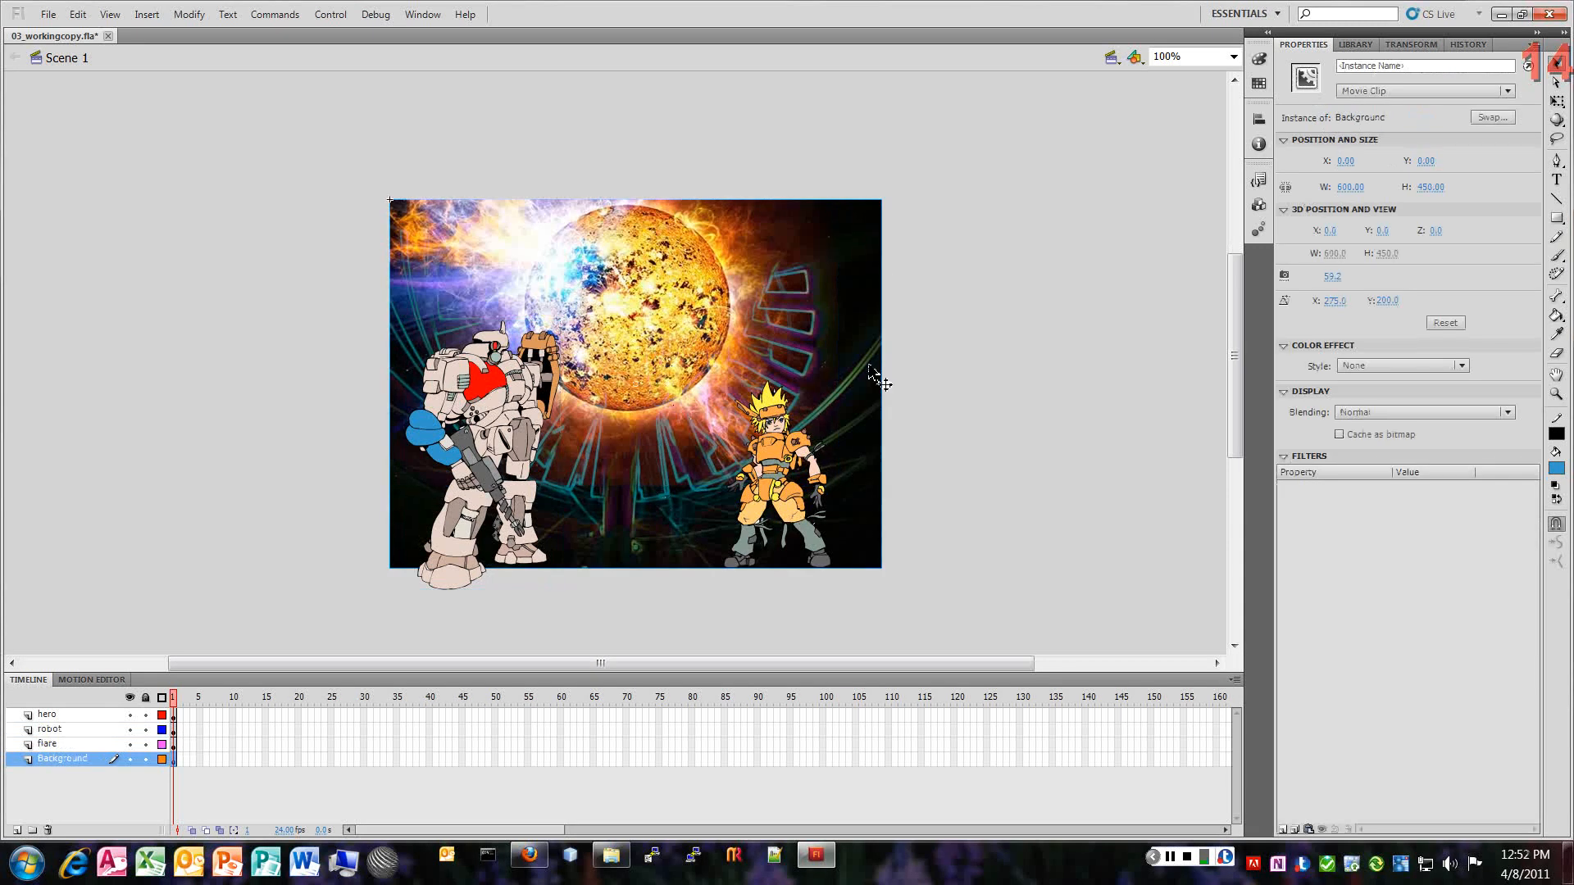
pyautogui.click(780, 461)
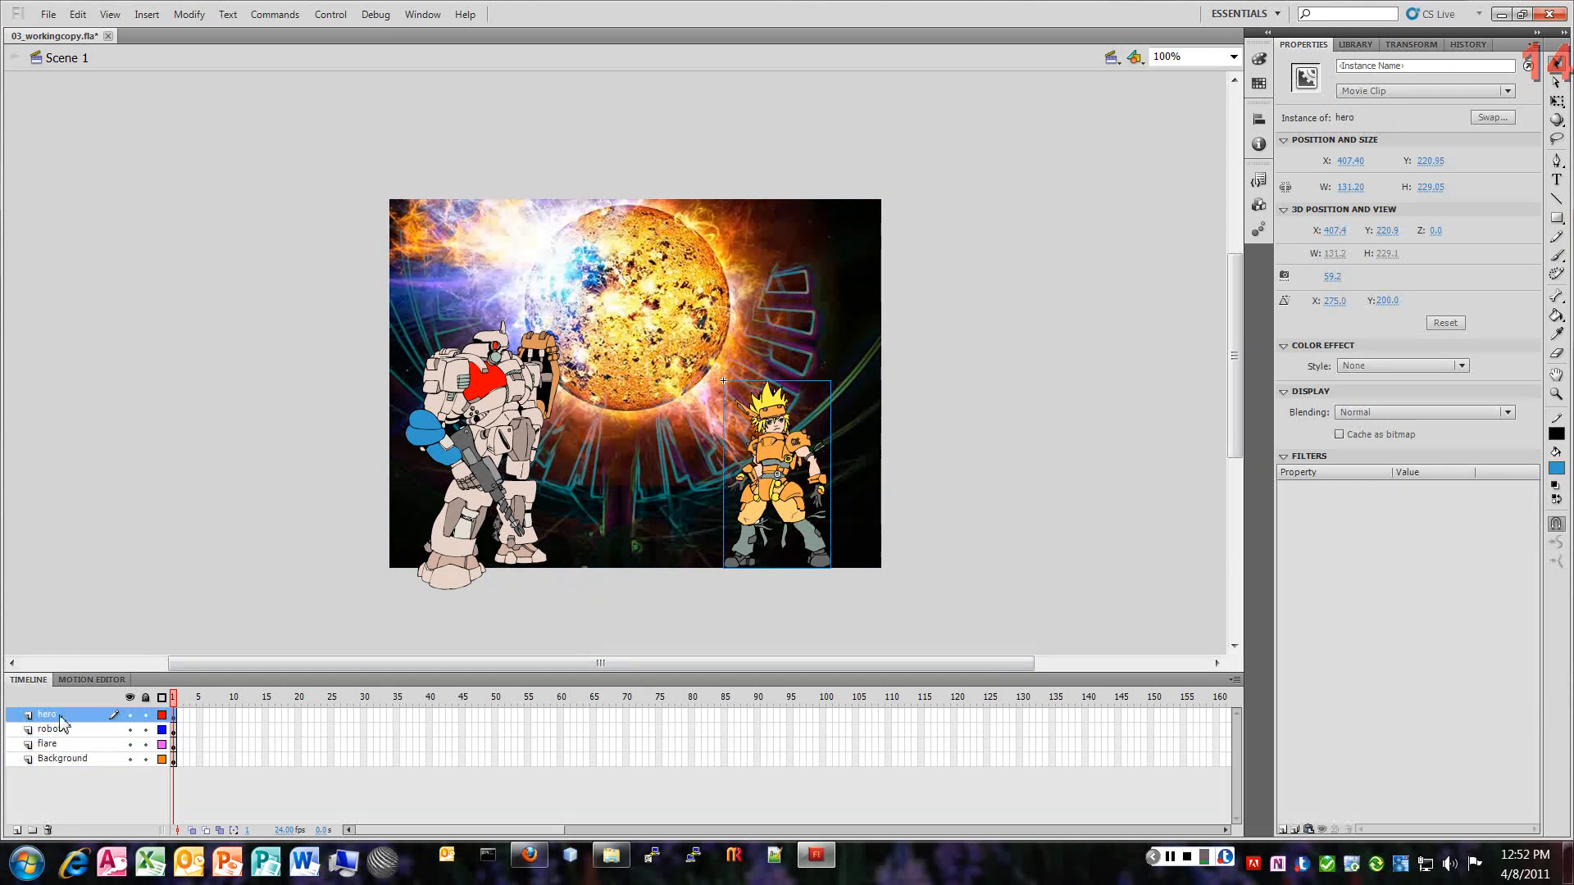
pyautogui.click(463, 395)
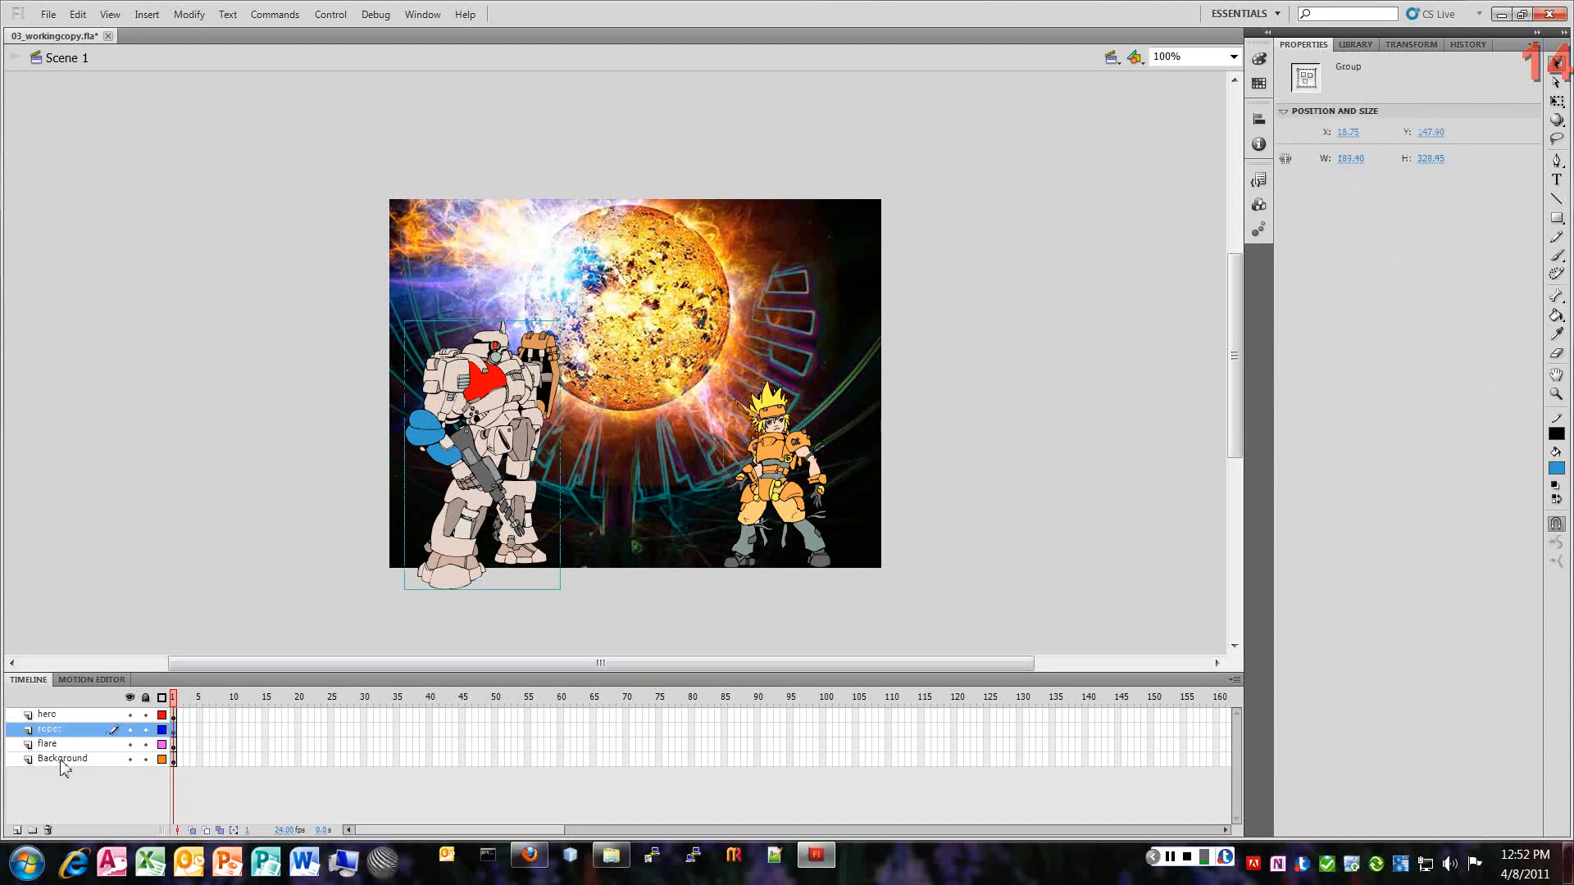
# Step: Add a second robot from the library to the robot layer and place it behind the hero
pyautogui.click(1356, 46)
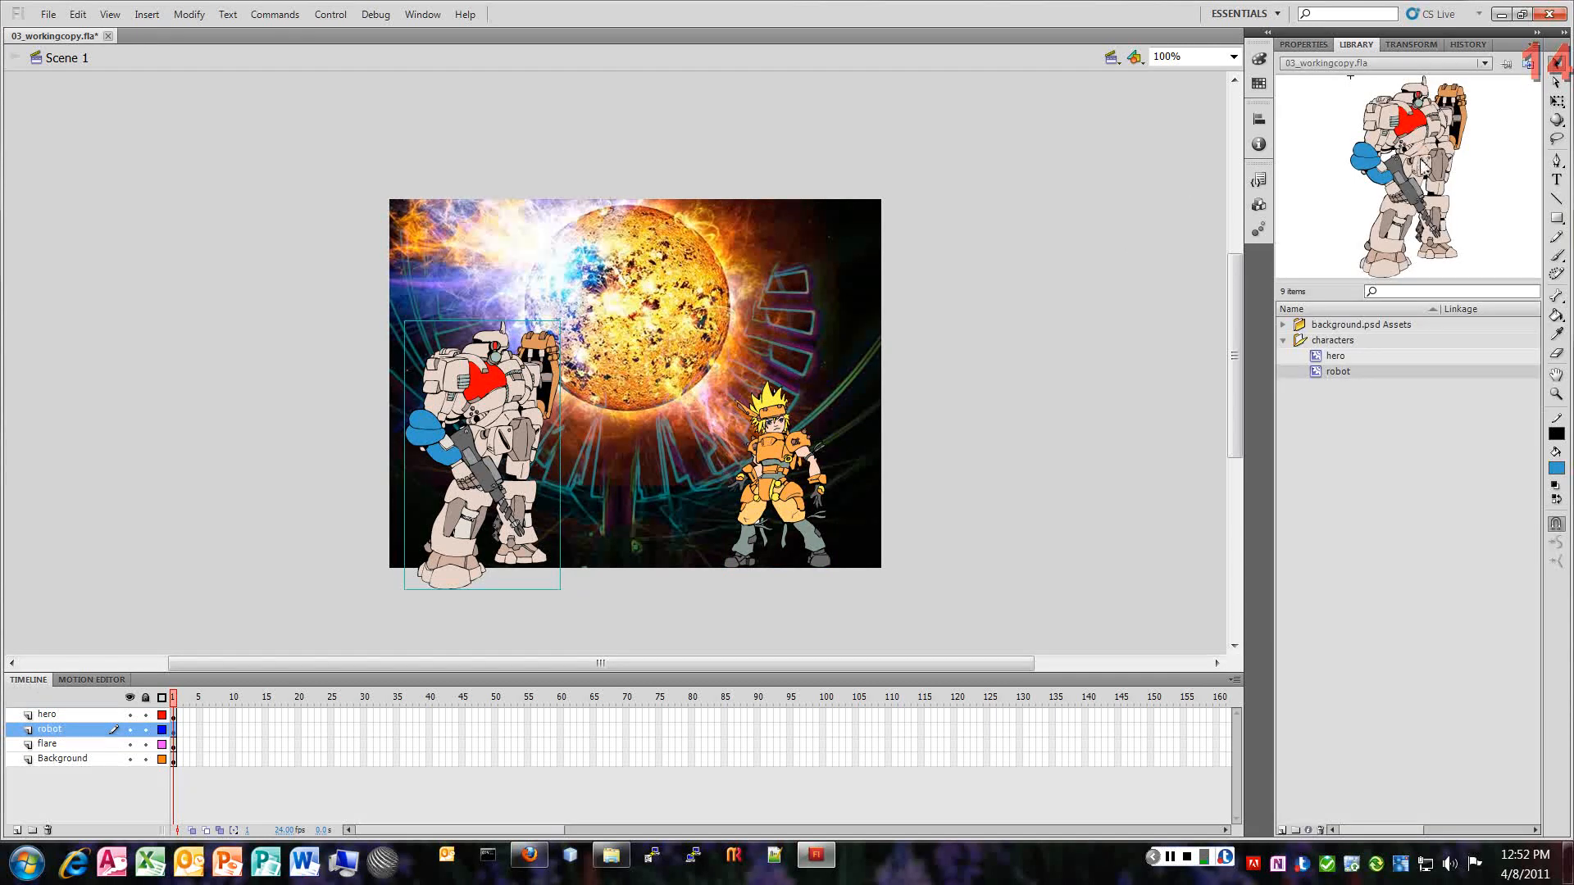
pyautogui.moveTo(1349, 190); pyautogui.dragTo(907, 428)
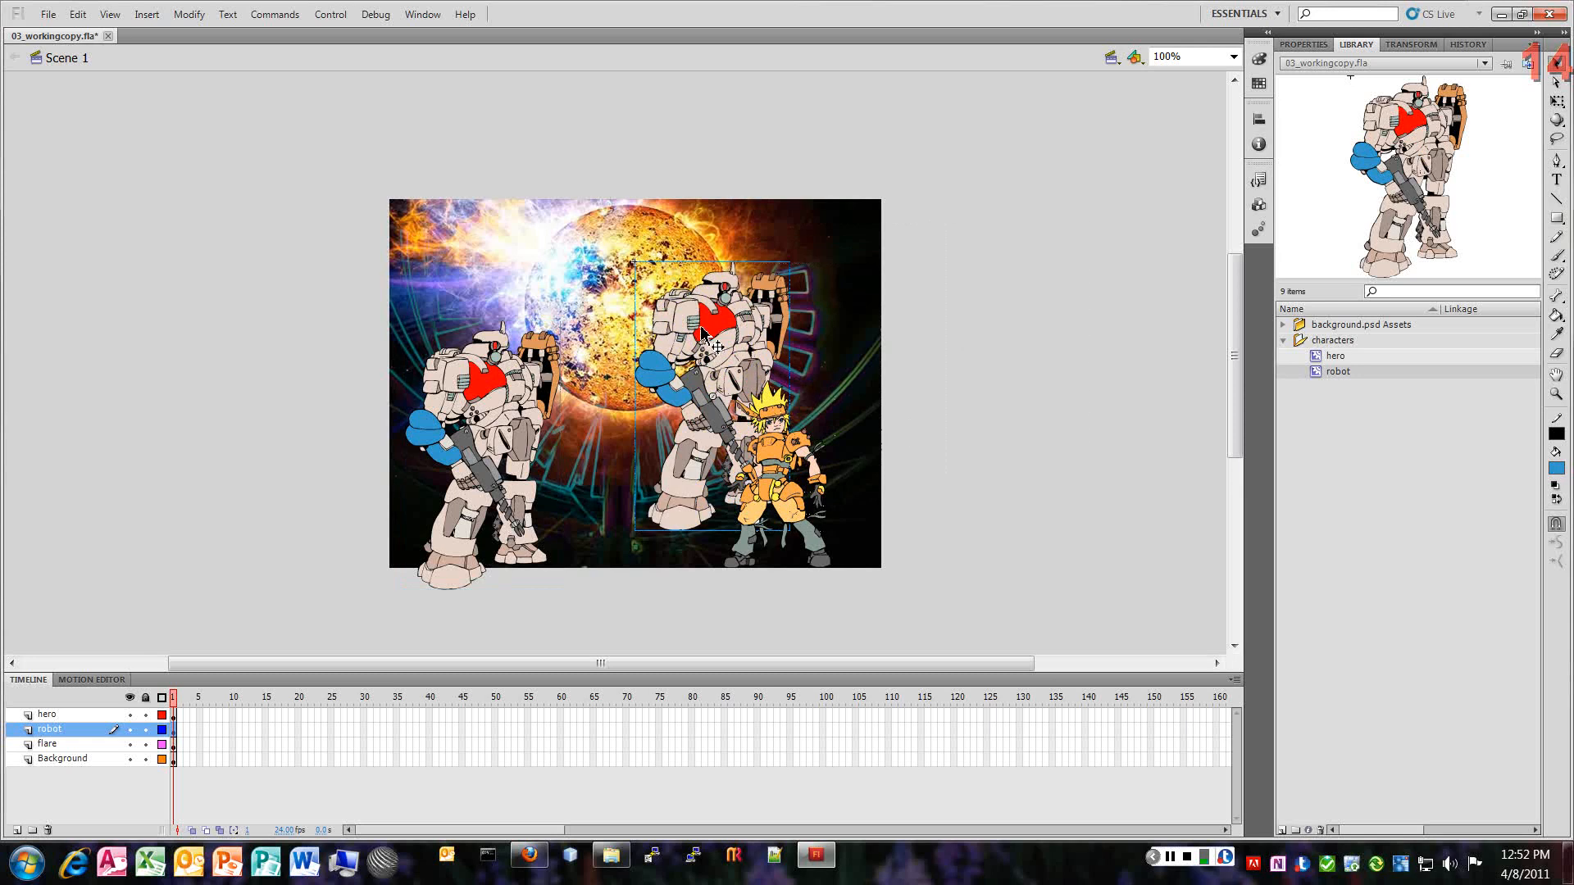
pyautogui.moveTo(698, 326); pyautogui.dragTo(767, 327)
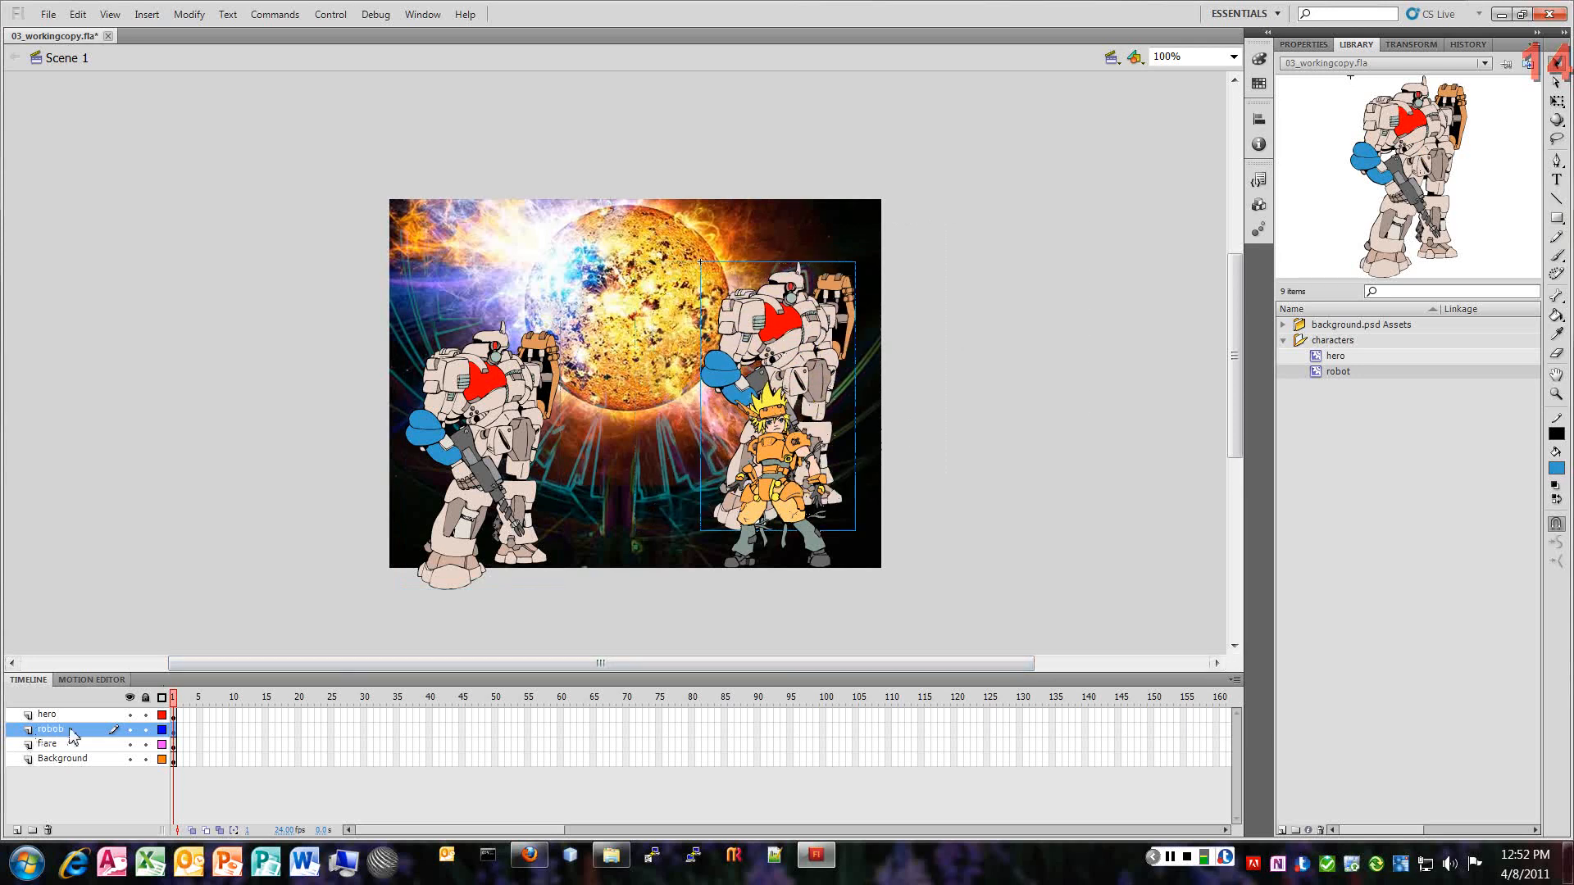
# Step: Hide and show the robot layer twice to check that it holds both robots
pyautogui.click(129, 730)
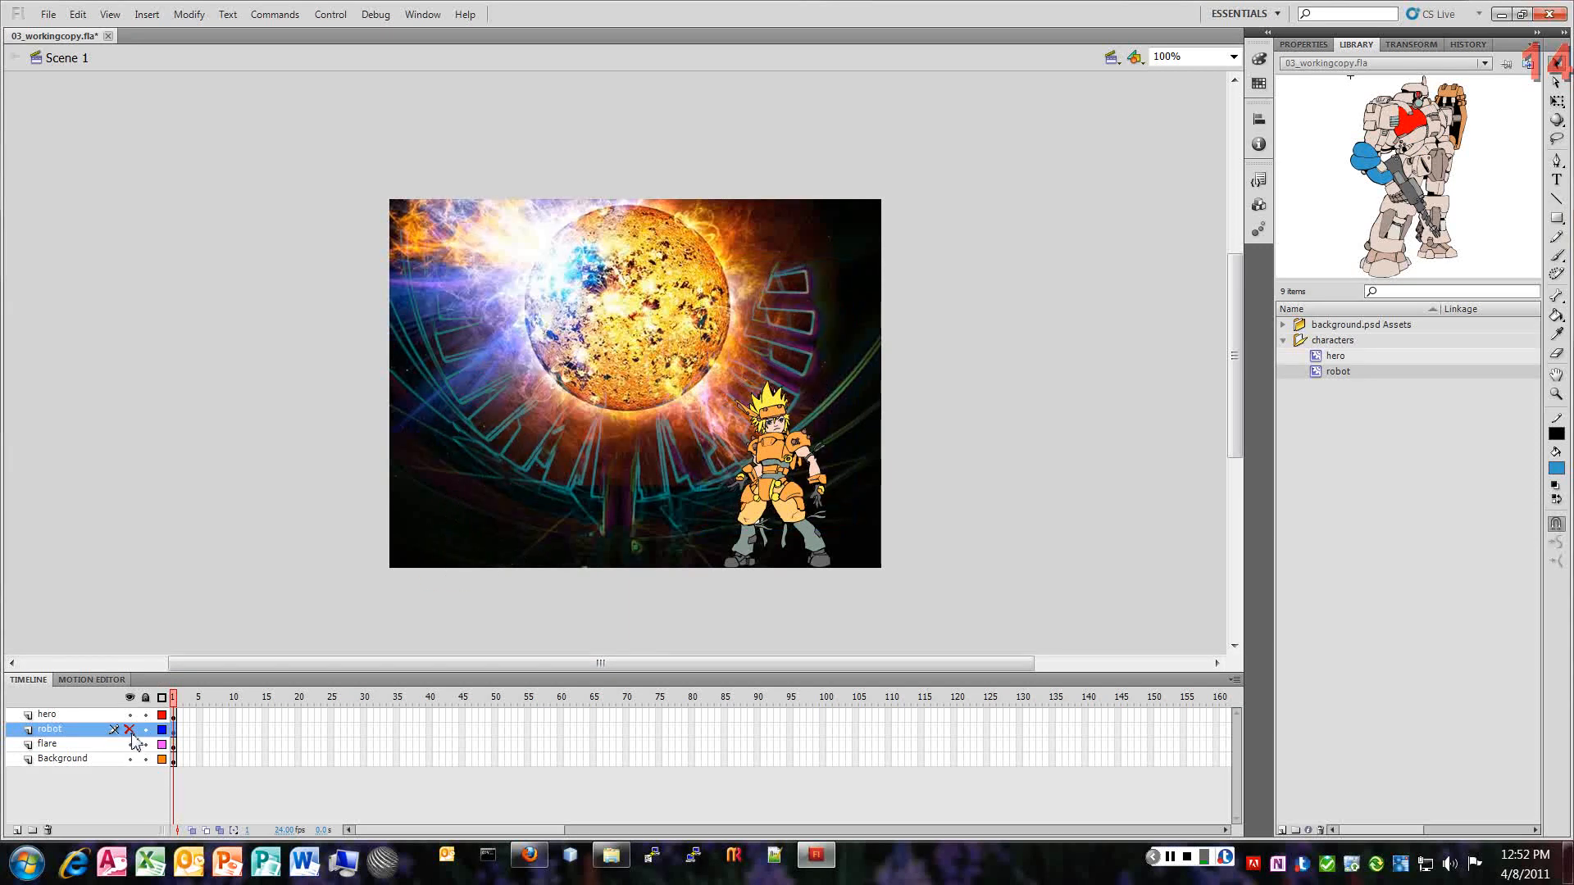
pyautogui.click(131, 731)
pyautogui.click(132, 731)
pyautogui.click(131, 731)
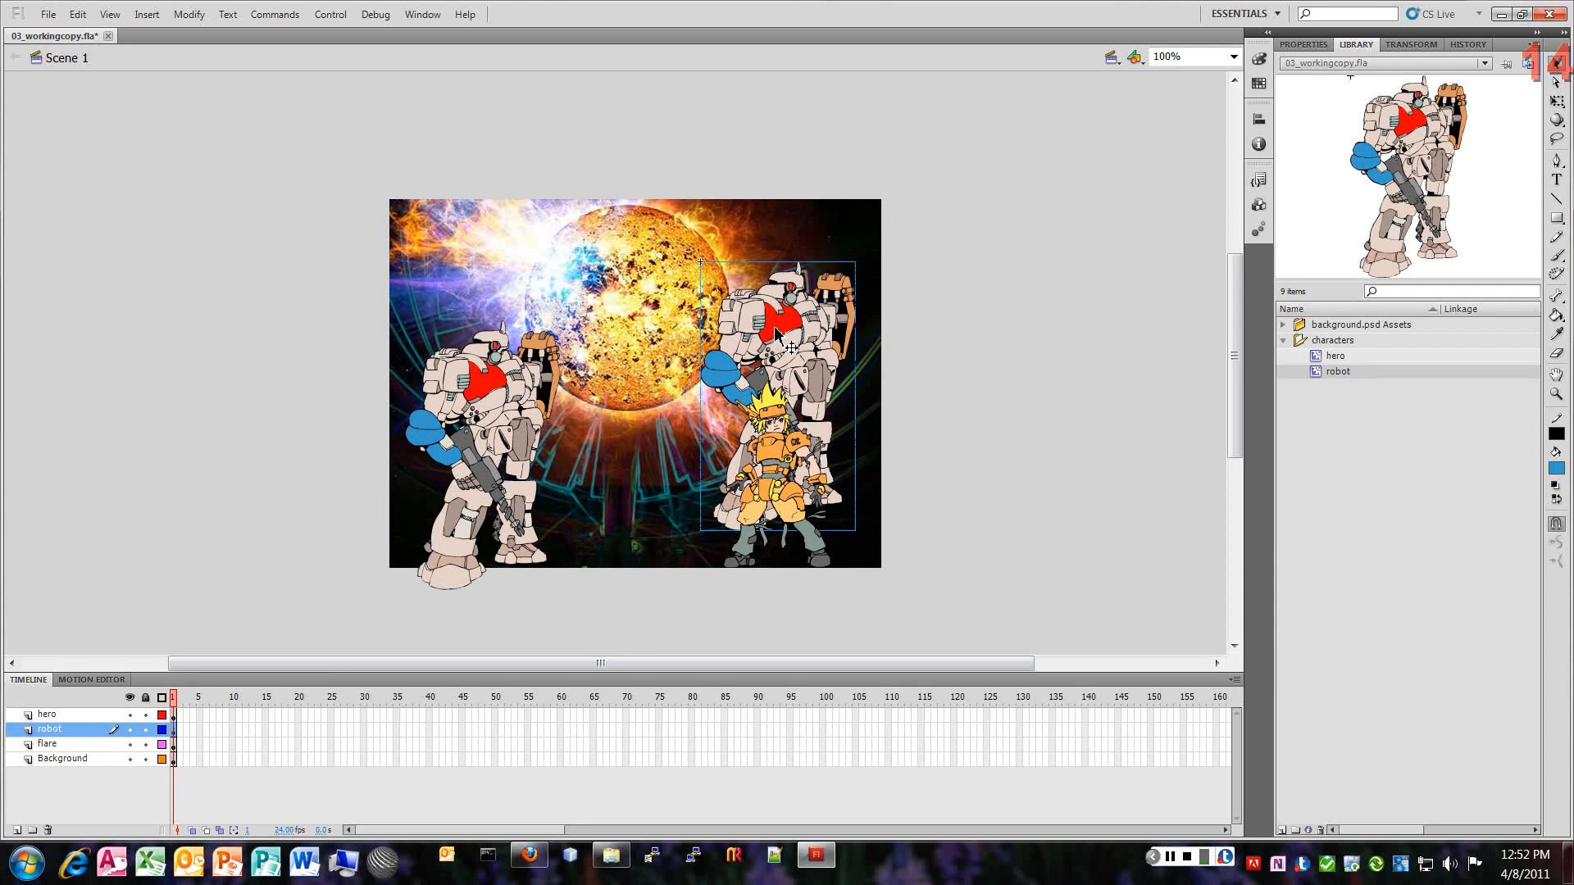
# Step: Move the second robot toward the middle of the stage and try resizing its width with the Free Transform tool
pyautogui.moveTo(777, 332); pyautogui.dragTo(744, 332)
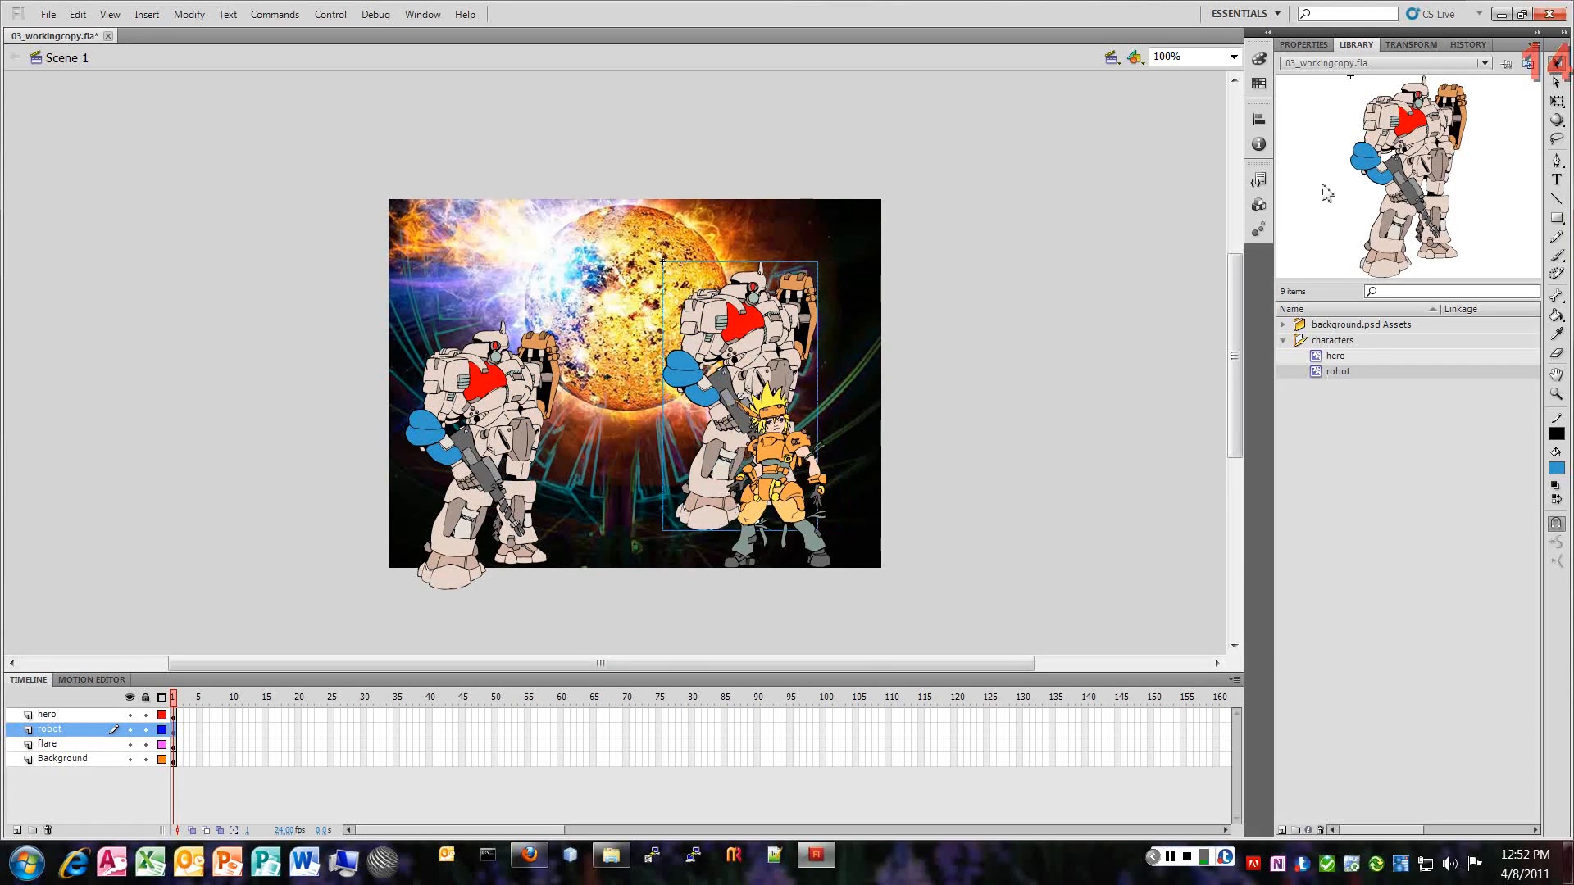
pyautogui.click(1558, 102)
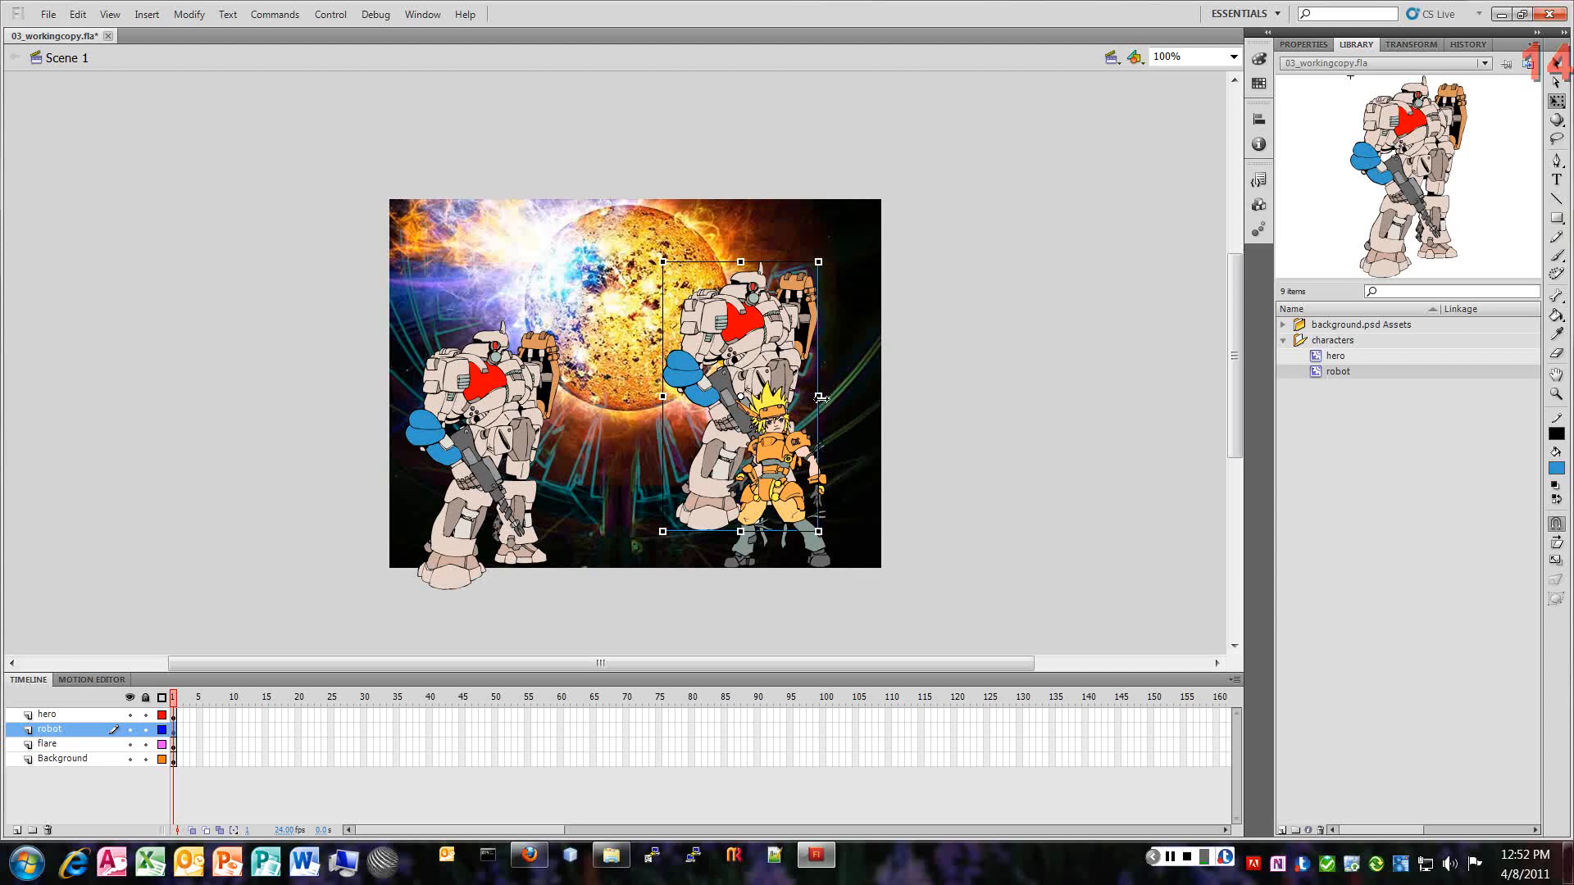
pyautogui.moveTo(820, 397); pyautogui.dragTo(688, 401)
pyautogui.moveTo(726, 334); pyautogui.dragTo(681, 335)
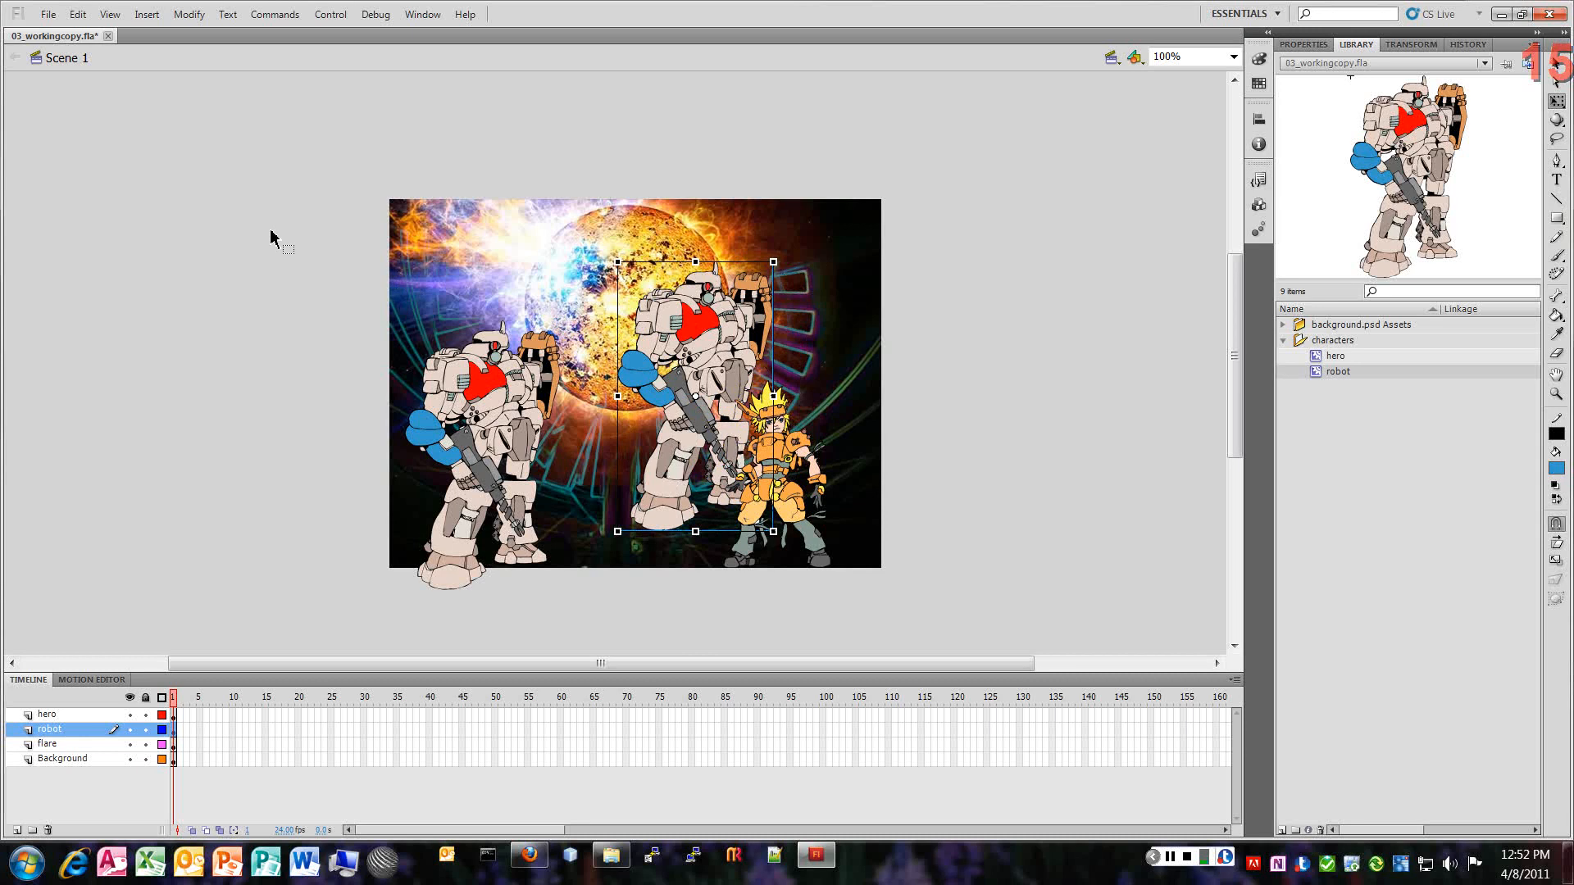
# Step: Flip the second robot vertically
pyautogui.click(189, 17)
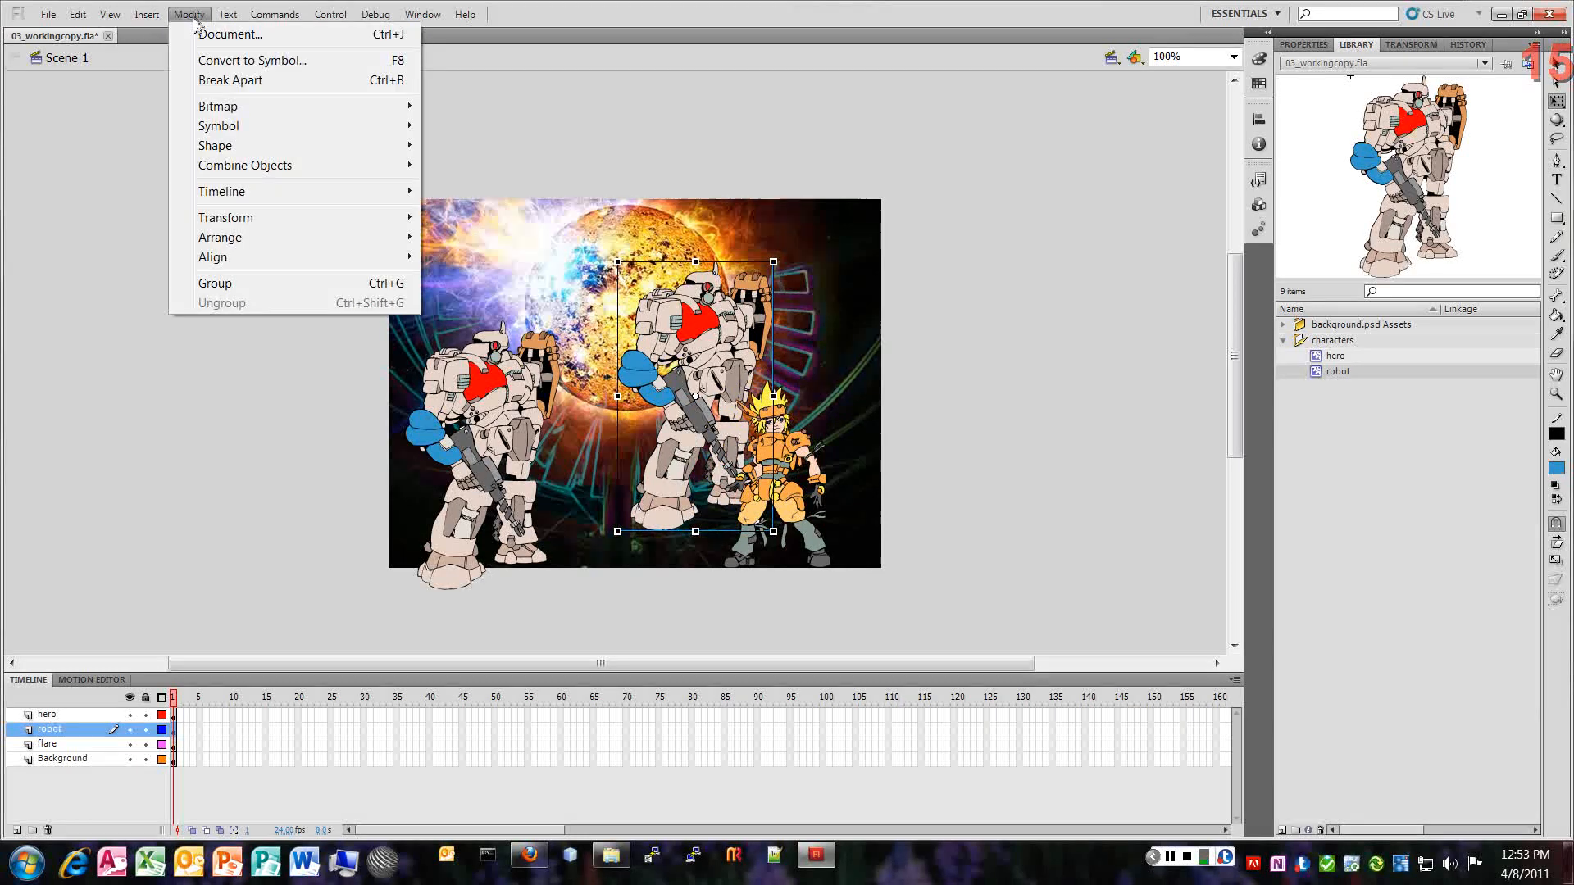
pyautogui.moveTo(262, 221)
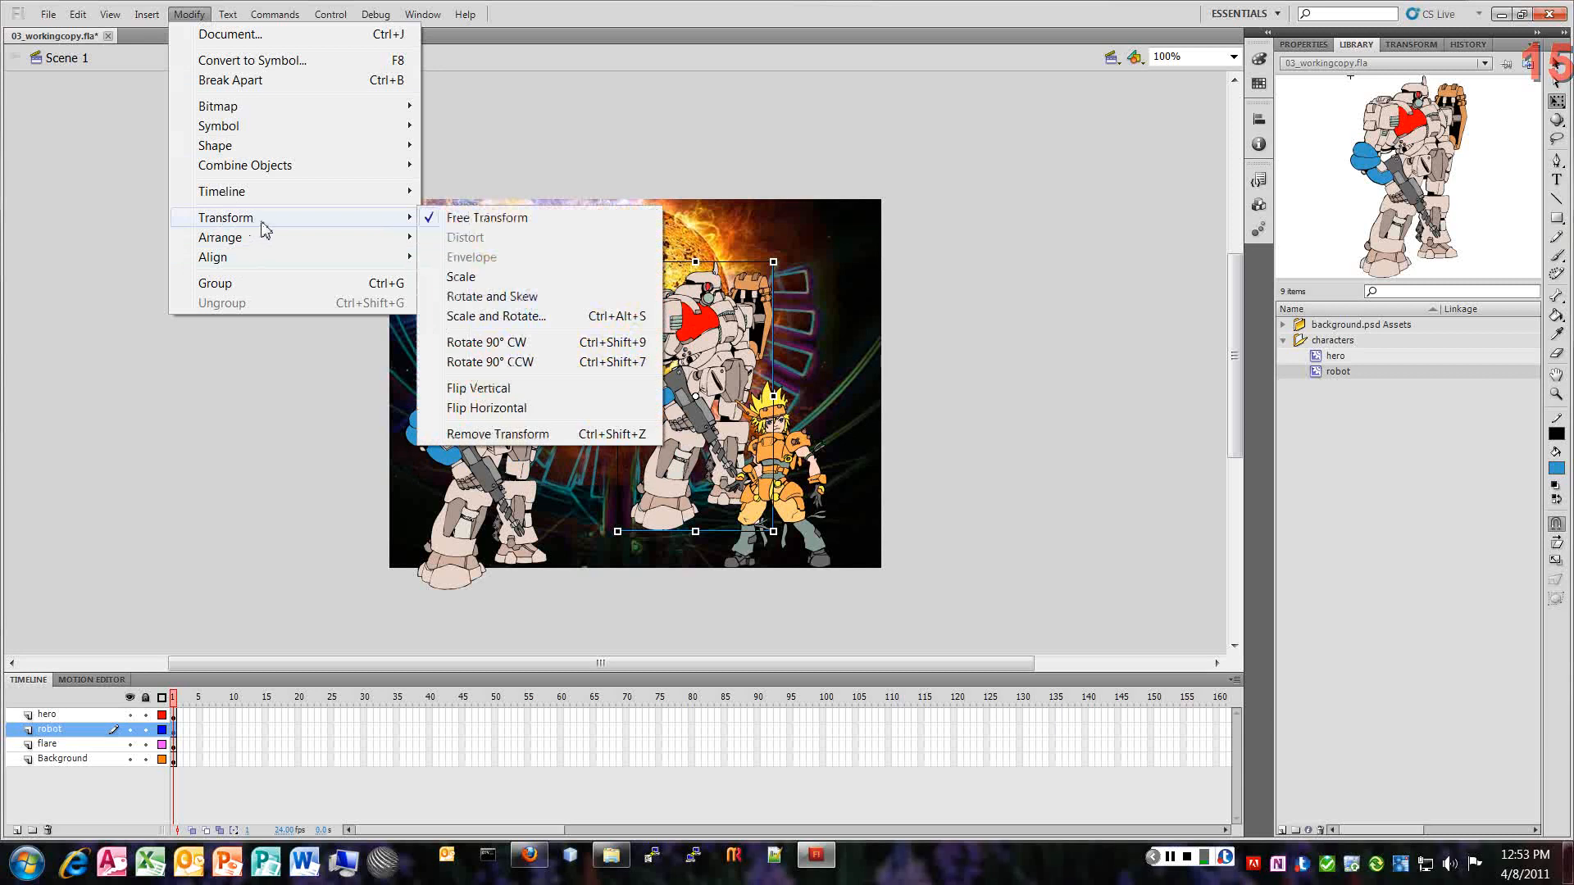
pyautogui.click(515, 390)
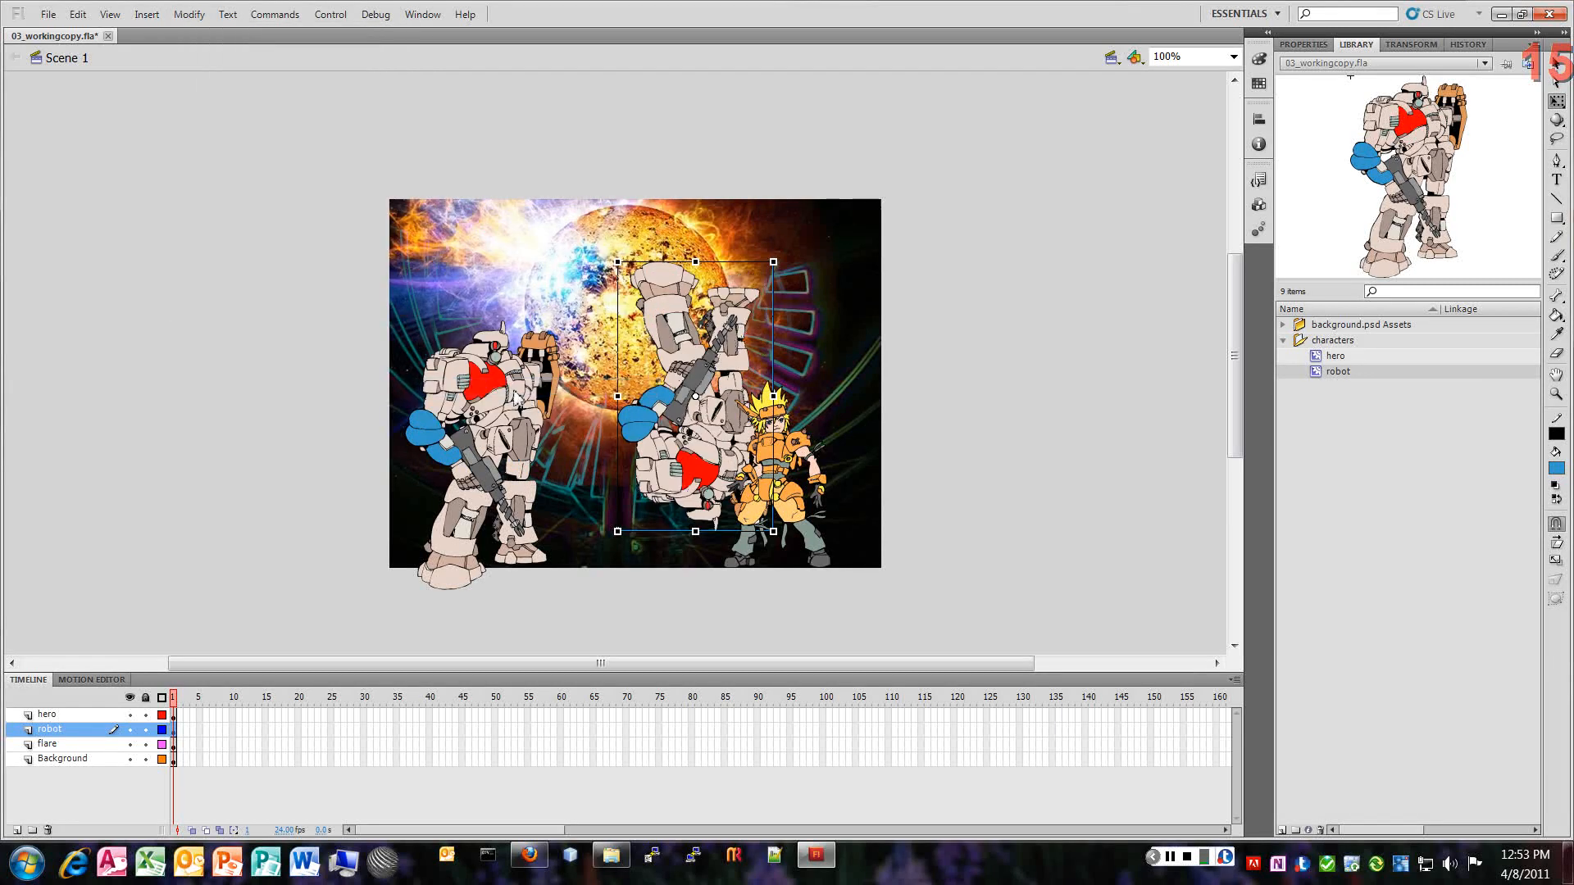
# Step: Undo the second robot's vertical flip
pyautogui.click(189, 14)
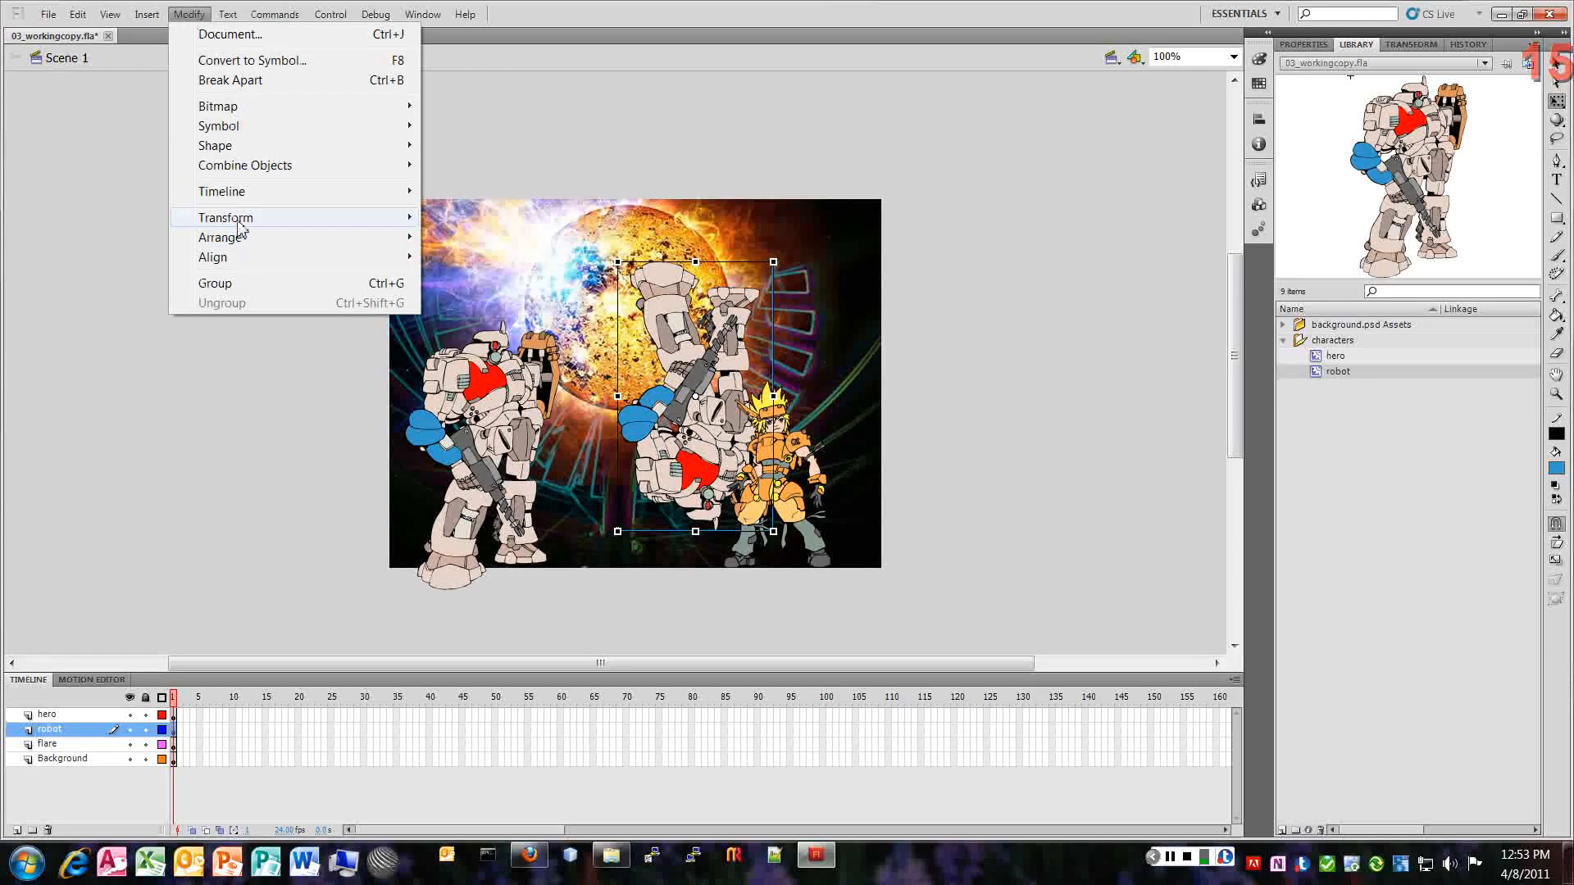
pyautogui.click(855, 153)
pyautogui.click(856, 163)
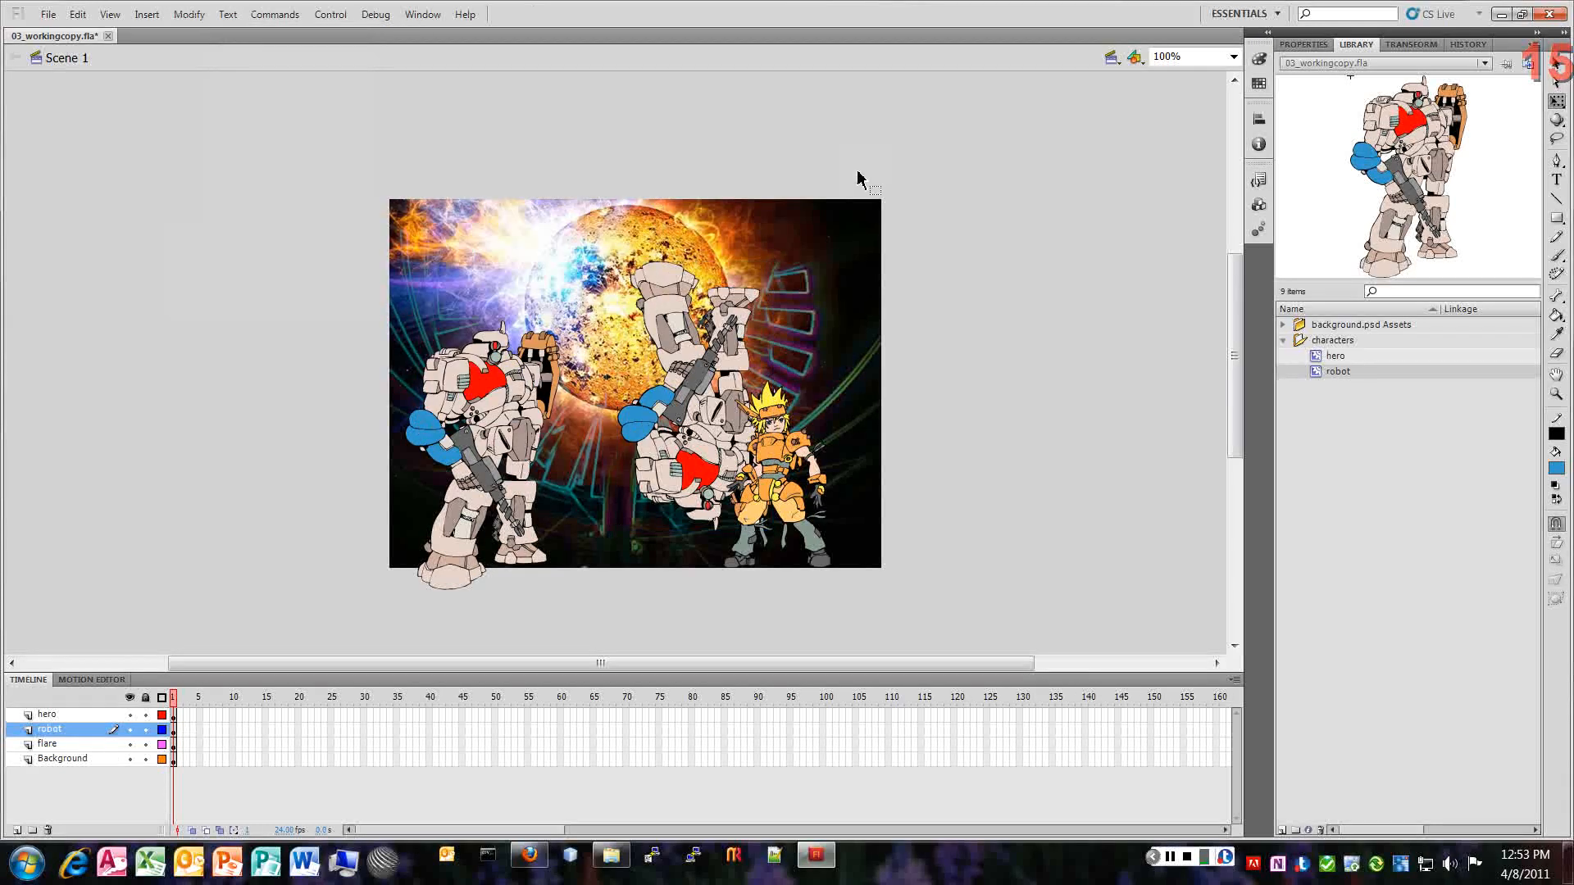
pyautogui.hotkey('ctrl', 'z')
pyautogui.hotkey('ctrl', 'z')
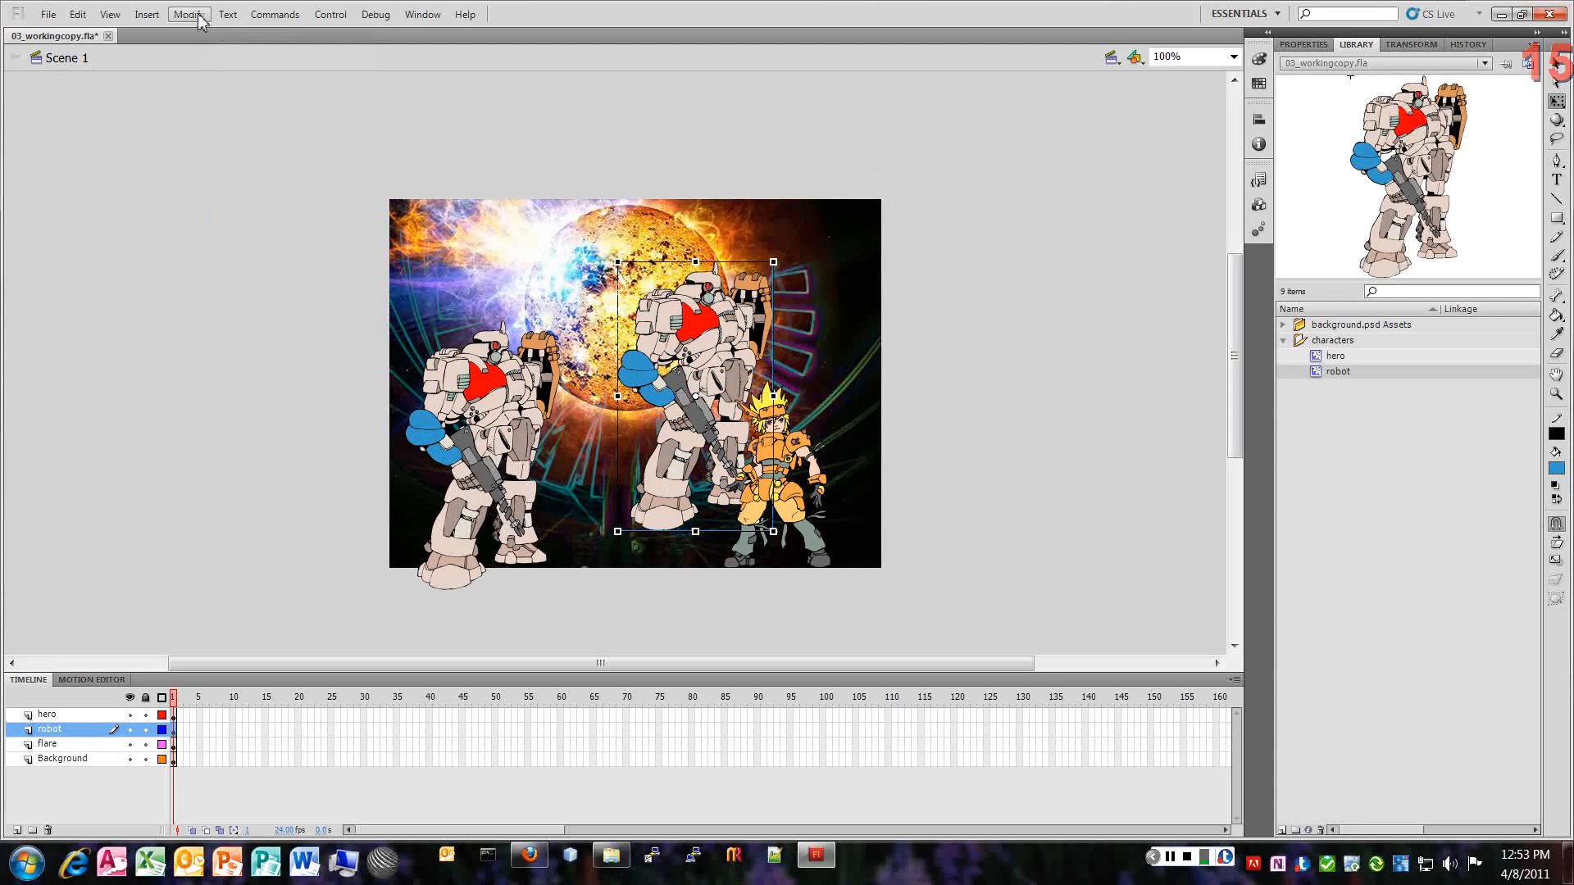
# Step: Flip the second robot horizontally and shift it slightly up behind the hero
pyautogui.click(200, 21)
pyautogui.moveTo(309, 218)
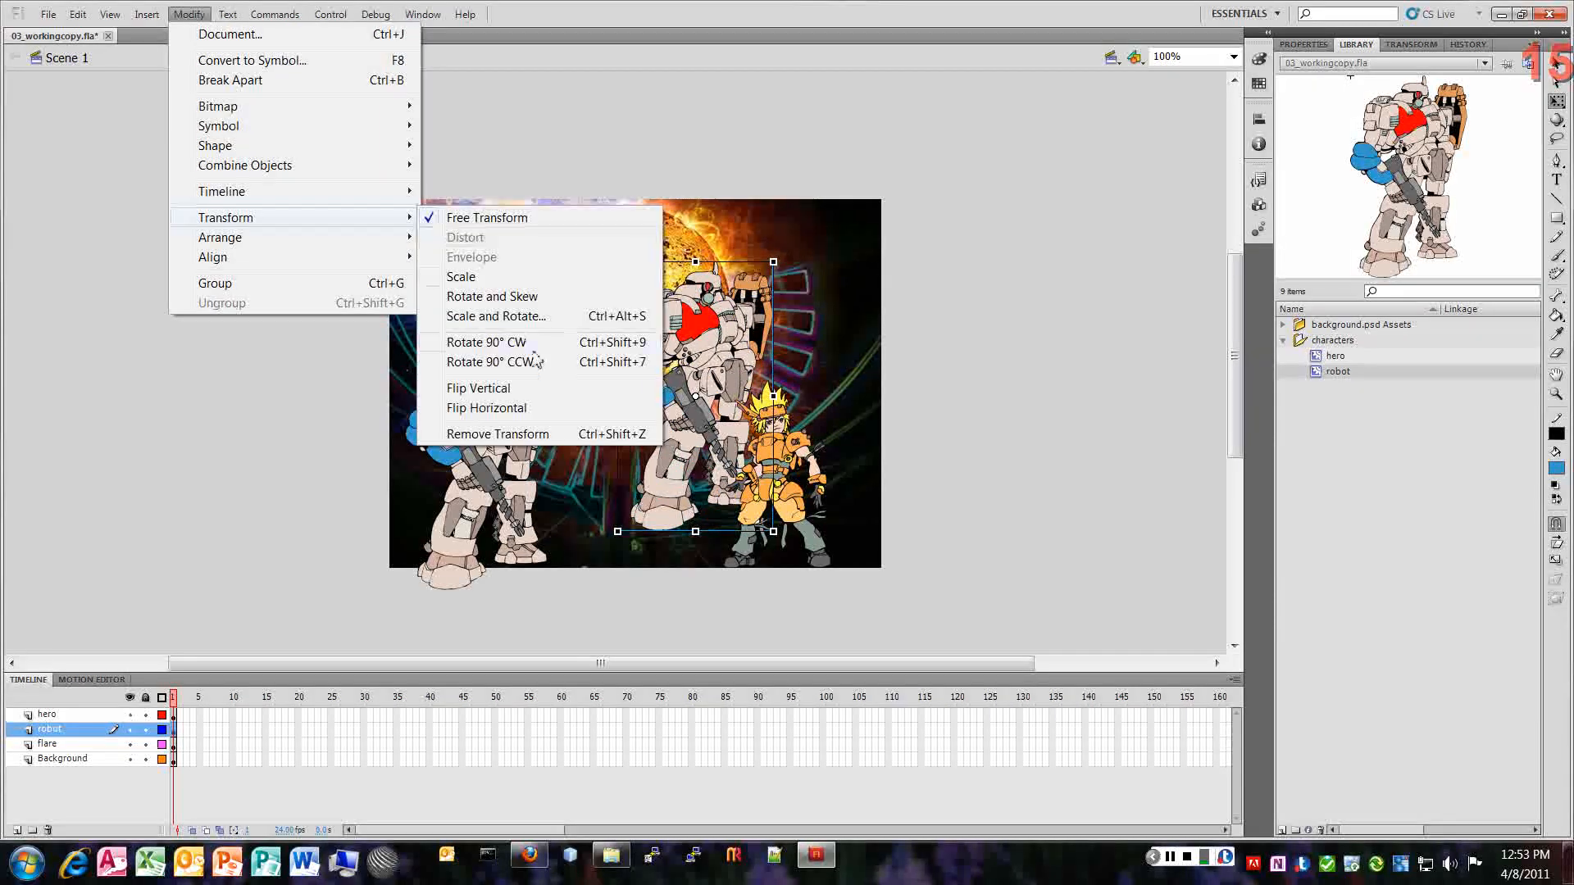
pyautogui.click(537, 416)
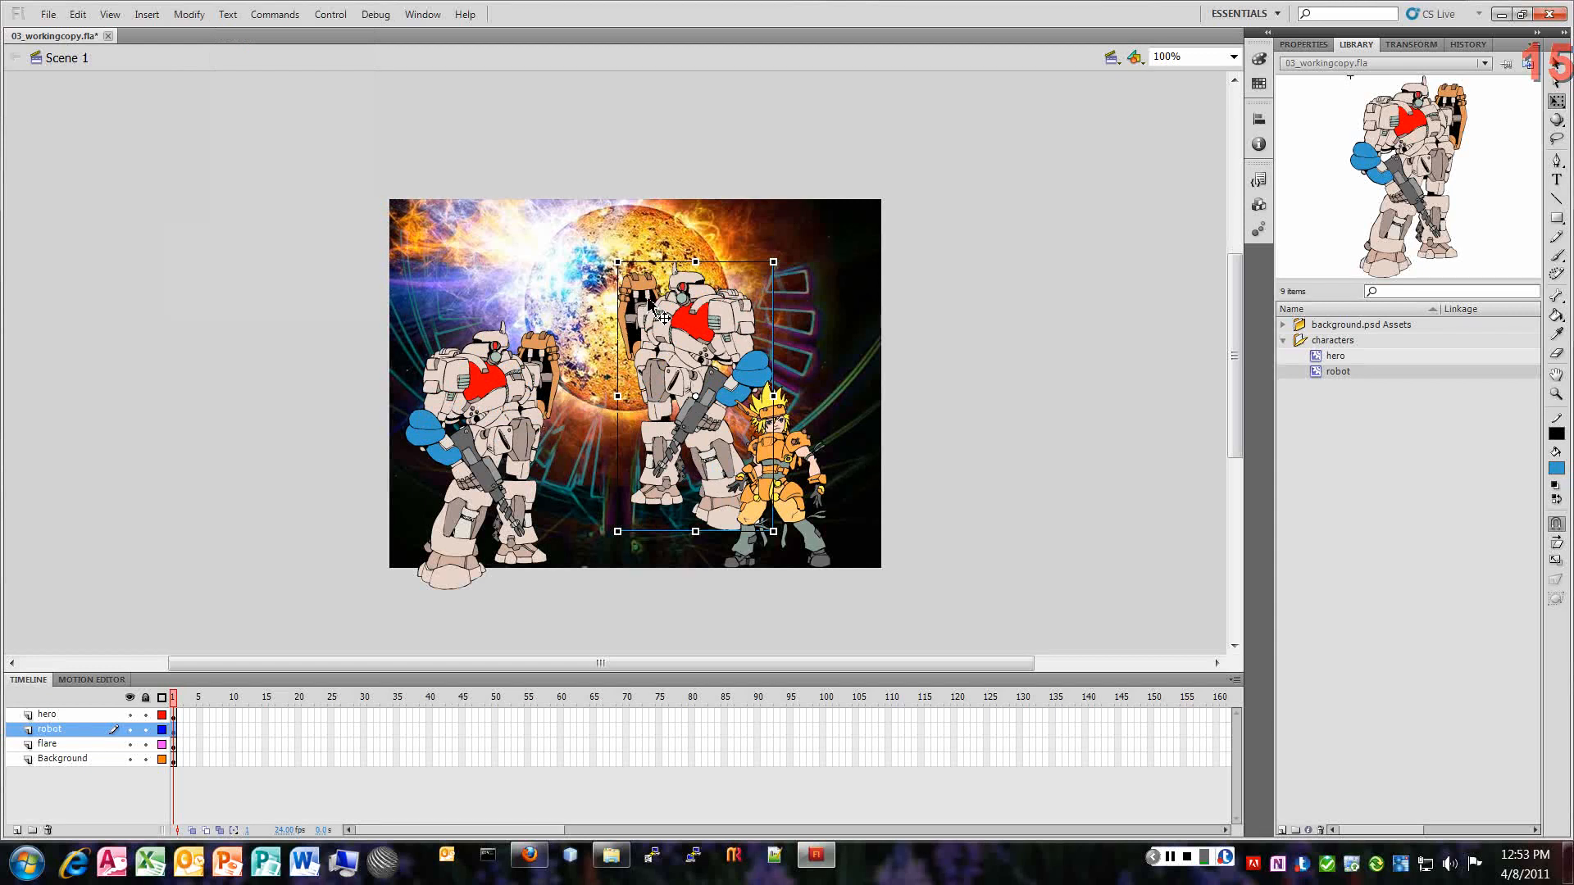
pyautogui.moveTo(691, 321)
pyautogui.mouseDown()
pyautogui.moveTo(731, 320)
pyautogui.moveTo(702, 307)
pyautogui.mouseUp()
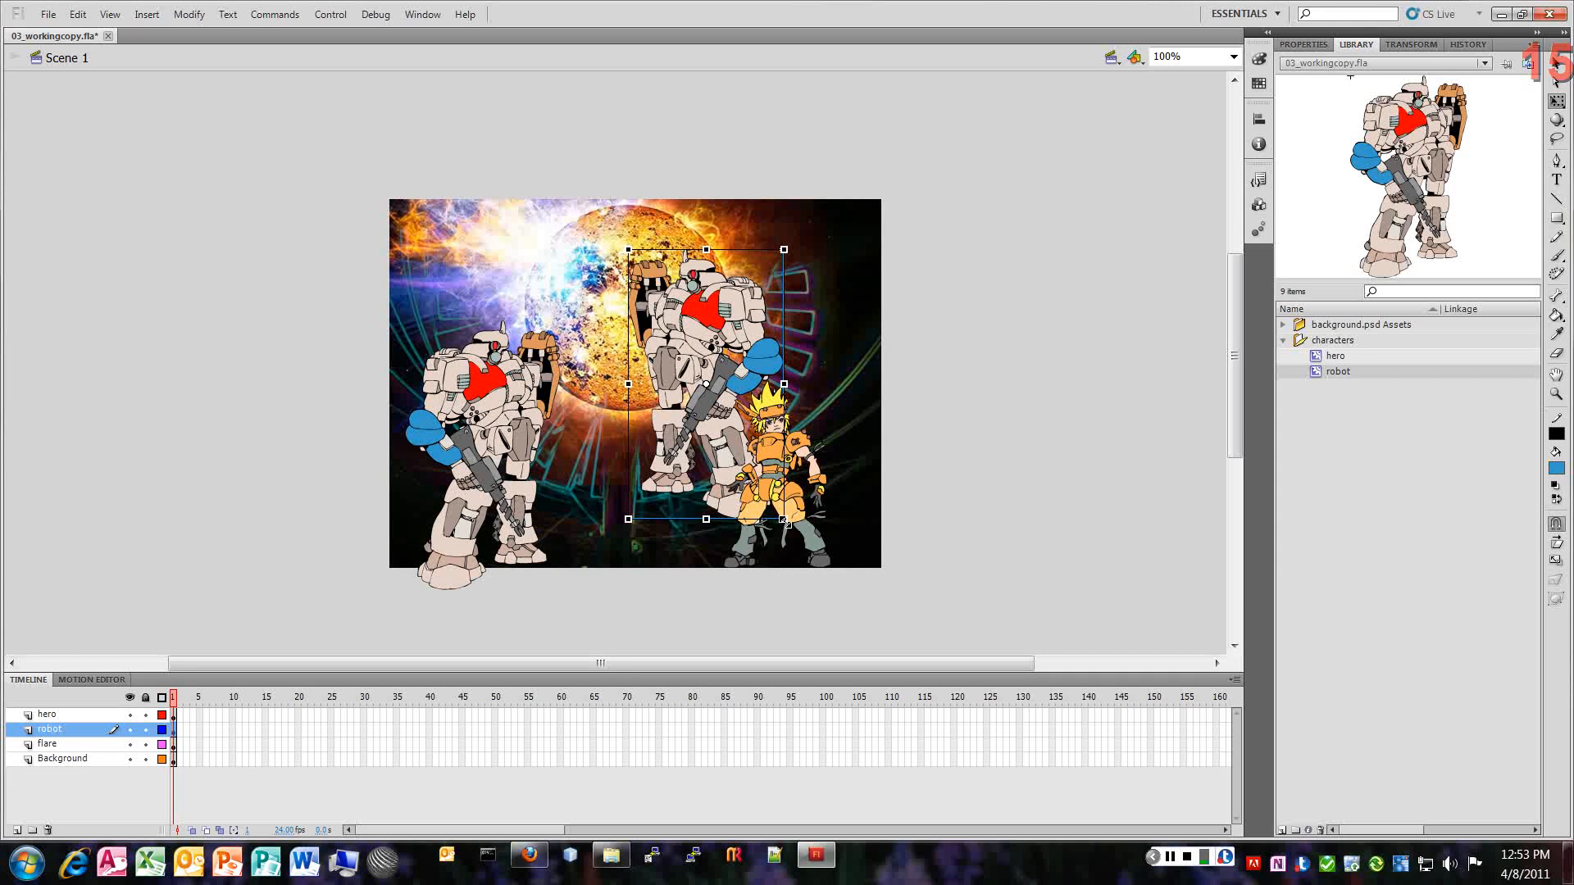
# Step: Try resizing the second robot freely from its corner without keeping its proportions, and undo the distortion
pyautogui.moveTo(782, 521)
pyautogui.mouseDown()
pyautogui.moveTo(734, 459)
pyautogui.moveTo(774, 513)
pyautogui.moveTo(732, 486)
pyautogui.moveTo(770, 496)
pyautogui.moveTo(808, 562)
pyautogui.moveTo(771, 494)
pyautogui.mouseUp()
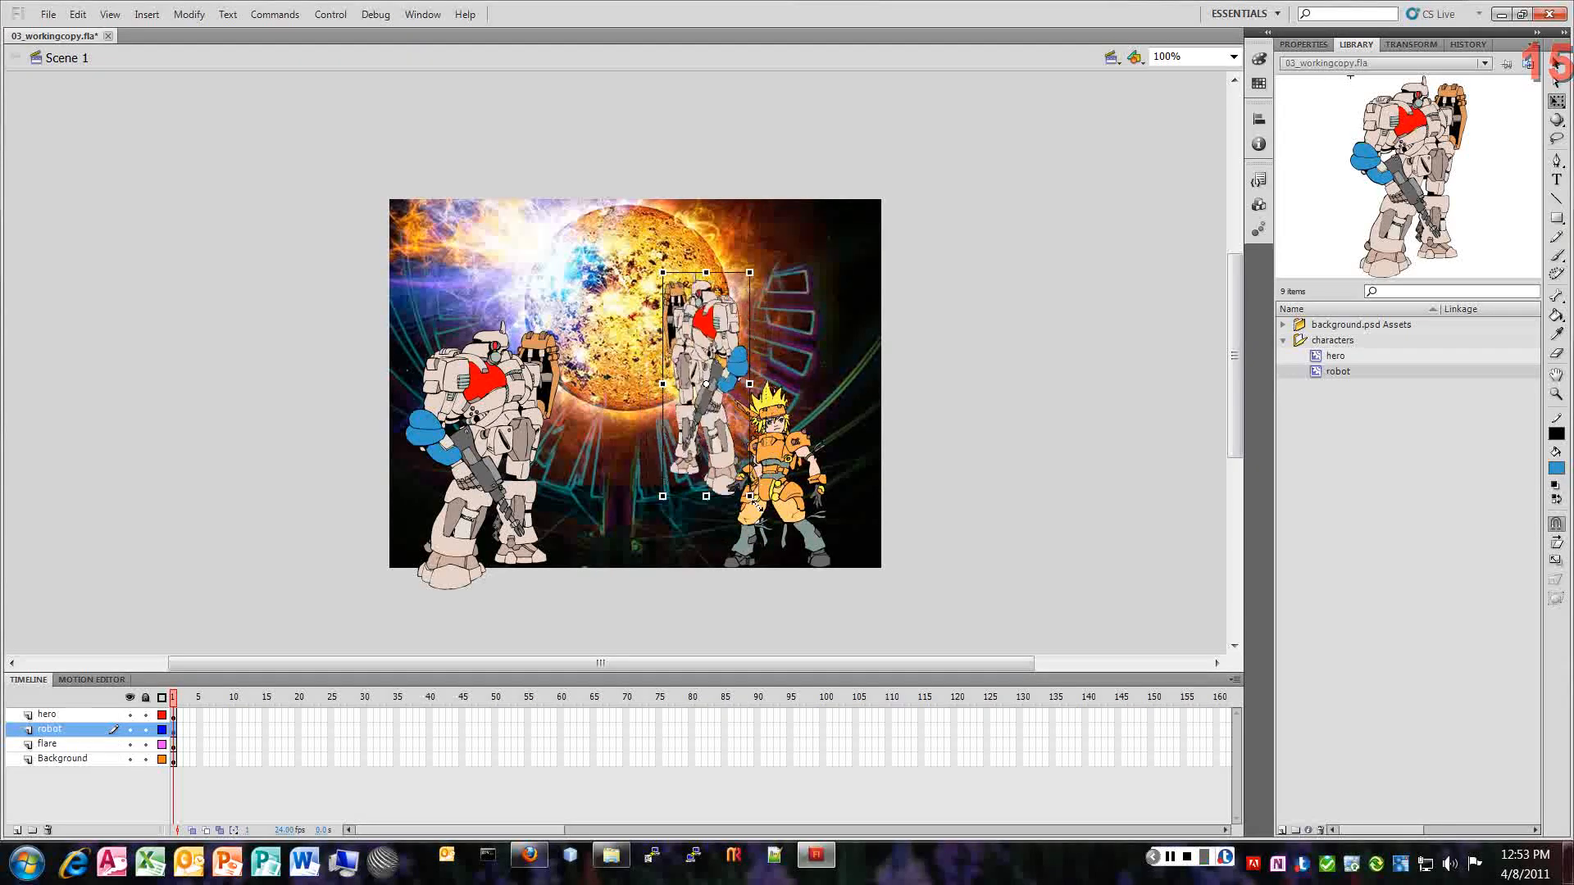
pyautogui.moveTo(751, 500); pyautogui.dragTo(987, 533)
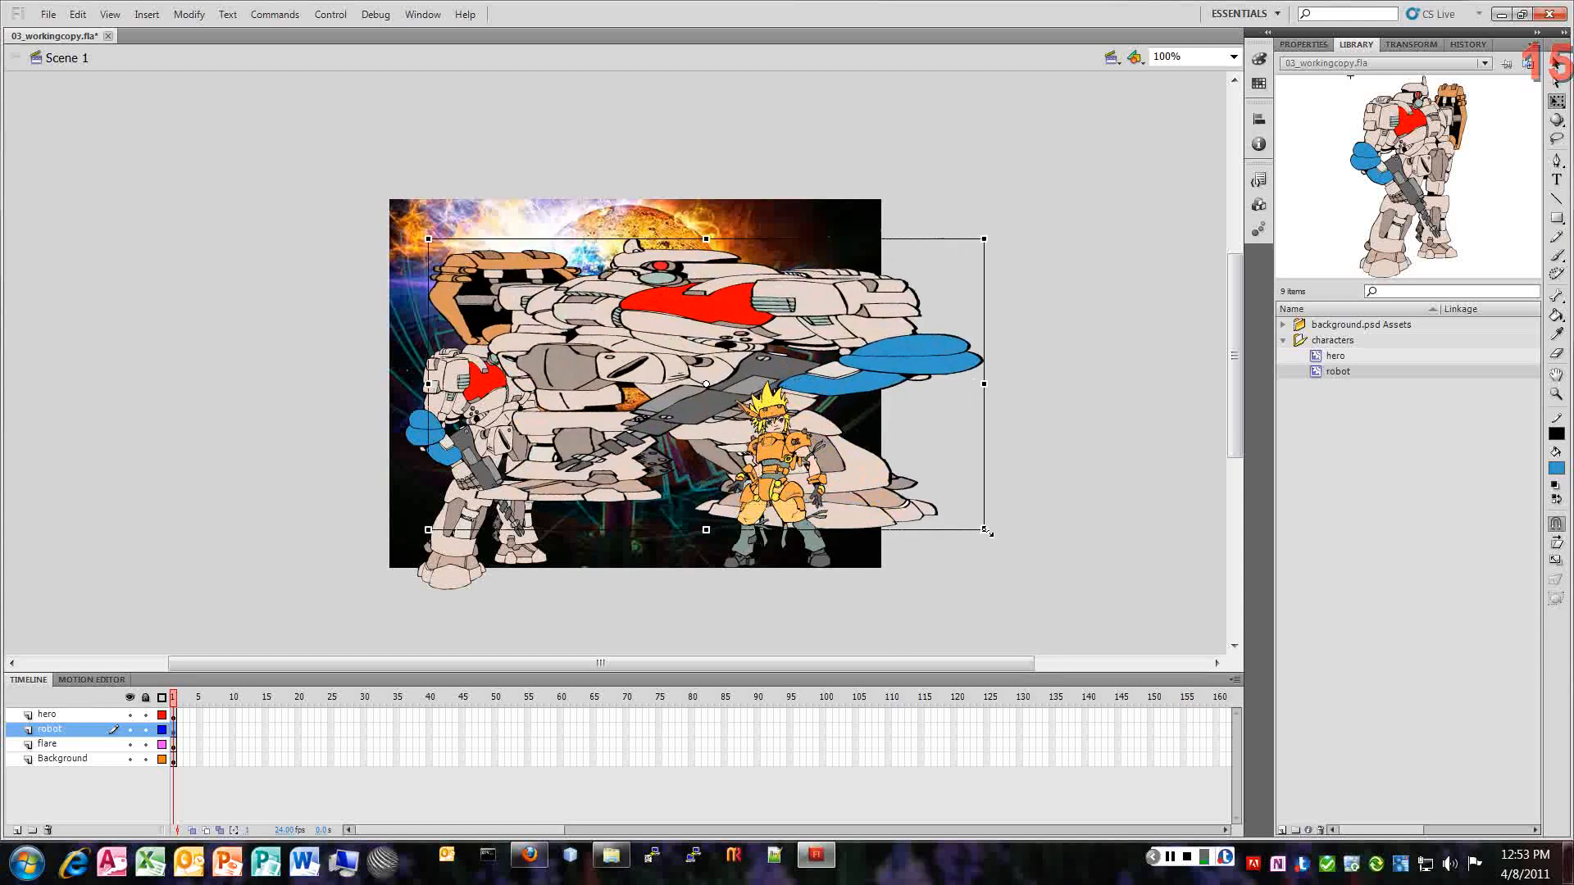
pyautogui.hotkey('ctrl', 'z')
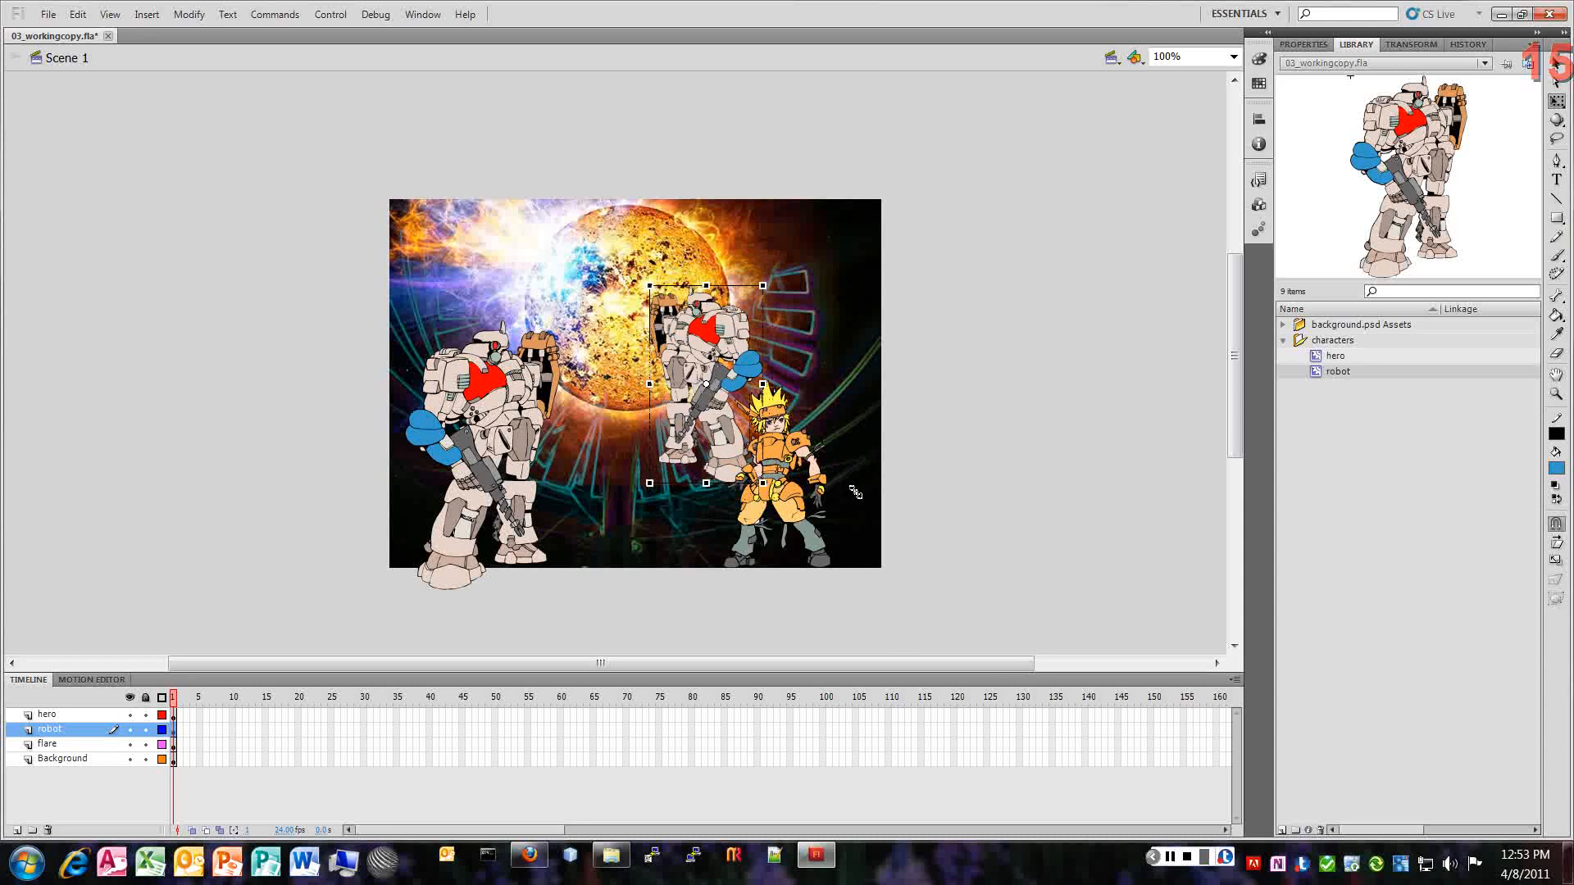
# Step: Scale the second robot down proportionally to about half its size and place it just behind the hero
pyautogui.moveTo(855, 492); pyautogui.dragTo(755, 449)
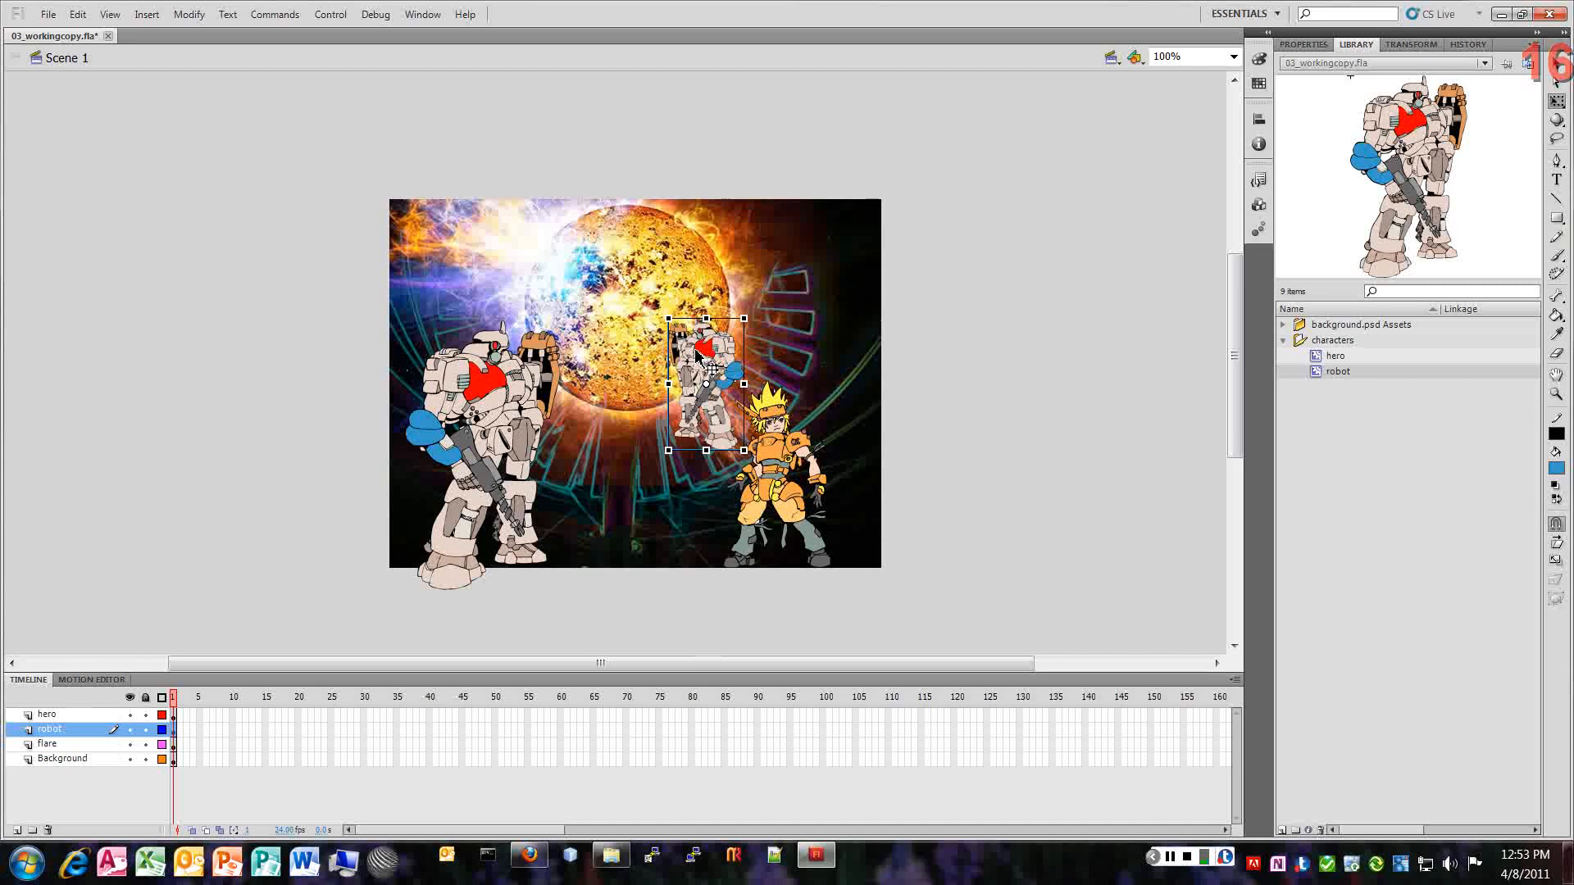
pyautogui.moveTo(697, 352); pyautogui.dragTo(706, 375)
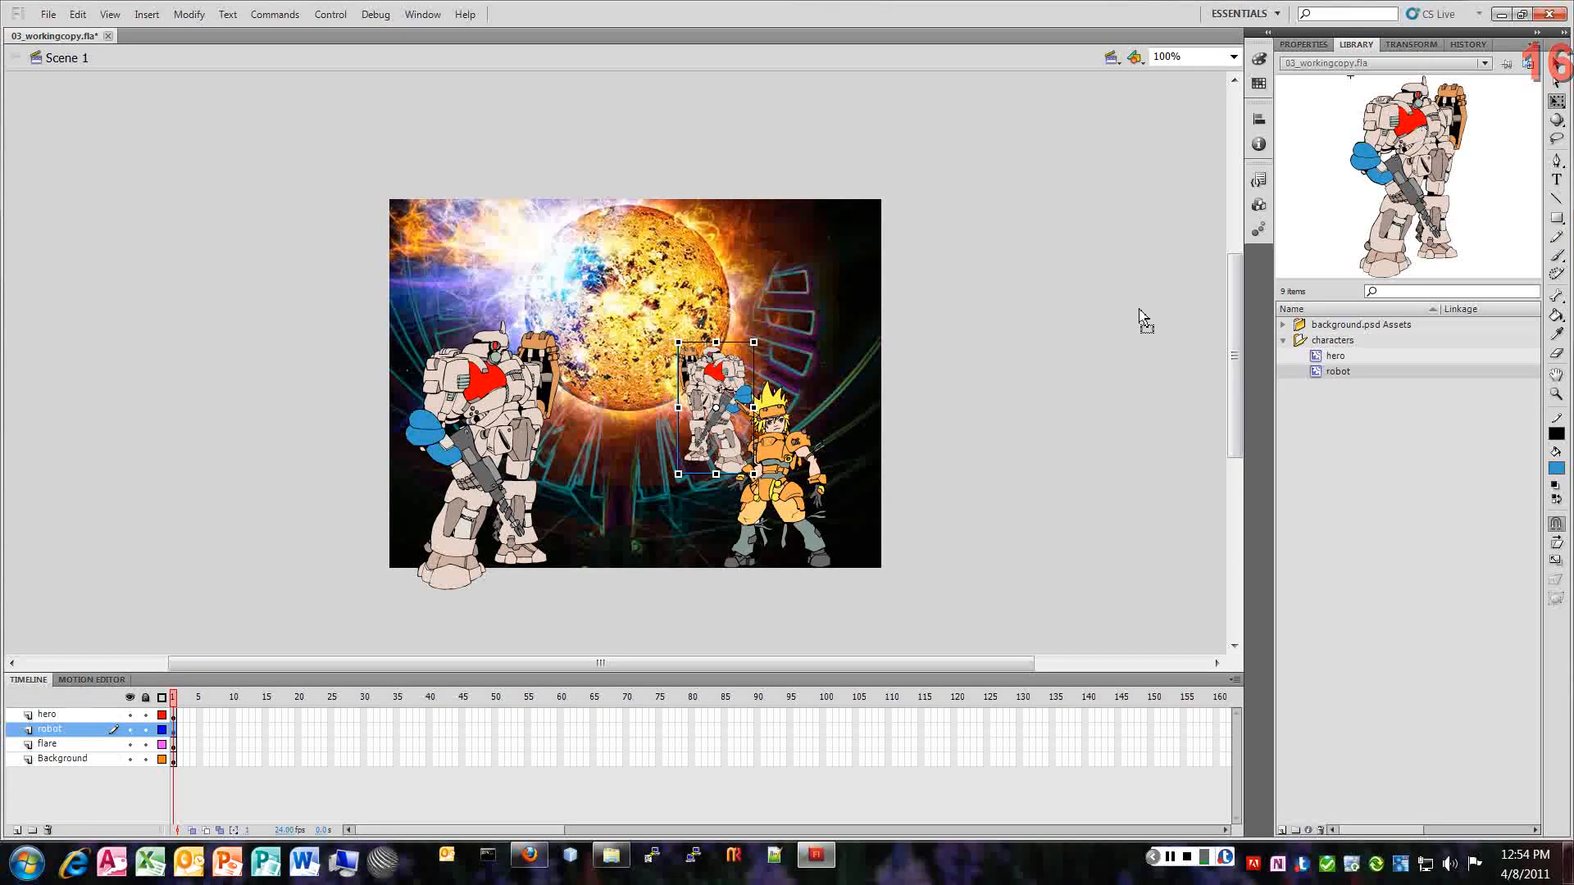
# Step: Place a third robot from the library at the stage's right edge, flipped horizontally and scaled down proportionally
pyautogui.moveTo(1140, 315); pyautogui.dragTo(894, 451)
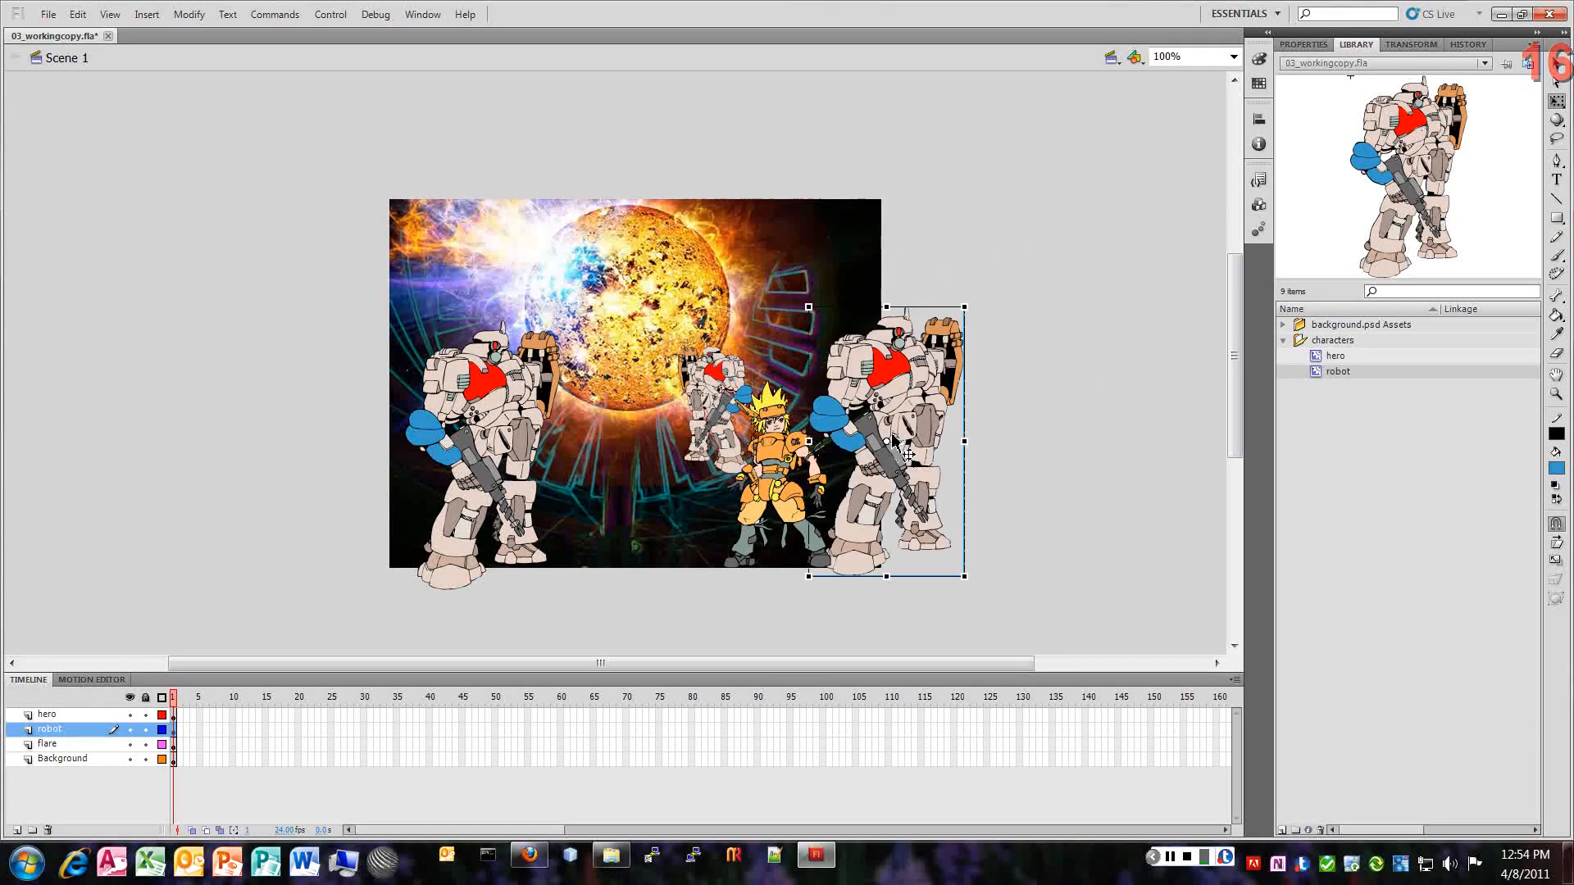
pyautogui.click(189, 15)
pyautogui.moveTo(253, 218)
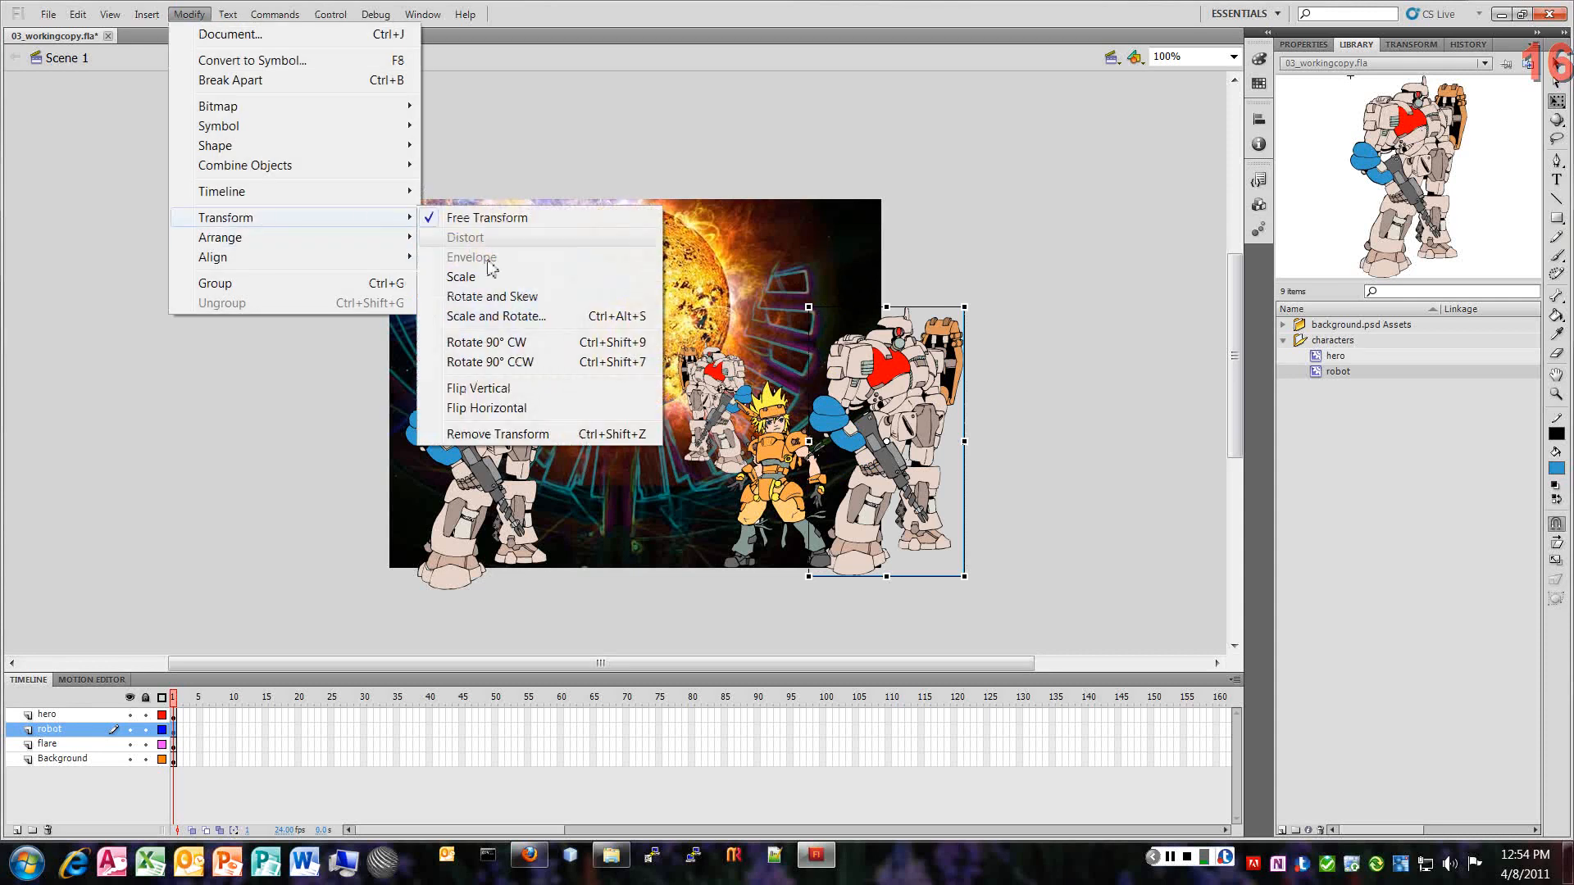
pyautogui.click(544, 407)
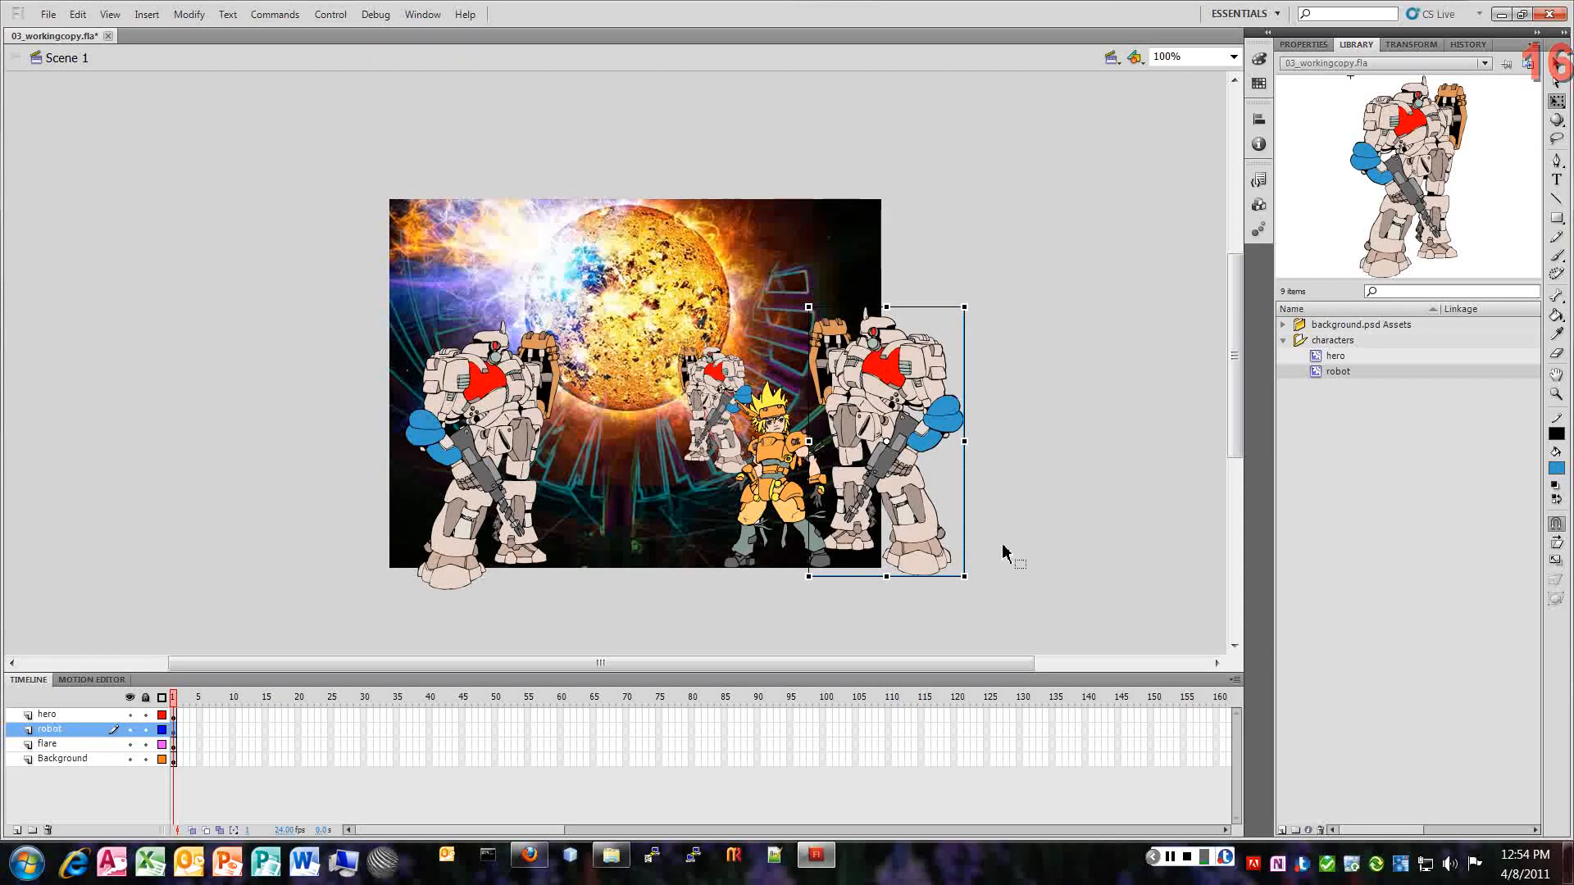
pyautogui.moveTo(968, 578); pyautogui.dragTo(941, 554)
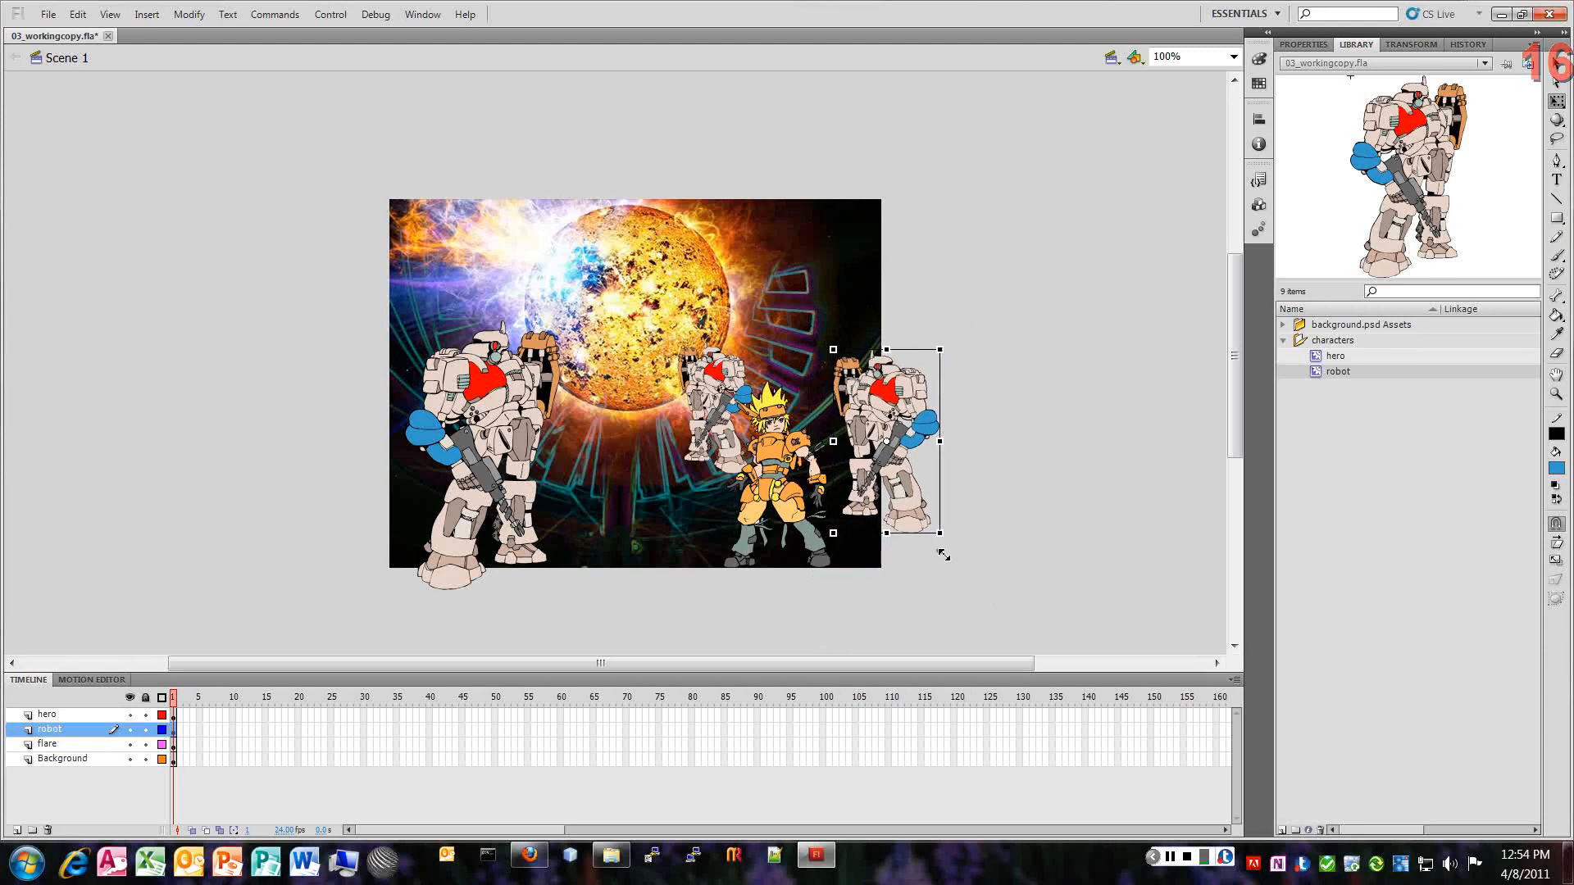
# Step: Arrange the hero near the stage's center, with the large robot farther left and the two smaller robots on the right side
pyautogui.moveTo(890, 410); pyautogui.dragTo(619, 439)
pyautogui.click(774, 457)
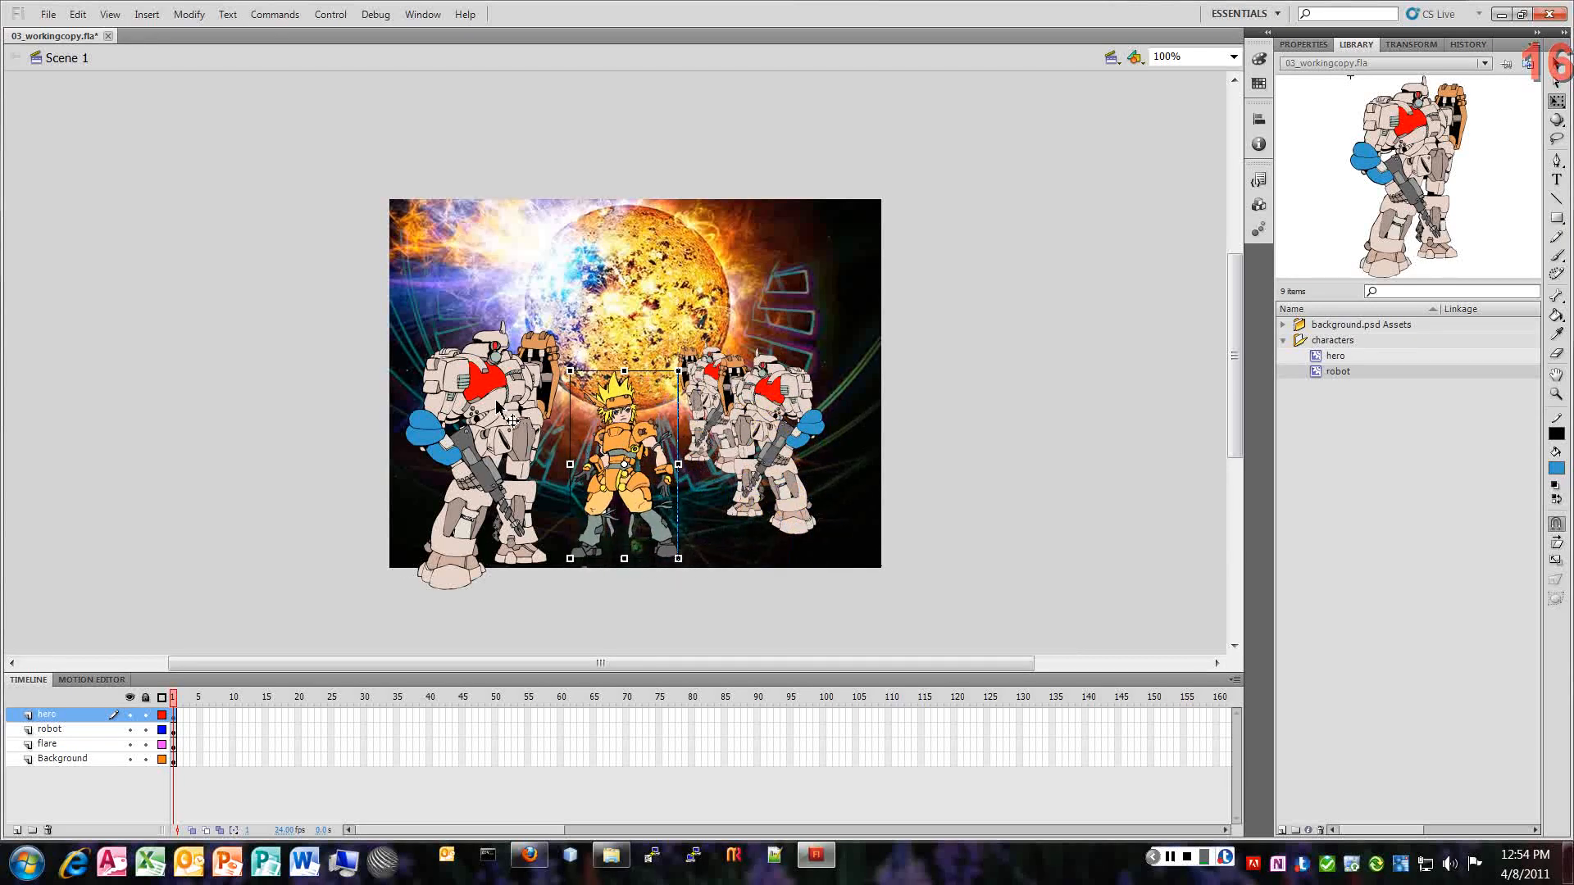
pyautogui.moveTo(497, 405); pyautogui.dragTo(482, 400)
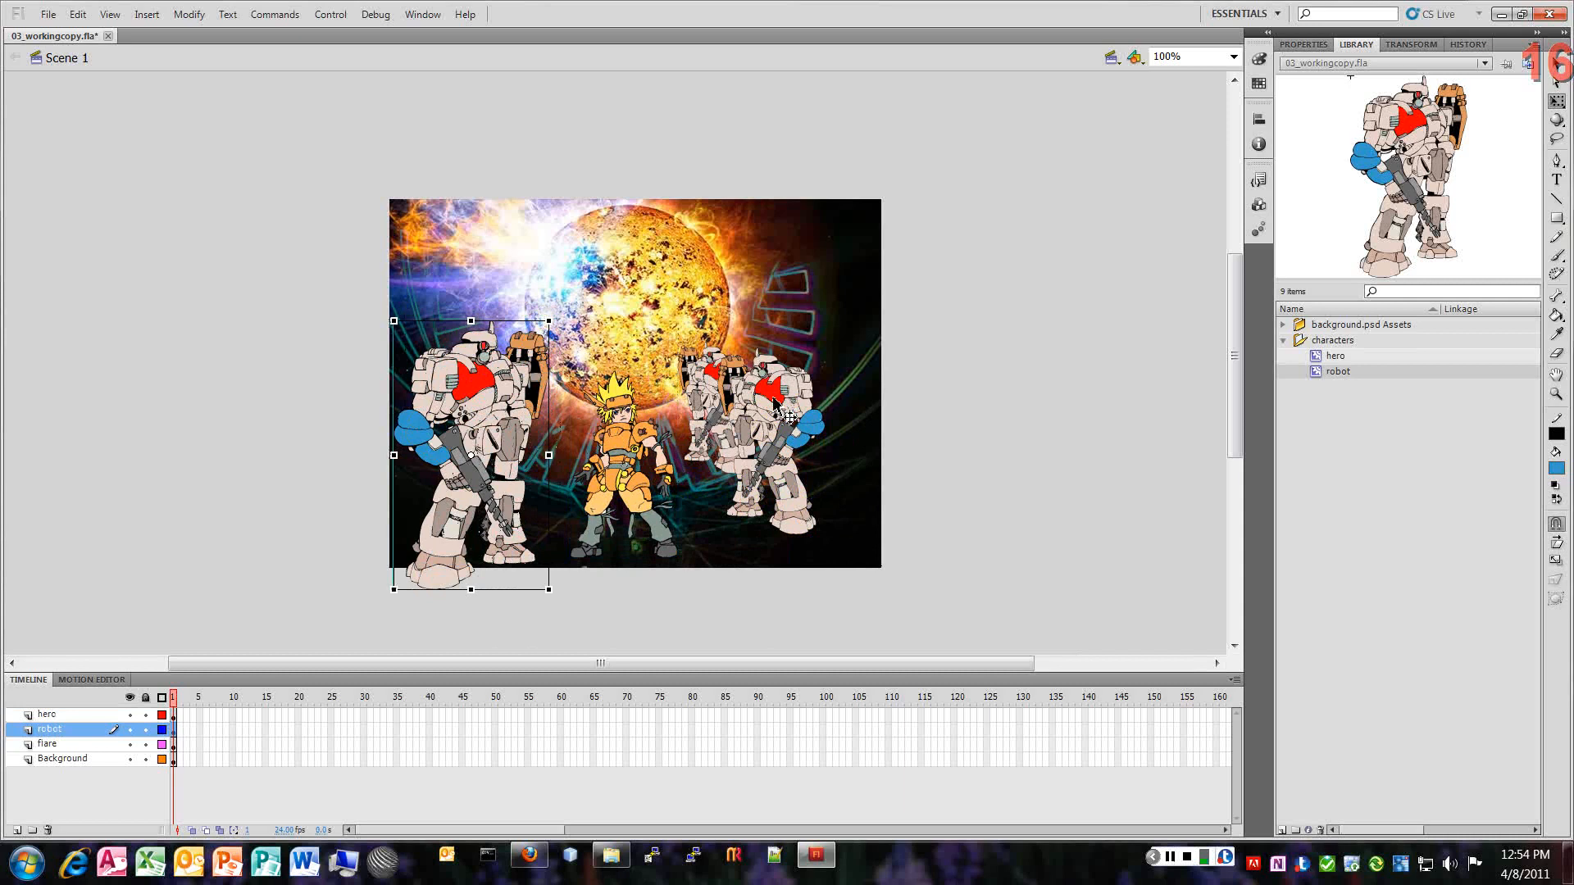
pyautogui.moveTo(775, 402); pyautogui.dragTo(800, 406)
pyautogui.click(721, 369)
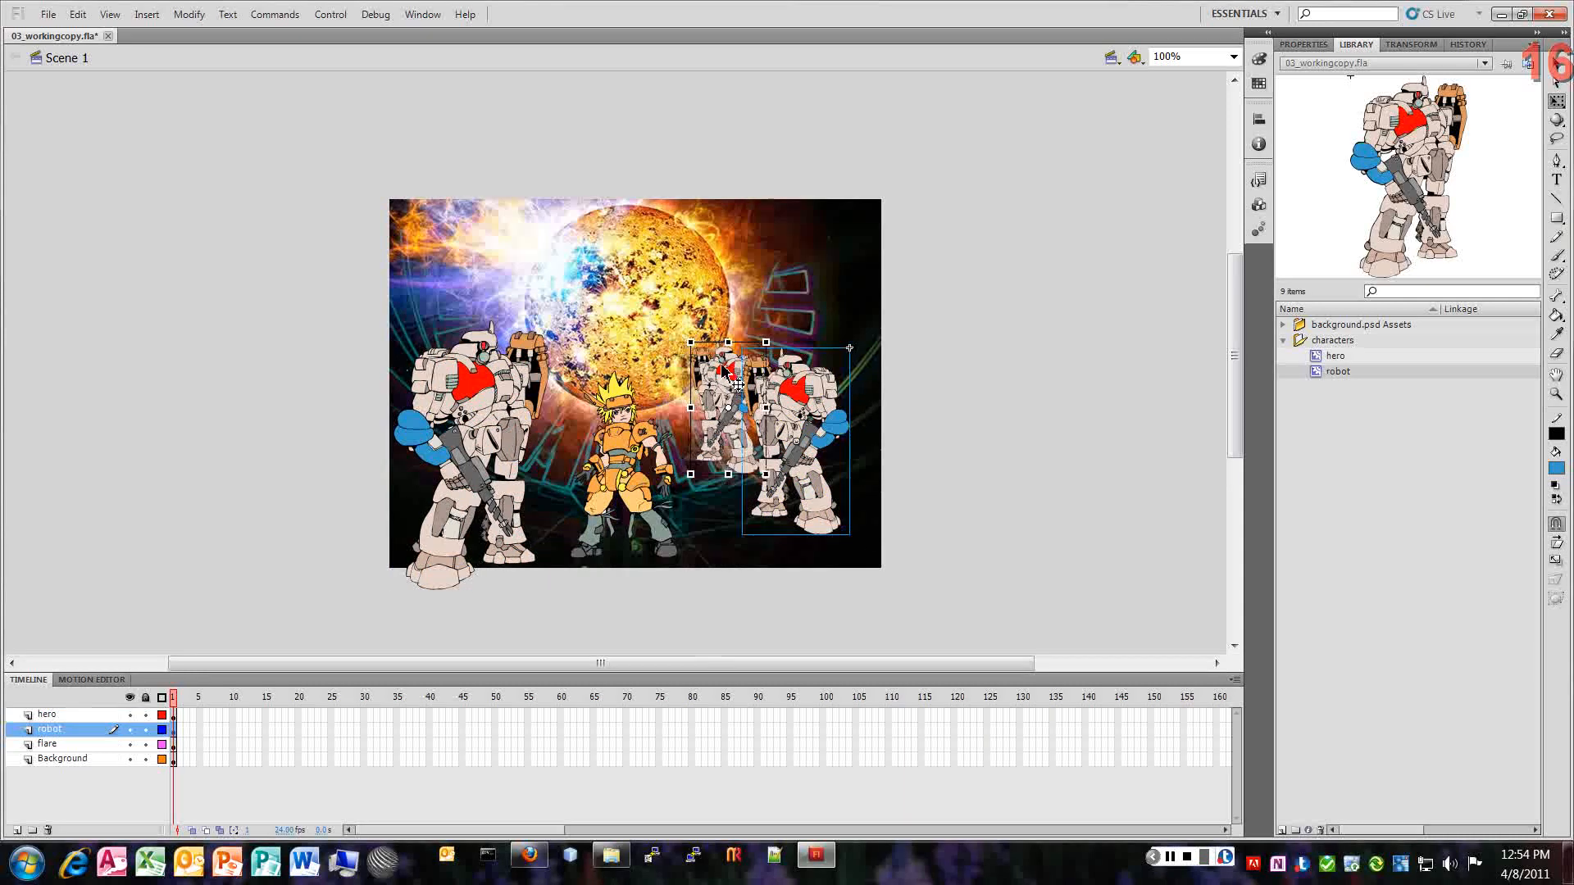
pyautogui.click(974, 473)
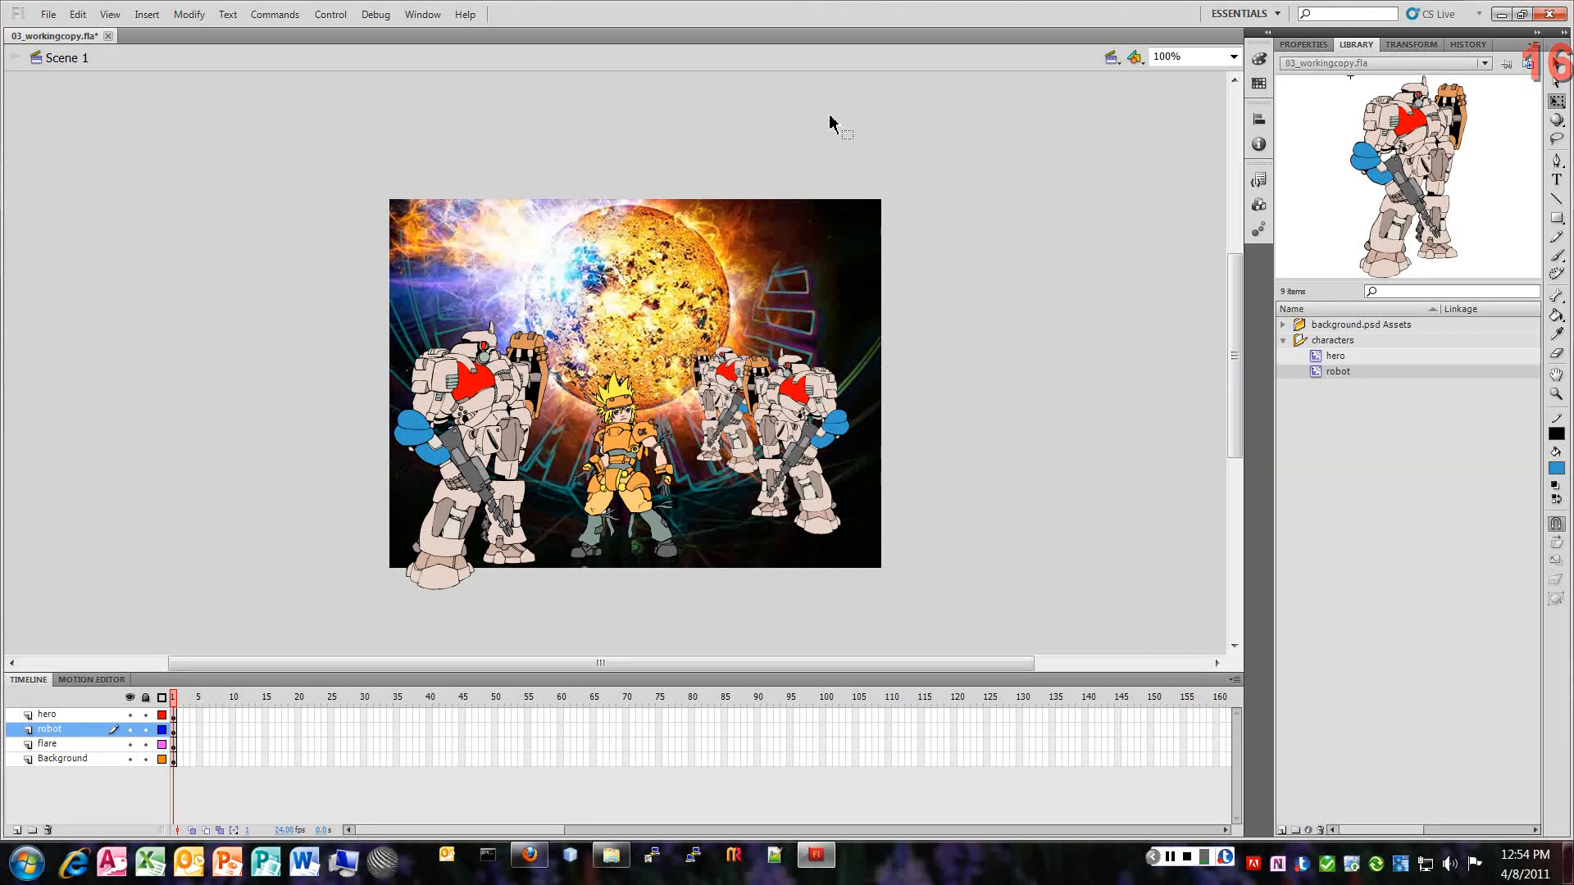
# Step: Show the rulers and move the third robot slightly up and closer to the smallest robot
pyautogui.click(111, 18)
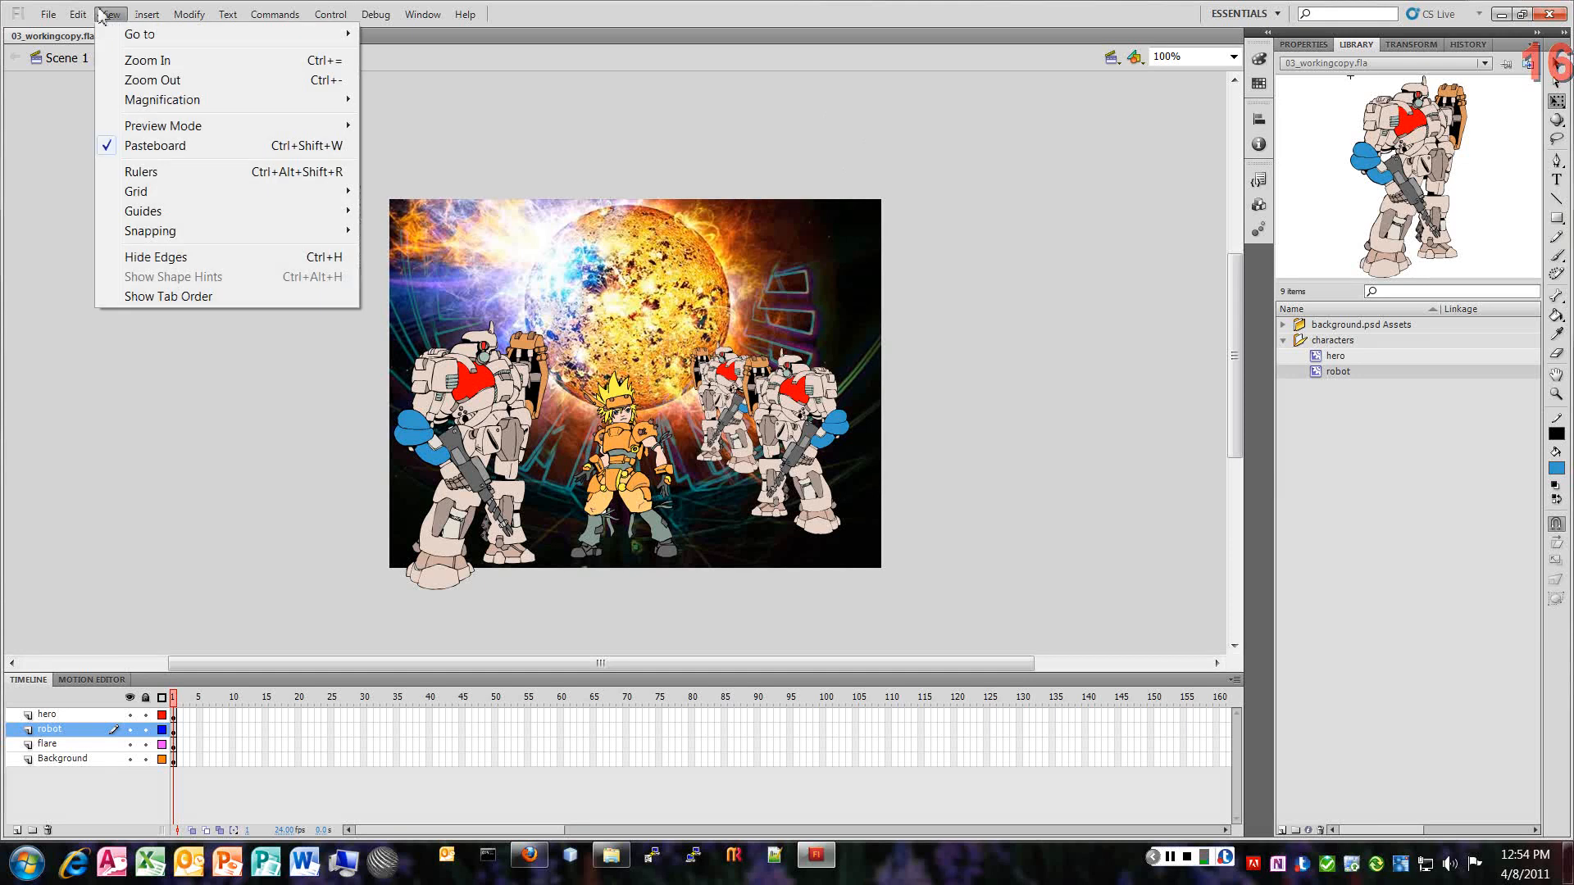
pyautogui.click(207, 174)
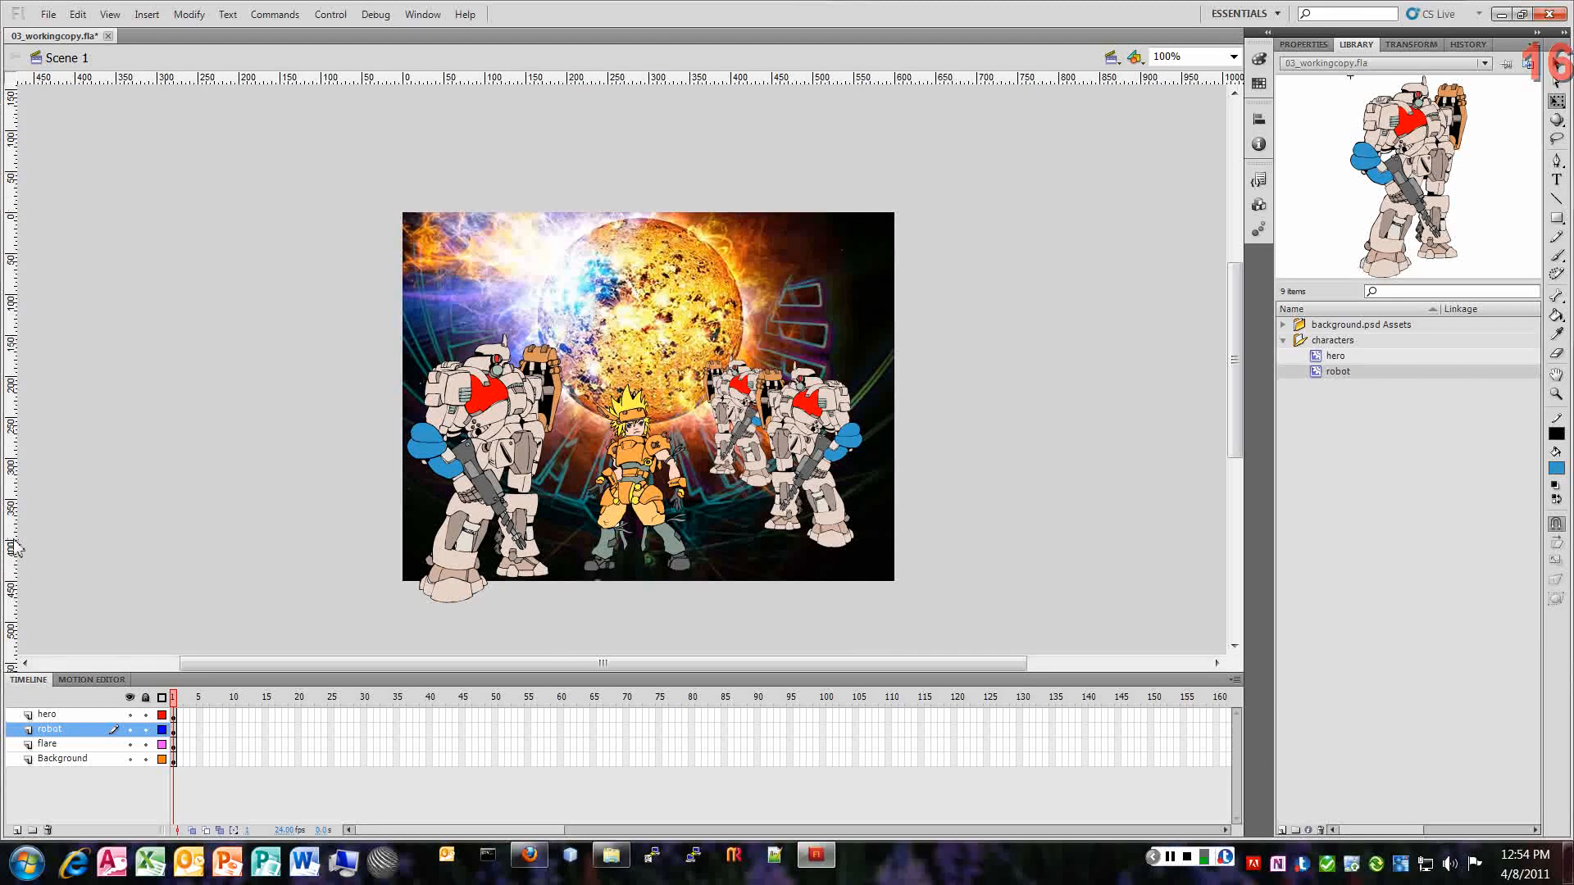
pyautogui.click(811, 401)
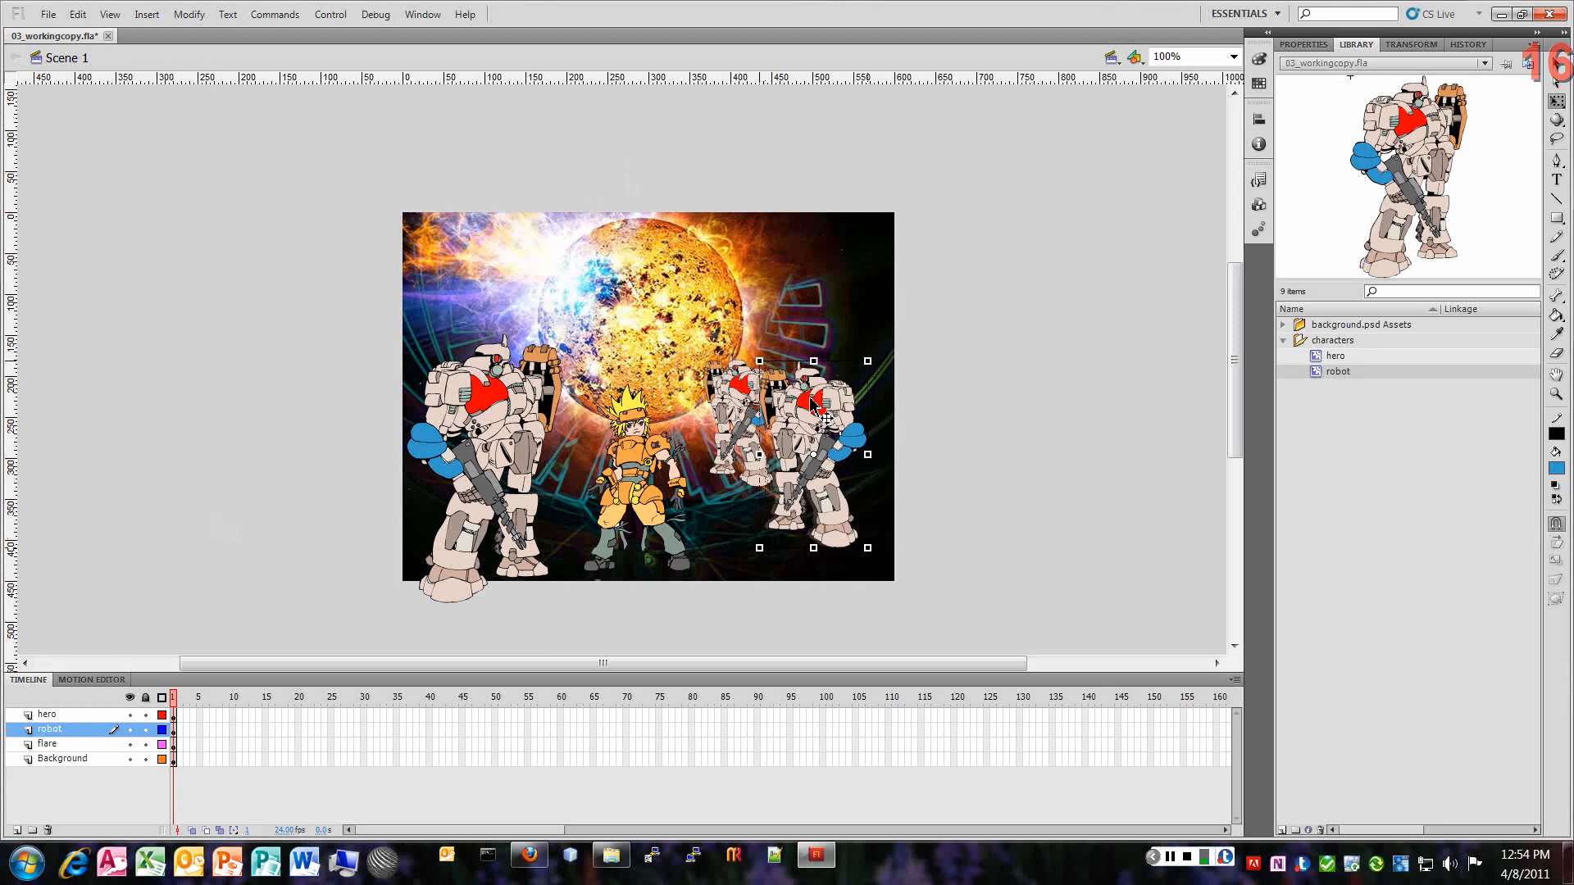
pyautogui.moveTo(812, 402); pyautogui.dragTo(787, 380)
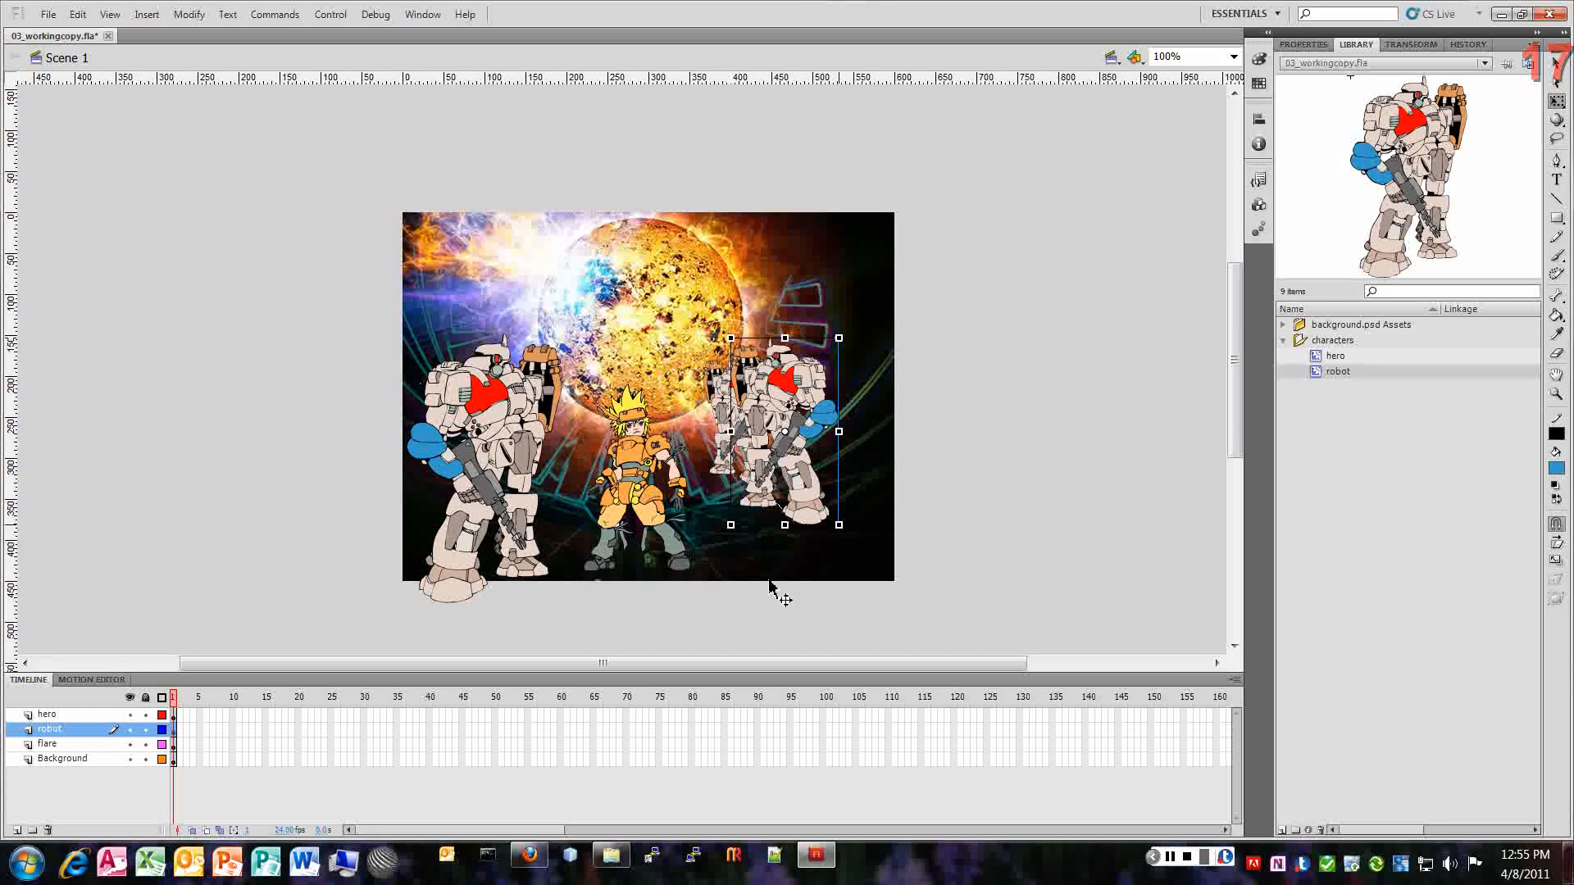
pyautogui.moveTo(778, 413); pyautogui.dragTo(793, 416)
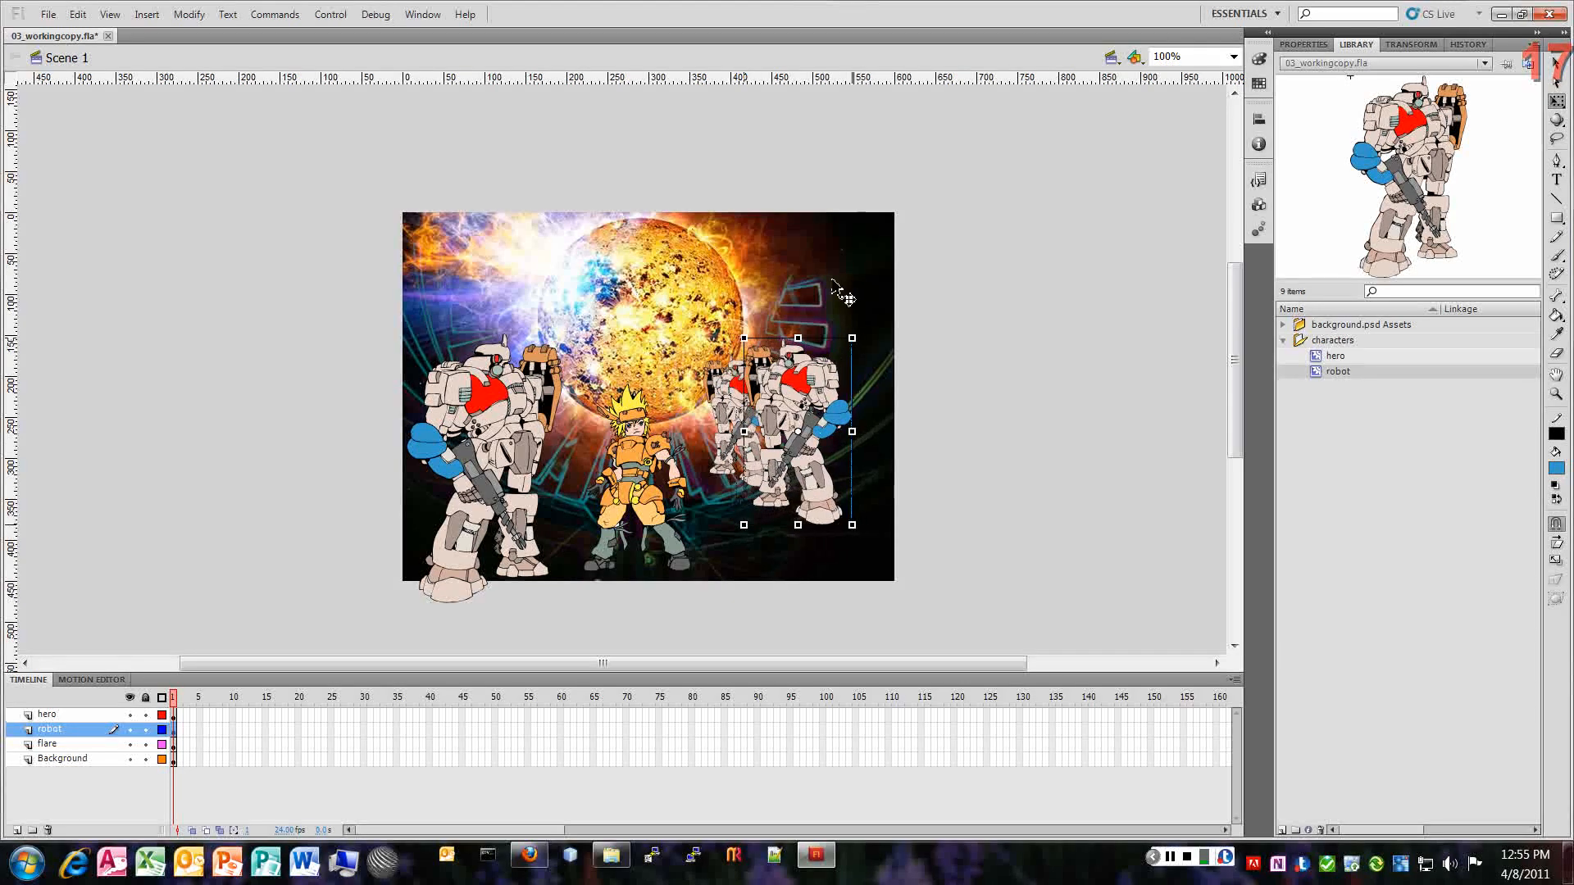
pyautogui.click(783, 197)
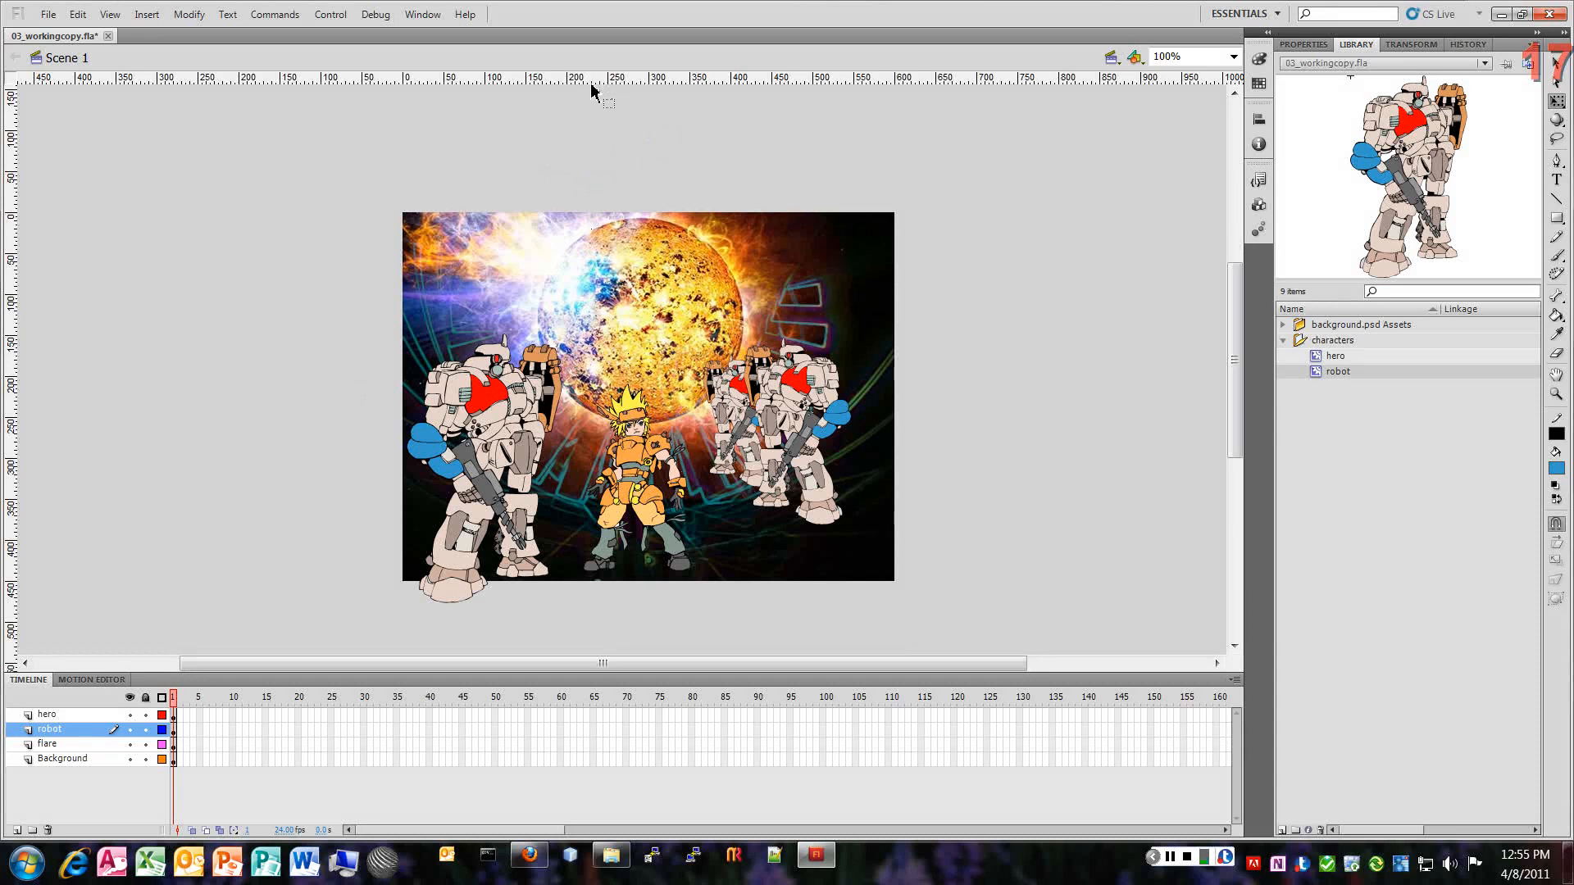
# Step: Add a horizontal guide across the upper half of the stage and adjust it to about 100 px
pyautogui.moveTo(595, 84); pyautogui.dragTo(616, 286)
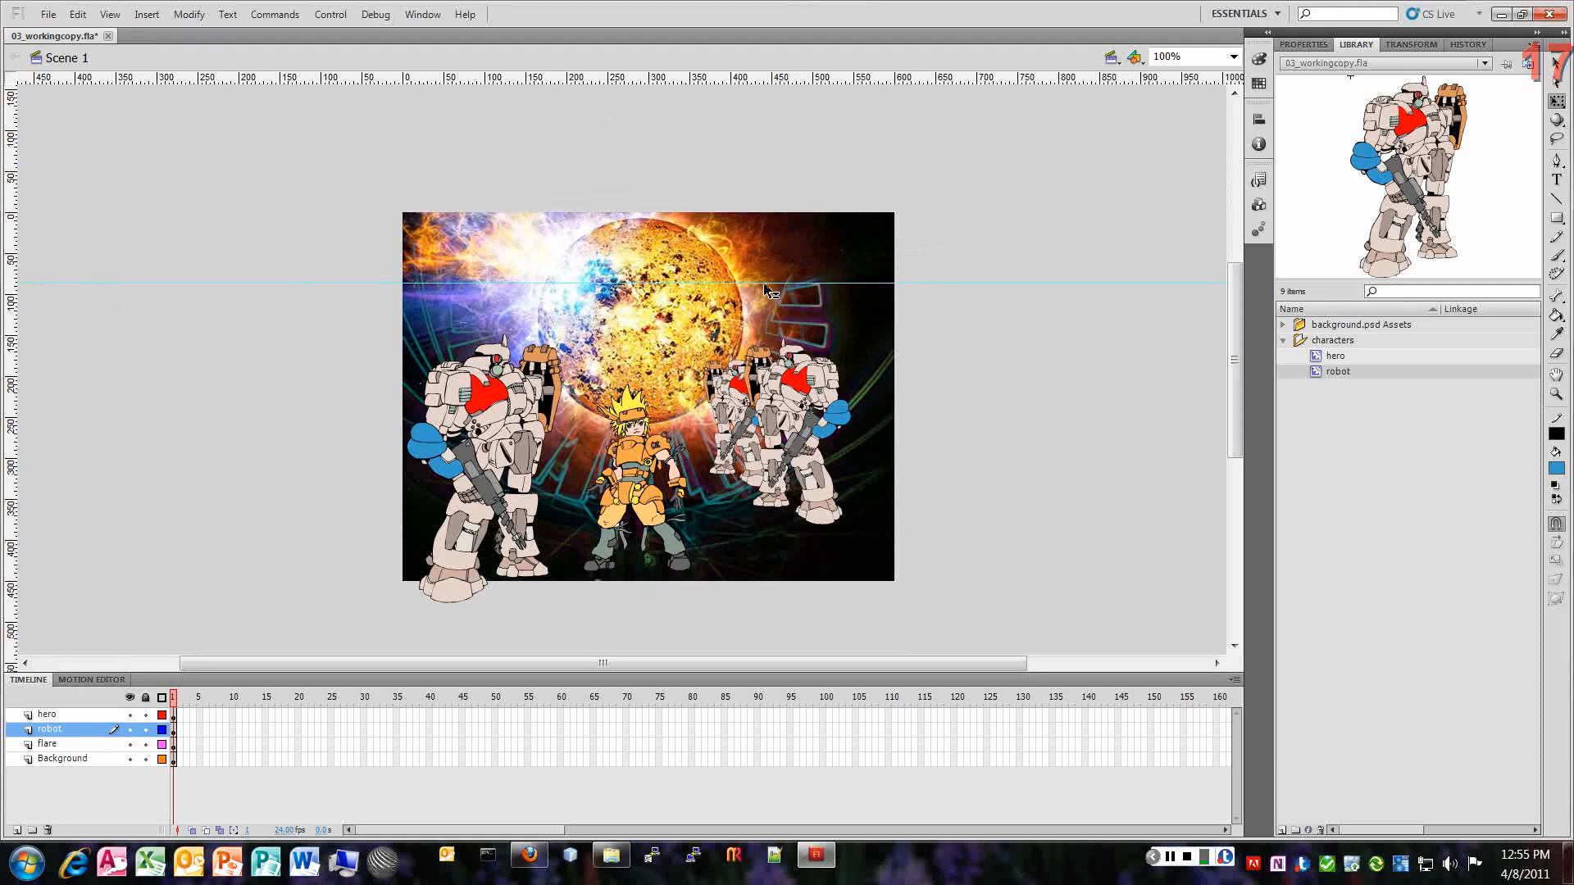
pyautogui.moveTo(363, 284); pyautogui.dragTo(363, 320)
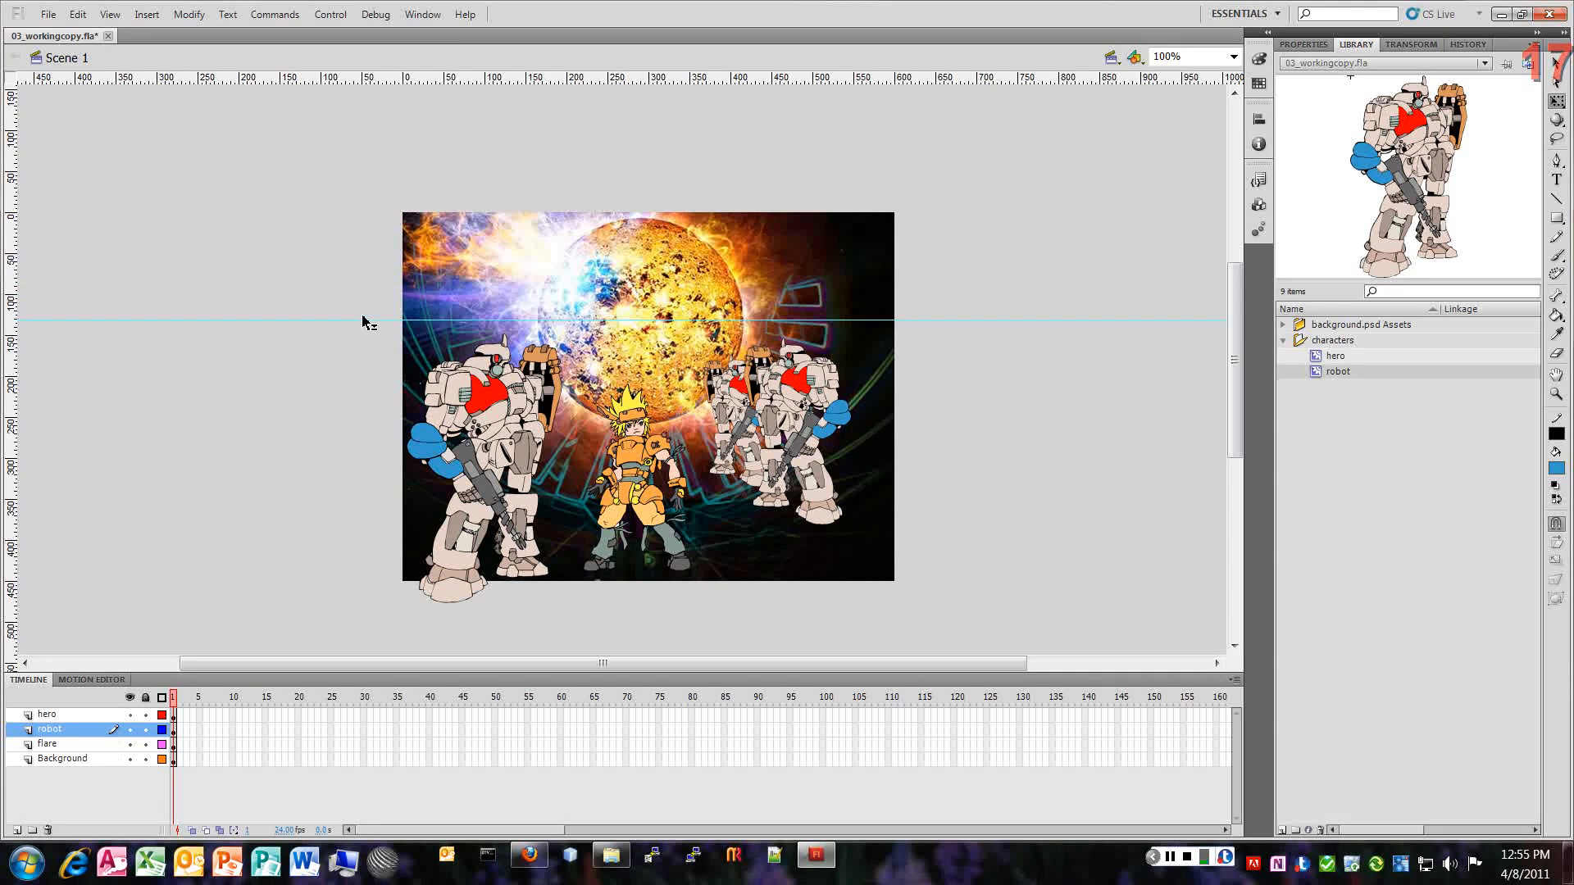
pyautogui.moveTo(363, 320)
pyautogui.mouseDown()
pyautogui.moveTo(362, 285)
pyautogui.moveTo(362, 326)
pyautogui.moveTo(362, 299)
pyautogui.mouseUp()
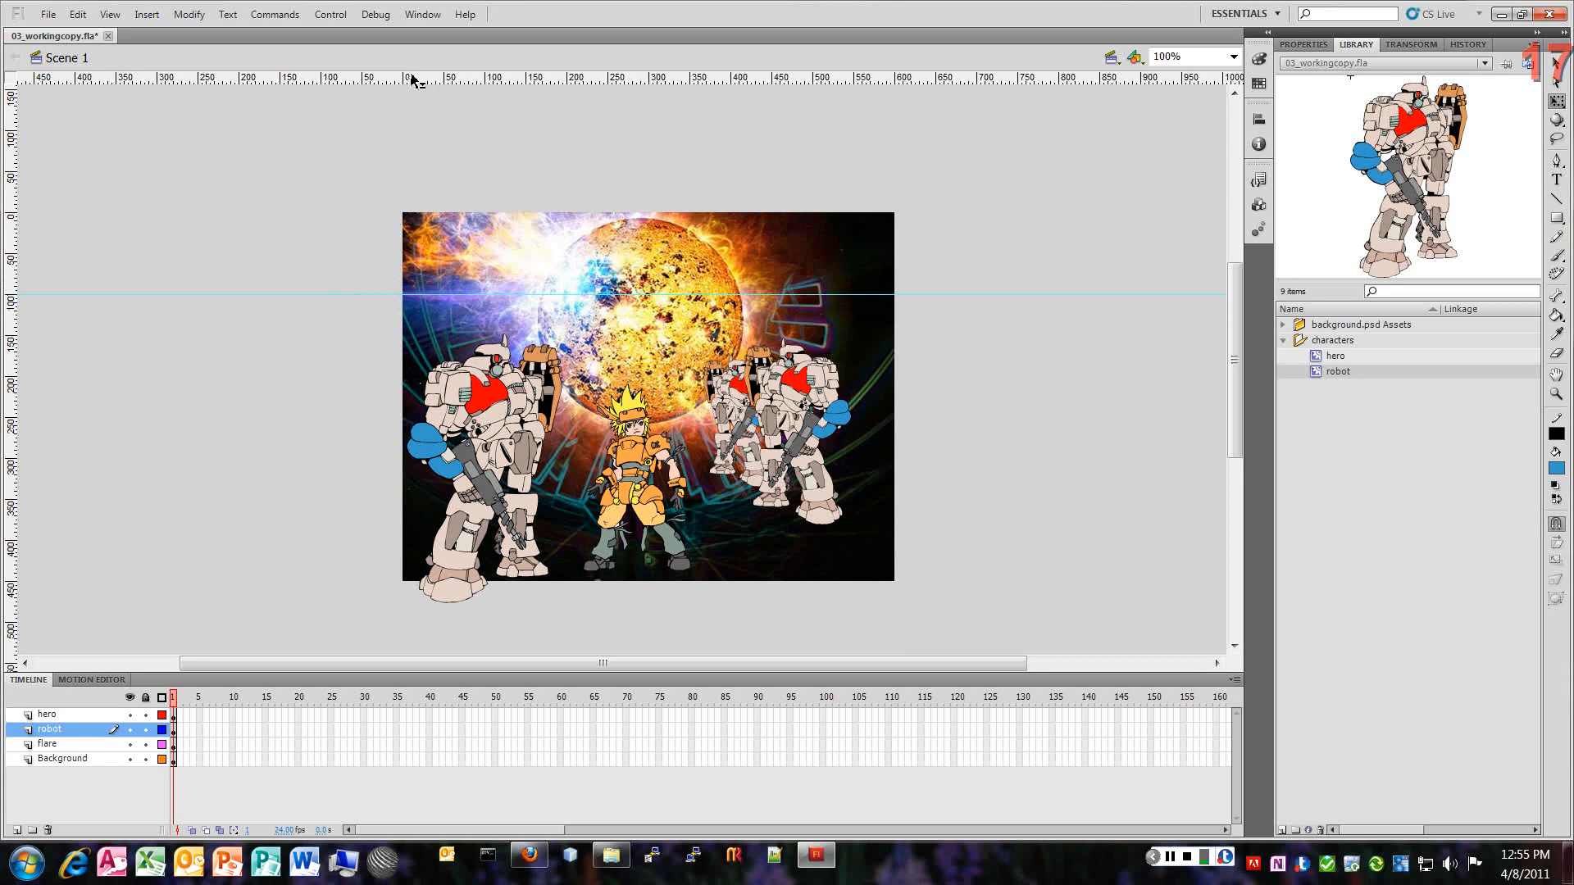
# Step: Add two more horizontal guides at about 45 px and 180 px, and remove the two lowest guides
pyautogui.moveTo(411, 79); pyautogui.dragTo(407, 248)
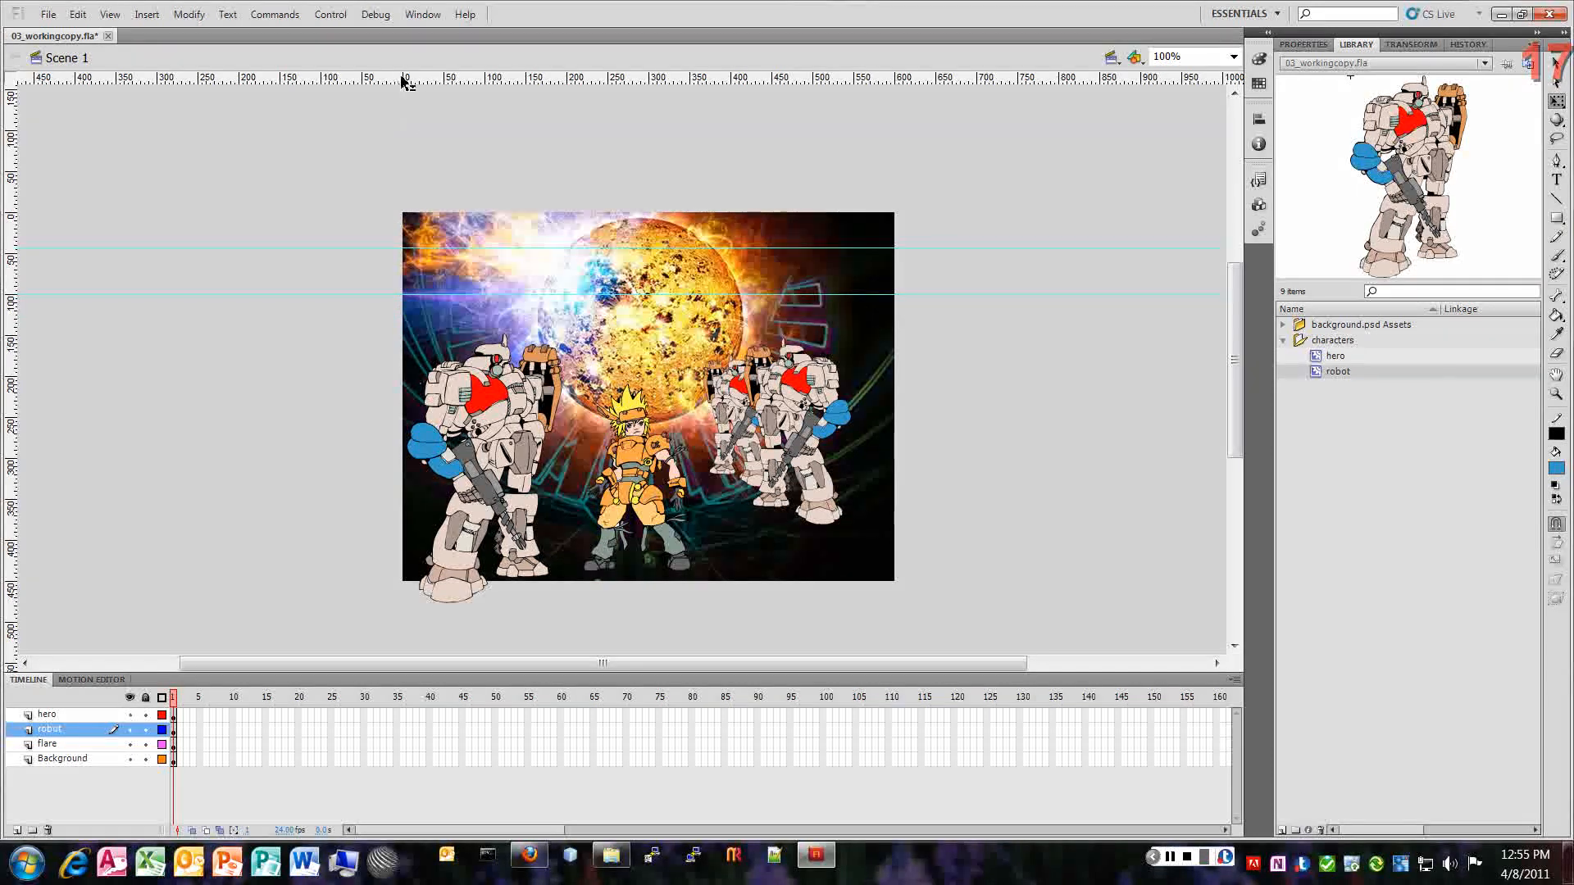
pyautogui.moveTo(407, 82); pyautogui.dragTo(402, 361)
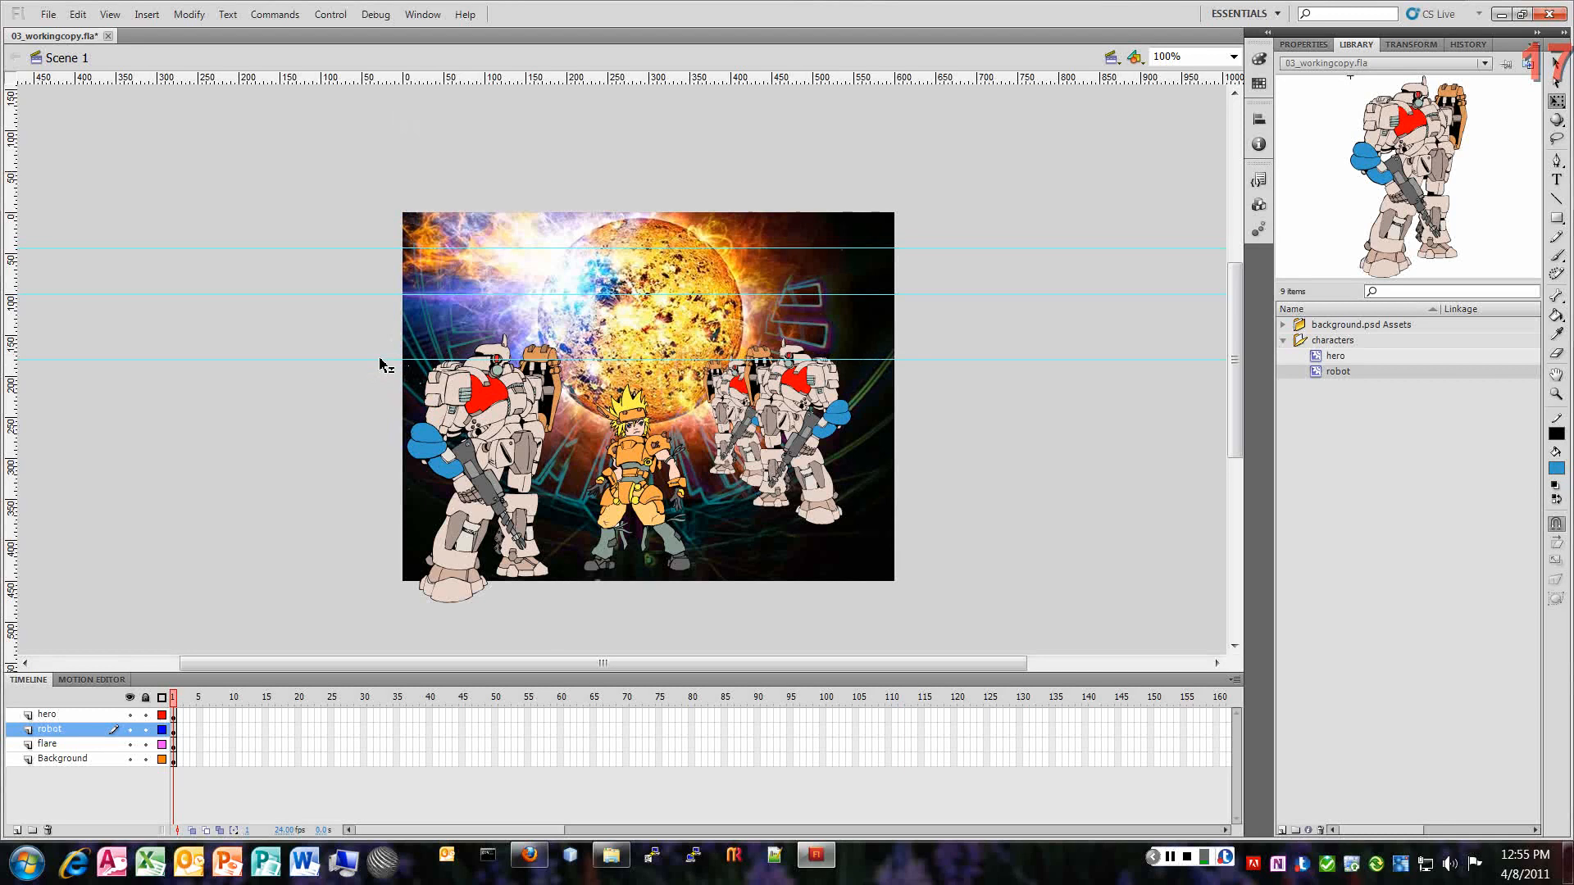
pyautogui.moveTo(384, 361); pyautogui.dragTo(372, 70)
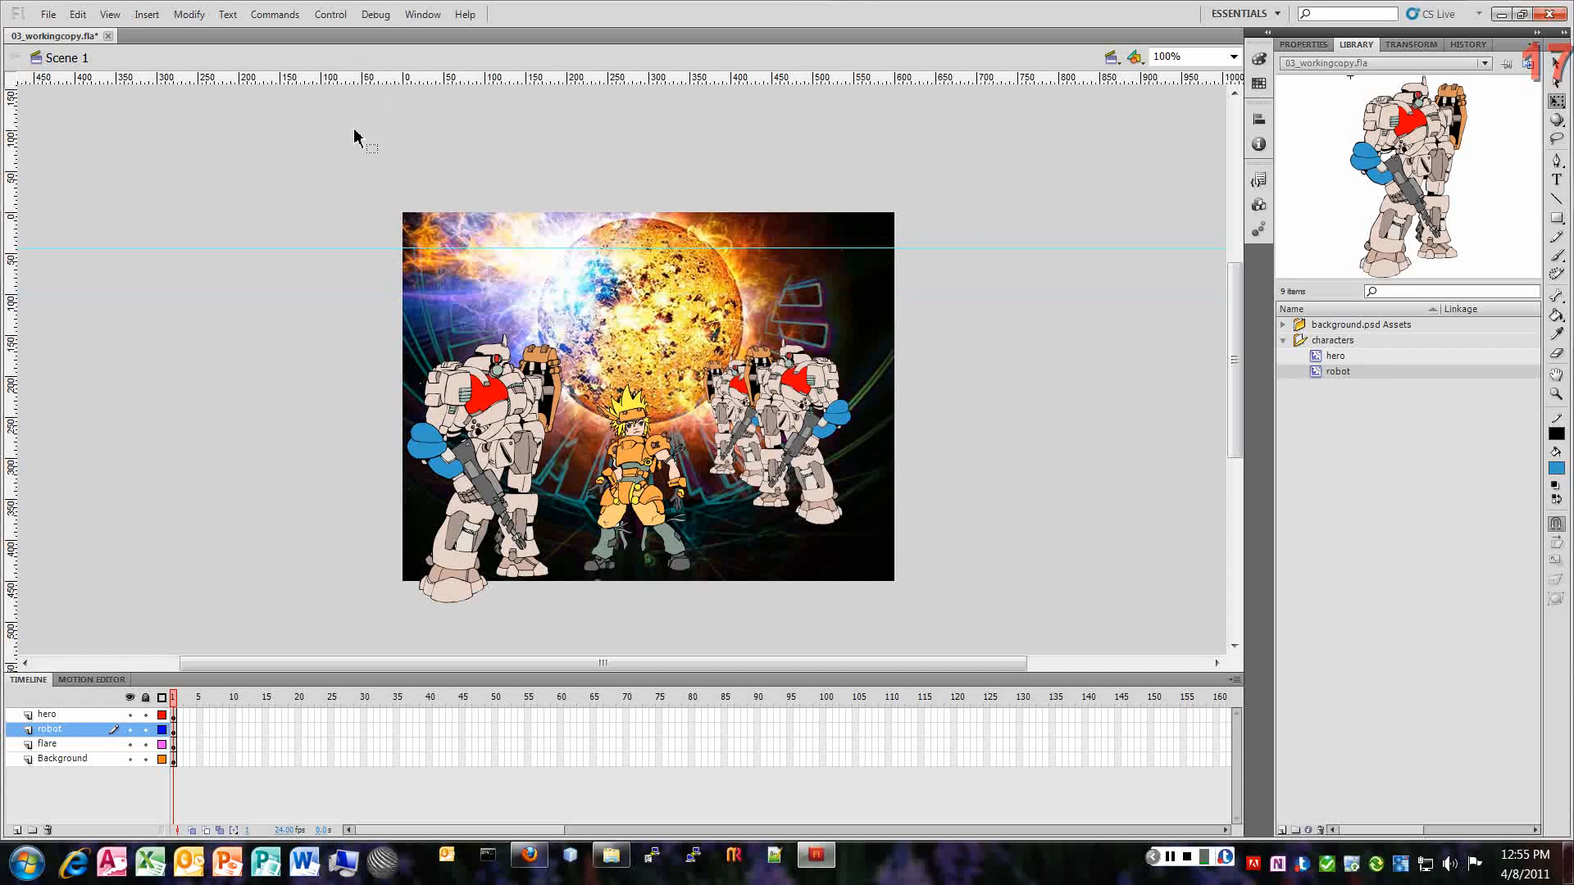
# Step: Move the remaining horizontal guide to about 90 px and add vertical guides at about 225, 300 and 425 px
pyautogui.moveTo(373, 249); pyautogui.dragTo(590, 319)
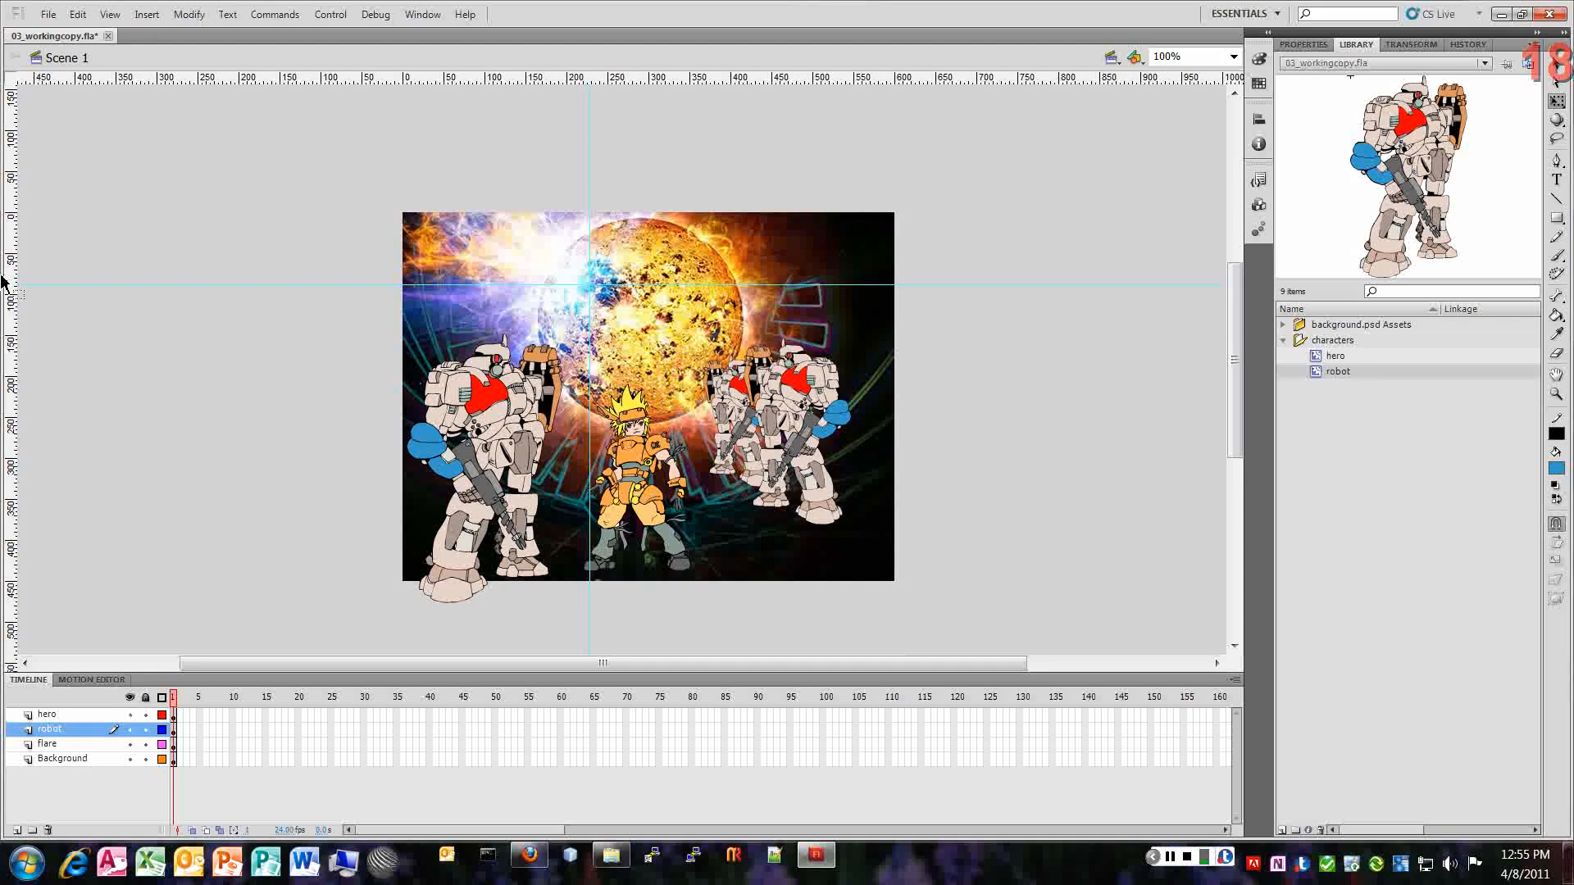
pyautogui.moveTo(10, 282); pyautogui.dragTo(647, 295)
pyautogui.moveTo(9, 269); pyautogui.dragTo(750, 291)
pyautogui.moveTo(10, 288); pyautogui.dragTo(10, 373)
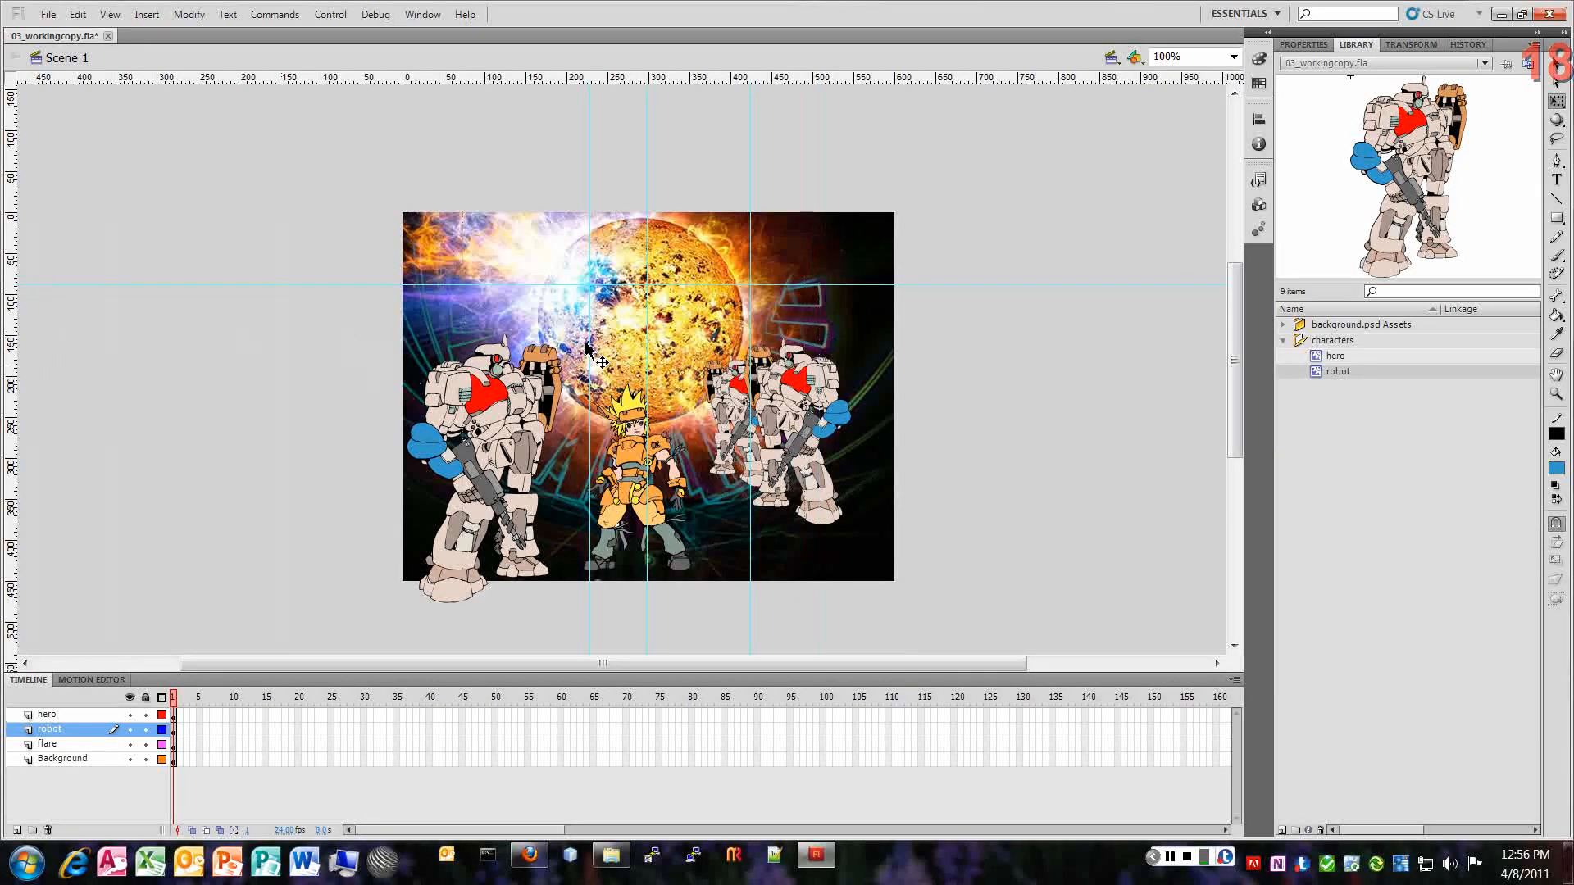
# Step: Remove all three vertical guides and lower the horizontal guide to about 115 px
pyautogui.moveTo(588, 348); pyautogui.dragTo(8, 412)
pyautogui.moveTo(653, 346); pyautogui.dragTo(8, 406)
pyautogui.moveTo(744, 297); pyautogui.dragTo(10, 390)
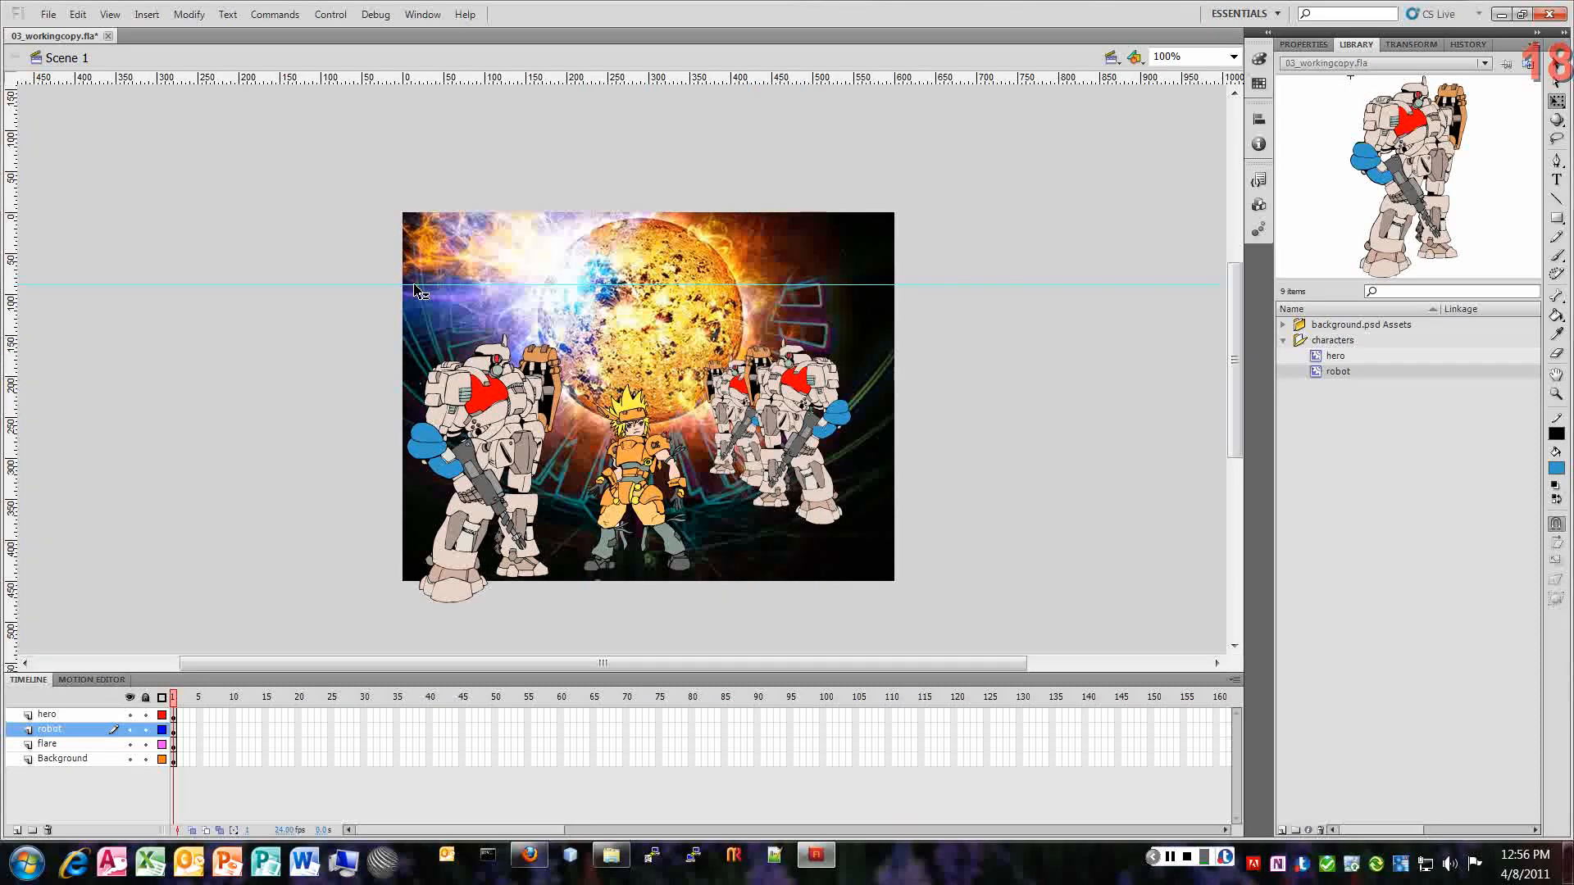
pyautogui.moveTo(691, 286)
pyautogui.mouseDown()
pyautogui.moveTo(717, 312)
pyautogui.moveTo(693, 307)
pyautogui.mouseUp()
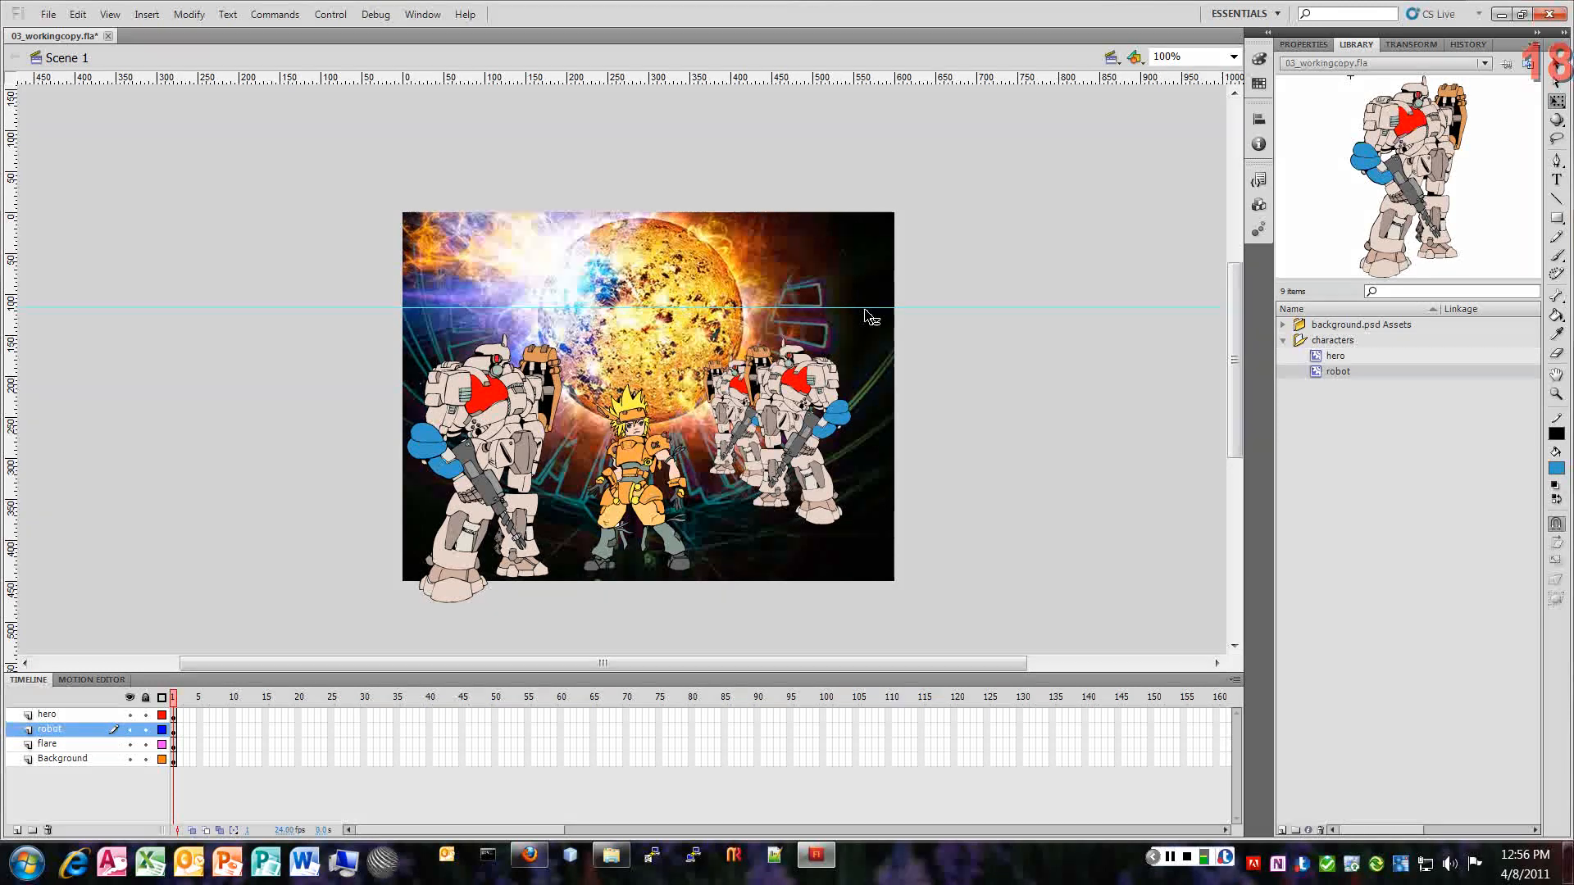
# Step: Move the horizontal guide down to about 435 px by entering its exact position
pyautogui.click(1562, 102)
pyautogui.click(1553, 66)
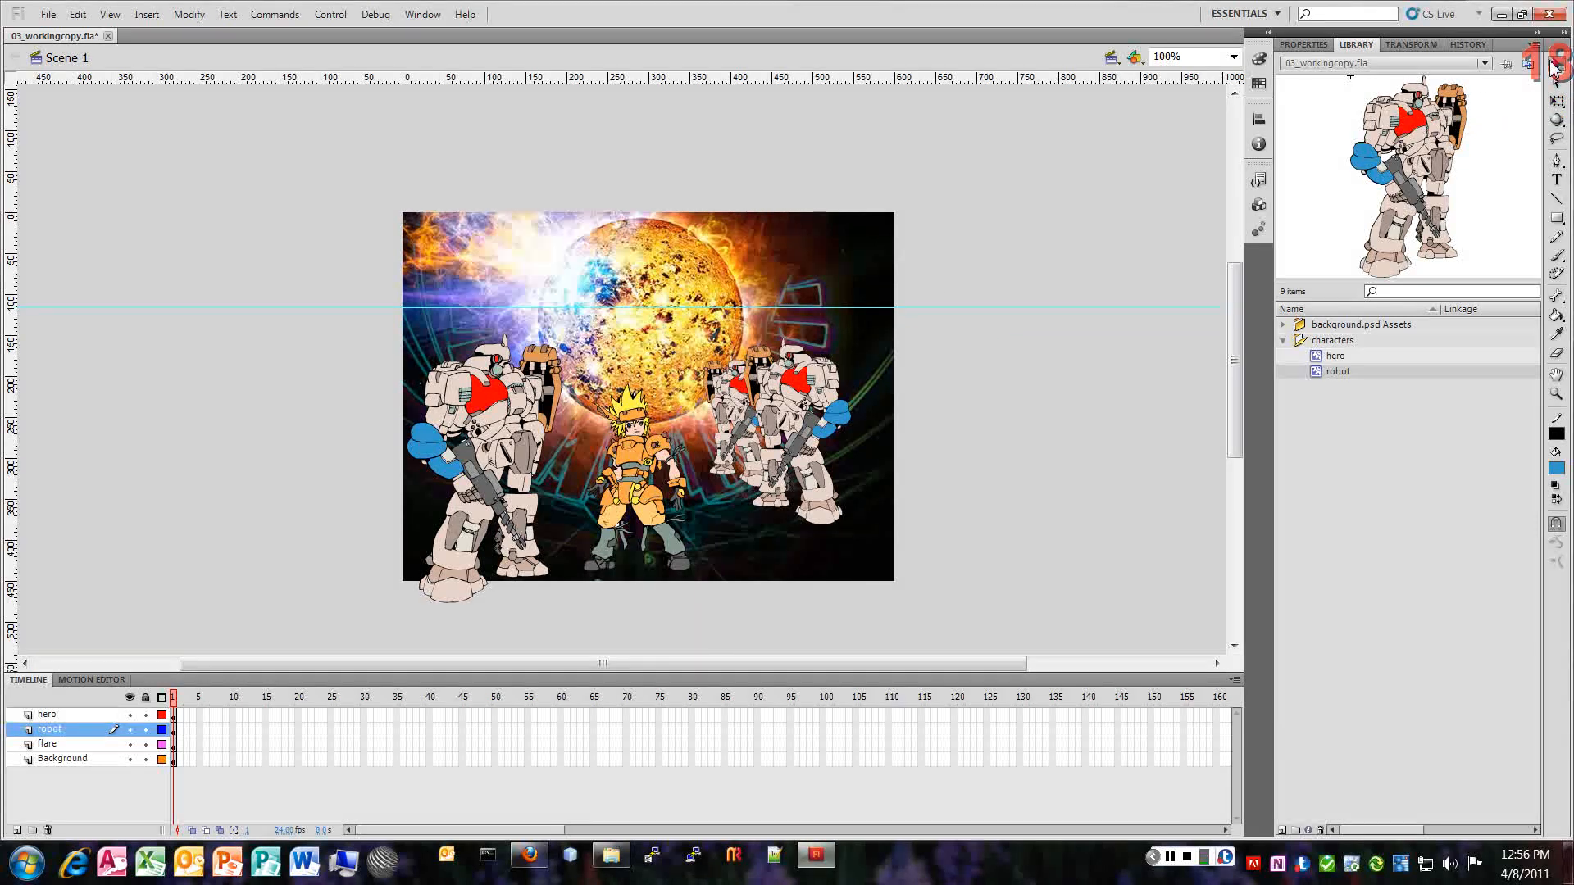
pyautogui.doubleClick(753, 309)
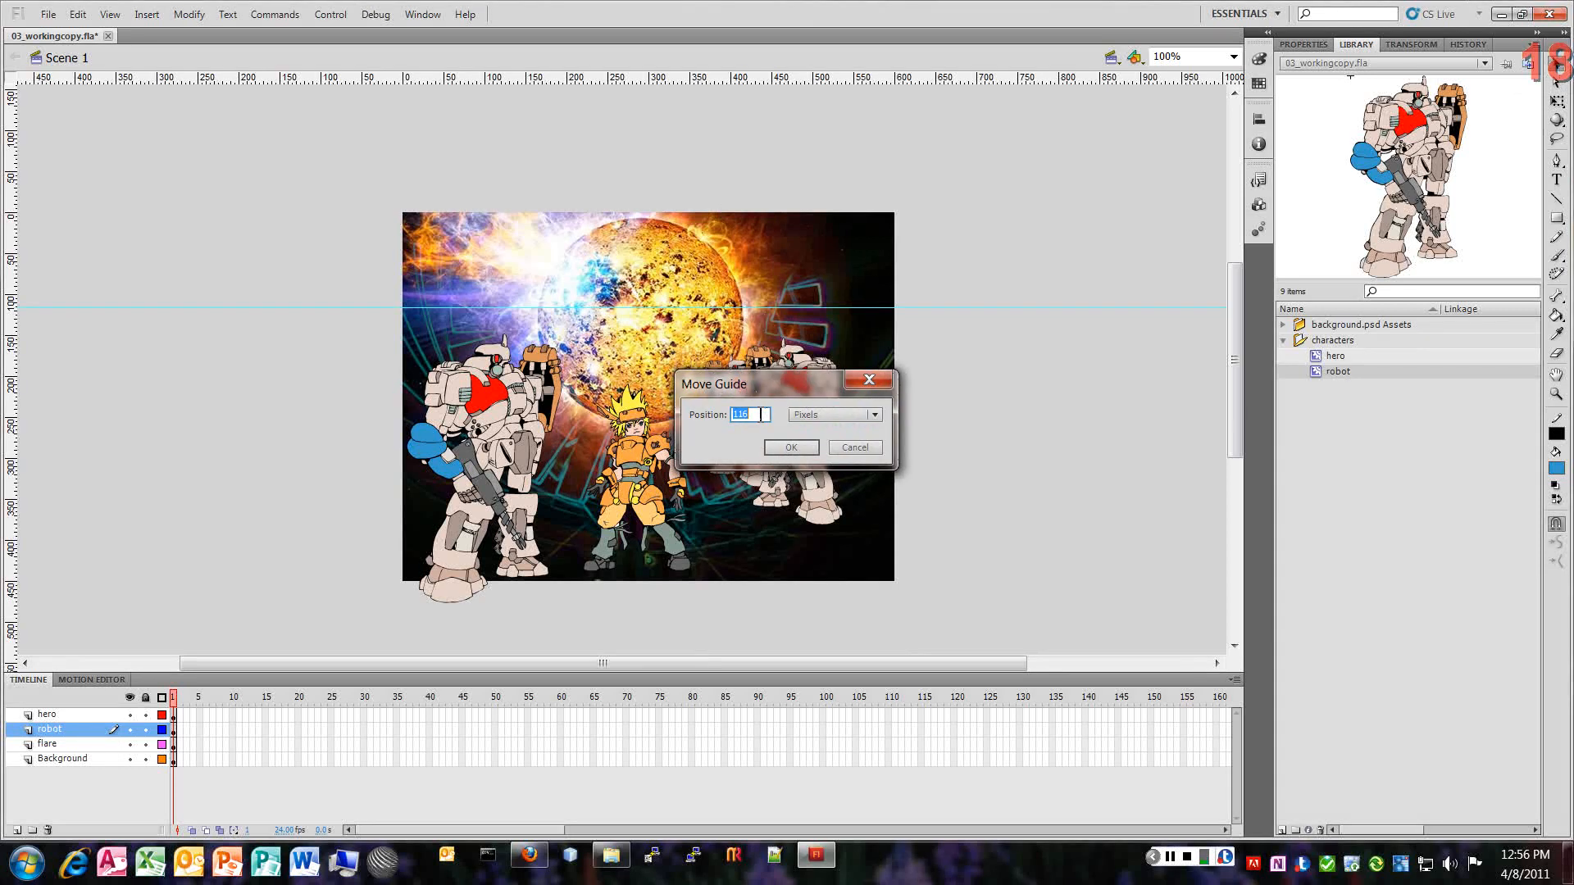
pyautogui.write('45')
pyautogui.press('Return')
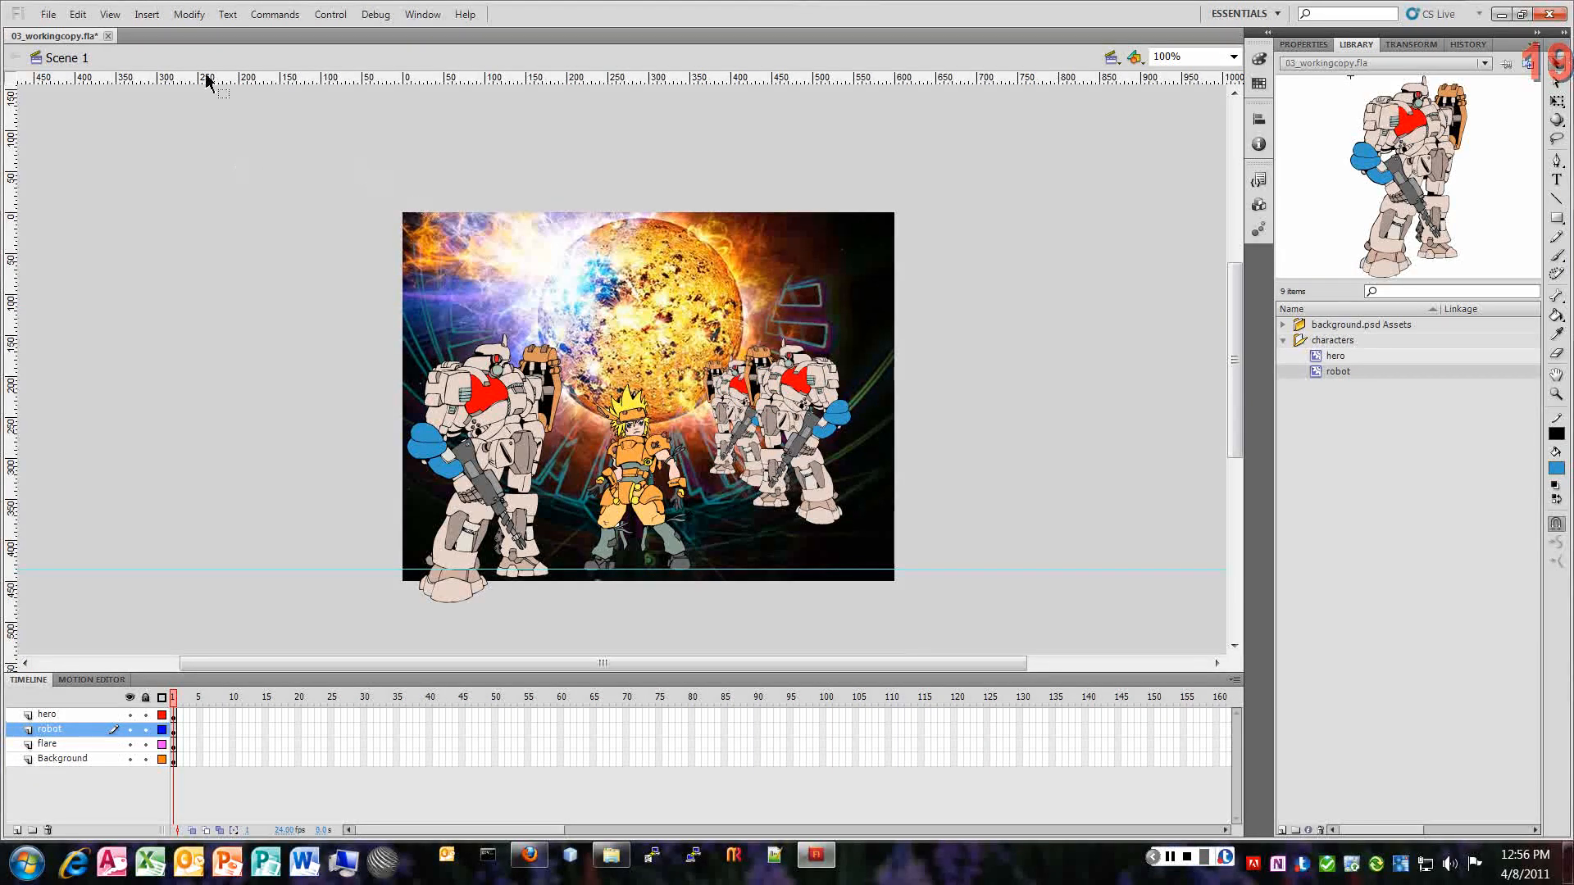
# Step: Check the snapping options and move the large robot and the hero so their feet rest on the horizontal guide
pyautogui.click(111, 16)
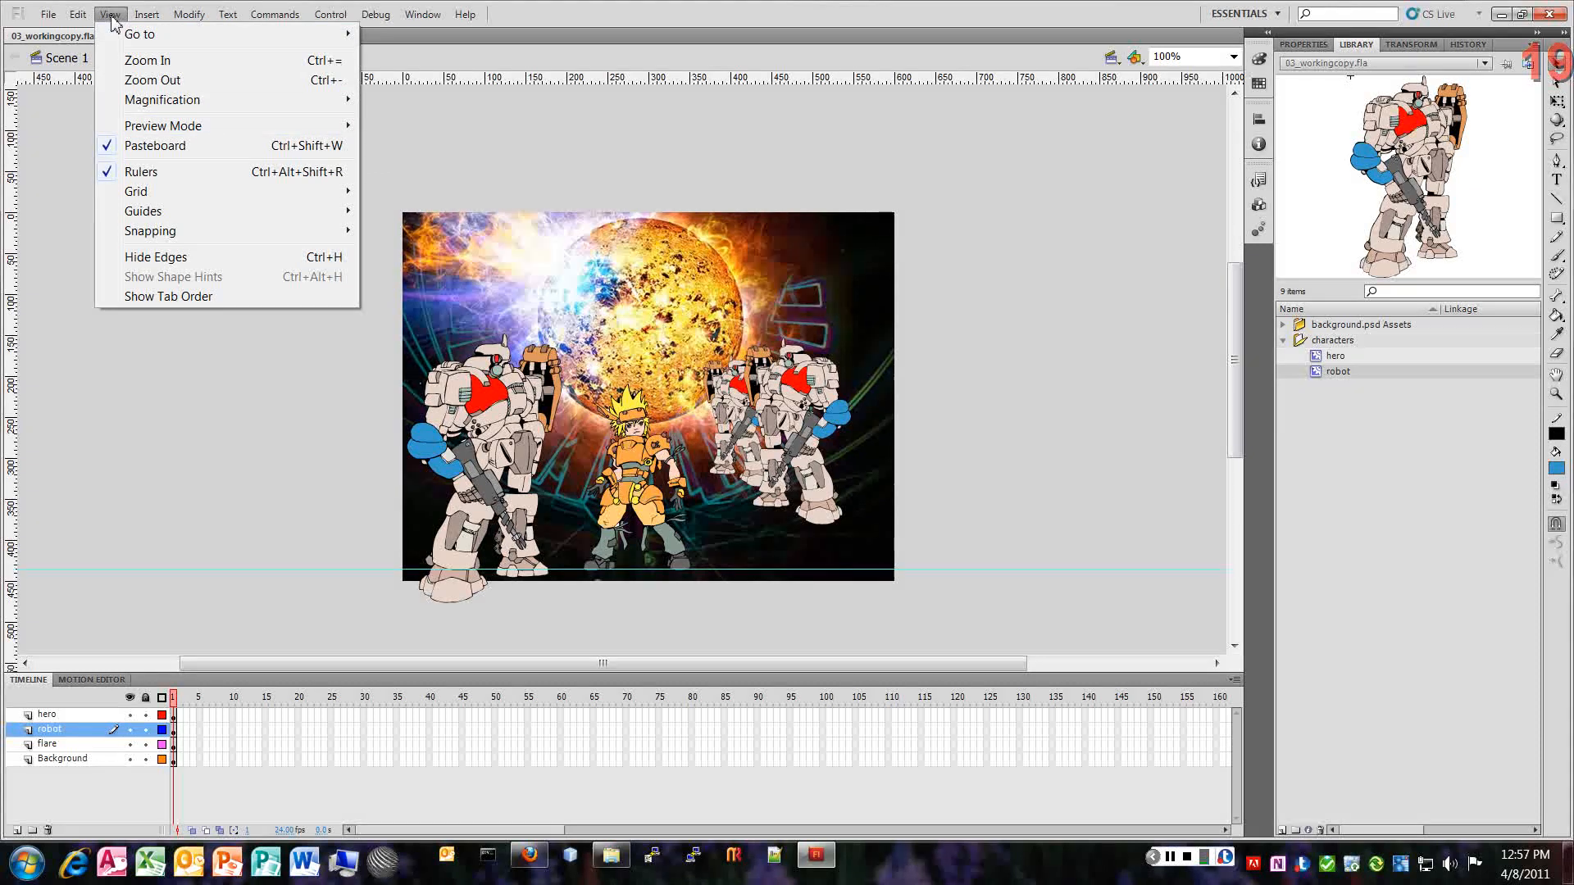
pyautogui.moveTo(258, 232)
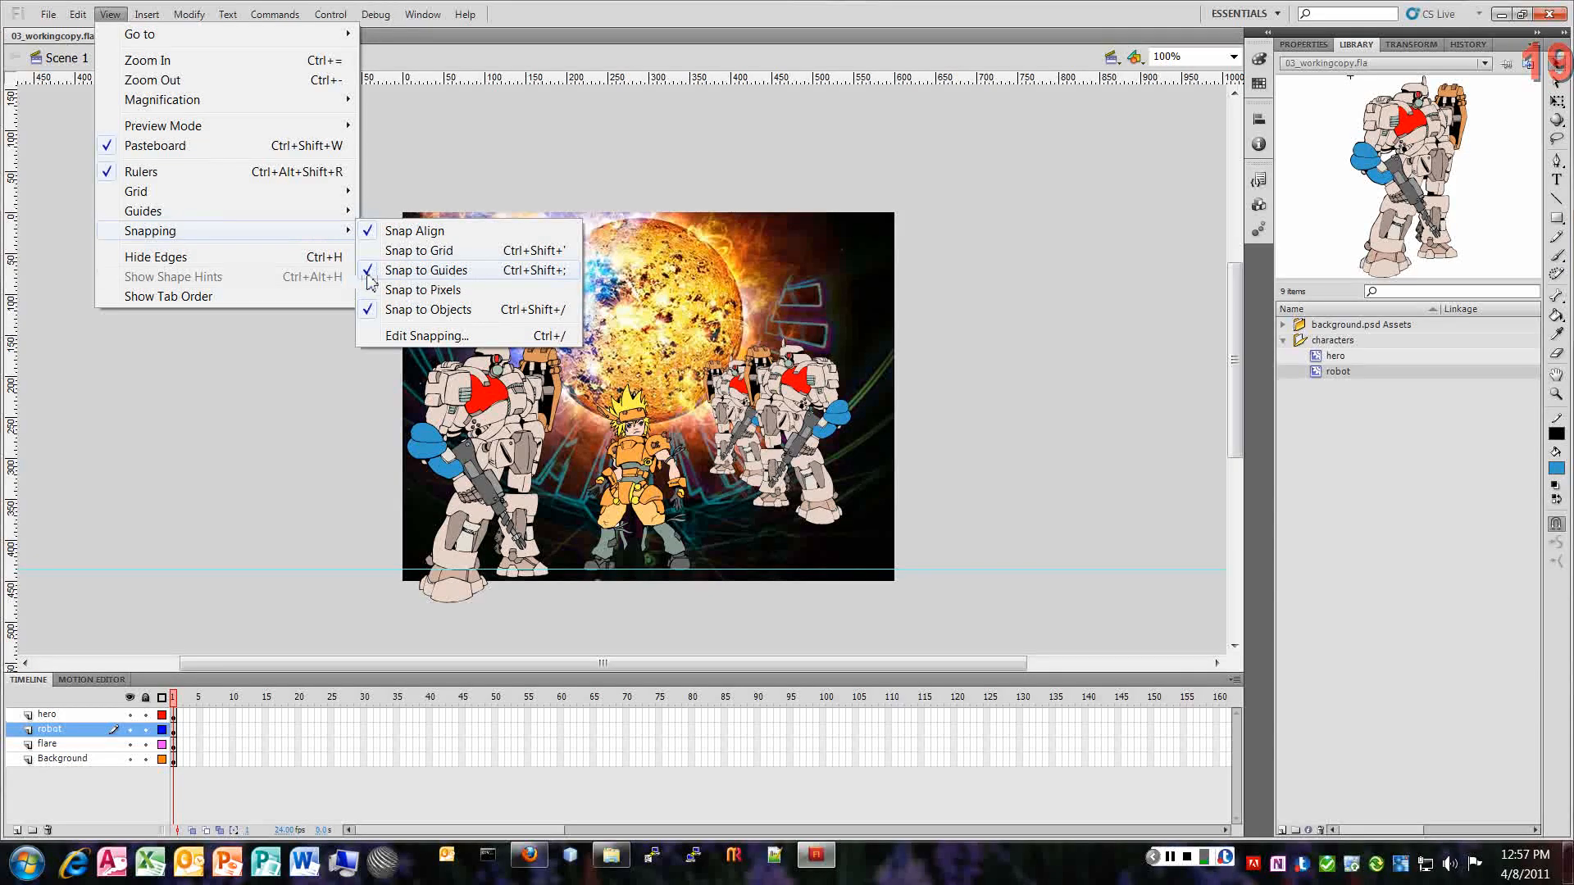
pyautogui.click(258, 424)
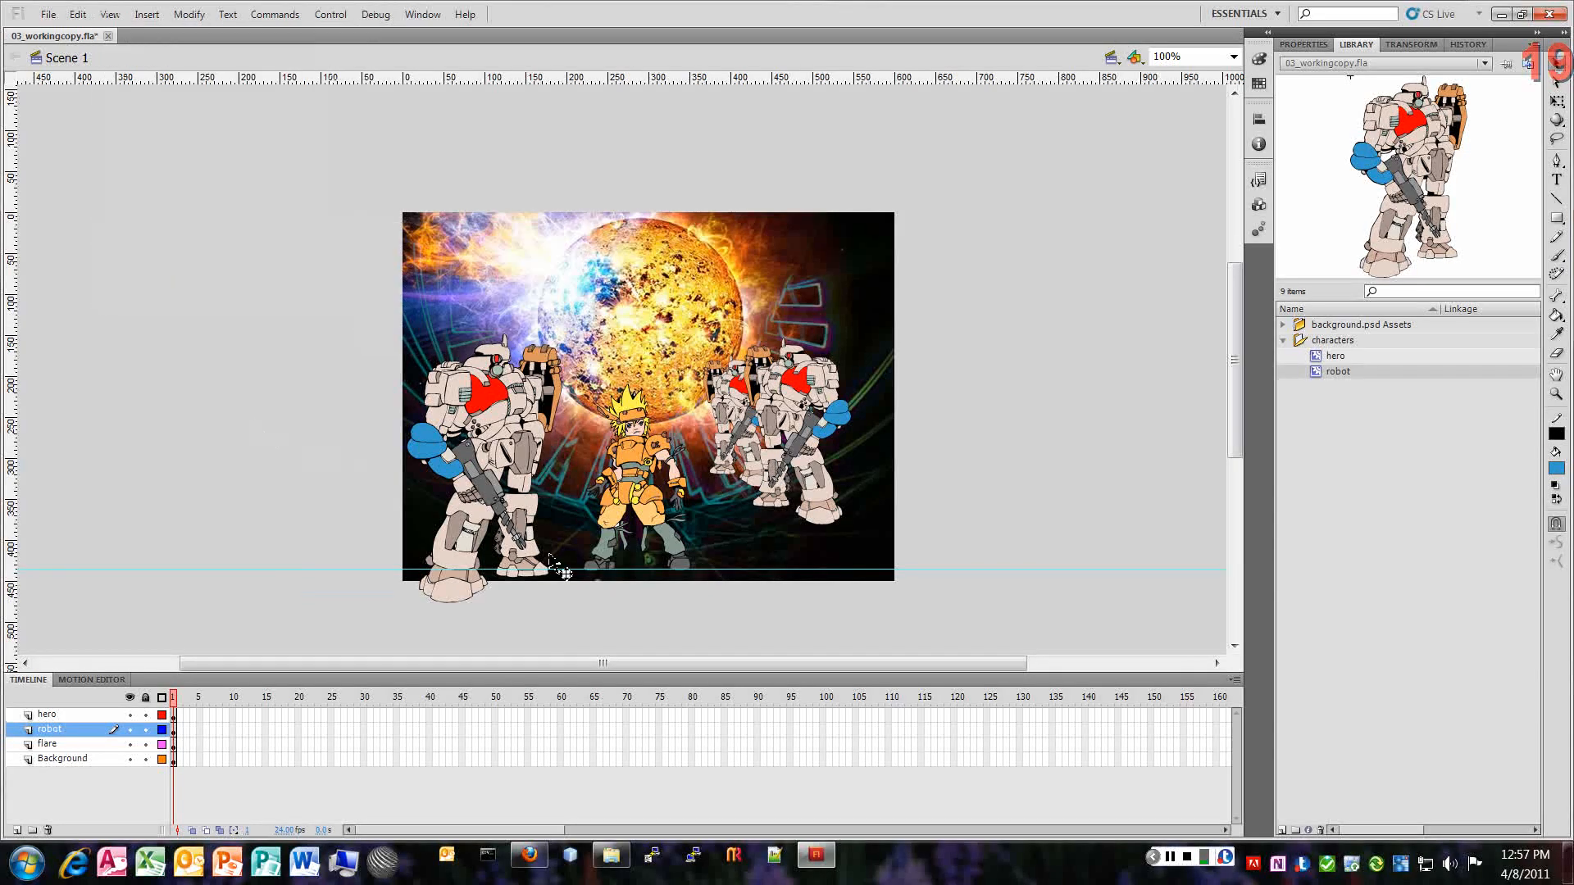
pyautogui.moveTo(504, 469); pyautogui.dragTo(514, 405)
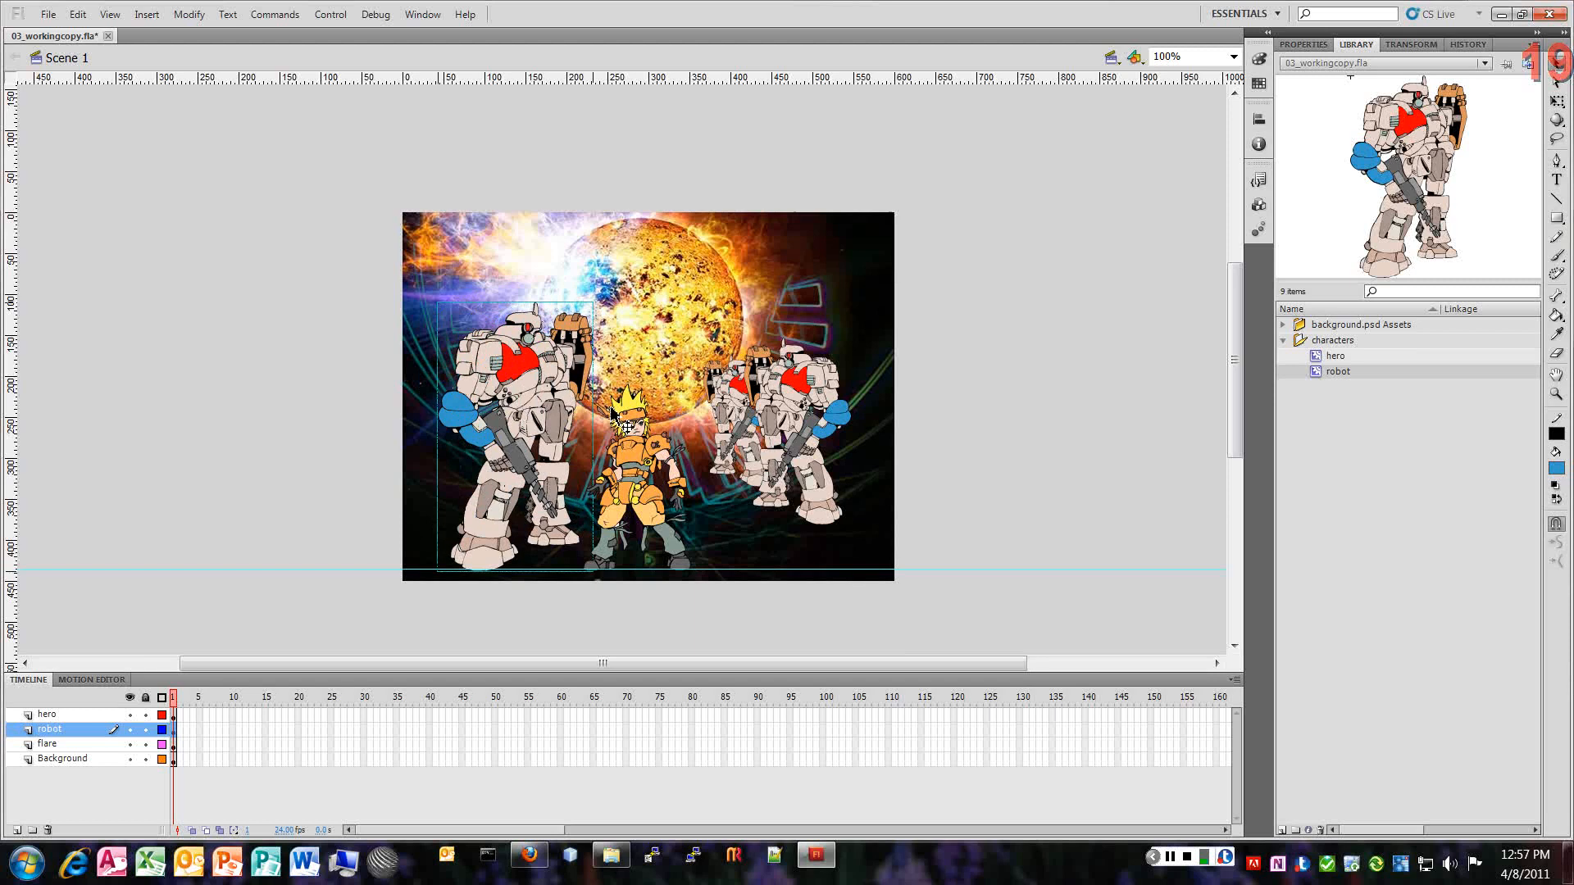
pyautogui.moveTo(634, 459)
pyautogui.mouseDown()
pyautogui.moveTo(645, 436)
pyautogui.moveTo(646, 451)
pyautogui.mouseUp()
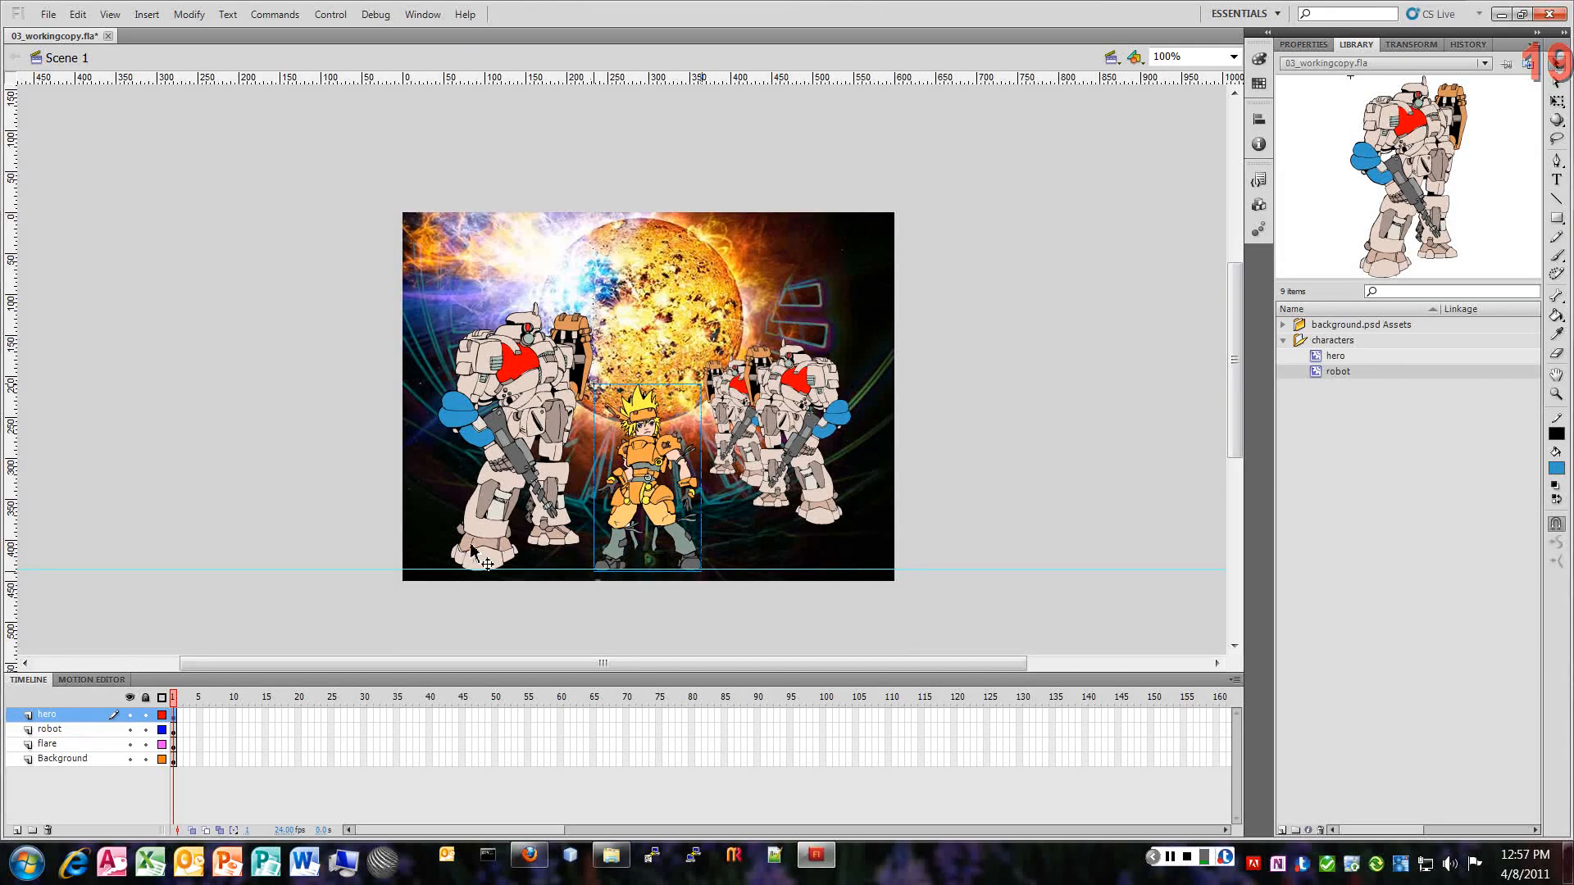
pyautogui.click(485, 614)
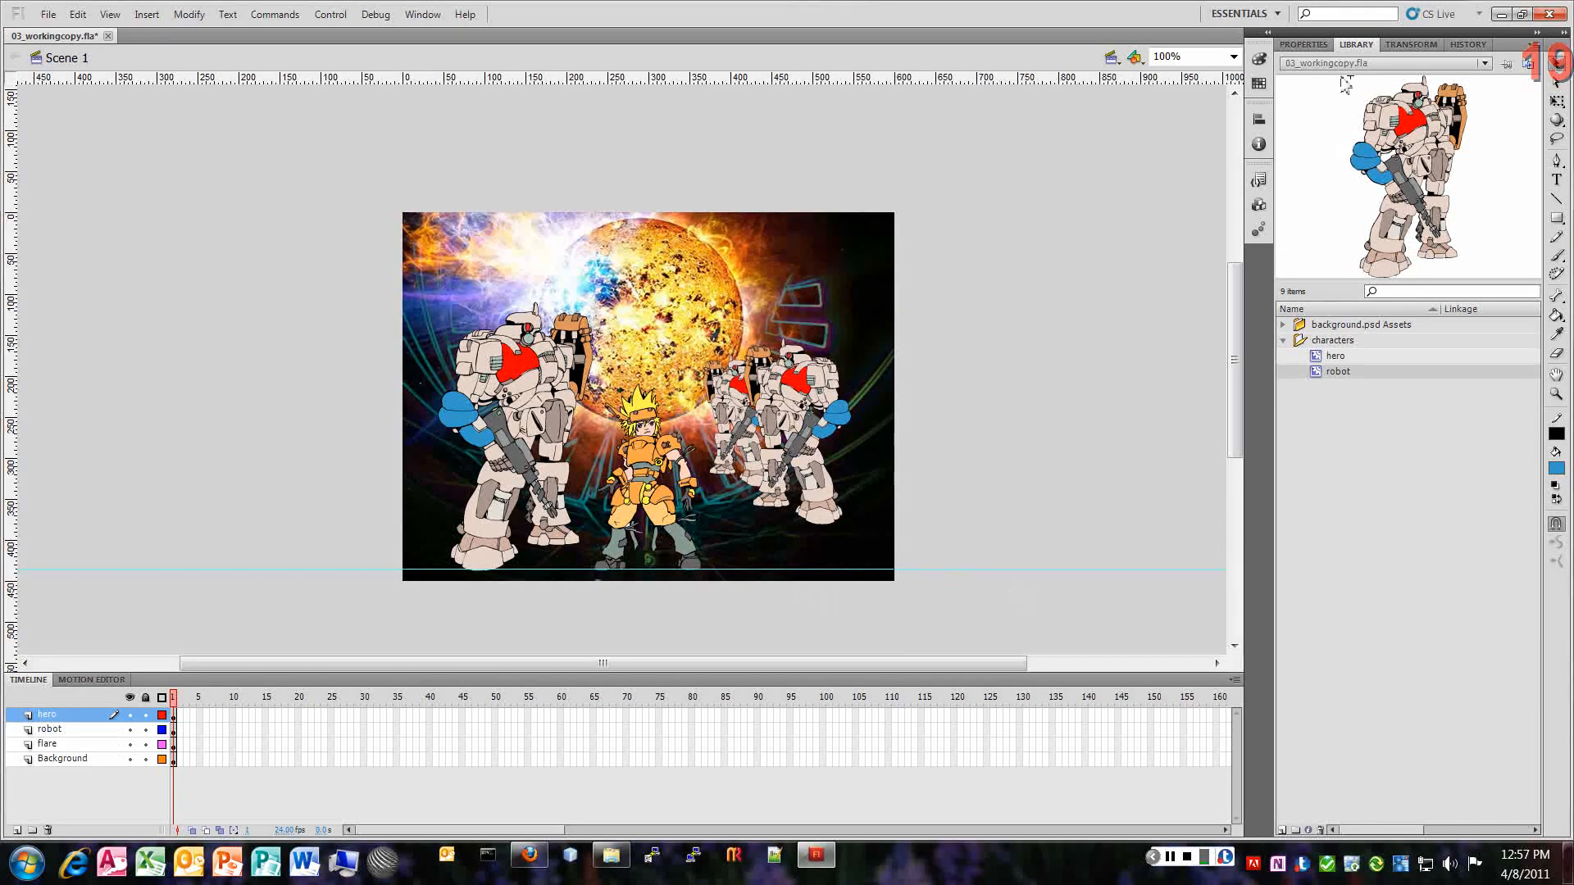
# Step: Apply a Brightness color effect of -40% to the smallest robot
pyautogui.click(1304, 45)
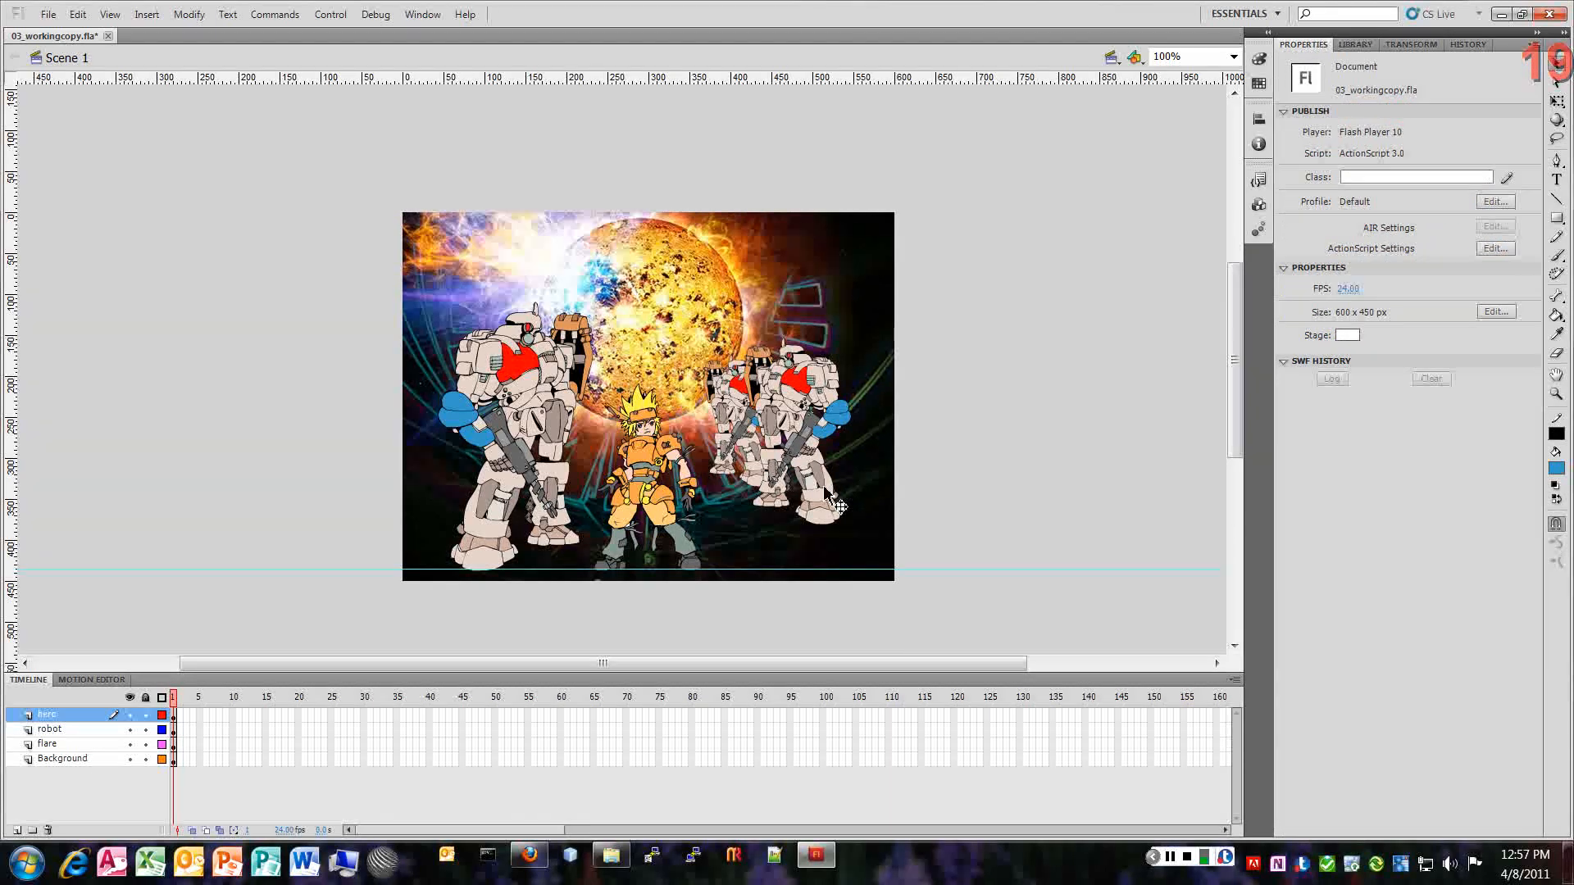
pyautogui.click(743, 413)
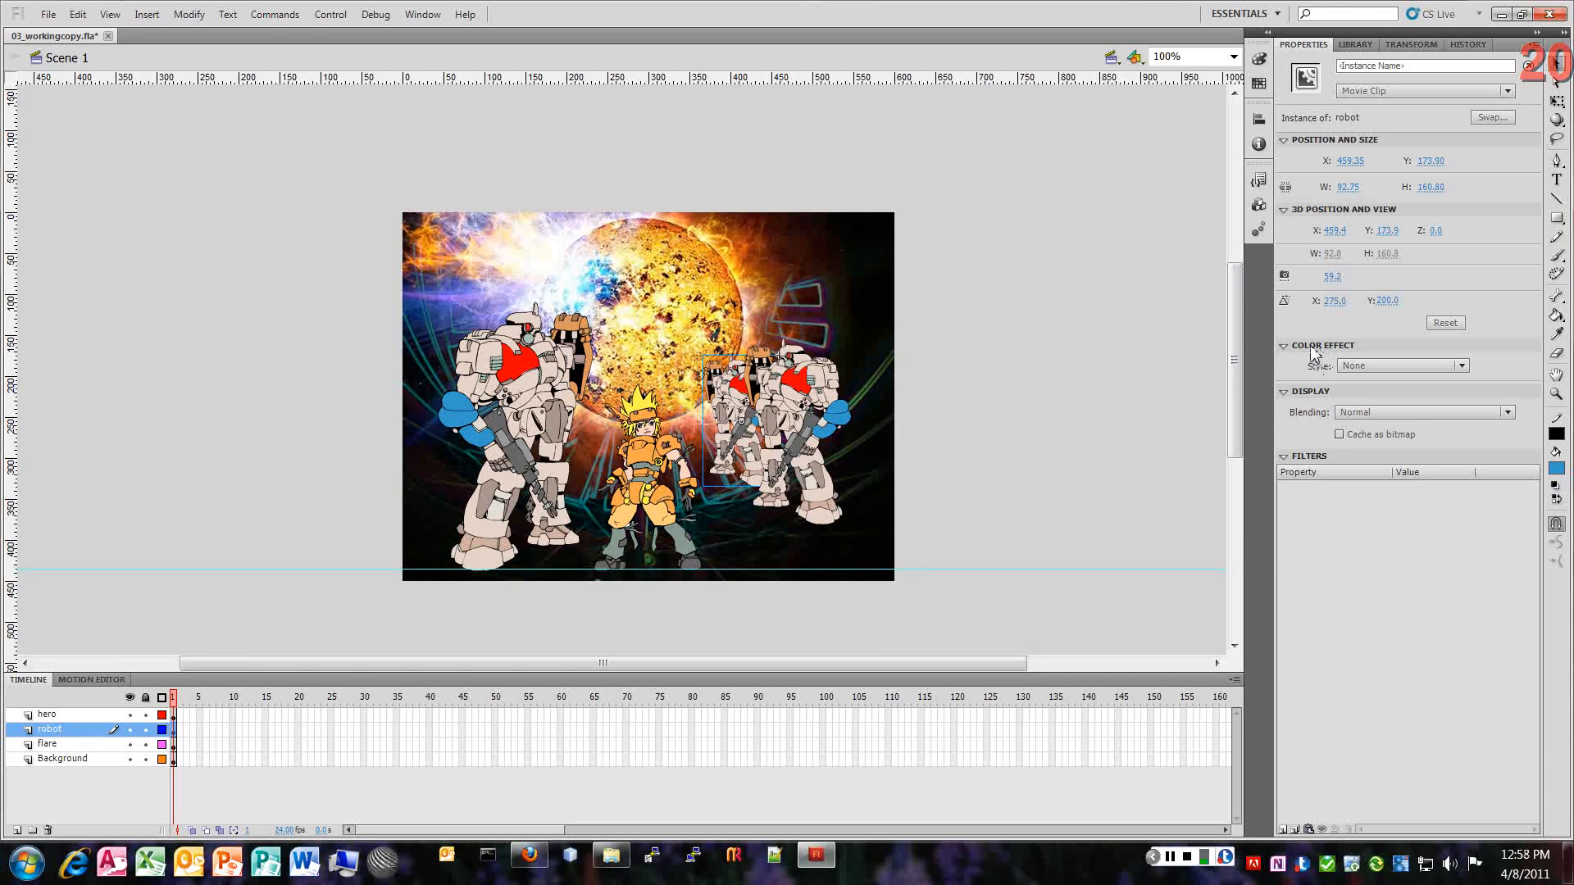
pyautogui.click(1284, 346)
pyautogui.click(1284, 346)
pyautogui.click(1283, 346)
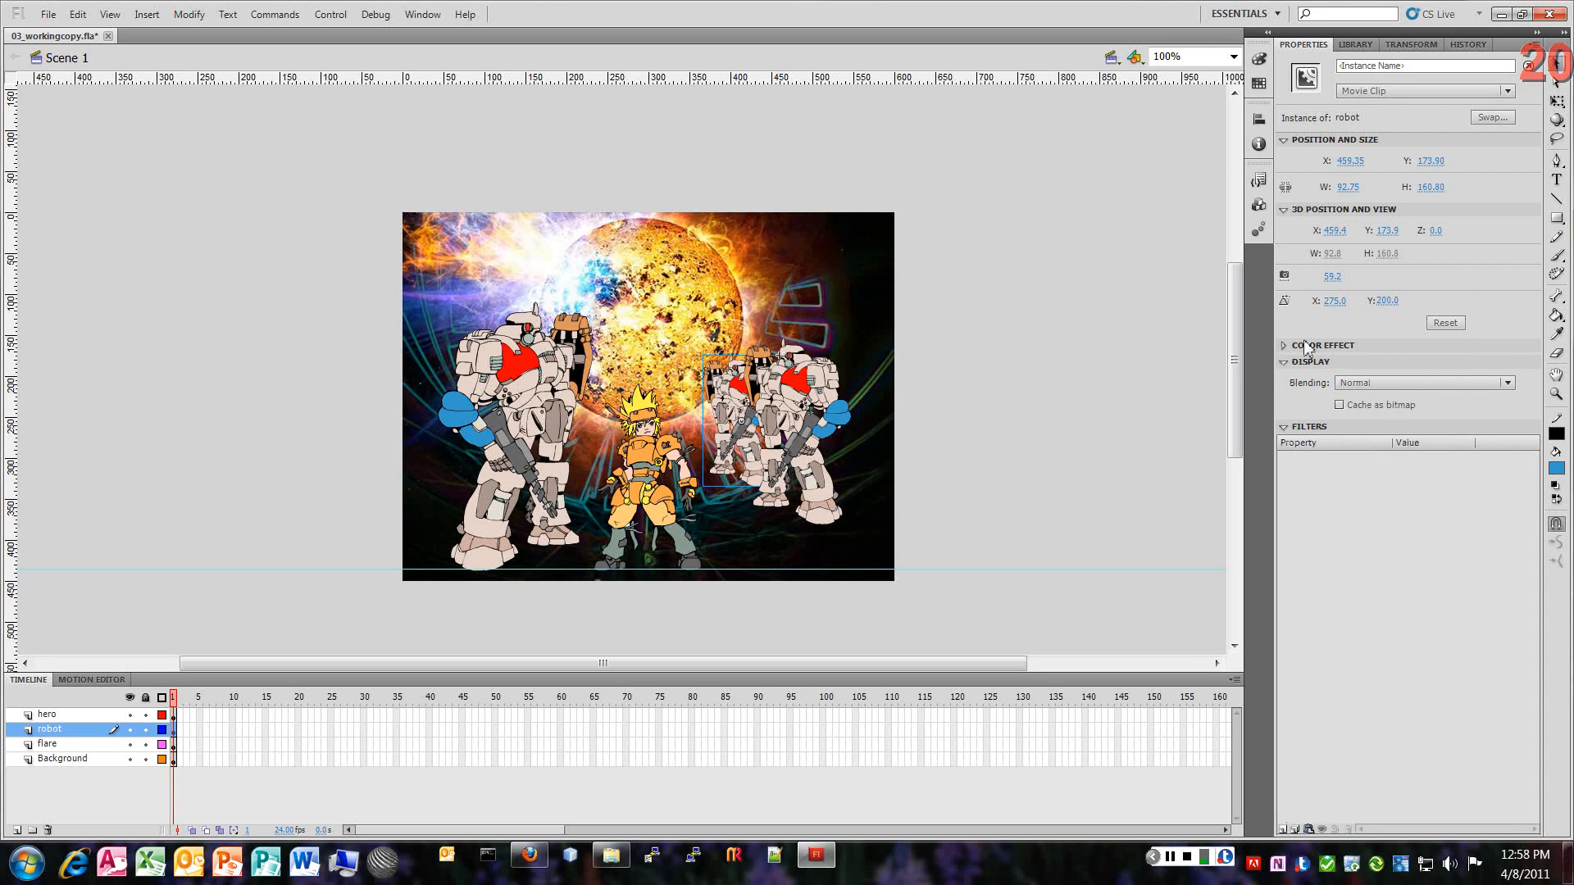
pyautogui.click(1284, 346)
pyautogui.click(1377, 367)
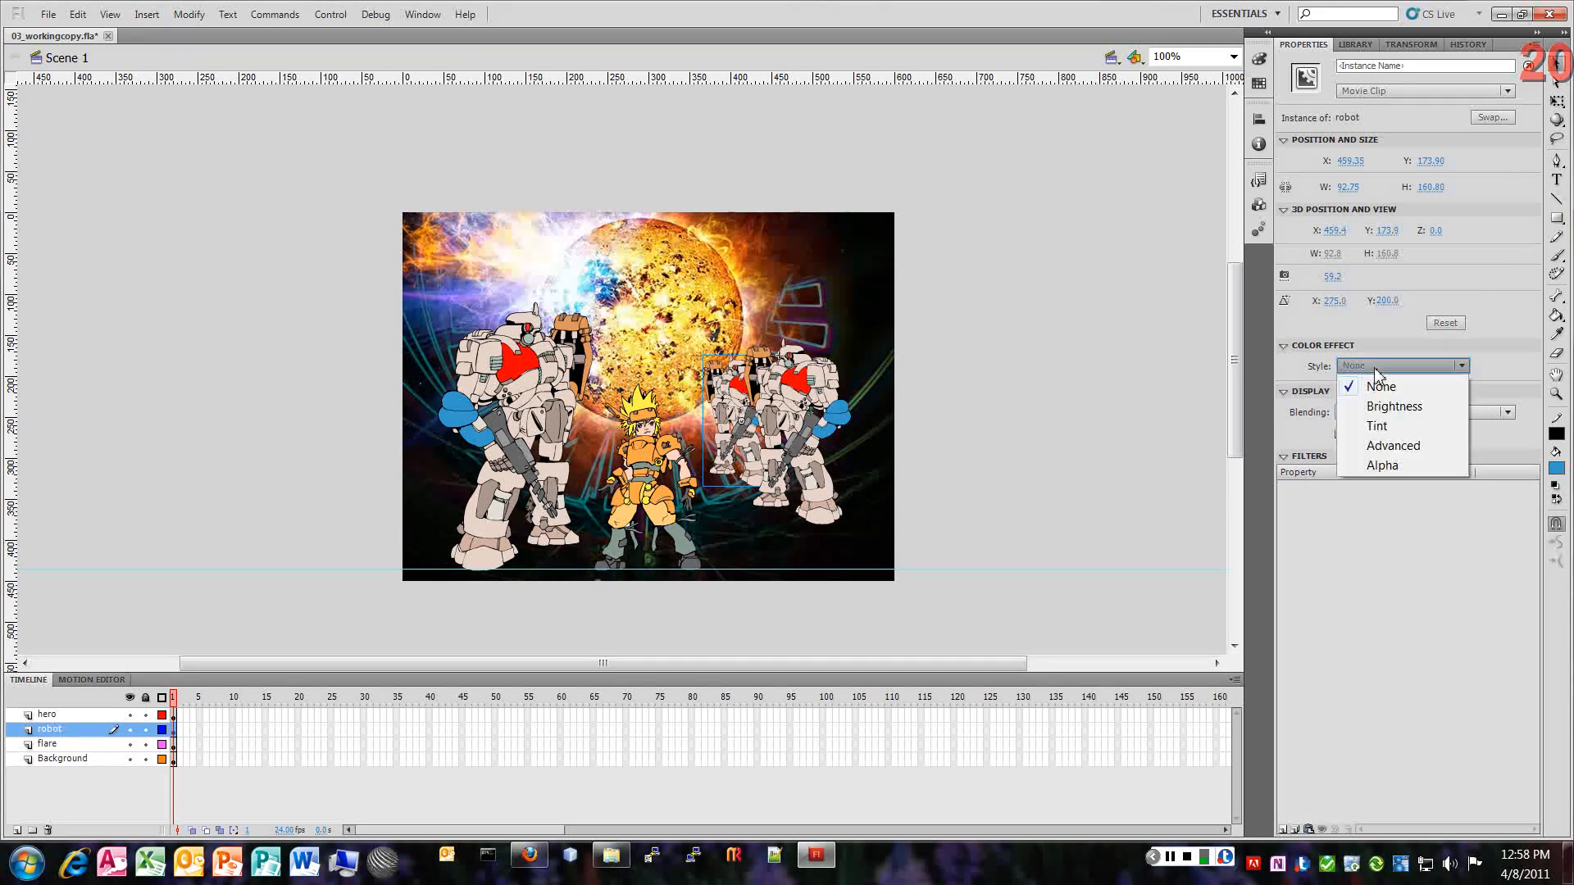
pyautogui.click(1408, 408)
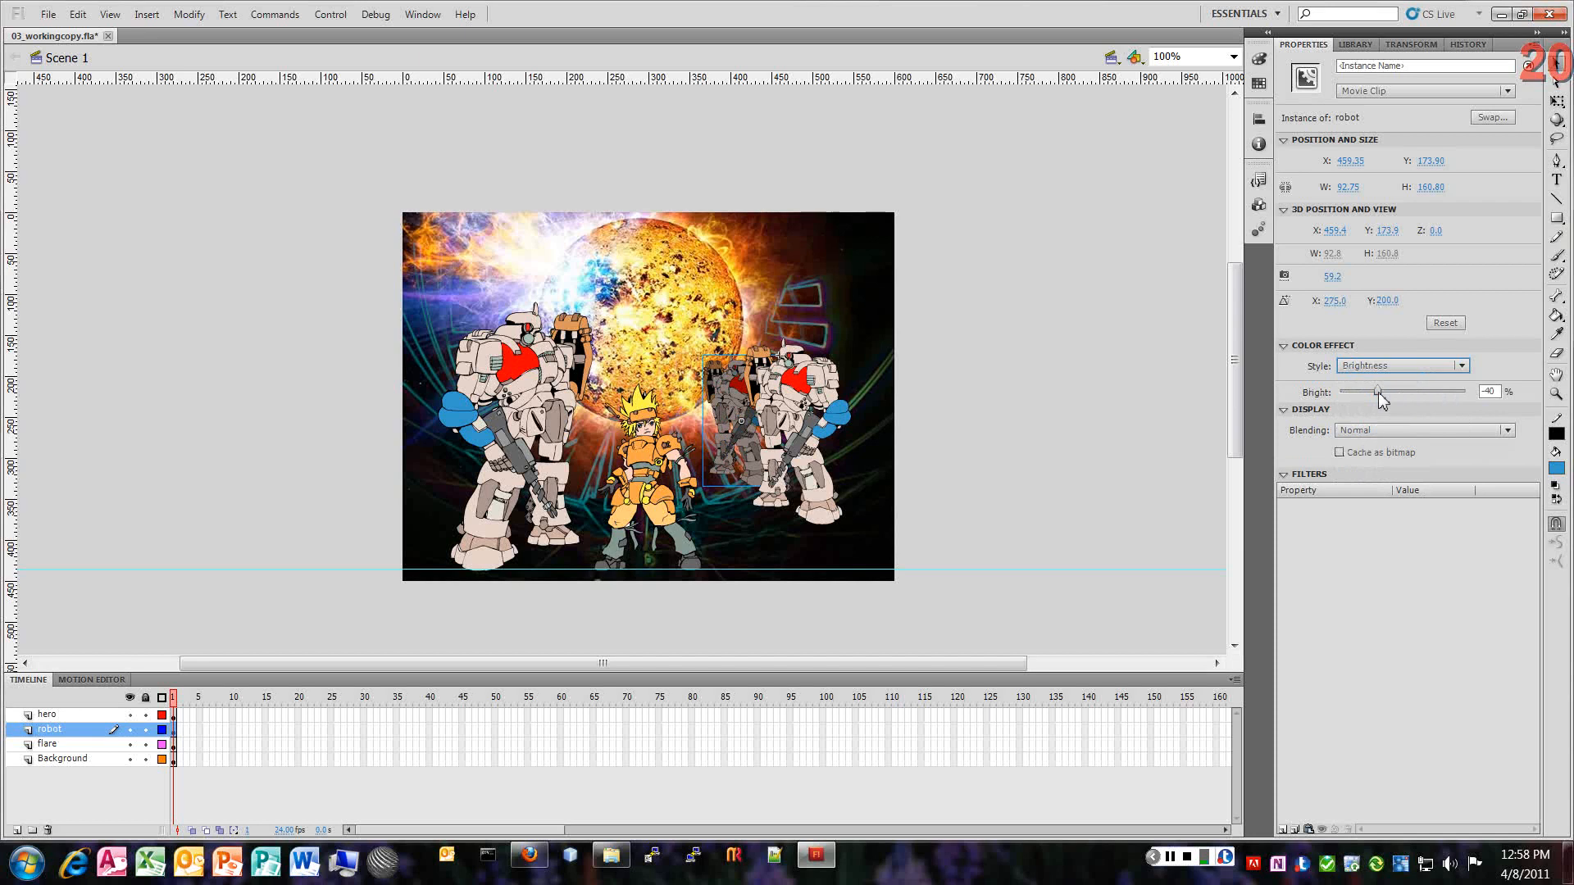
pyautogui.moveTo(1379, 392)
pyautogui.mouseDown()
pyautogui.moveTo(1443, 390)
pyautogui.moveTo(1372, 386)
pyautogui.mouseUp()
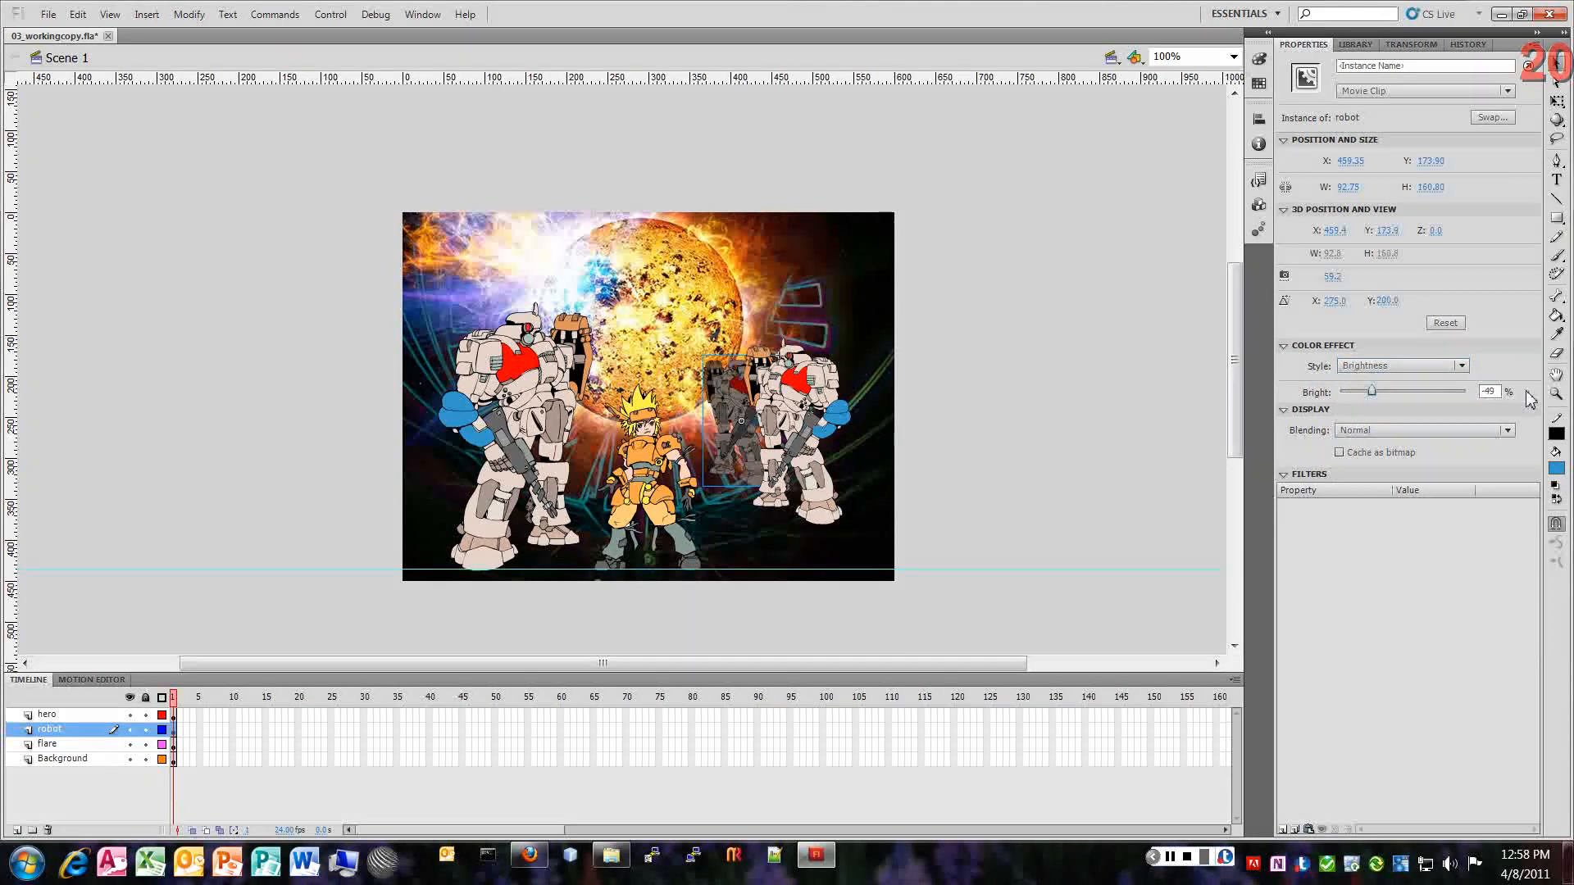
pyautogui.click(1497, 391)
pyautogui.press('BackSpace')
pyautogui.press('Tab')
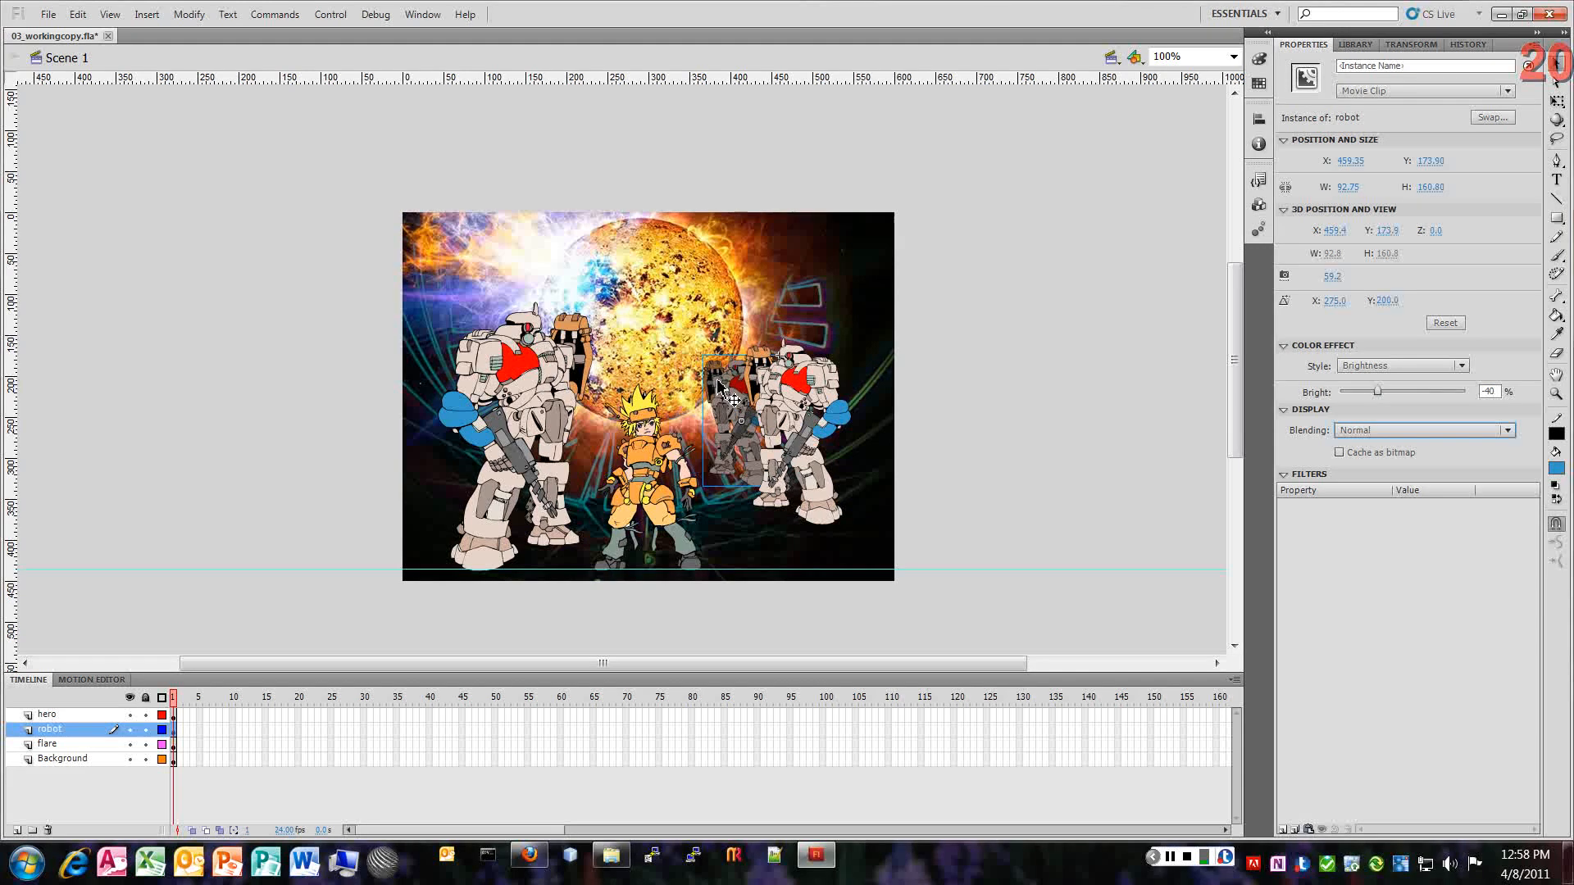
pyautogui.click(1026, 403)
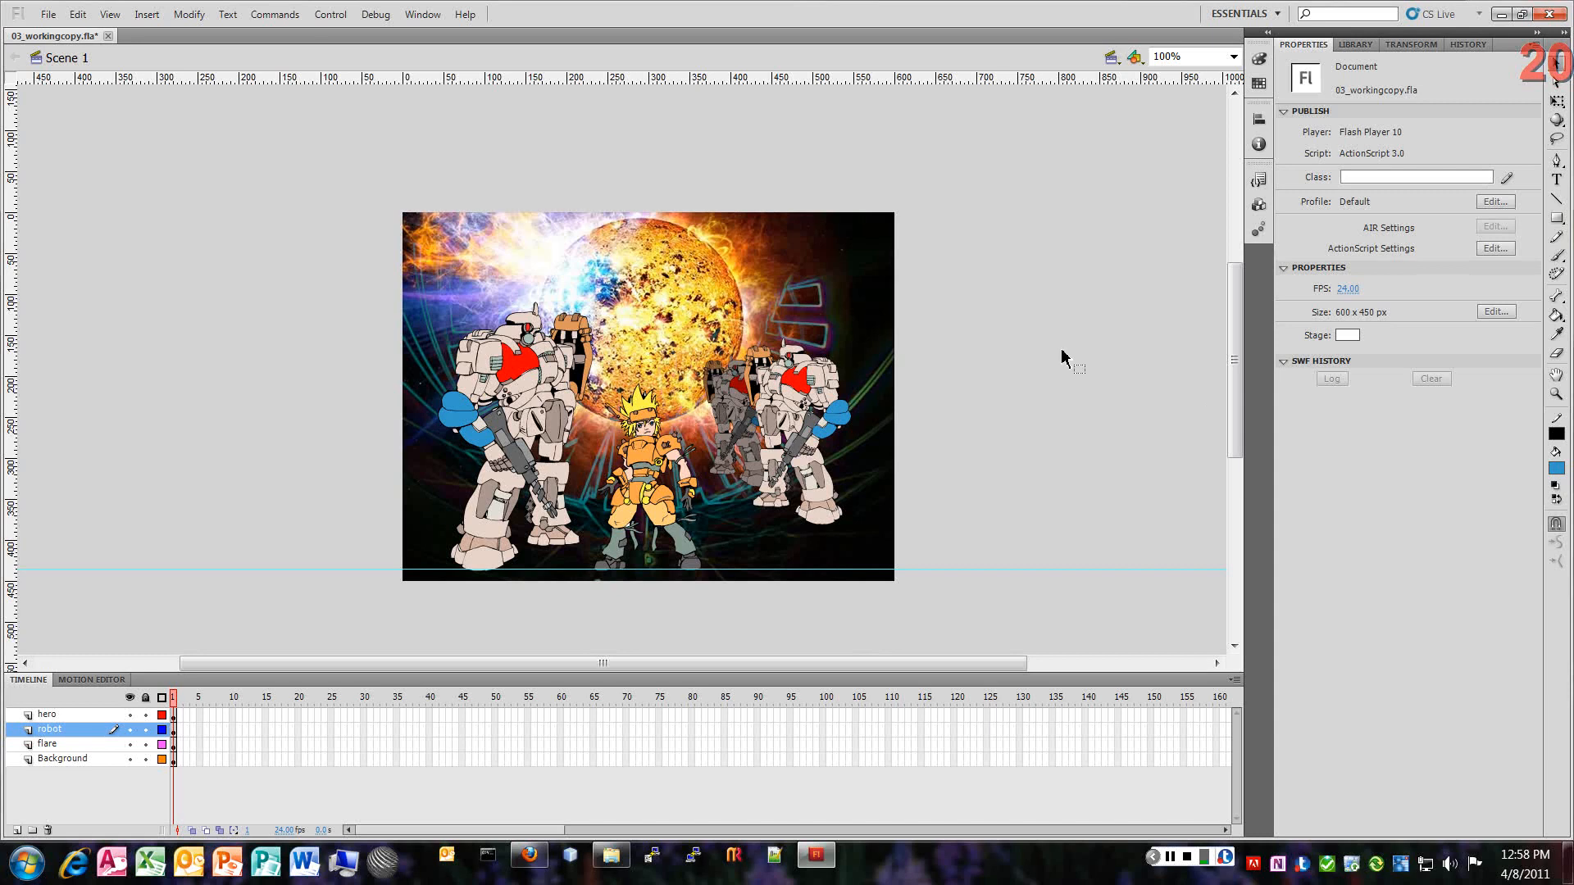
# Step: Apply an Alpha color effect of 50% to the flare instance
pyautogui.click(650, 305)
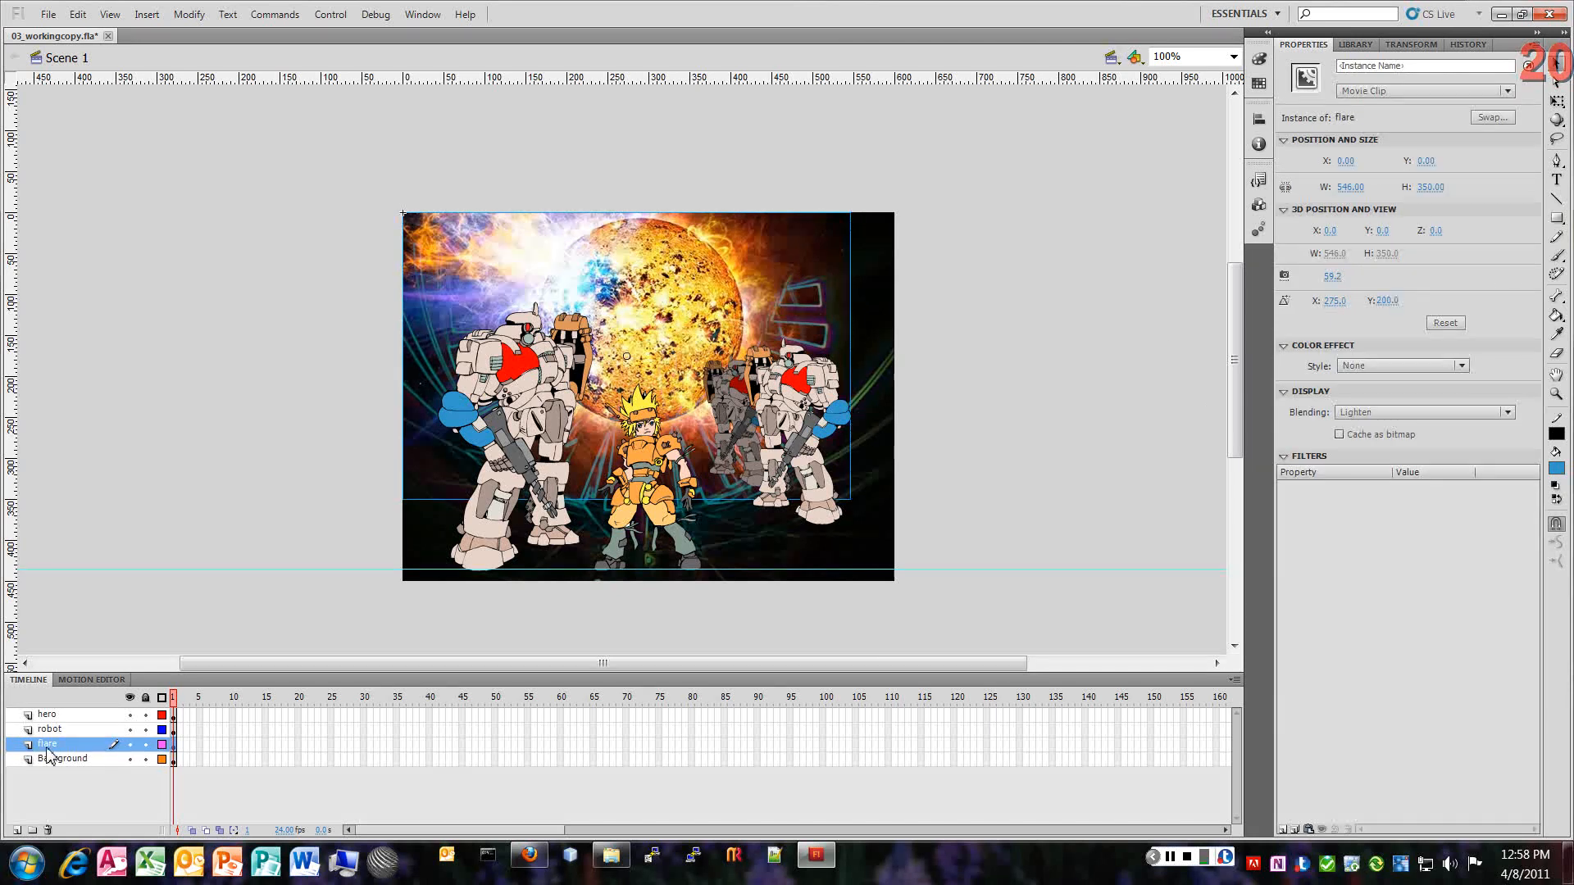
pyautogui.moveTo(56, 748); pyautogui.dragTo(297, 643)
pyautogui.click(1376, 368)
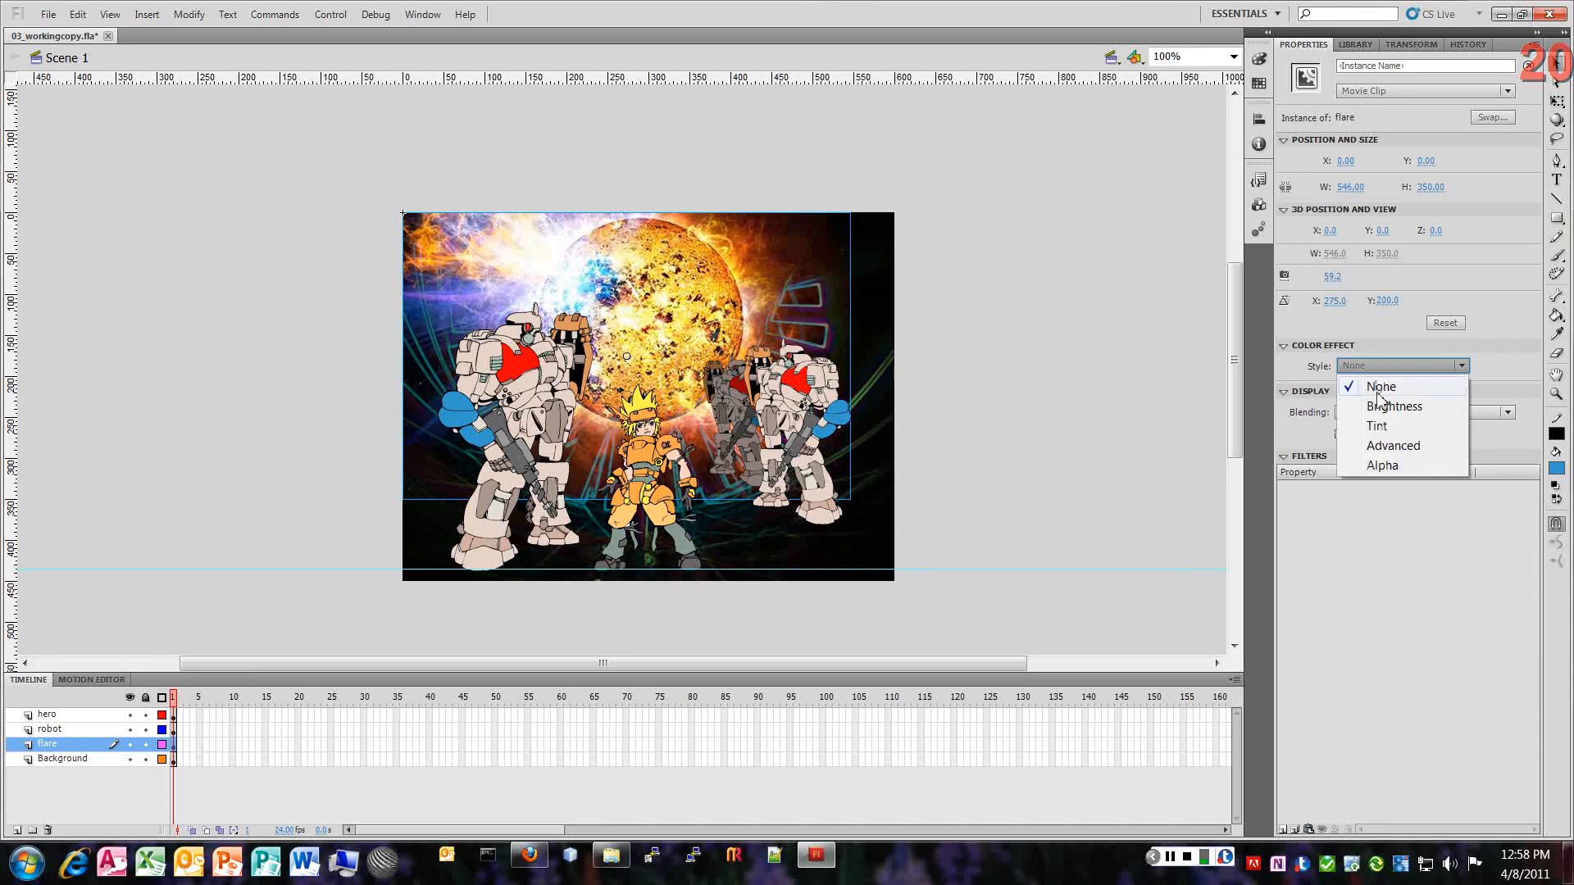
pyautogui.click(1382, 466)
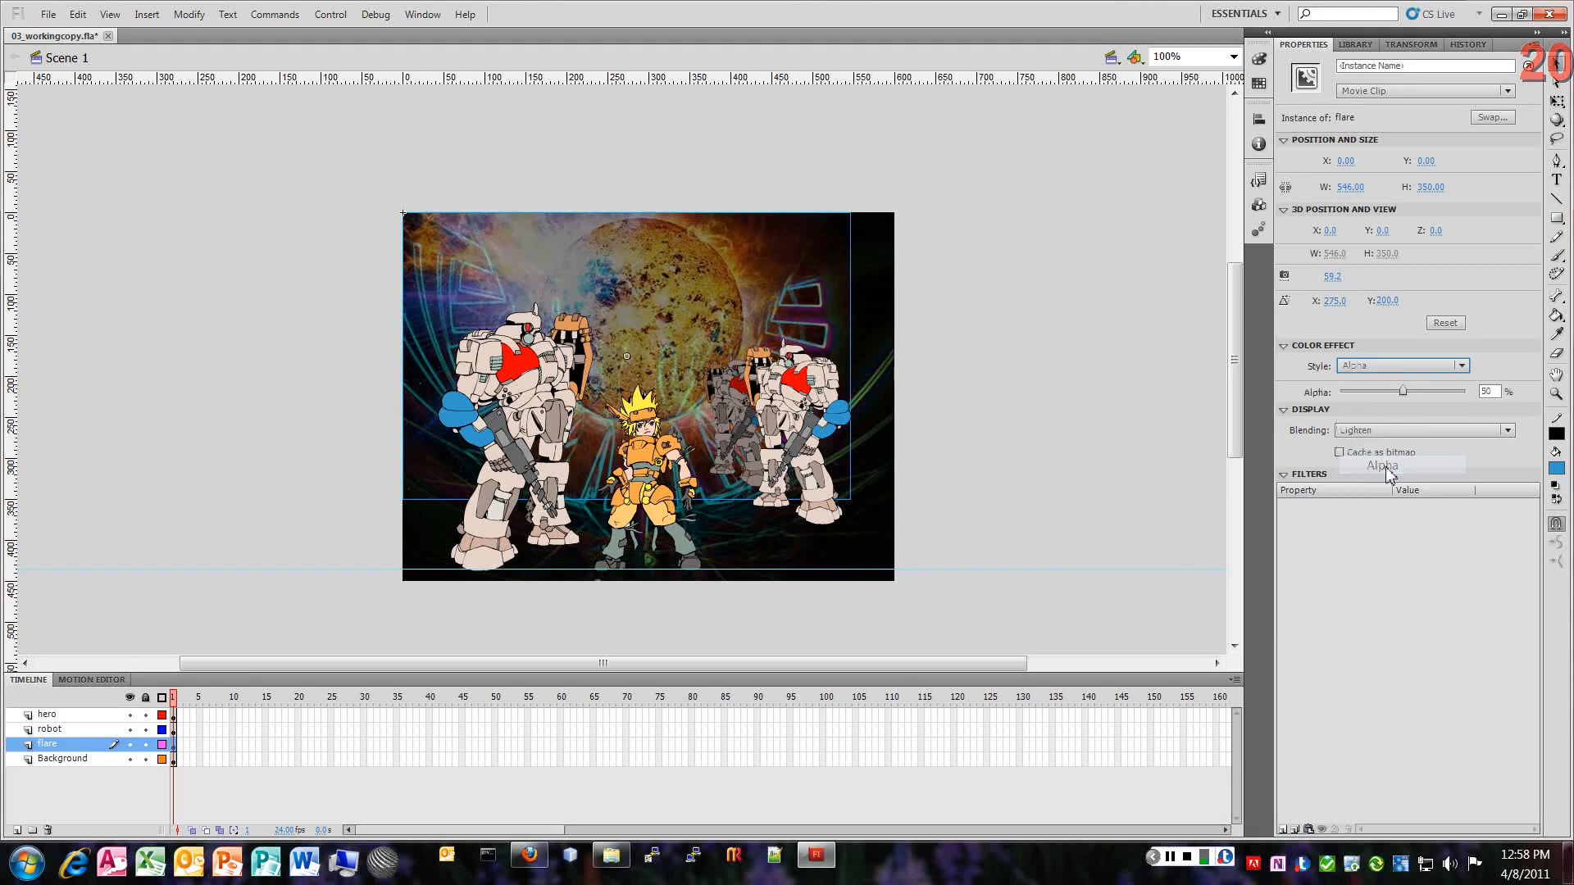
pyautogui.moveTo(1403, 391)
pyautogui.mouseDown()
pyautogui.moveTo(1459, 393)
pyautogui.moveTo(1404, 391)
pyautogui.mouseUp()
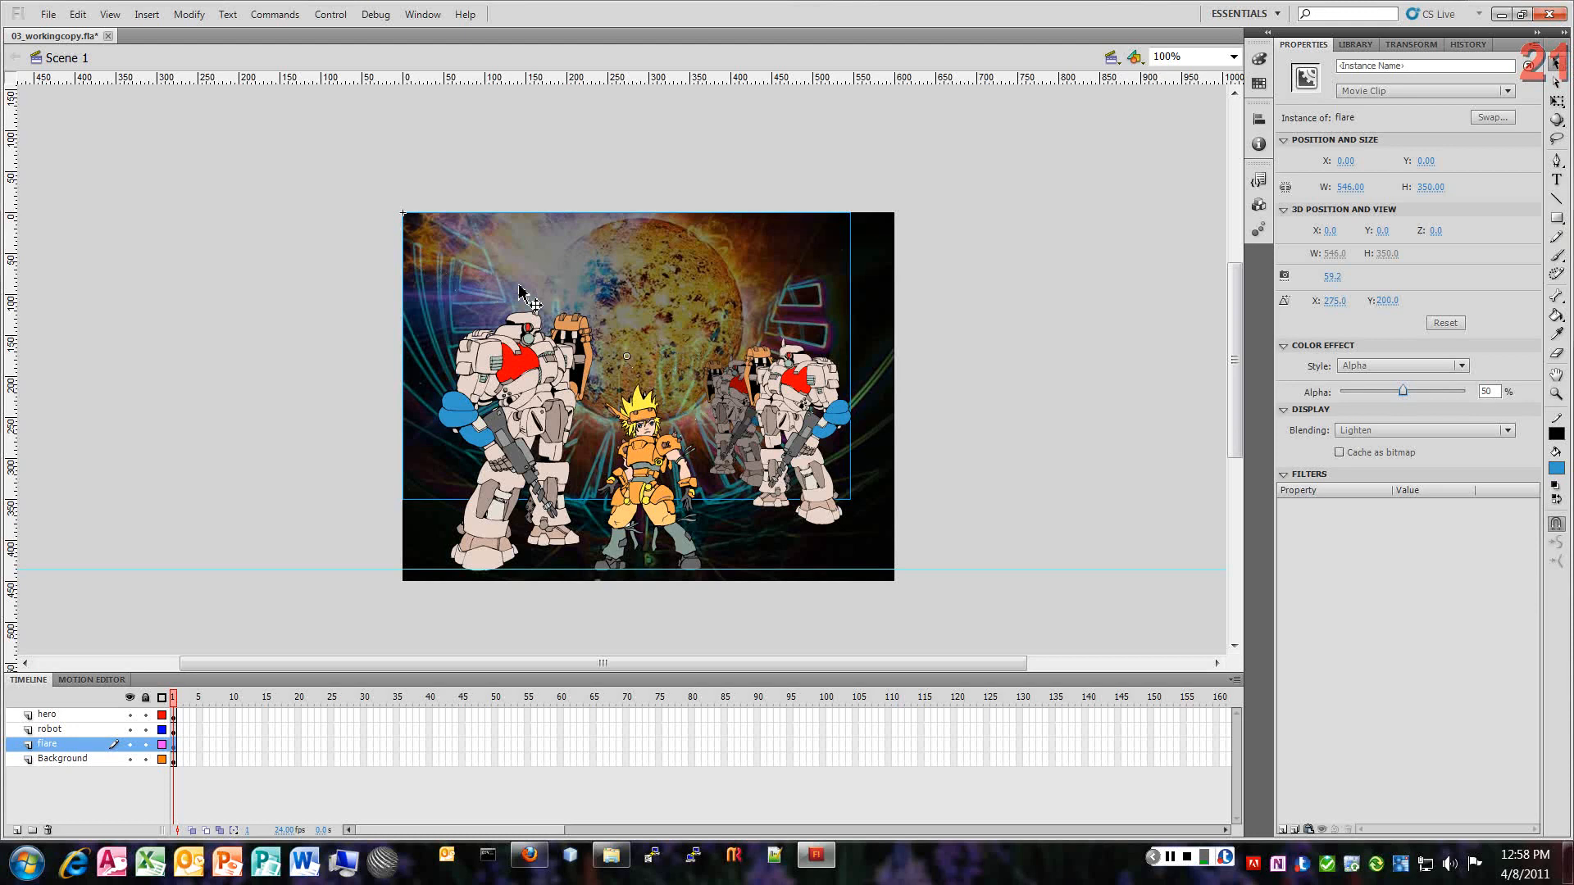
pyautogui.click(987, 344)
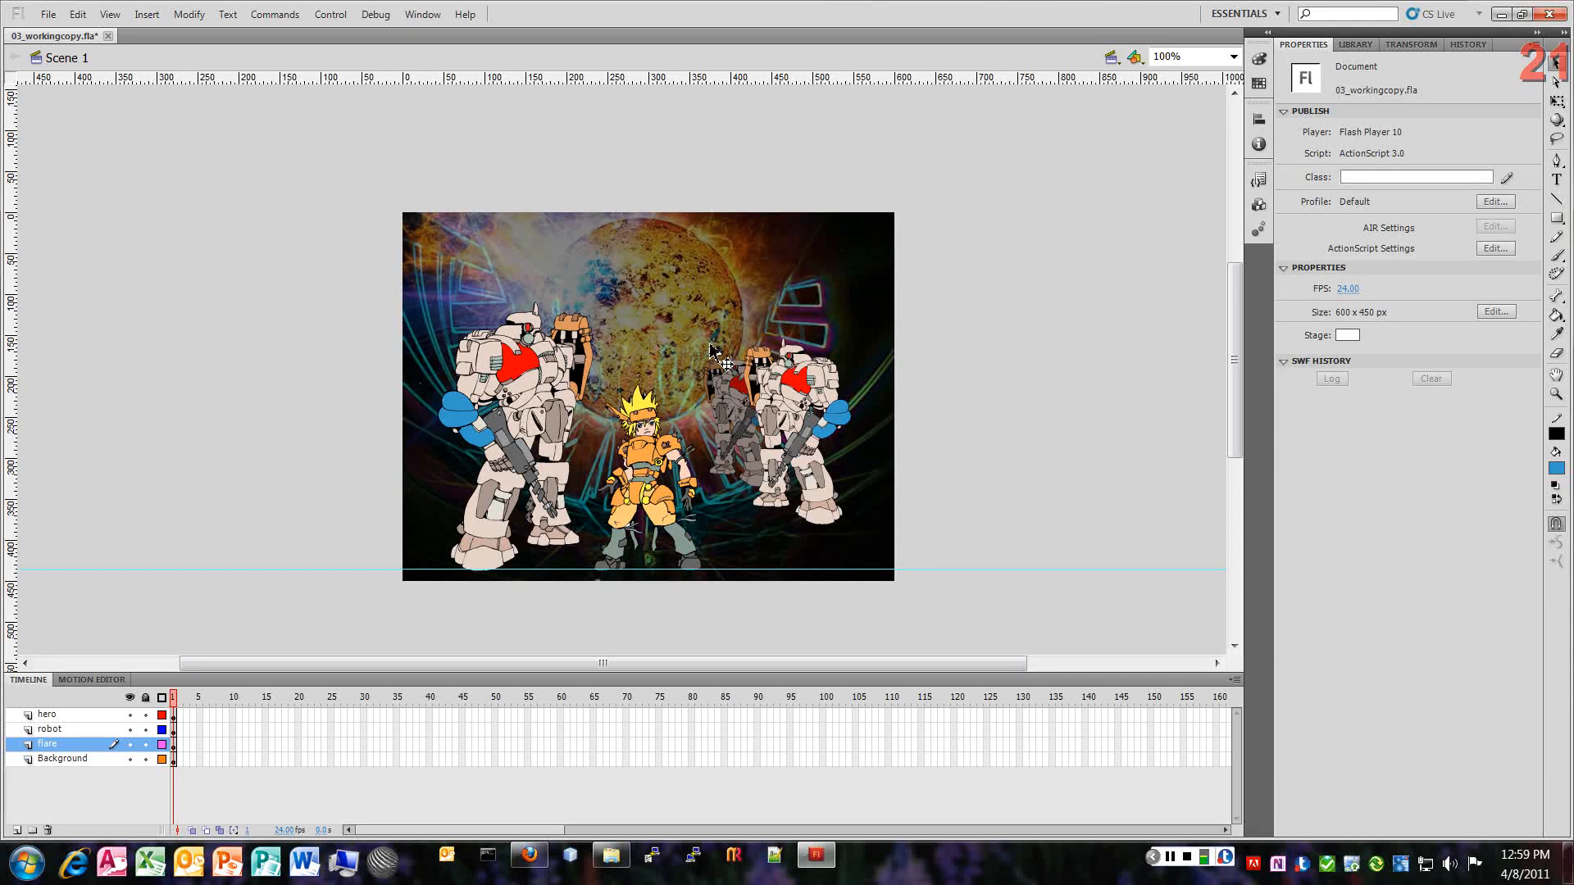
# Step: Add a Blur filter to the flare instance and keep its horizontal and vertical blur values linked
pyautogui.click(679, 321)
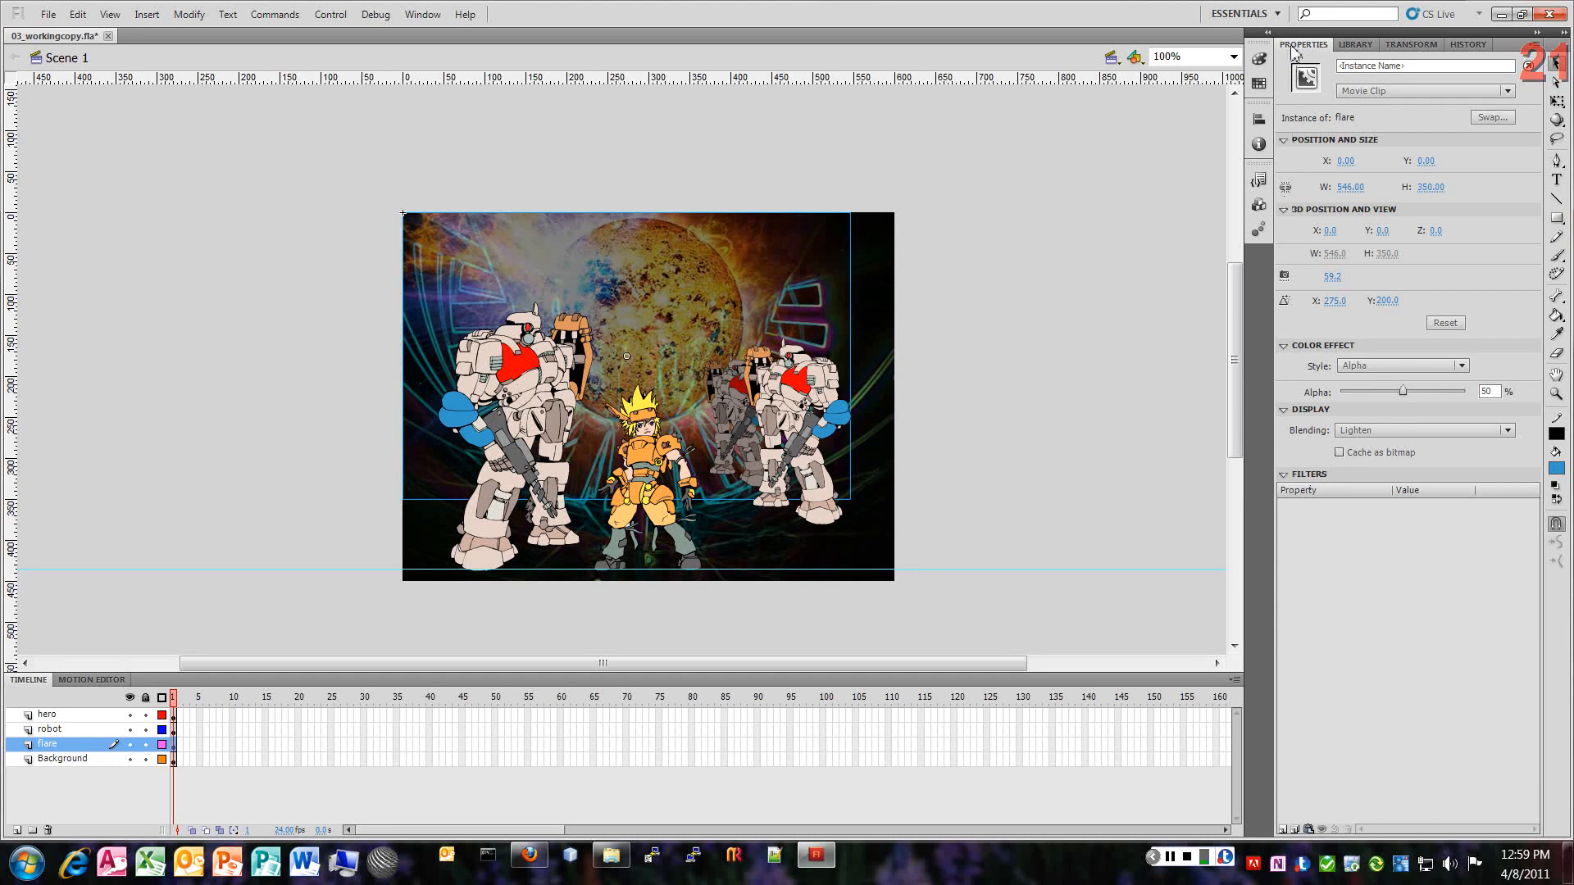
pyautogui.click(1284, 829)
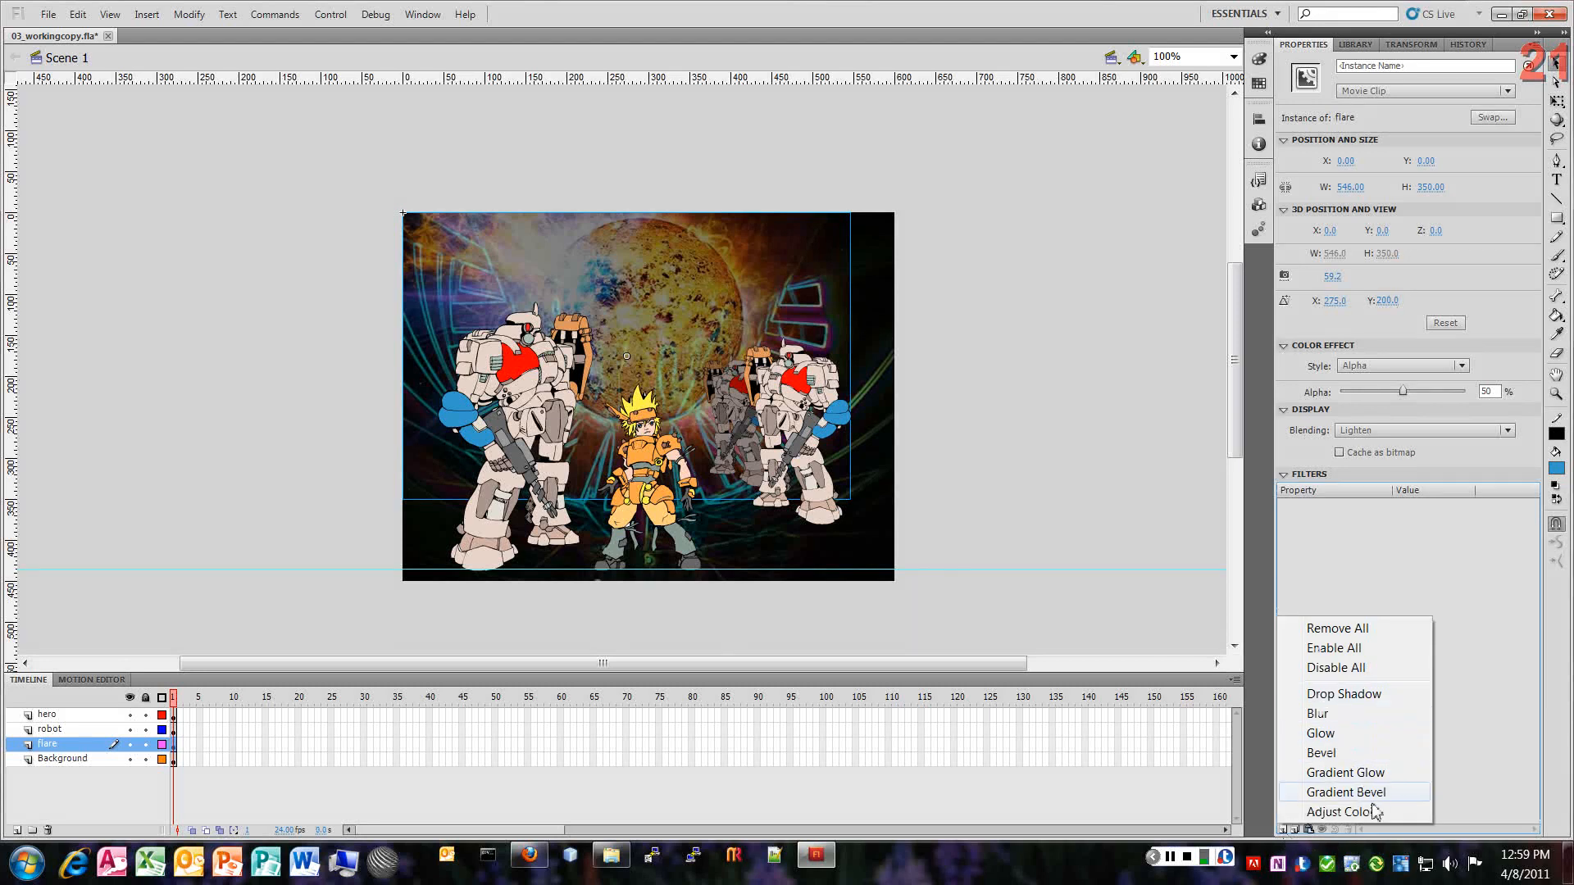
pyautogui.click(1318, 714)
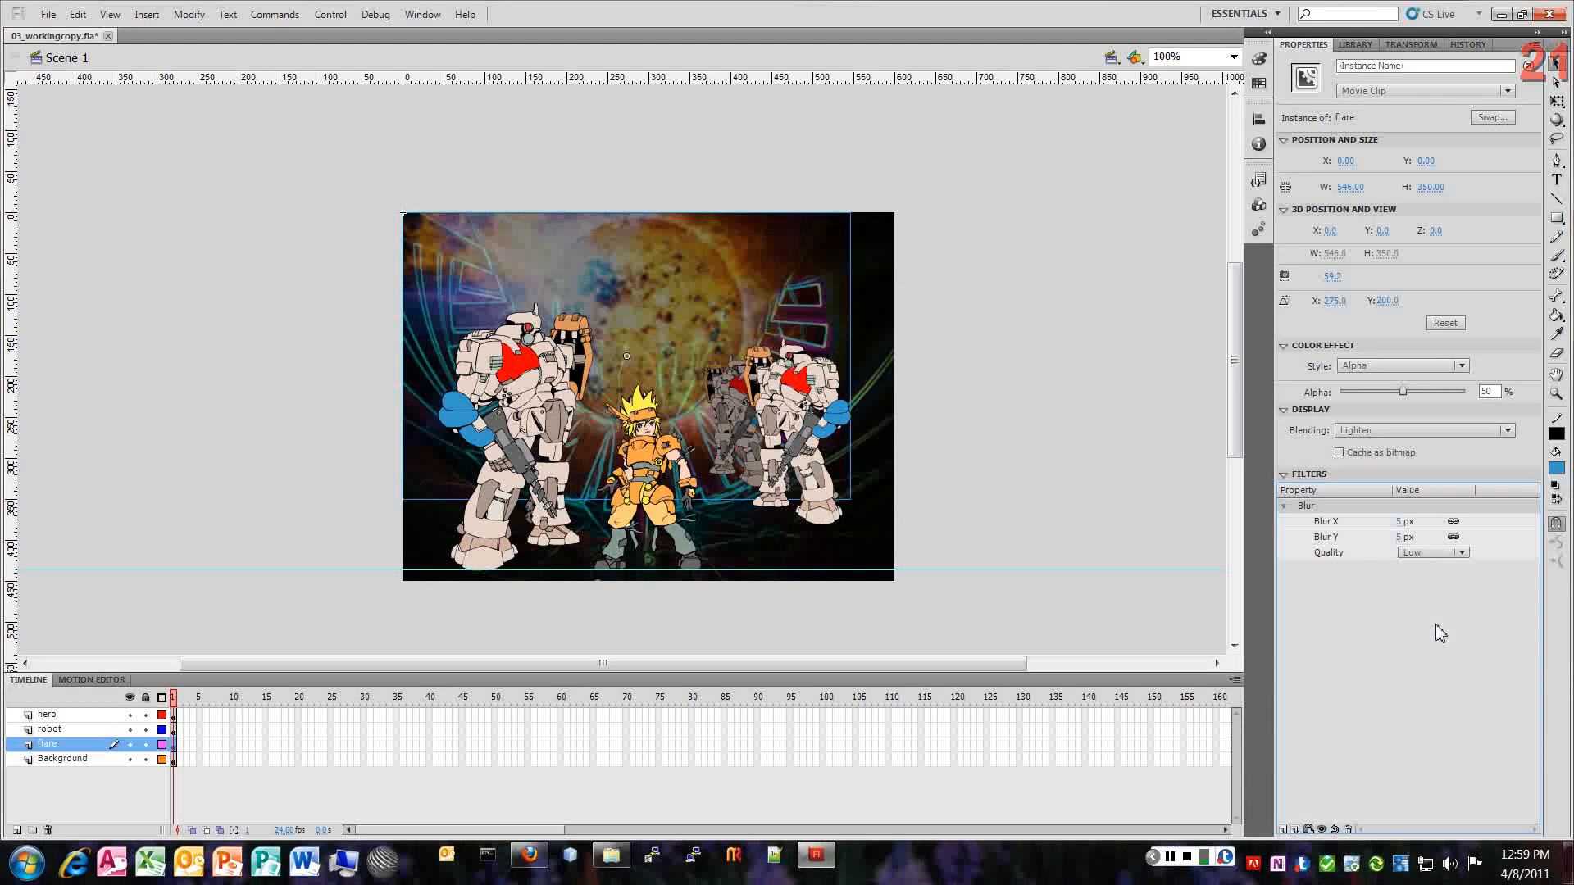
pyautogui.click(1453, 537)
pyautogui.click(1454, 536)
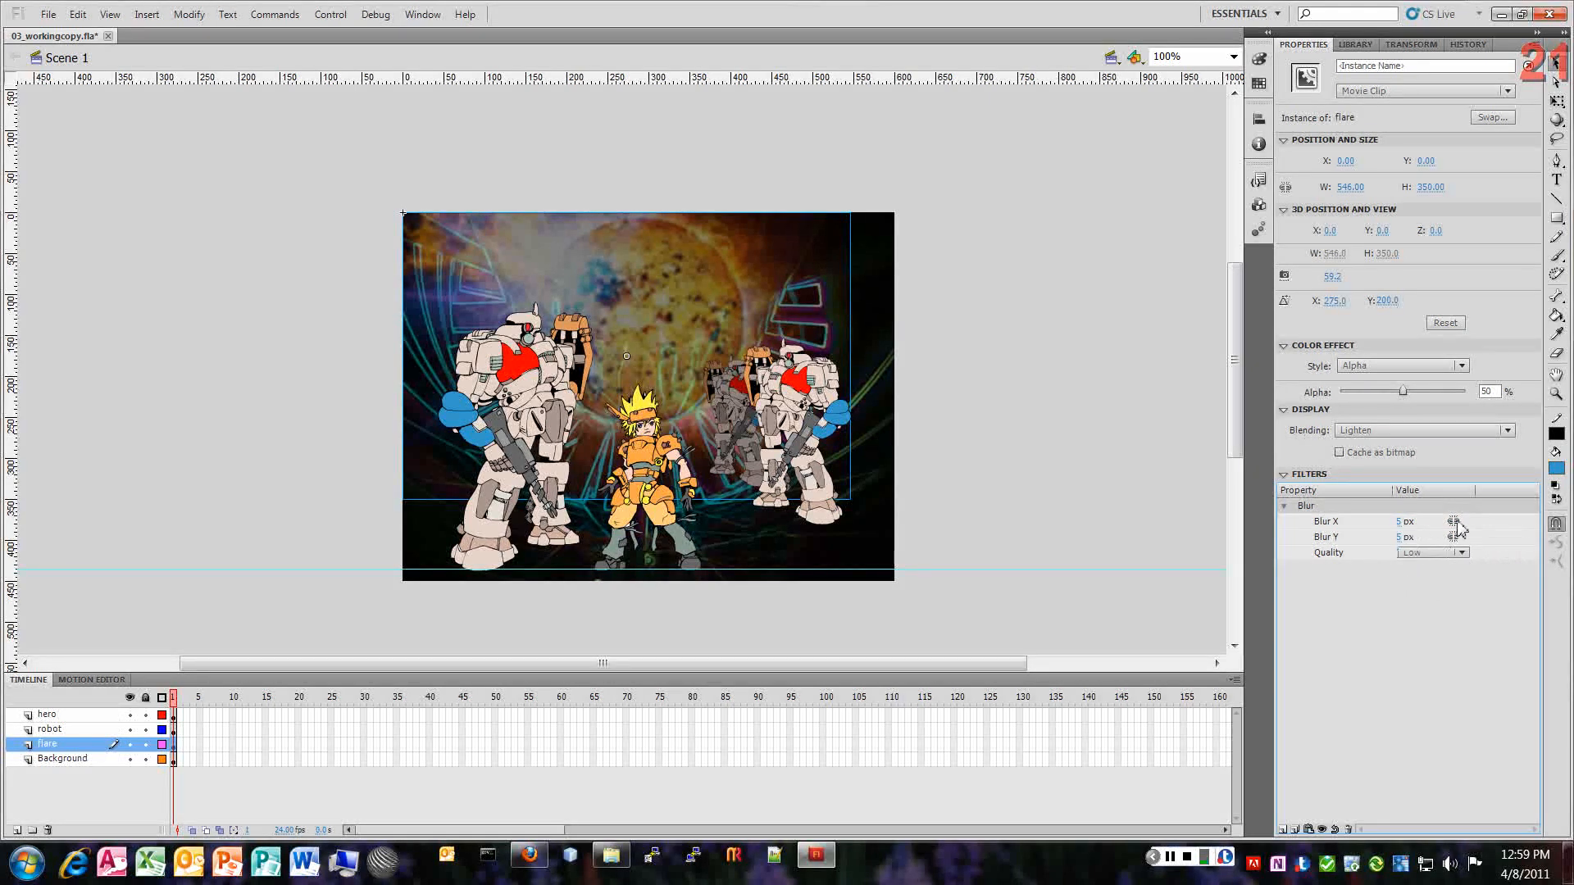
# Step: Set the flare's Blur X and Blur Y to 10 px and save the document
pyautogui.click(1399, 522)
pyautogui.write('10')
pyautogui.press('Return')
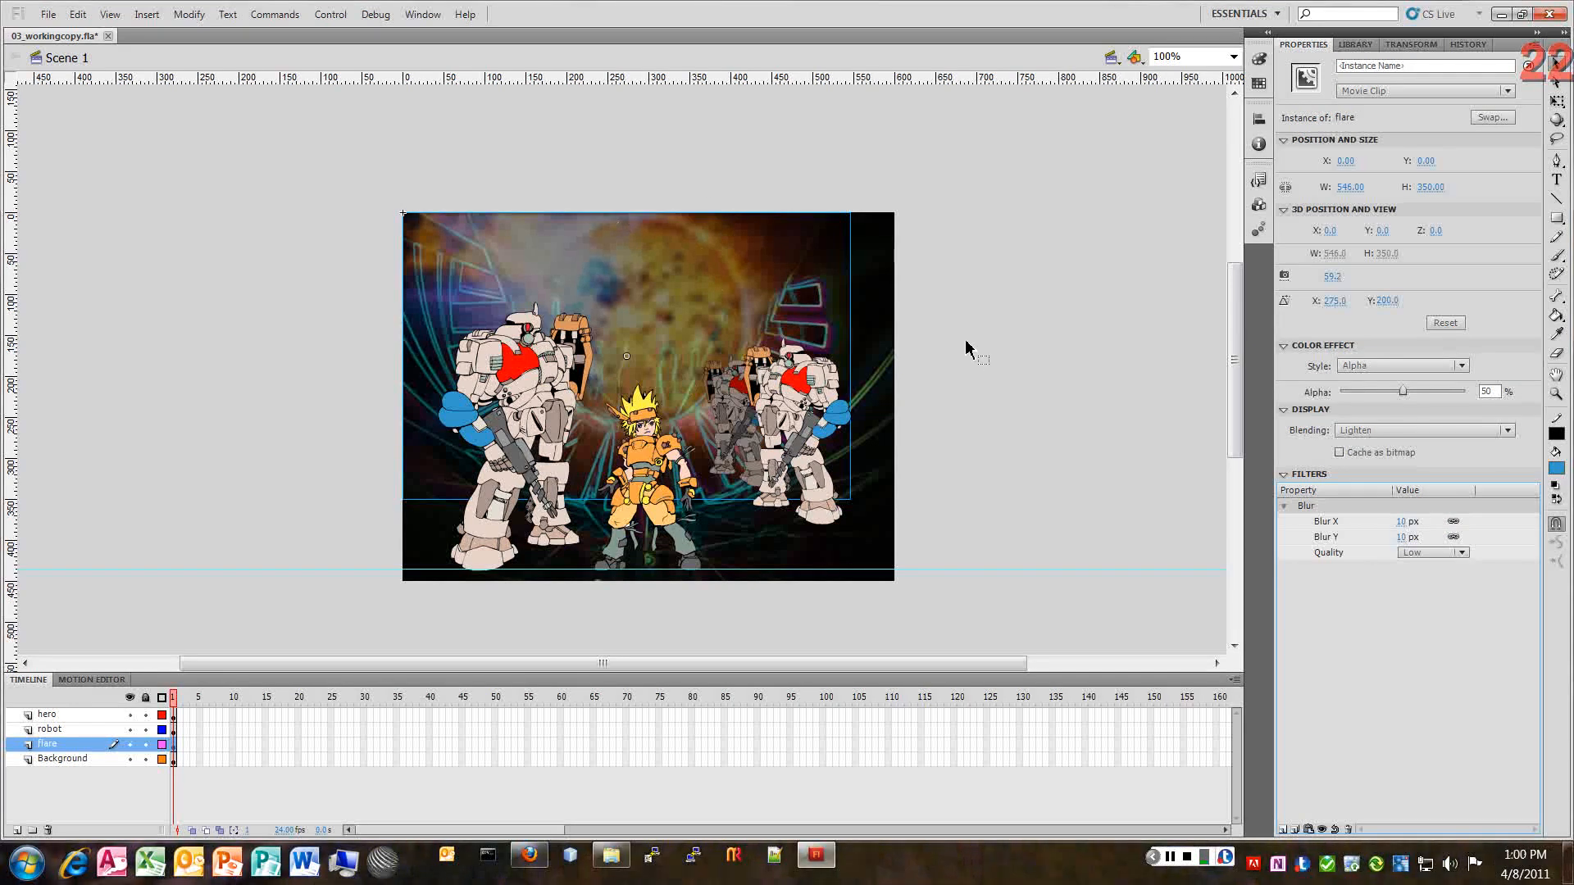
pyautogui.click(976, 386)
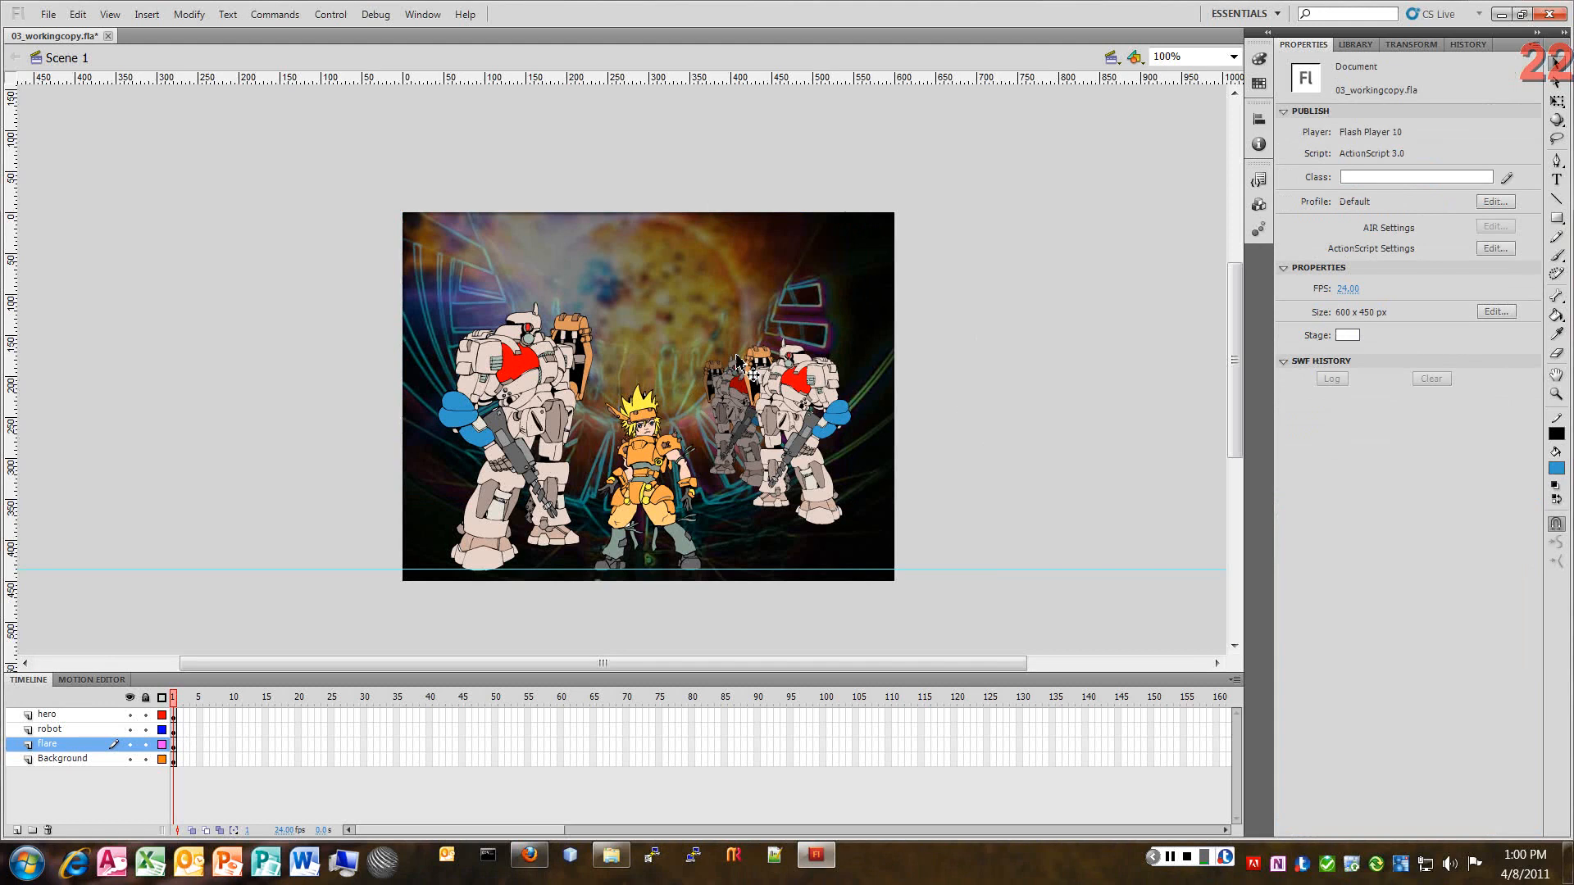
pyautogui.click(49, 15)
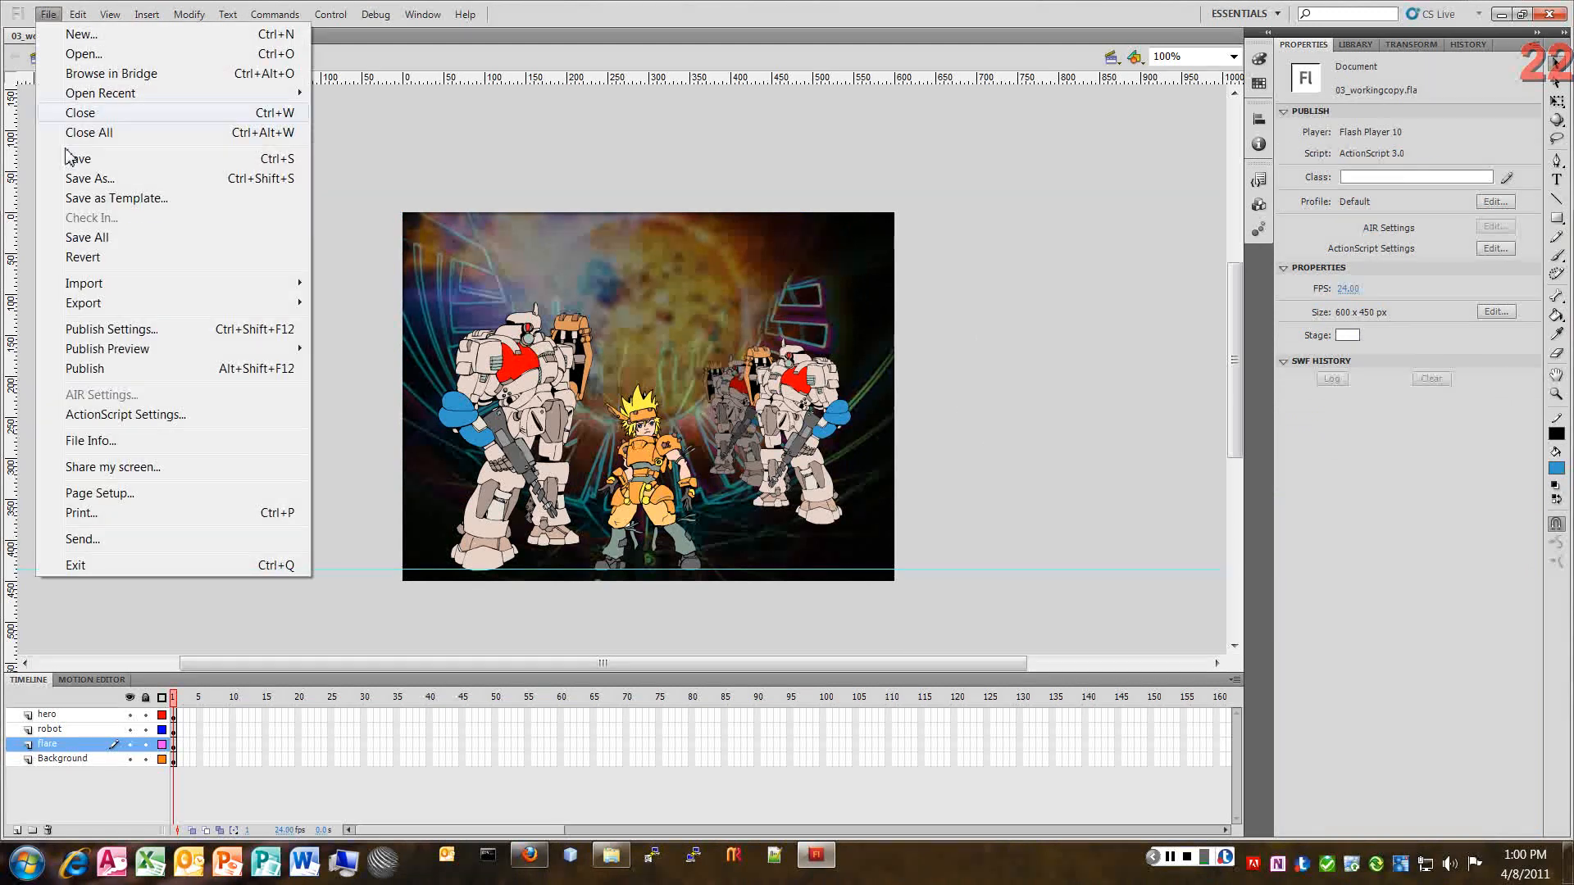
pyautogui.click(112, 160)
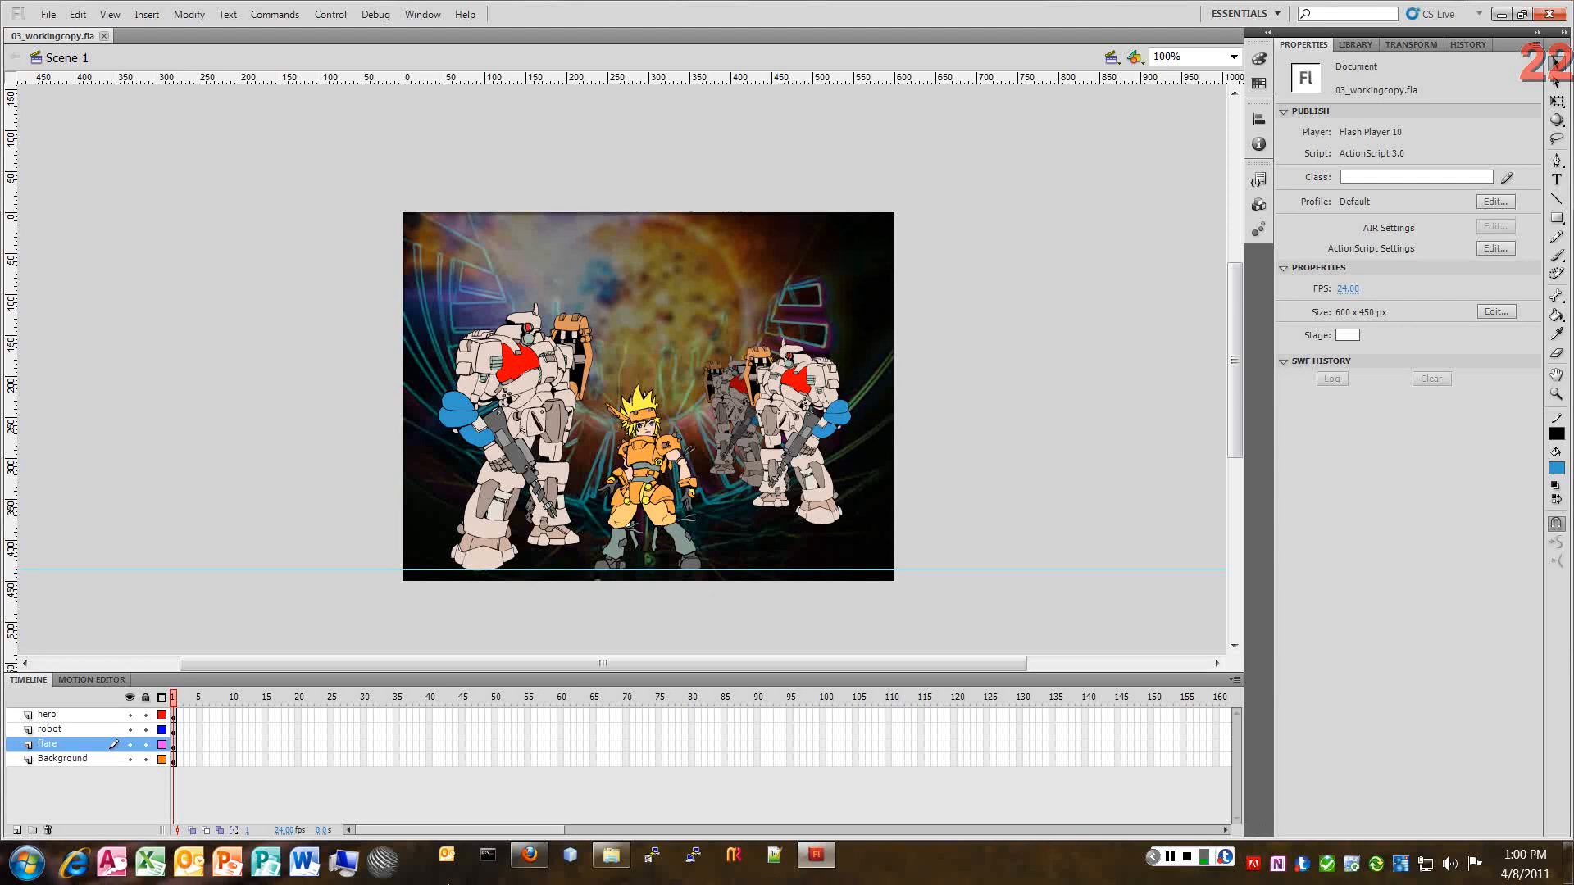
# Step: Add a new layer named text above the hero layer and activate the Text tool
pyautogui.click(49, 715)
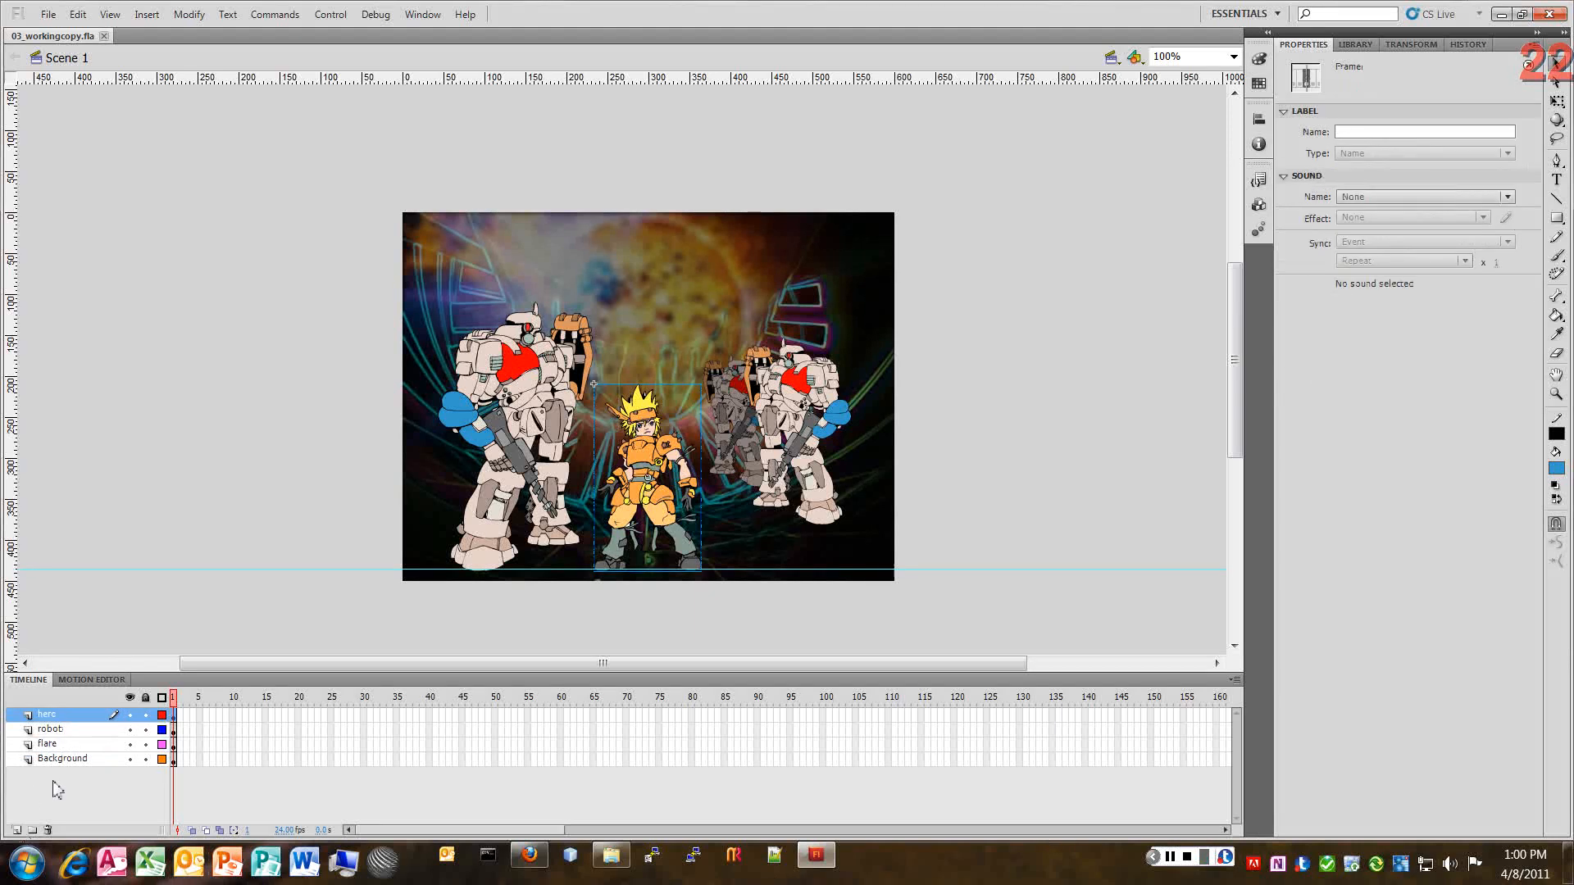
pyautogui.click(14, 831)
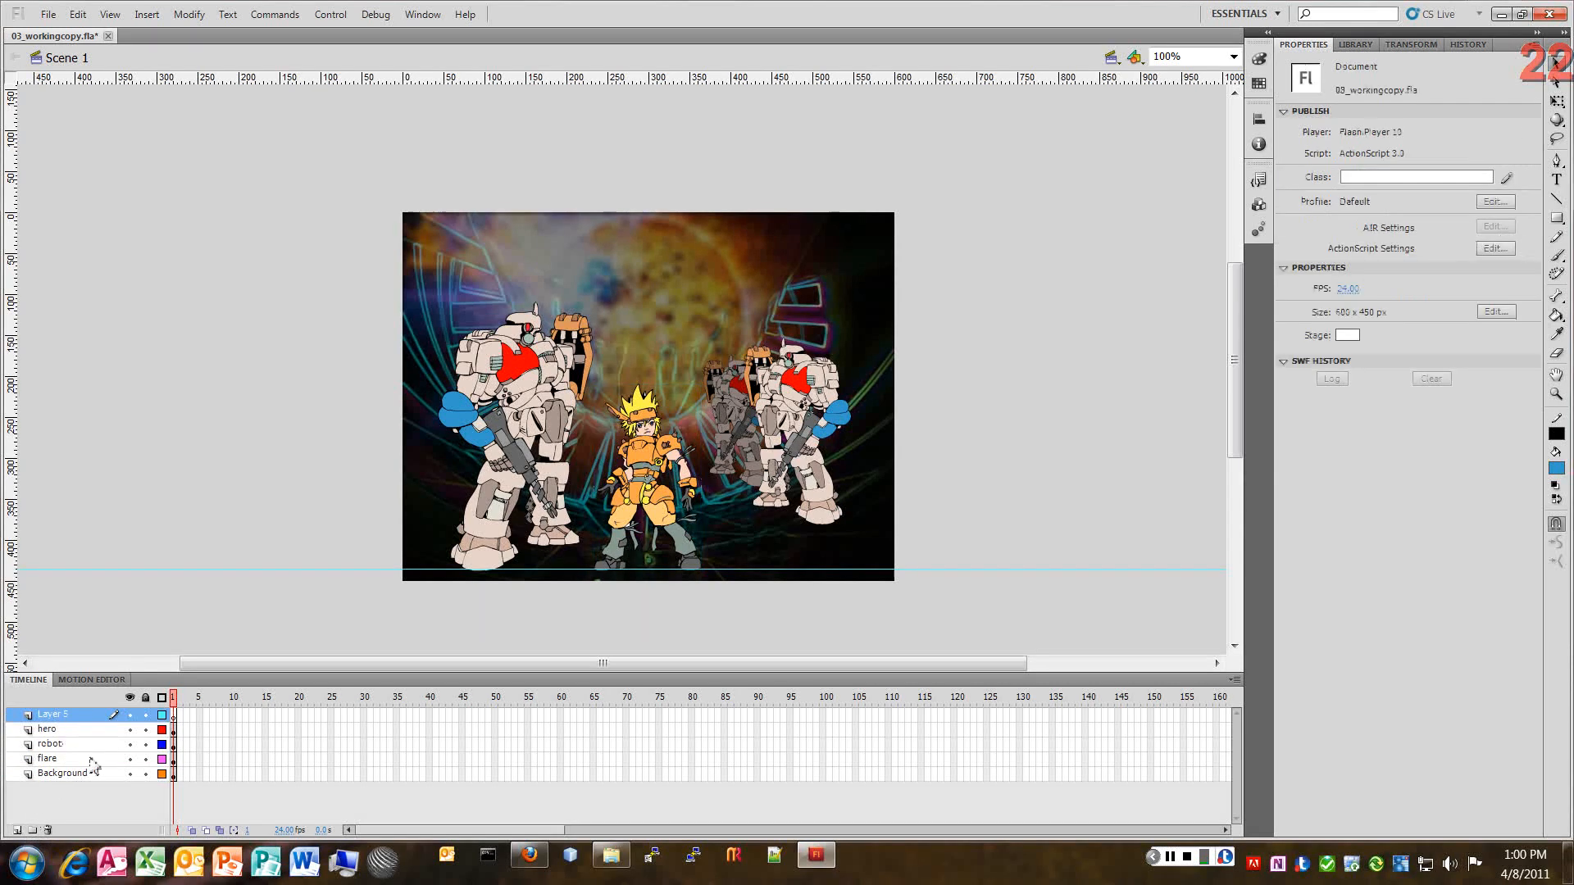
pyautogui.doubleClick(67, 716)
pyautogui.write('text')
pyautogui.press('Return')
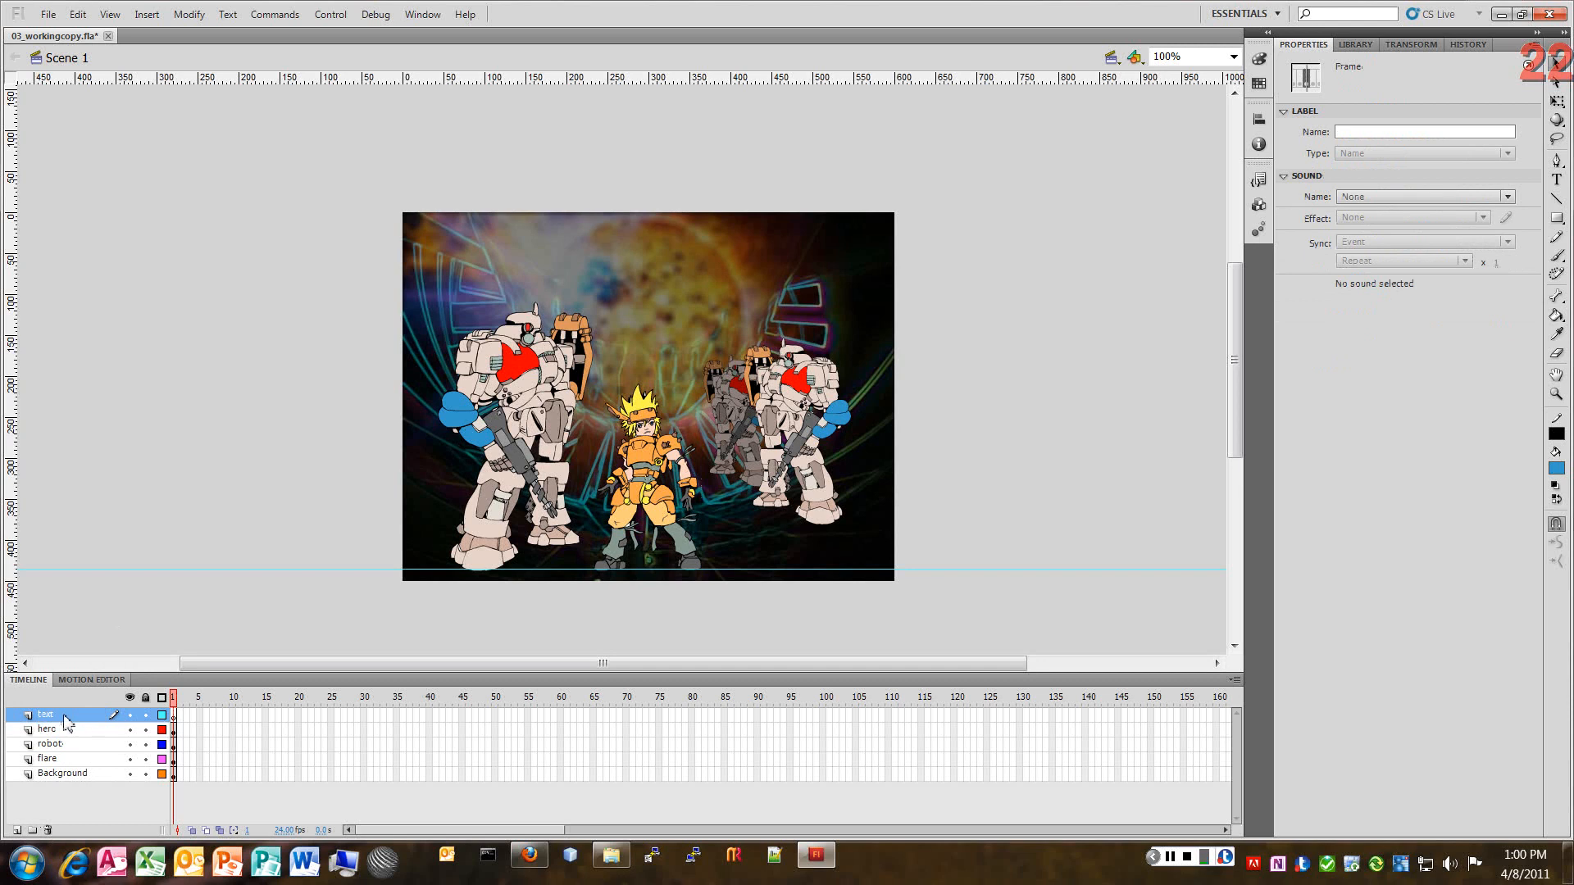
pyautogui.click(576, 637)
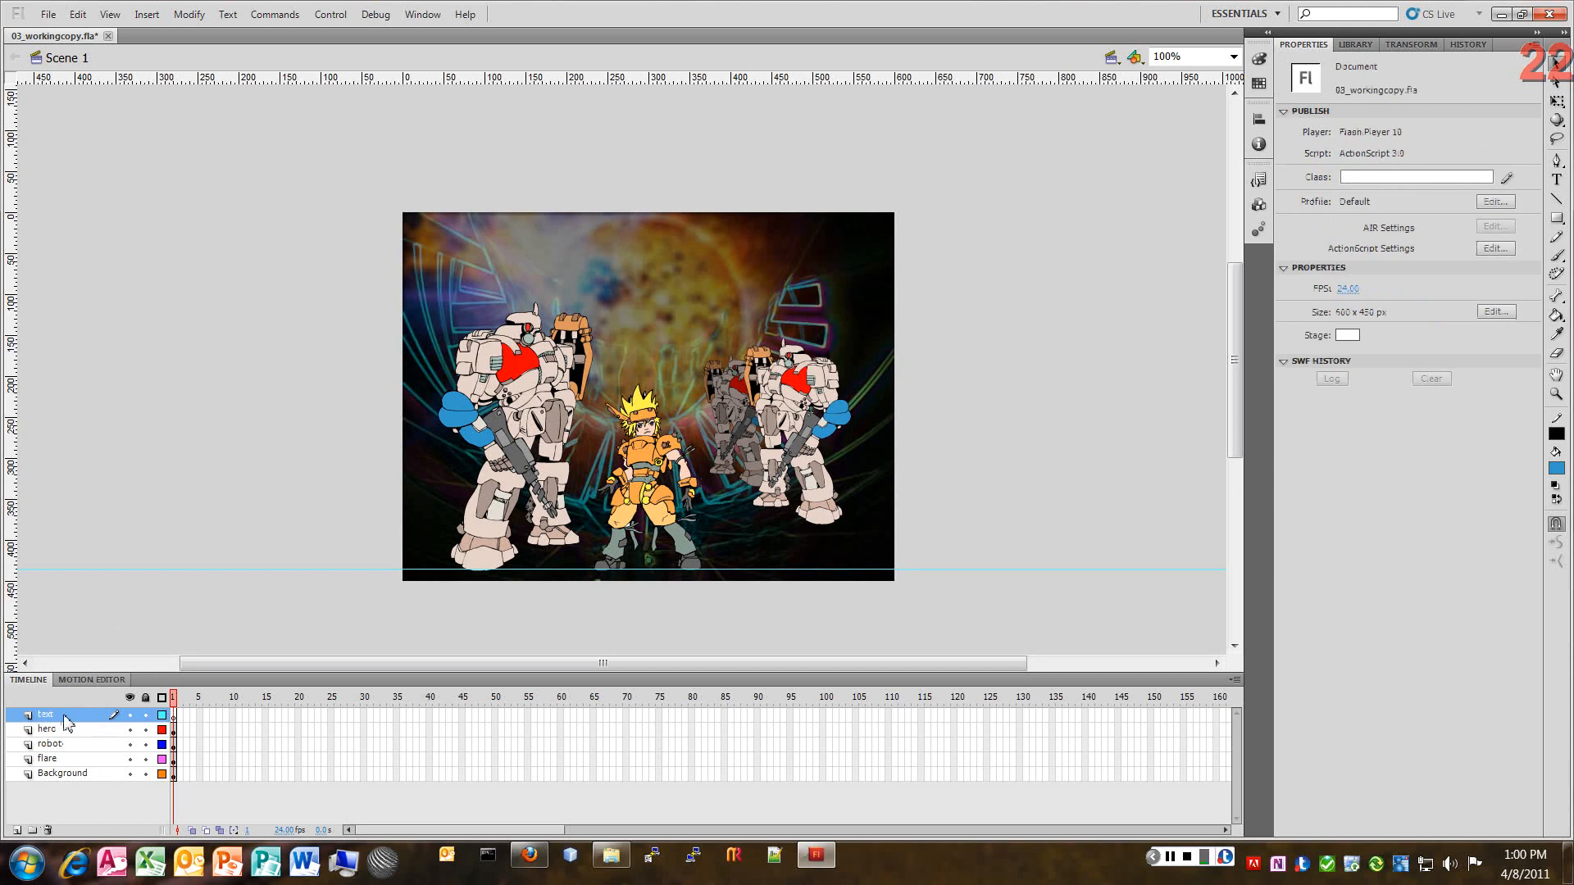
pyautogui.click(1555, 178)
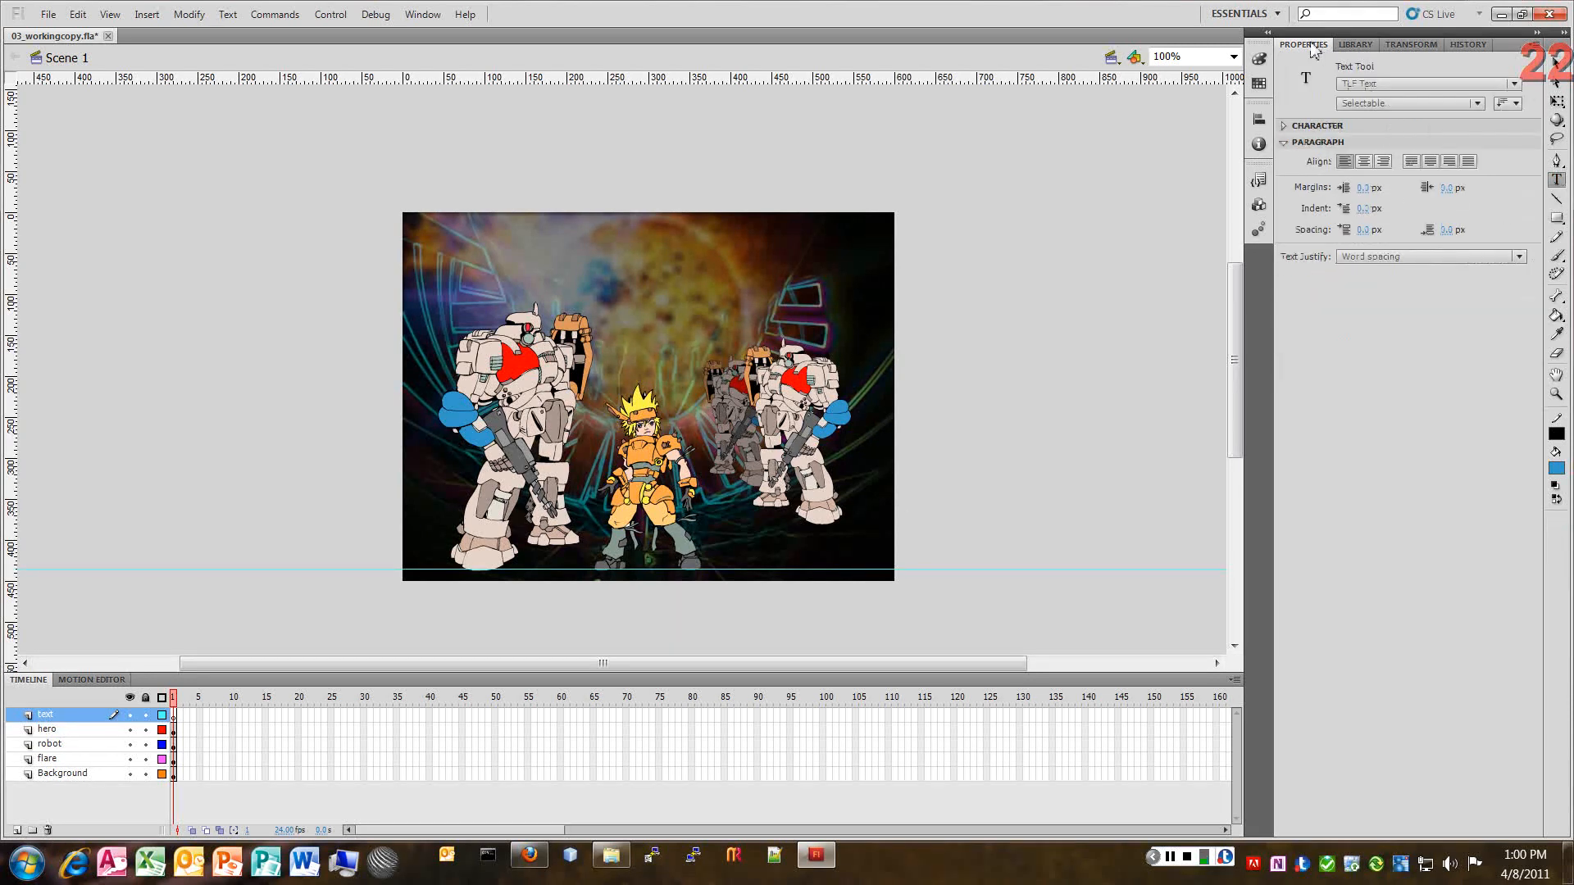
# Step: Set the text engine to TLF Text and choose the Dendritic Voltage font family
pyautogui.click(1378, 84)
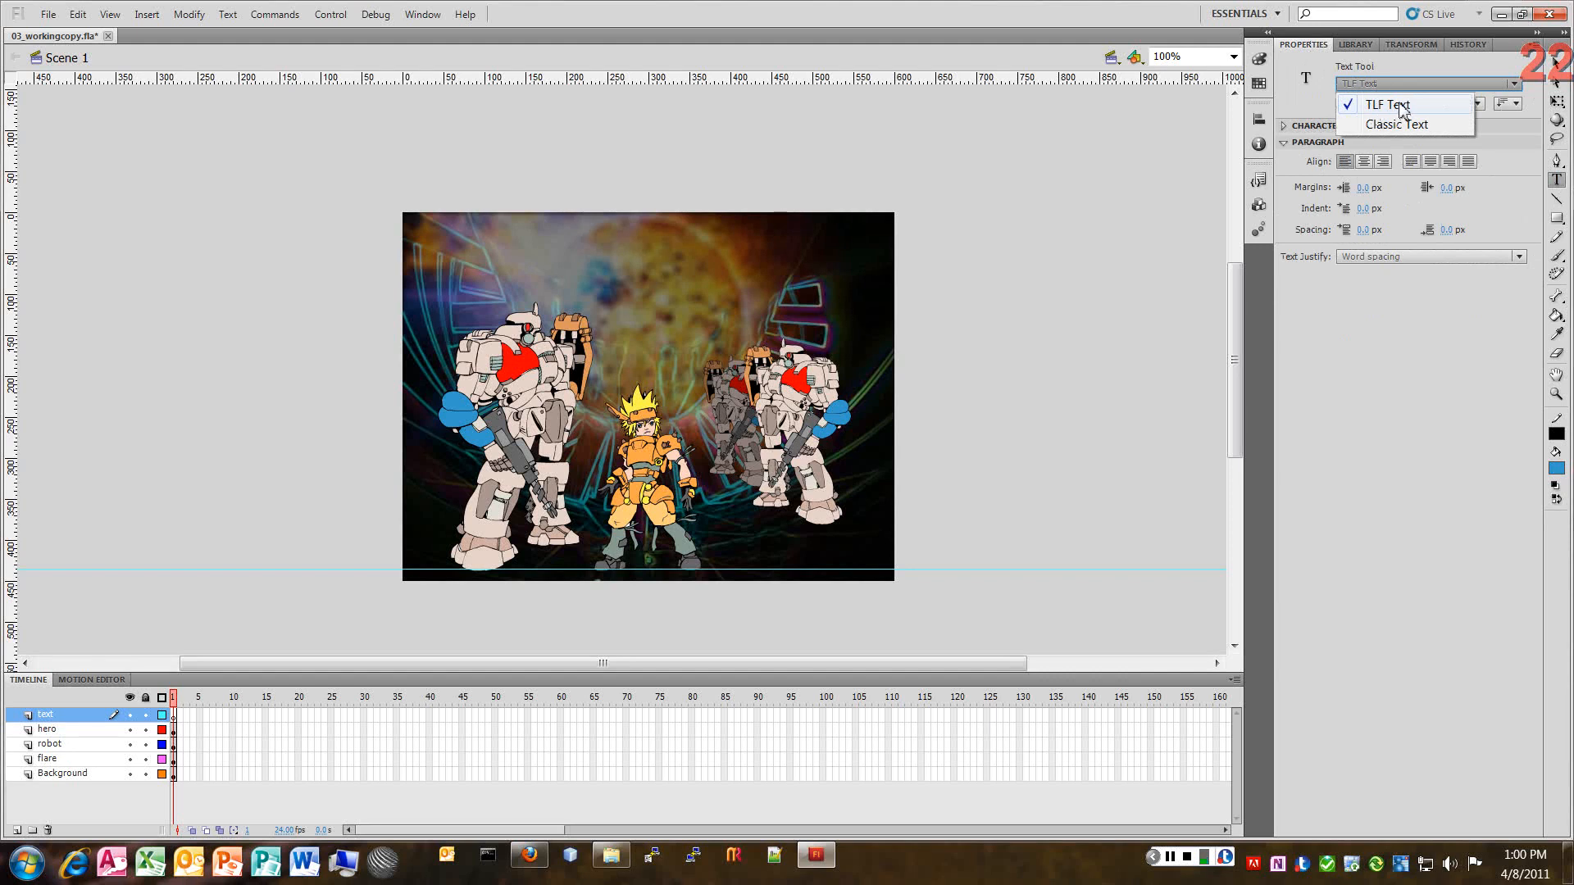
pyautogui.click(1404, 109)
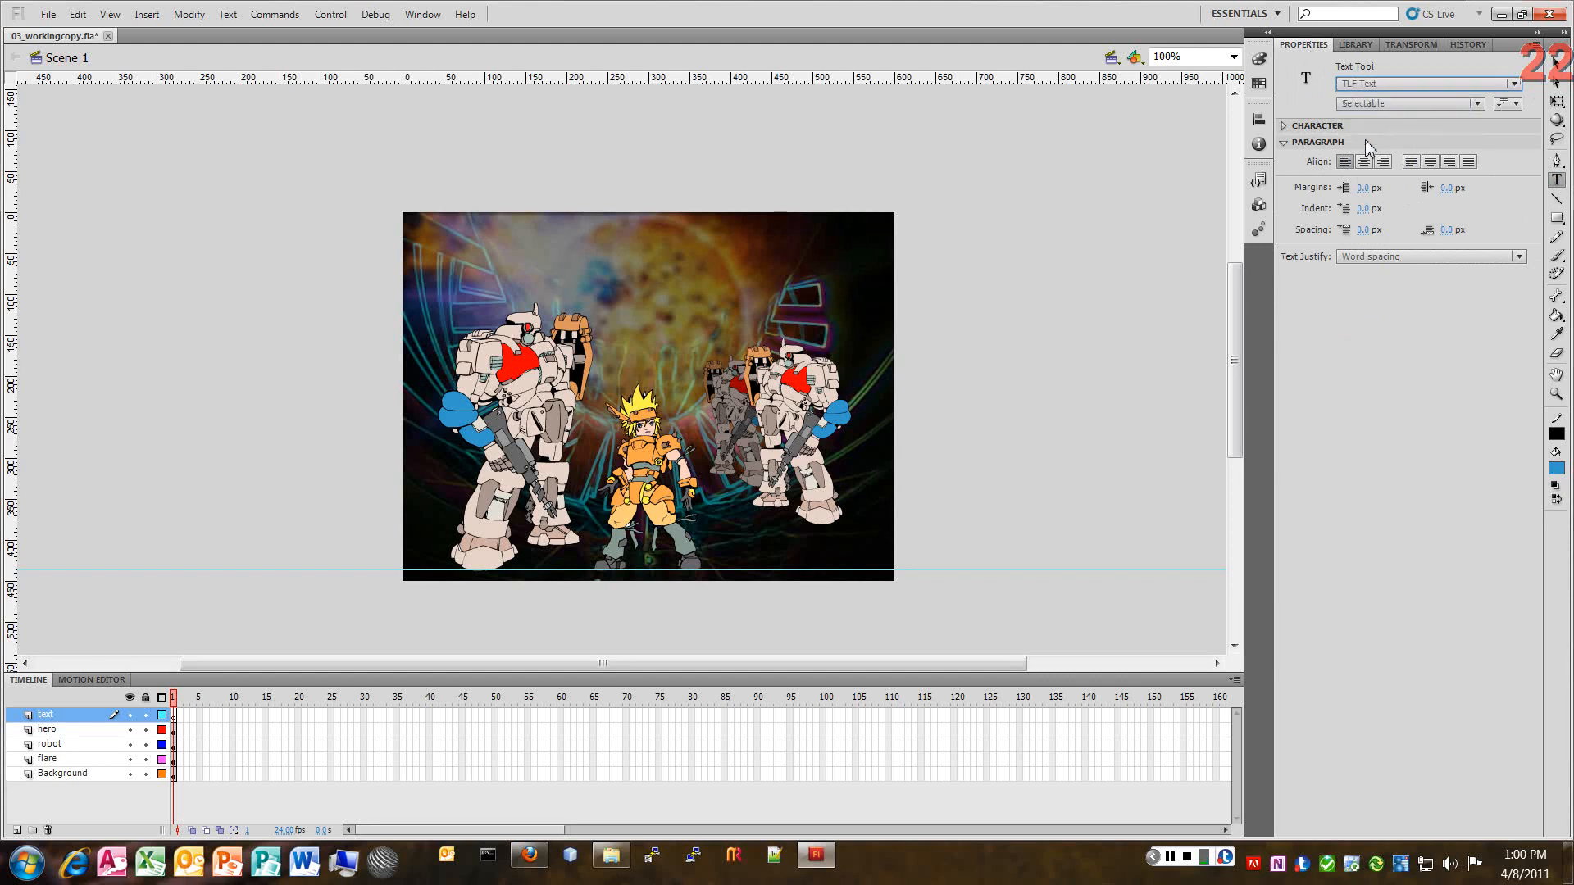
pyautogui.click(1284, 127)
pyautogui.click(1284, 127)
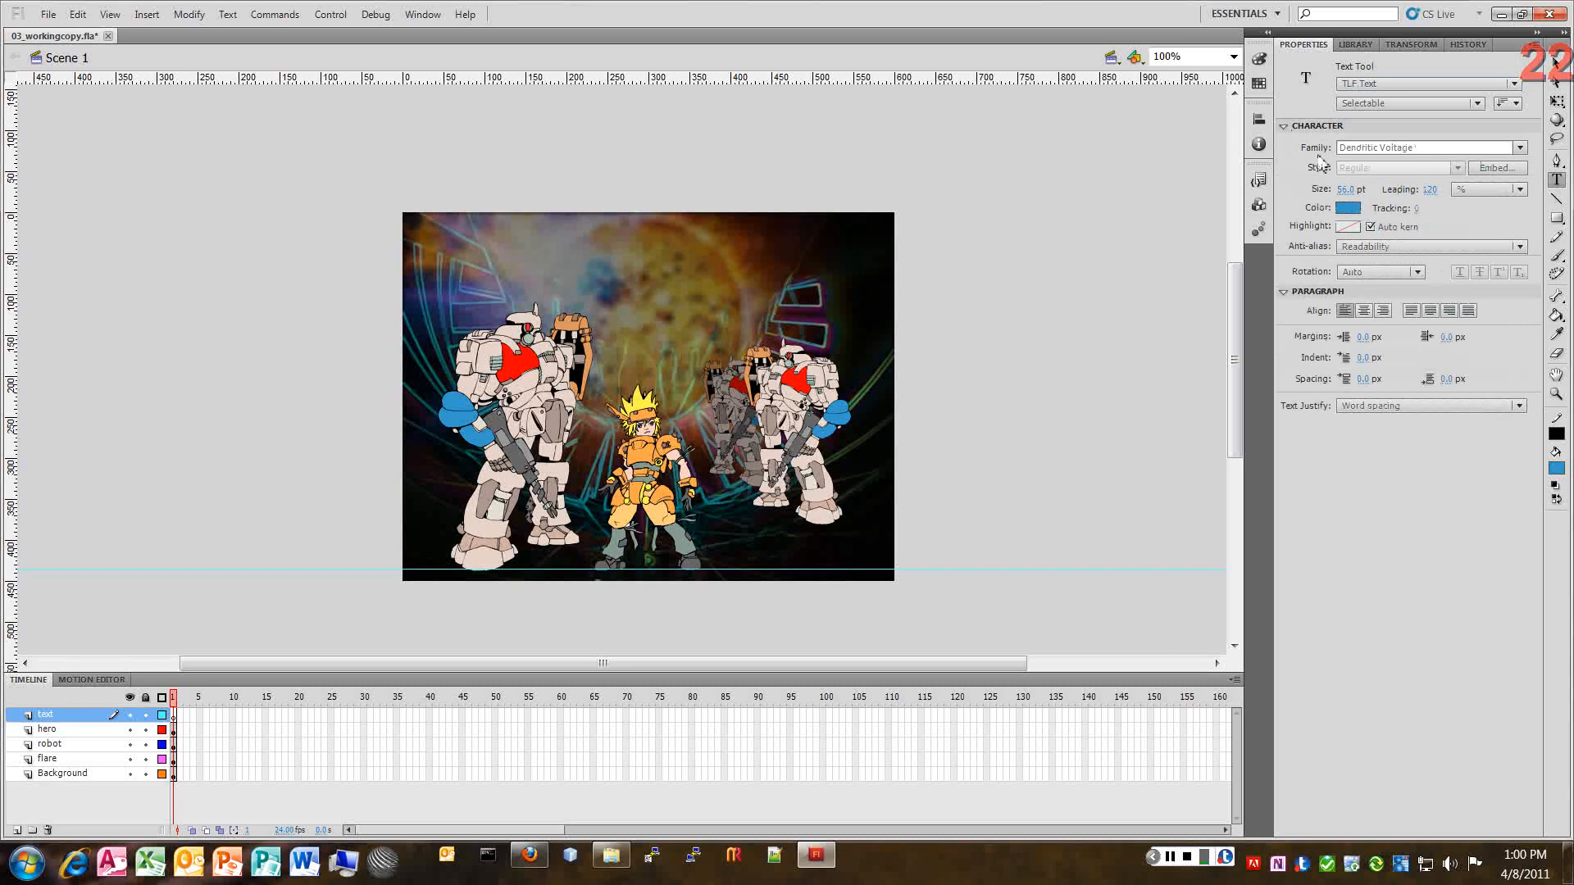
pyautogui.click(1521, 149)
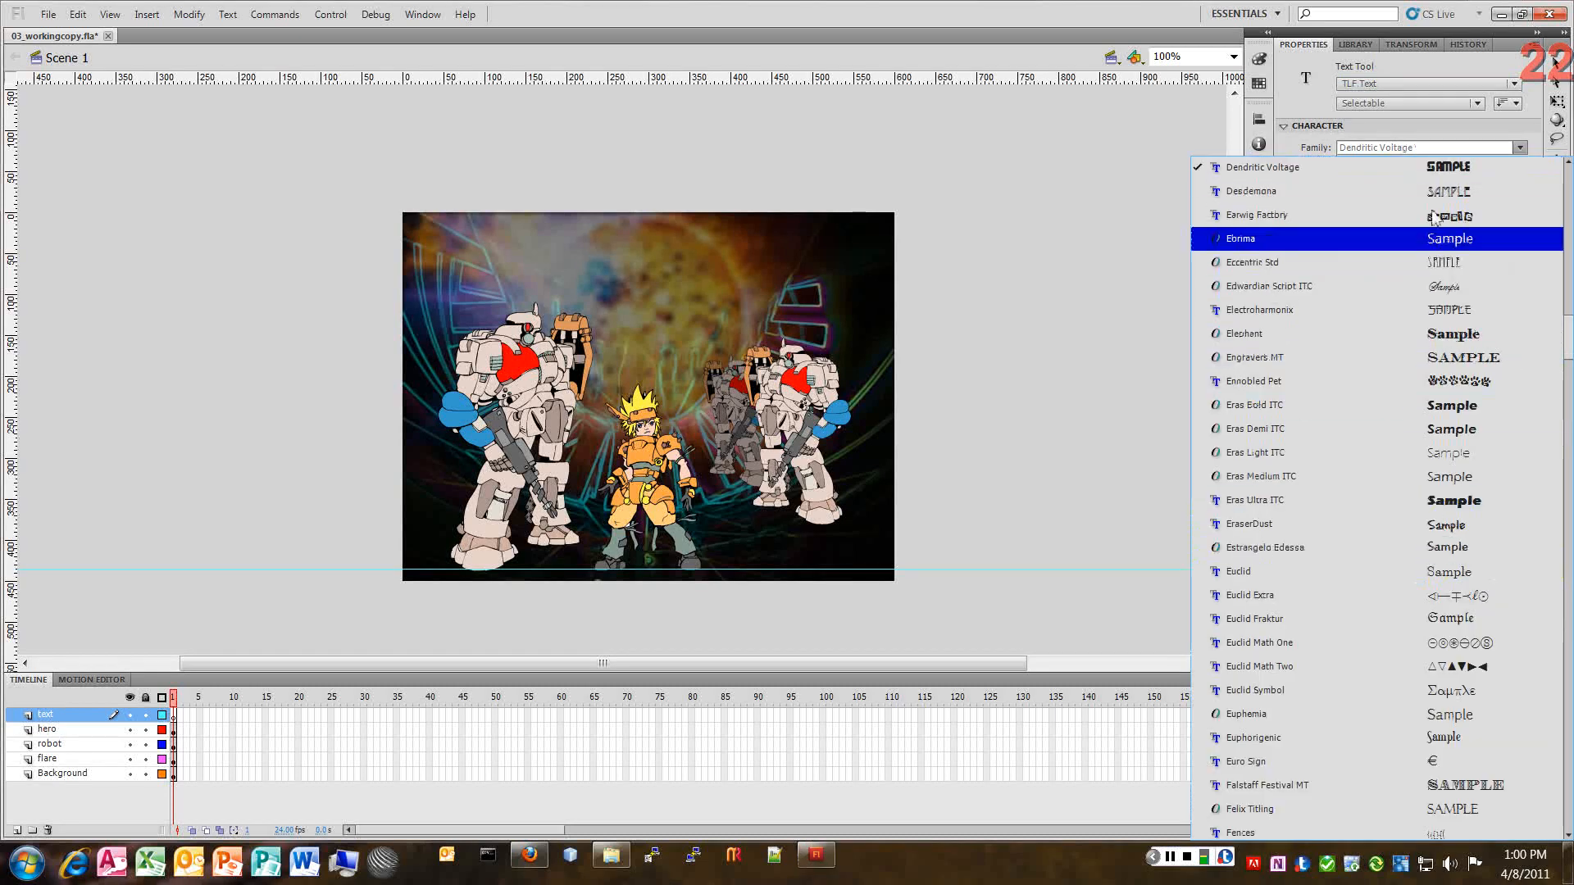
pyautogui.click(1361, 174)
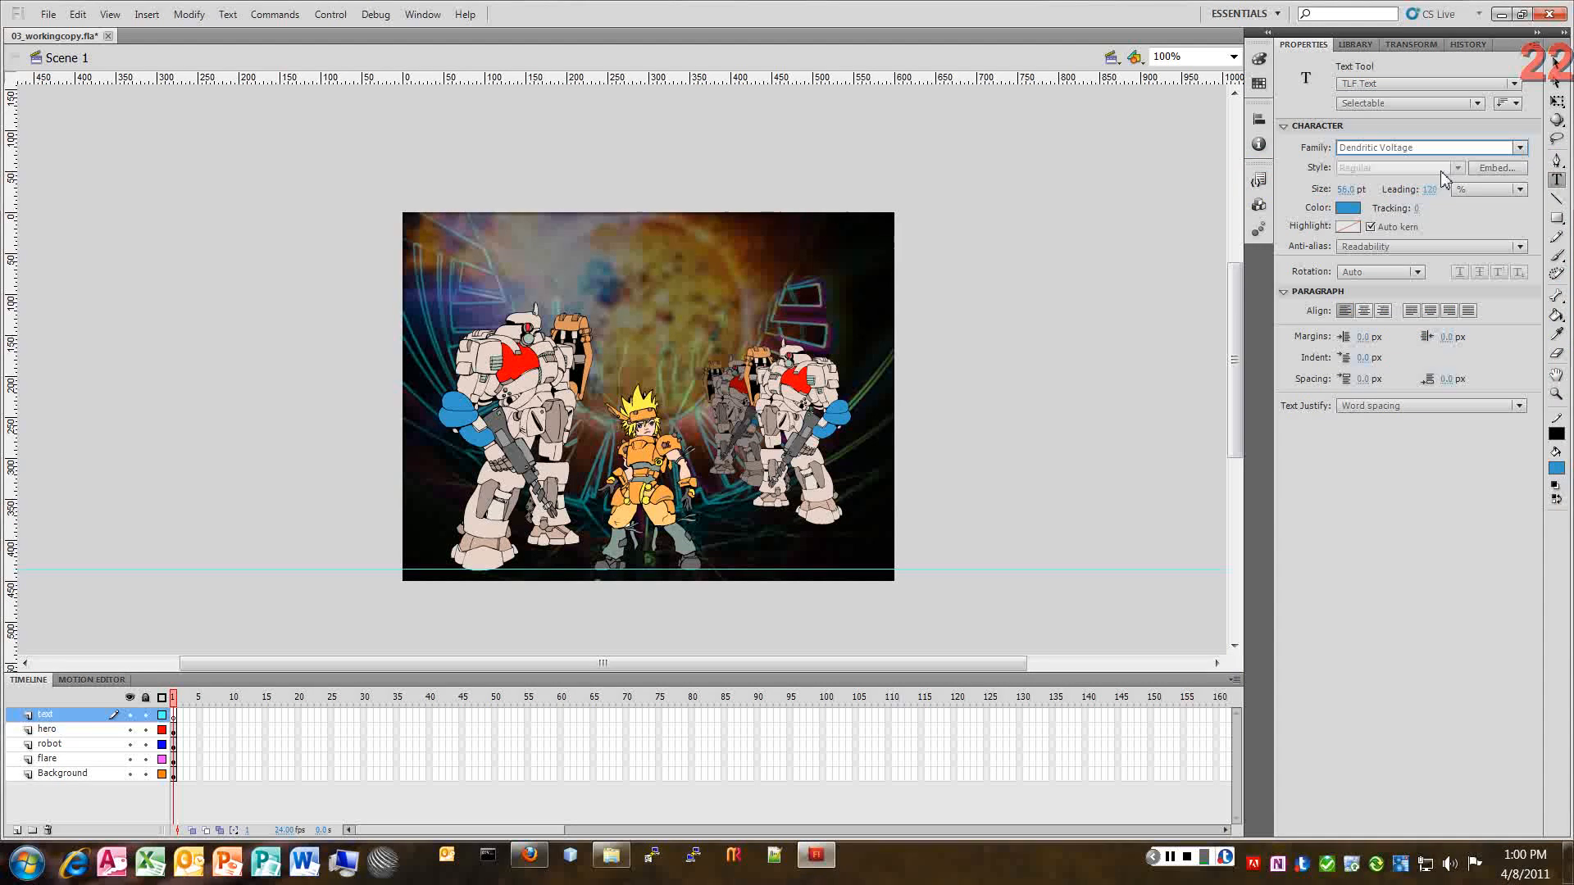
# Step: Set the text size to 72 pt
pyautogui.click(1345, 191)
pyautogui.write('65')
pyautogui.press('Return')
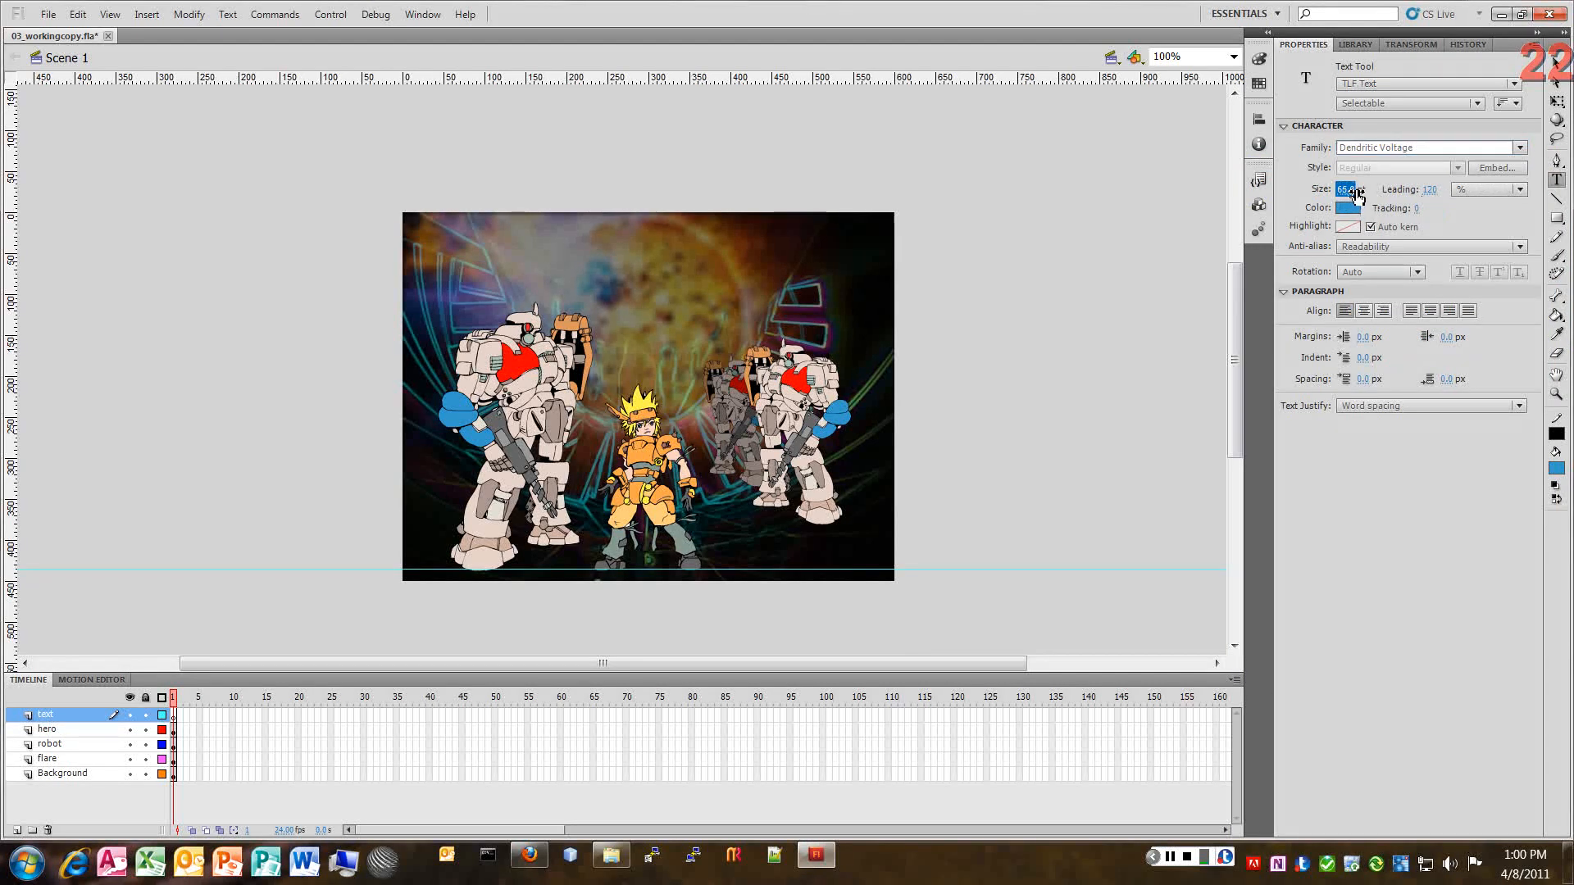
pyautogui.write('68')
pyautogui.press('Return')
# Step: Add the title MECH WARS on the text layer above the characters and move it up to Y 40
pyautogui.click(528, 287)
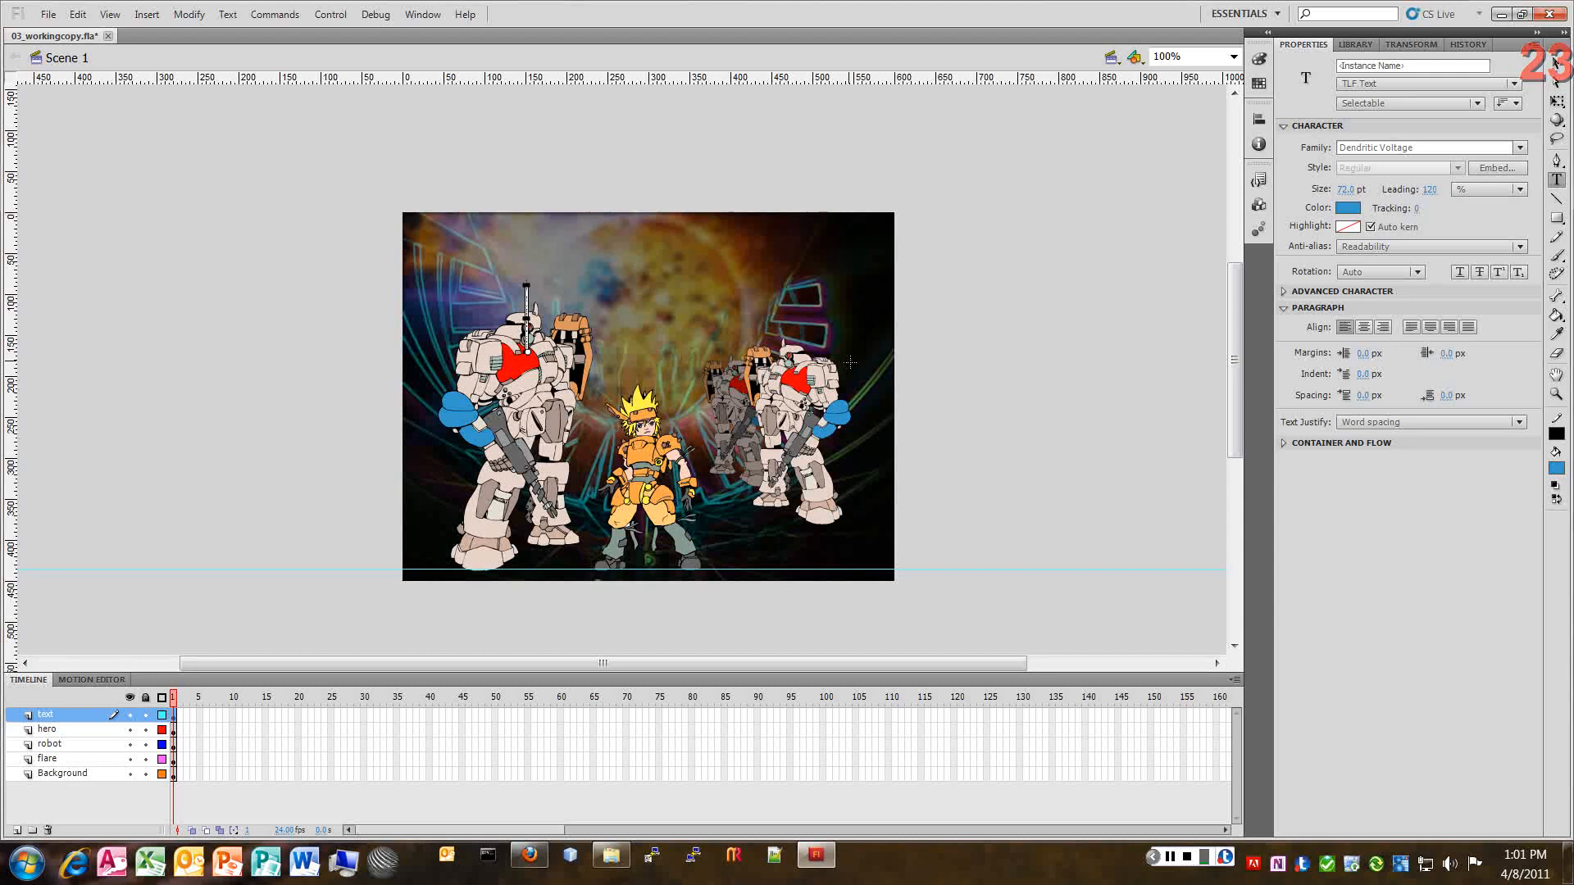
pyautogui.write('MECH WARS')
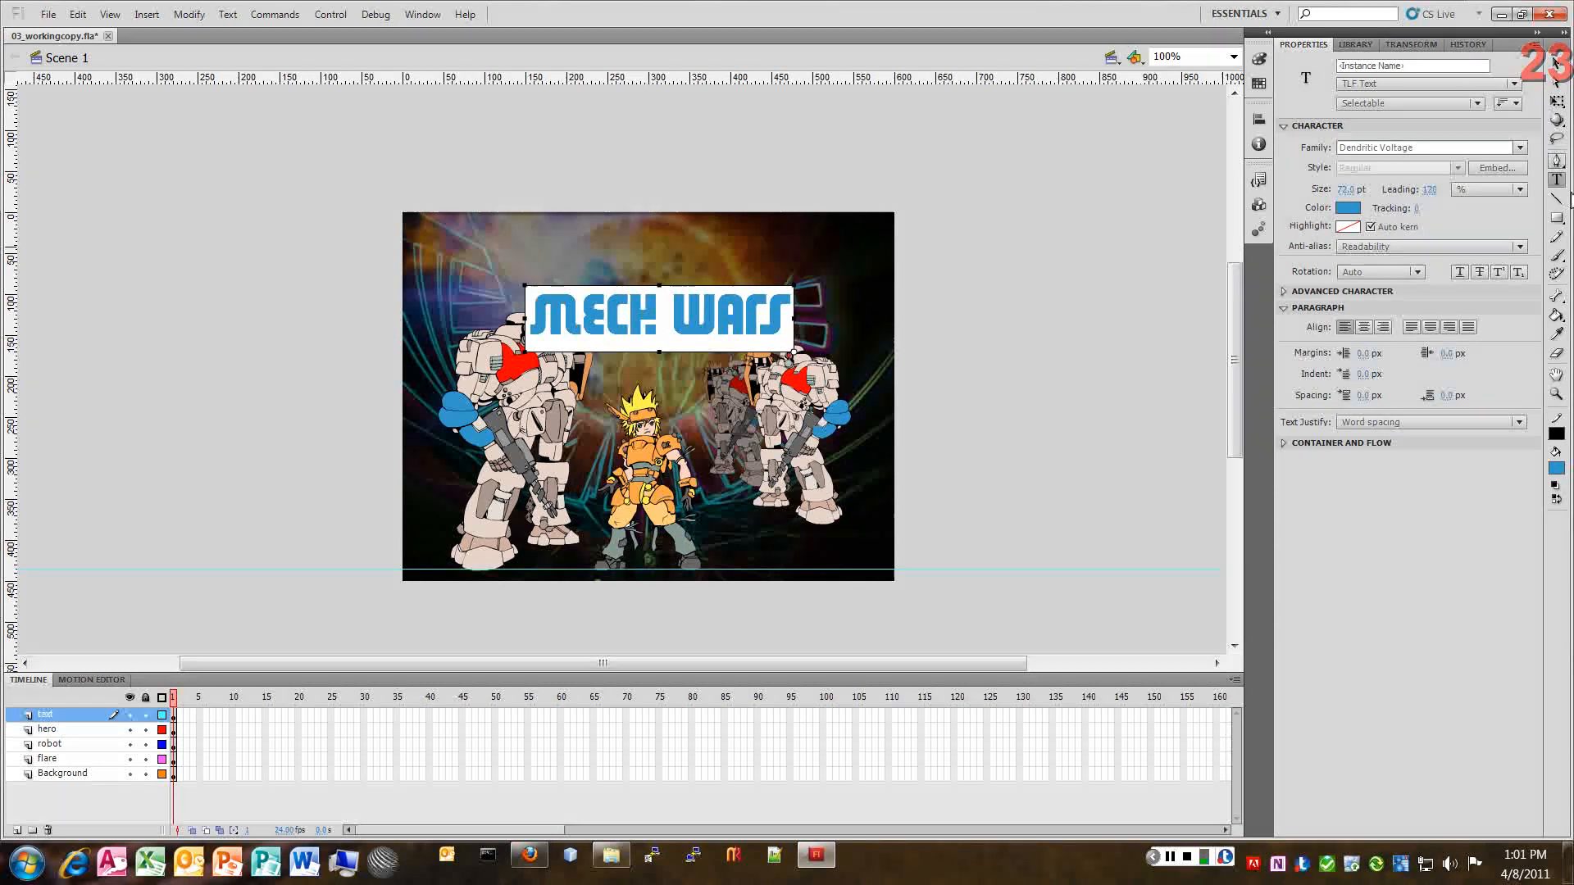
pyautogui.click(1557, 120)
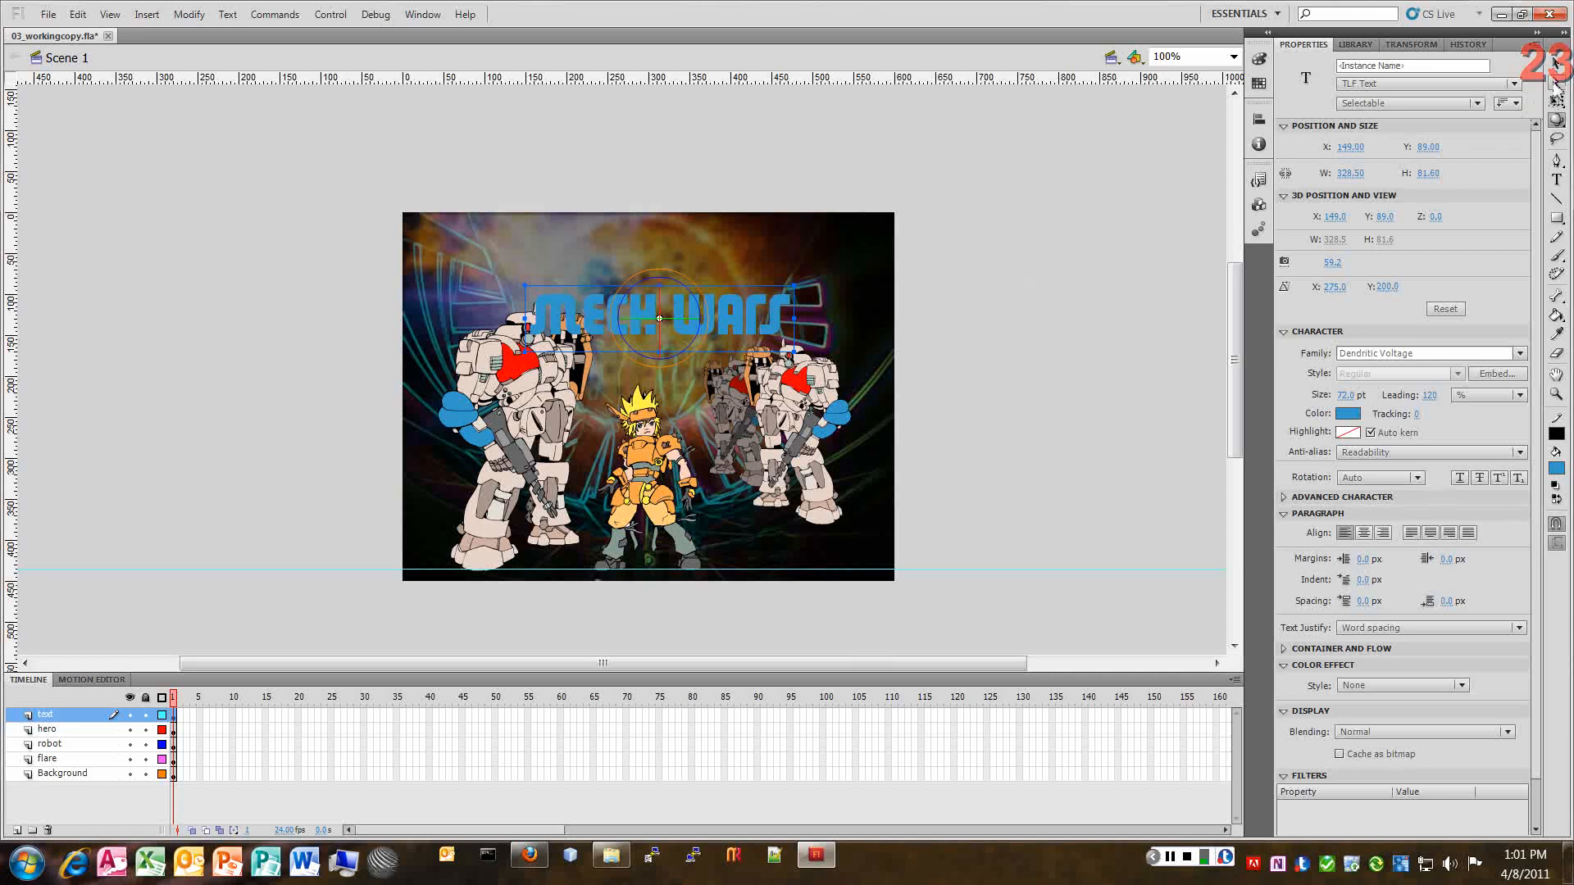
pyautogui.click(1555, 69)
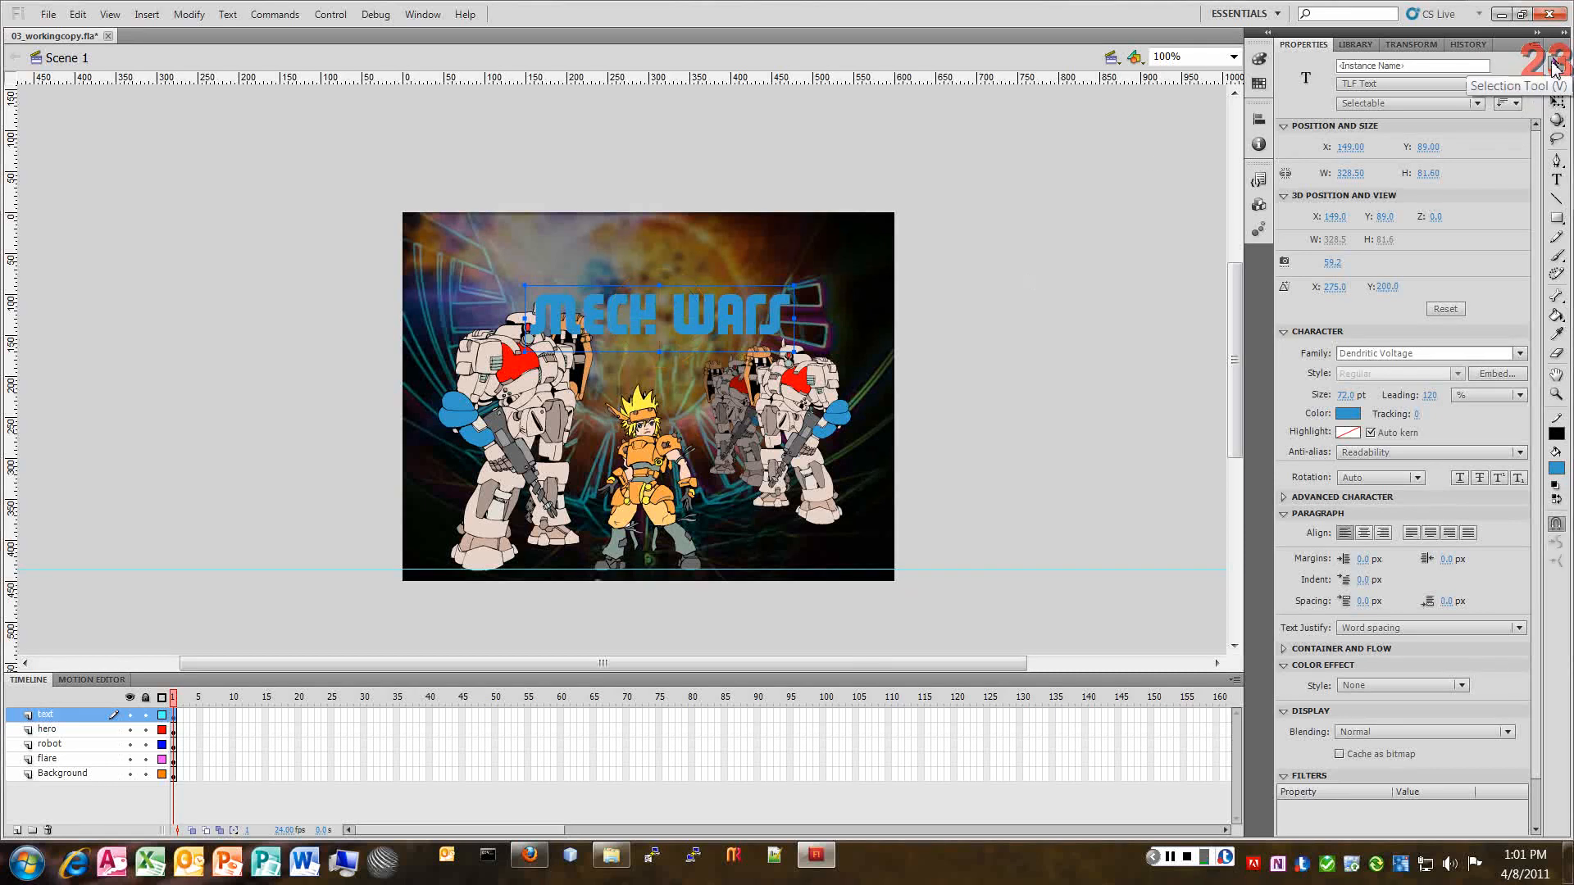
pyautogui.moveTo(639, 316); pyautogui.dragTo(639, 278)
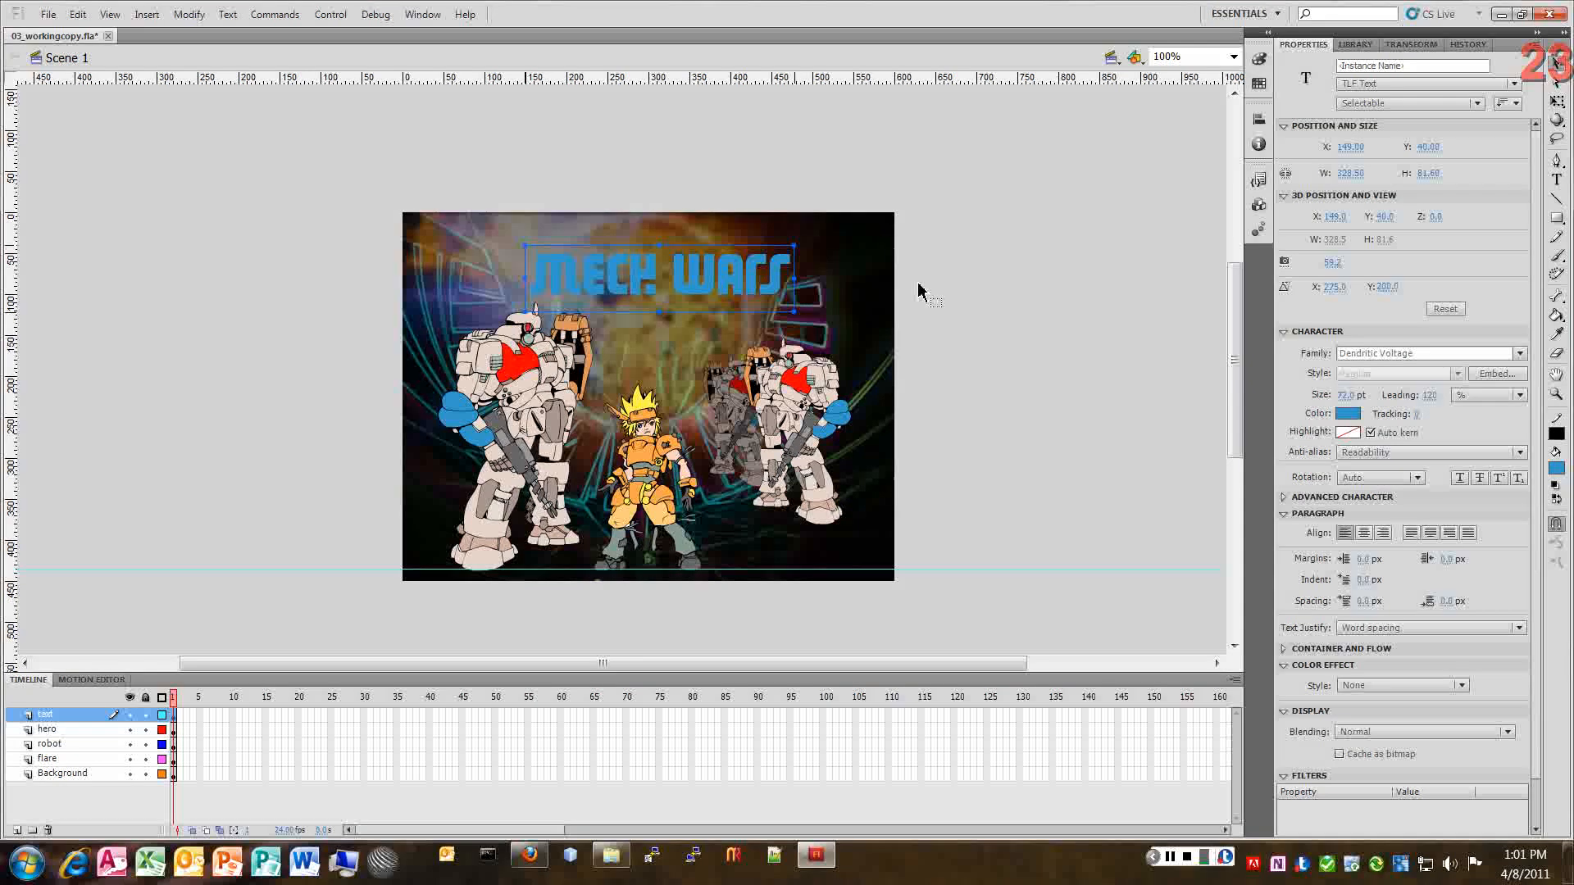
# Step: Rotate the title in perspective with the 3D Rotation tool to about X -26.2° and Y 317.5°, with its far end receding
pyautogui.click(1557, 121)
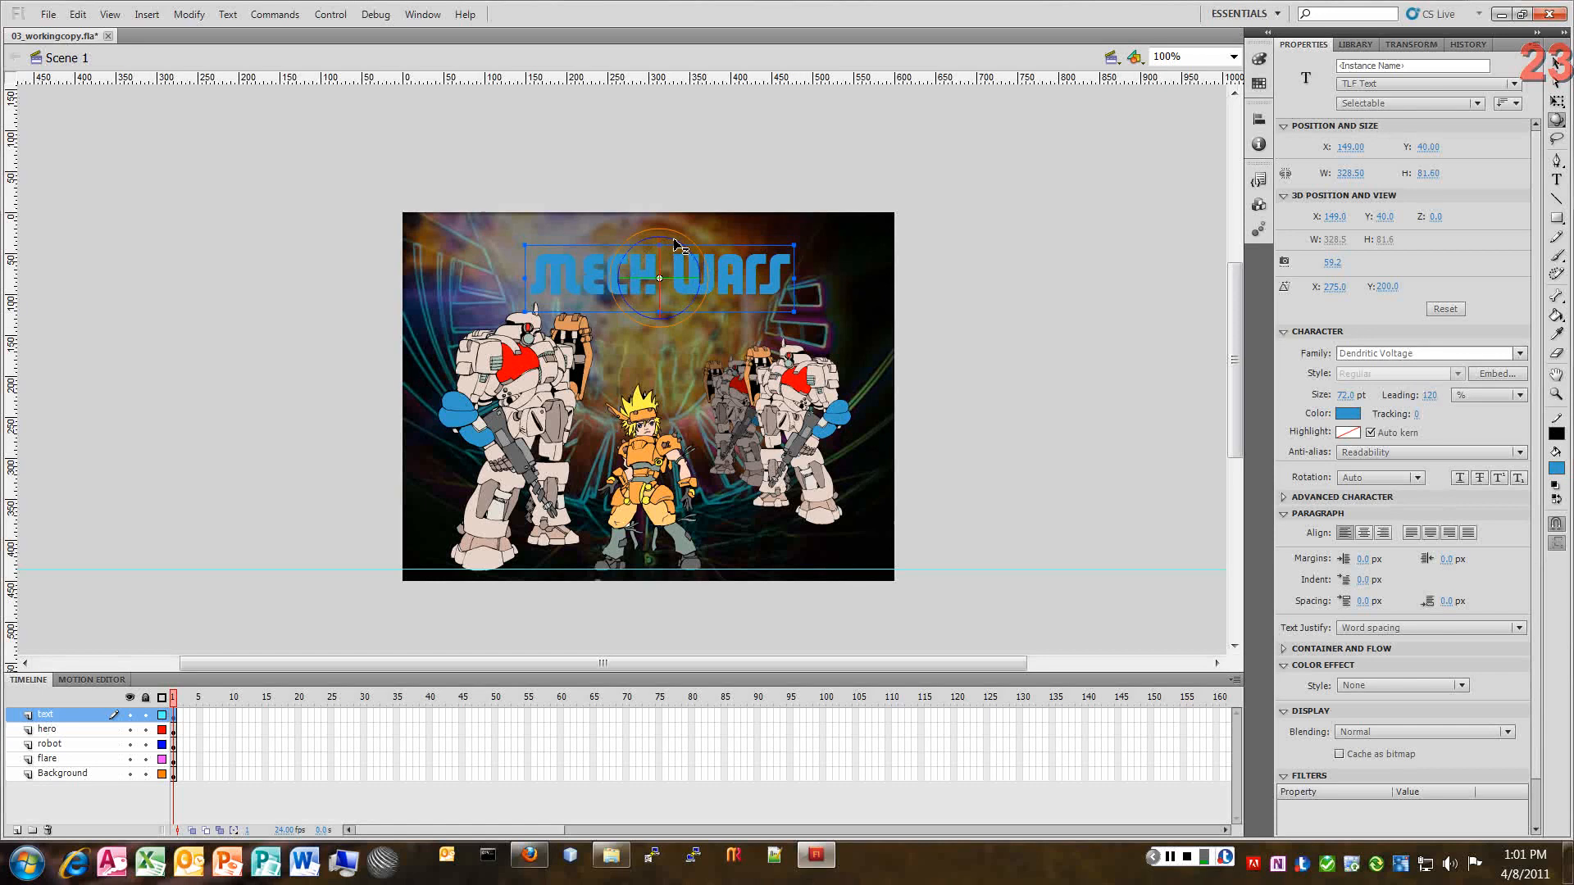
pyautogui.moveTo(677, 244)
pyautogui.mouseDown()
pyautogui.moveTo(633, 259)
pyautogui.moveTo(638, 291)
pyautogui.moveTo(655, 300)
pyautogui.moveTo(671, 255)
pyautogui.mouseUp()
pyautogui.moveTo(674, 255); pyautogui.dragTo(669, 279)
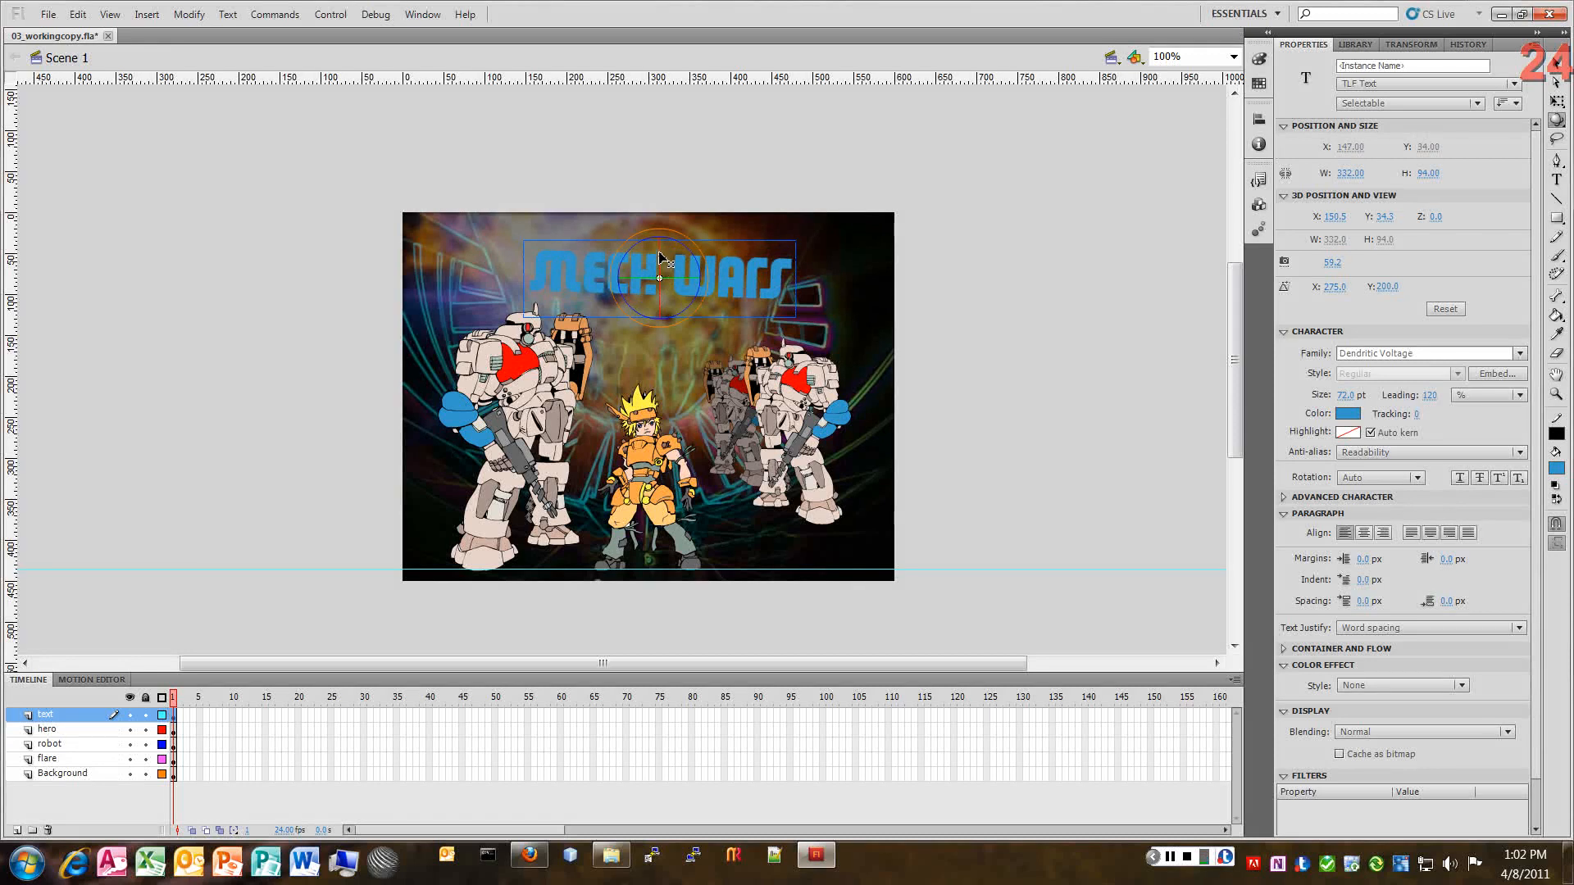
pyautogui.moveTo(660, 258)
pyautogui.mouseDown()
pyautogui.moveTo(689, 296)
pyautogui.moveTo(674, 309)
pyautogui.moveTo(660, 251)
pyautogui.moveTo(641, 261)
pyautogui.moveTo(661, 306)
pyautogui.mouseUp()
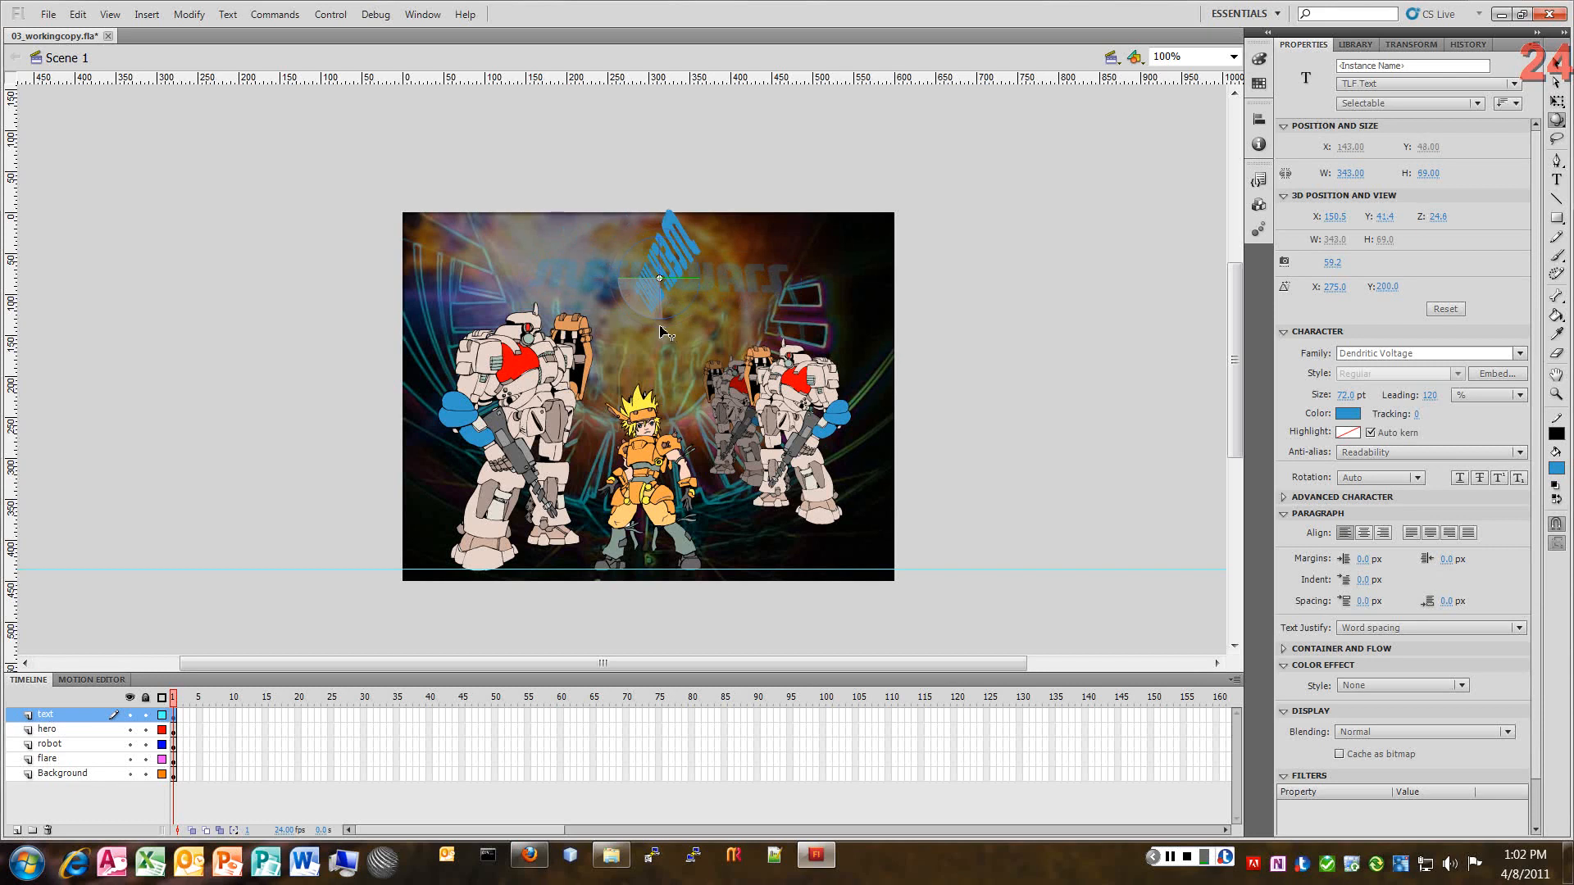
pyautogui.moveTo(661, 331); pyautogui.dragTo(640, 279)
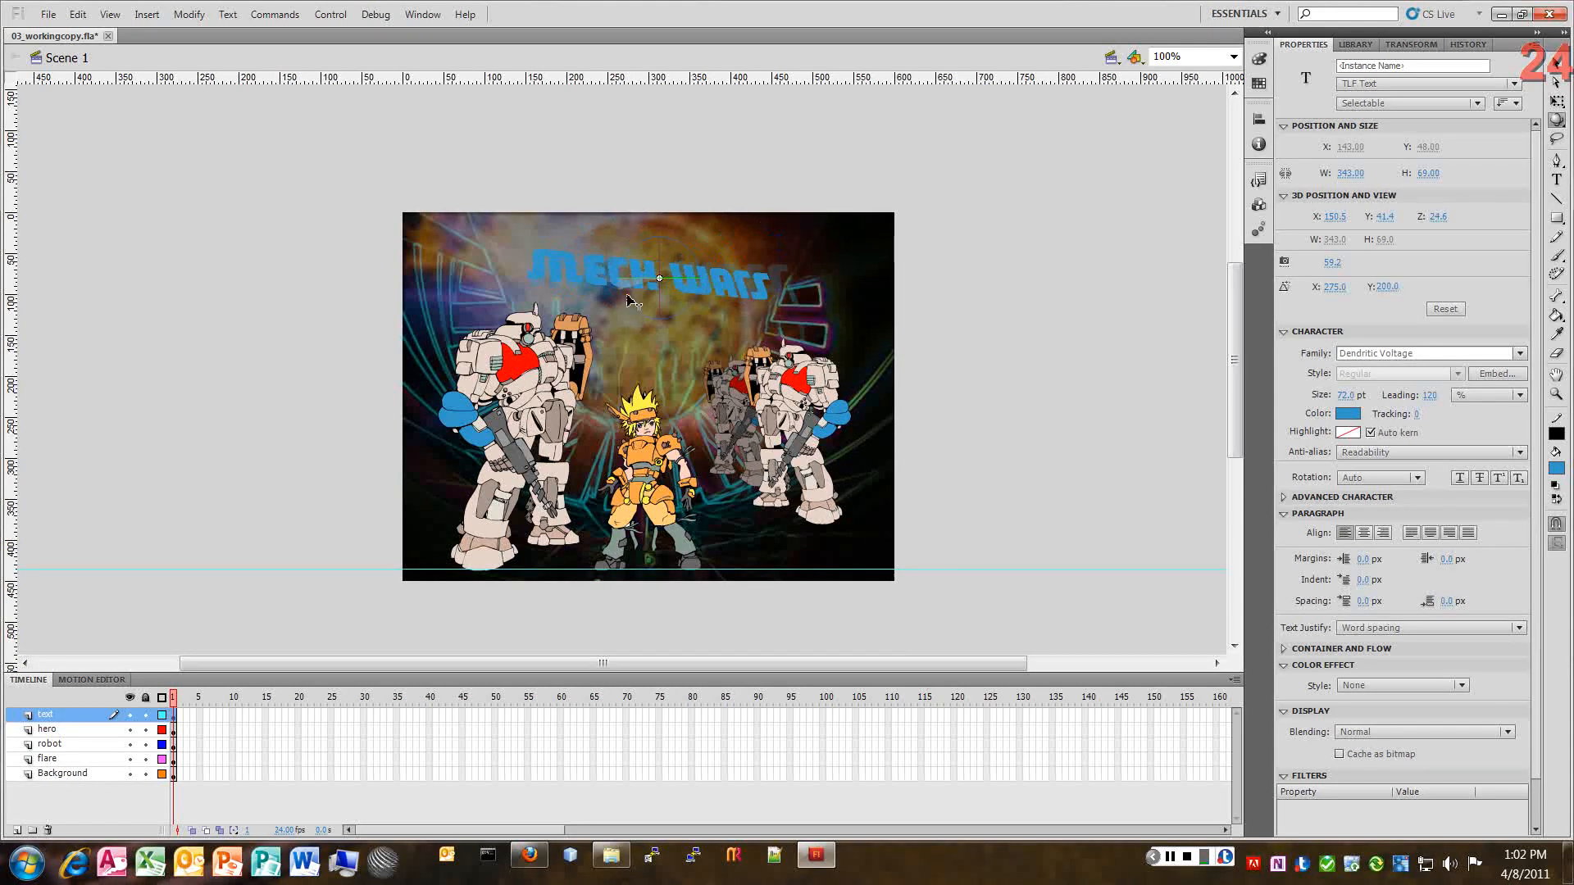
pyautogui.moveTo(705, 327); pyautogui.dragTo(828, 374)
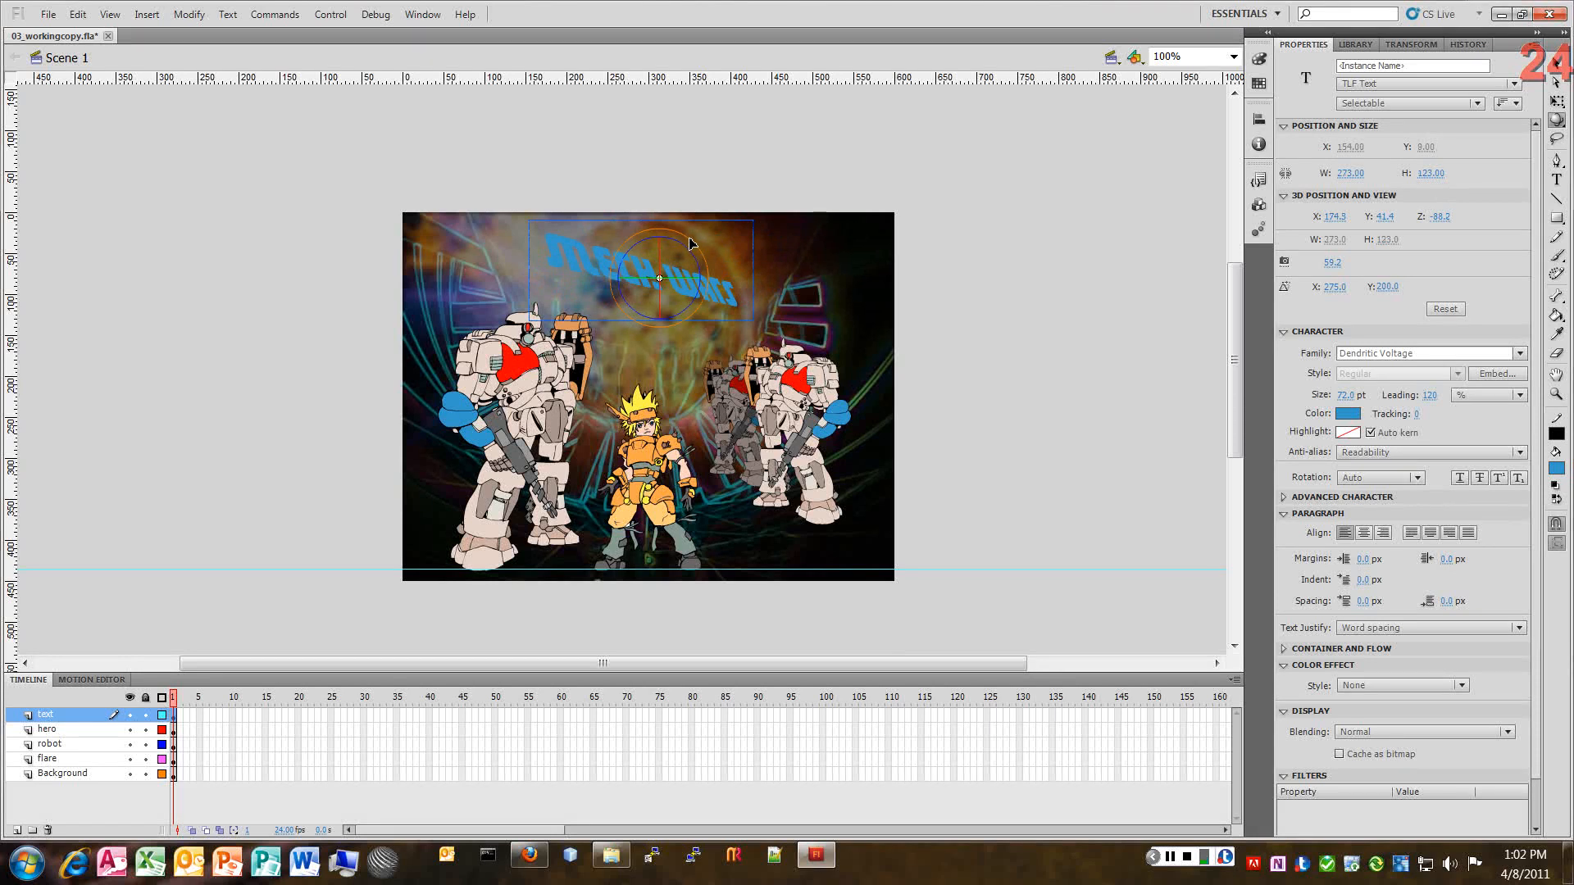
pyautogui.moveTo(691, 243); pyautogui.dragTo(674, 198)
pyautogui.moveTo(669, 274); pyautogui.dragTo(721, 254)
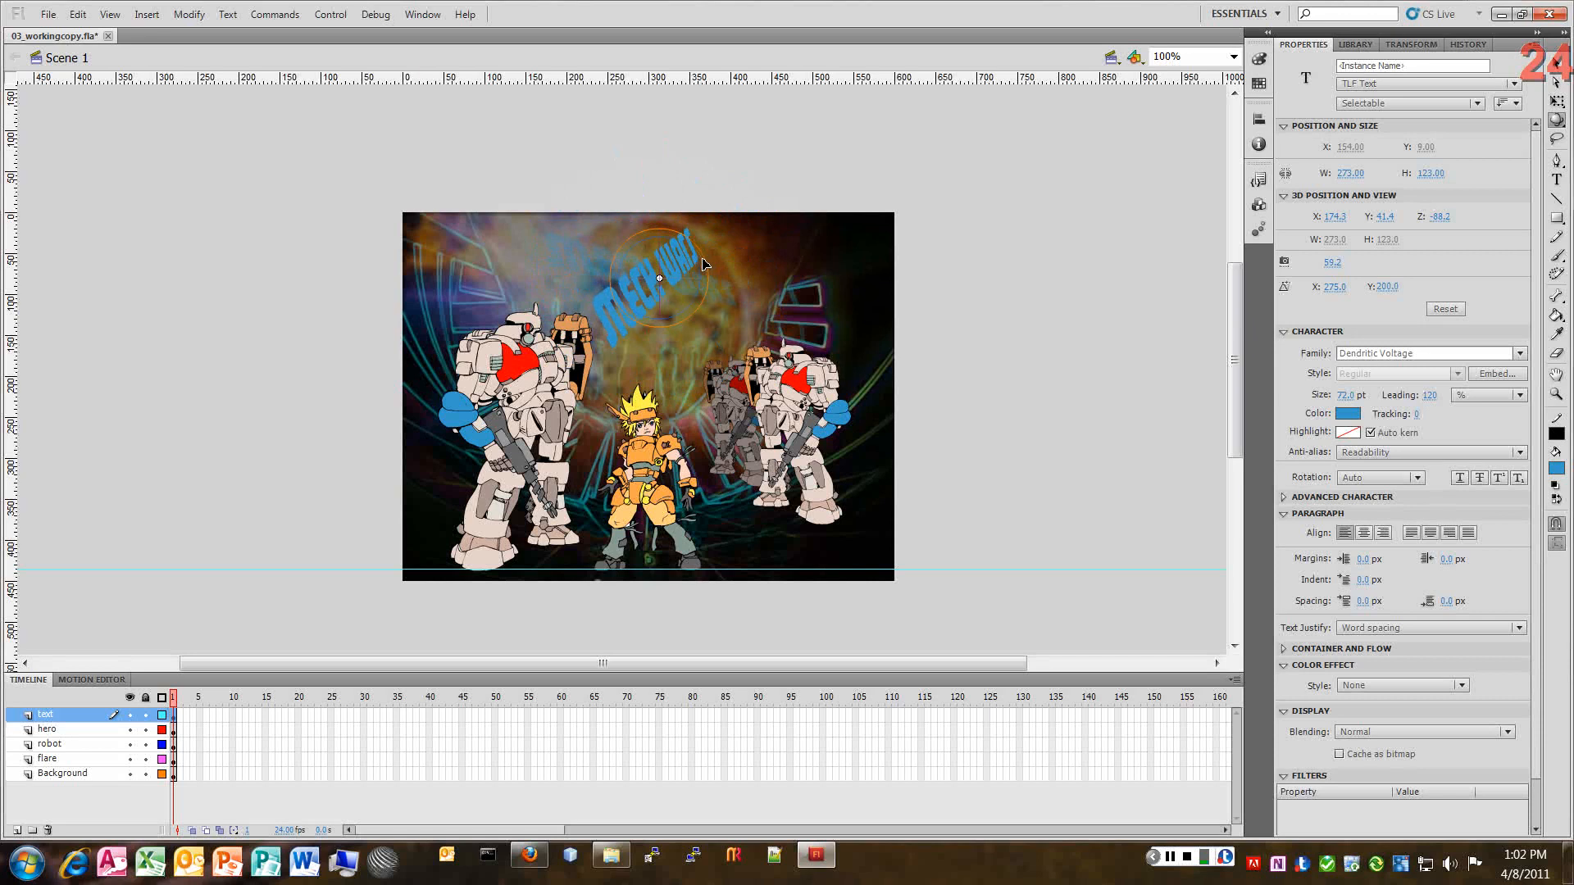
pyautogui.moveTo(675, 251); pyautogui.dragTo(574, 236)
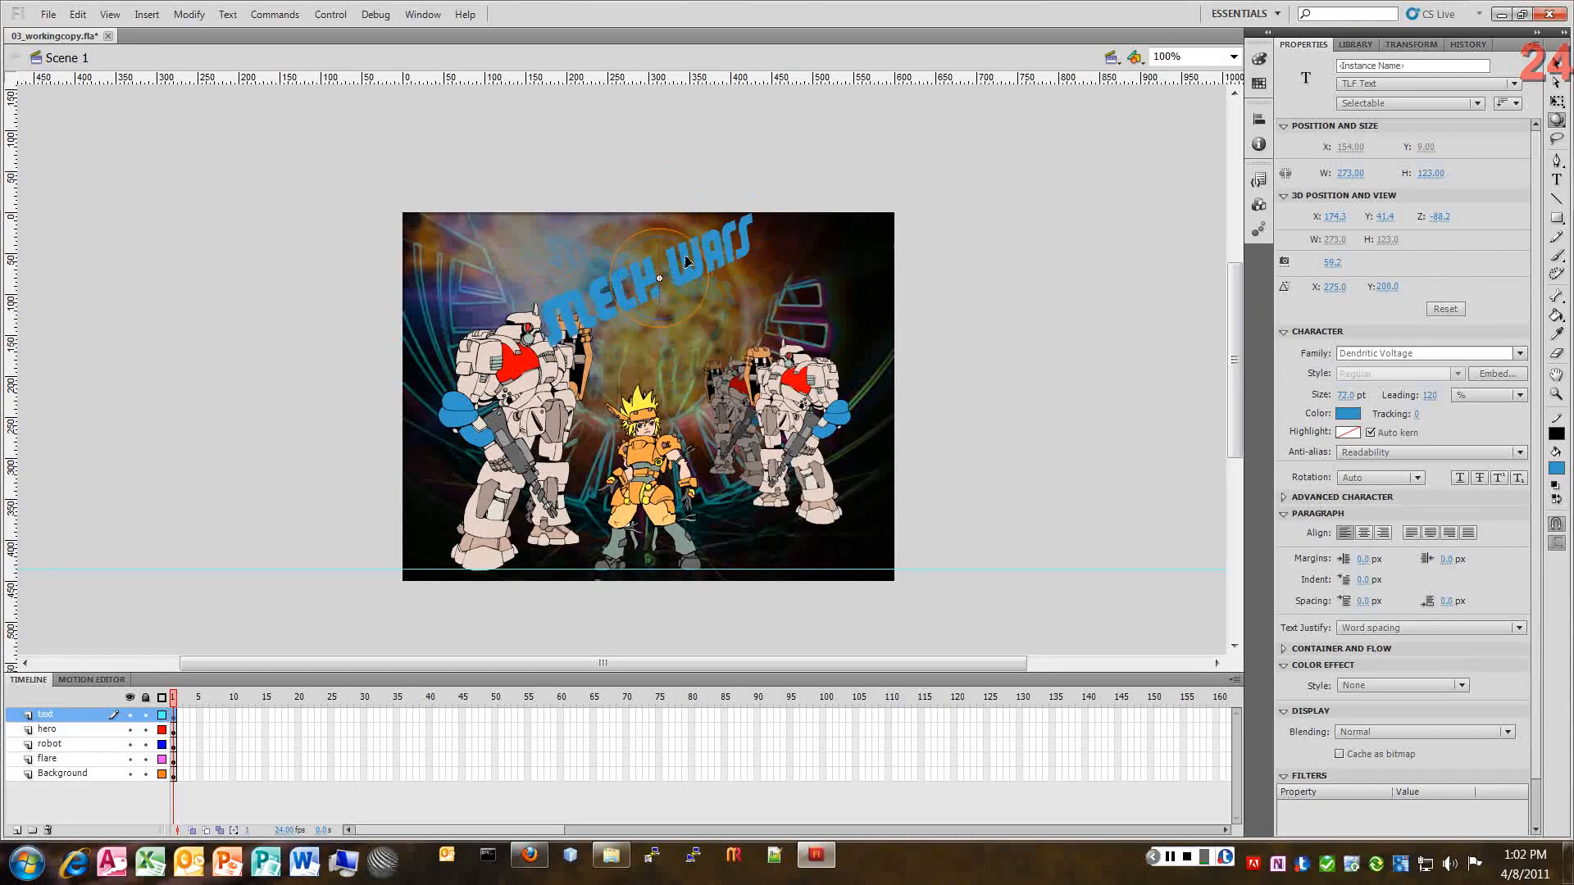
pyautogui.moveTo(715, 262)
pyautogui.mouseDown()
pyautogui.moveTo(675, 258)
pyautogui.moveTo(698, 286)
pyautogui.moveTo(725, 287)
pyautogui.mouseUp()
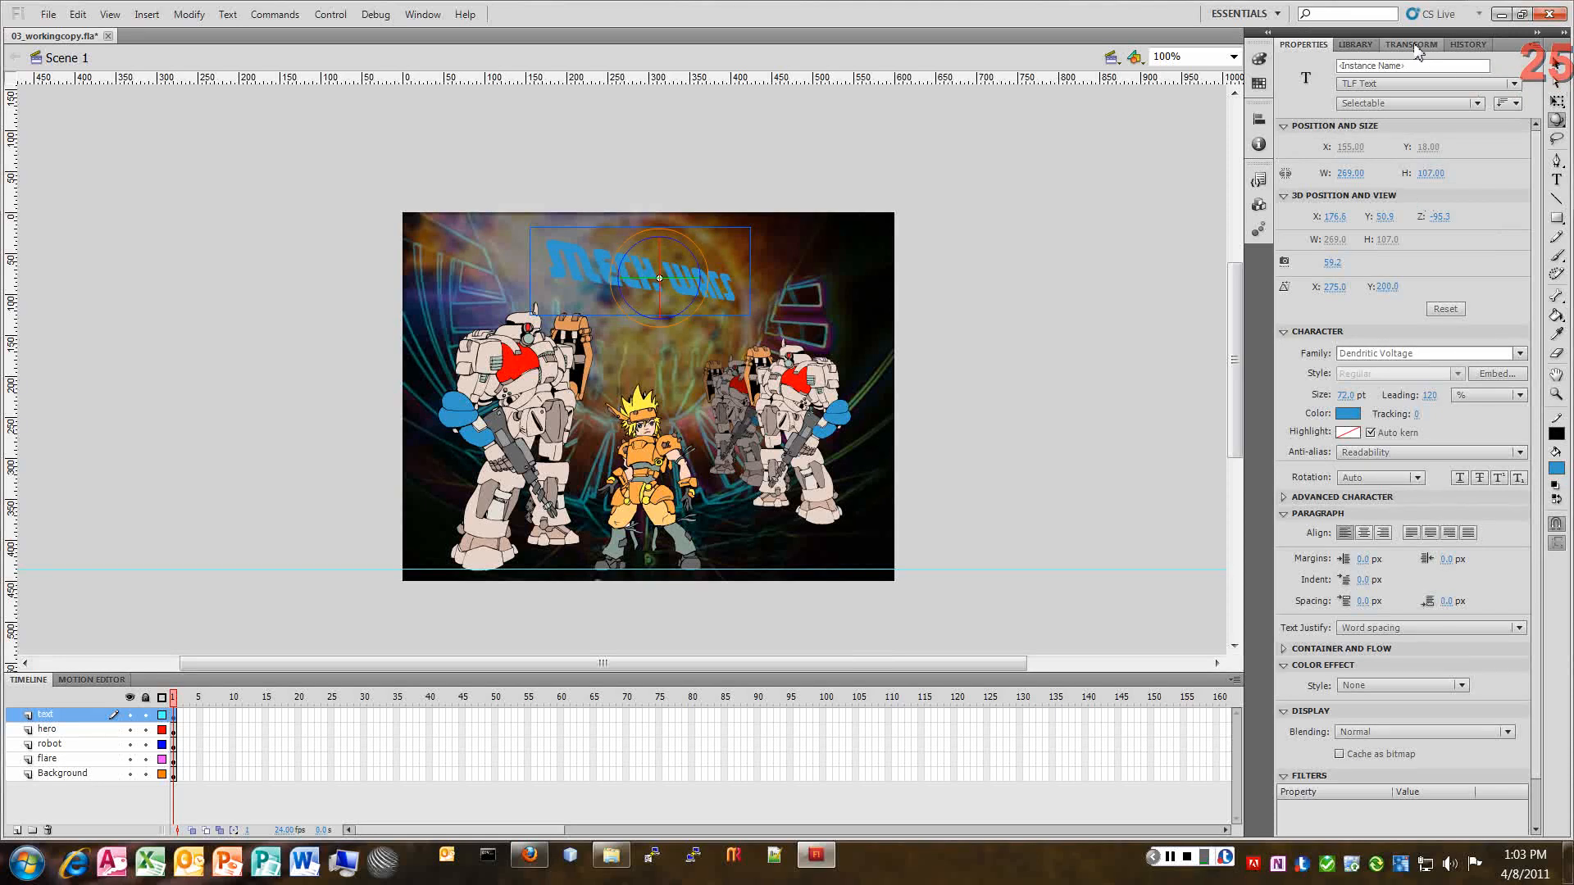
# Step: Set the title's 3D rotation around the Z axis to 0°
pyautogui.click(422, 15)
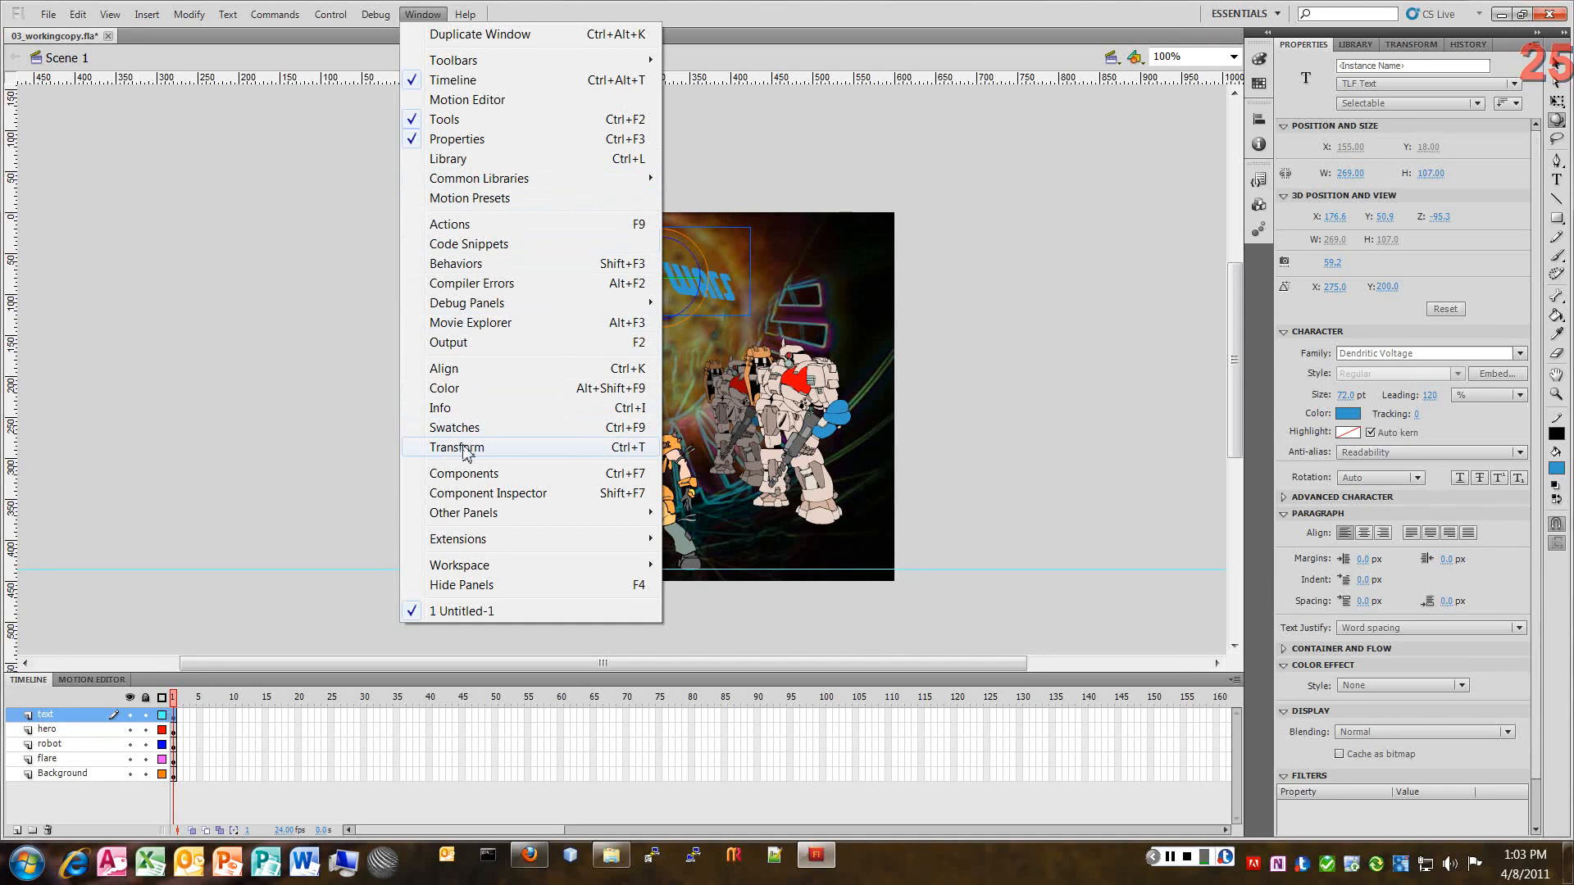
pyautogui.click(463, 449)
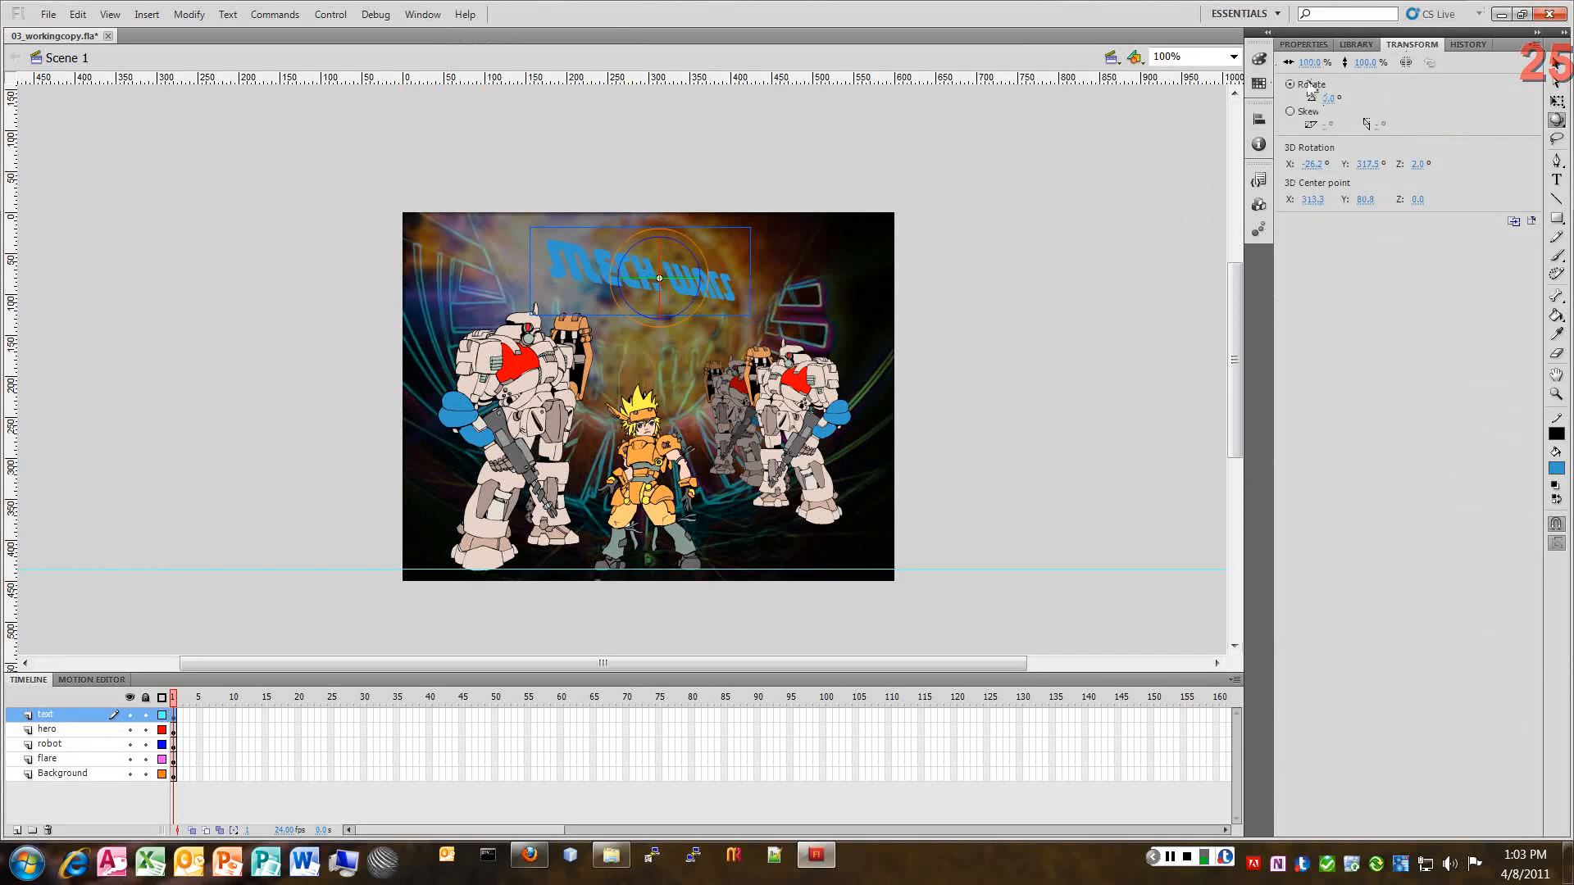
pyautogui.click(1312, 164)
pyautogui.click(1362, 163)
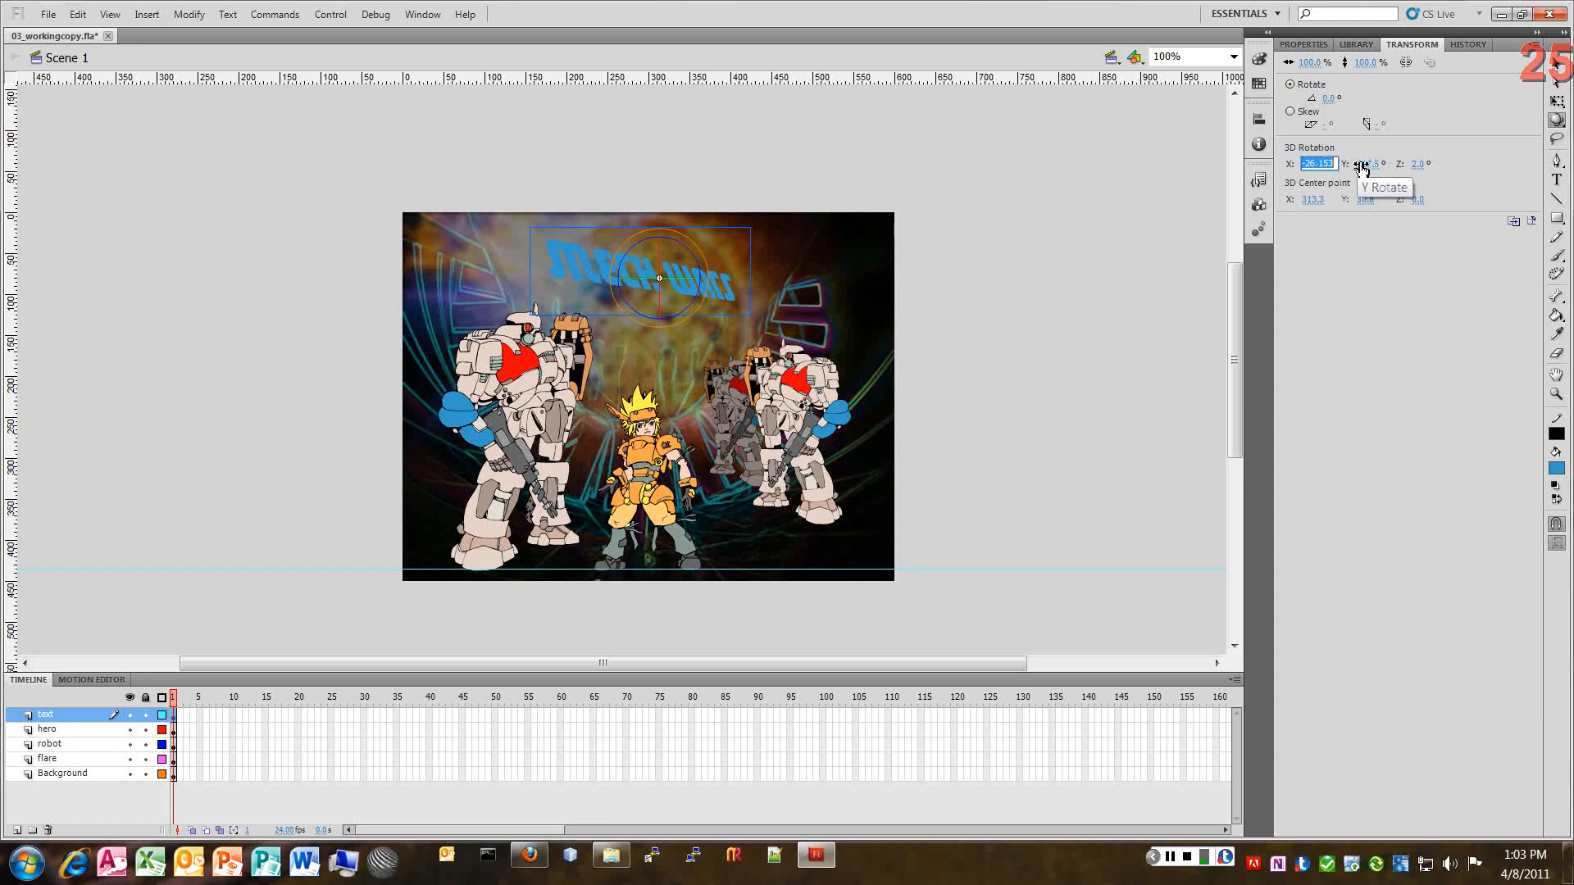
pyautogui.click(1416, 164)
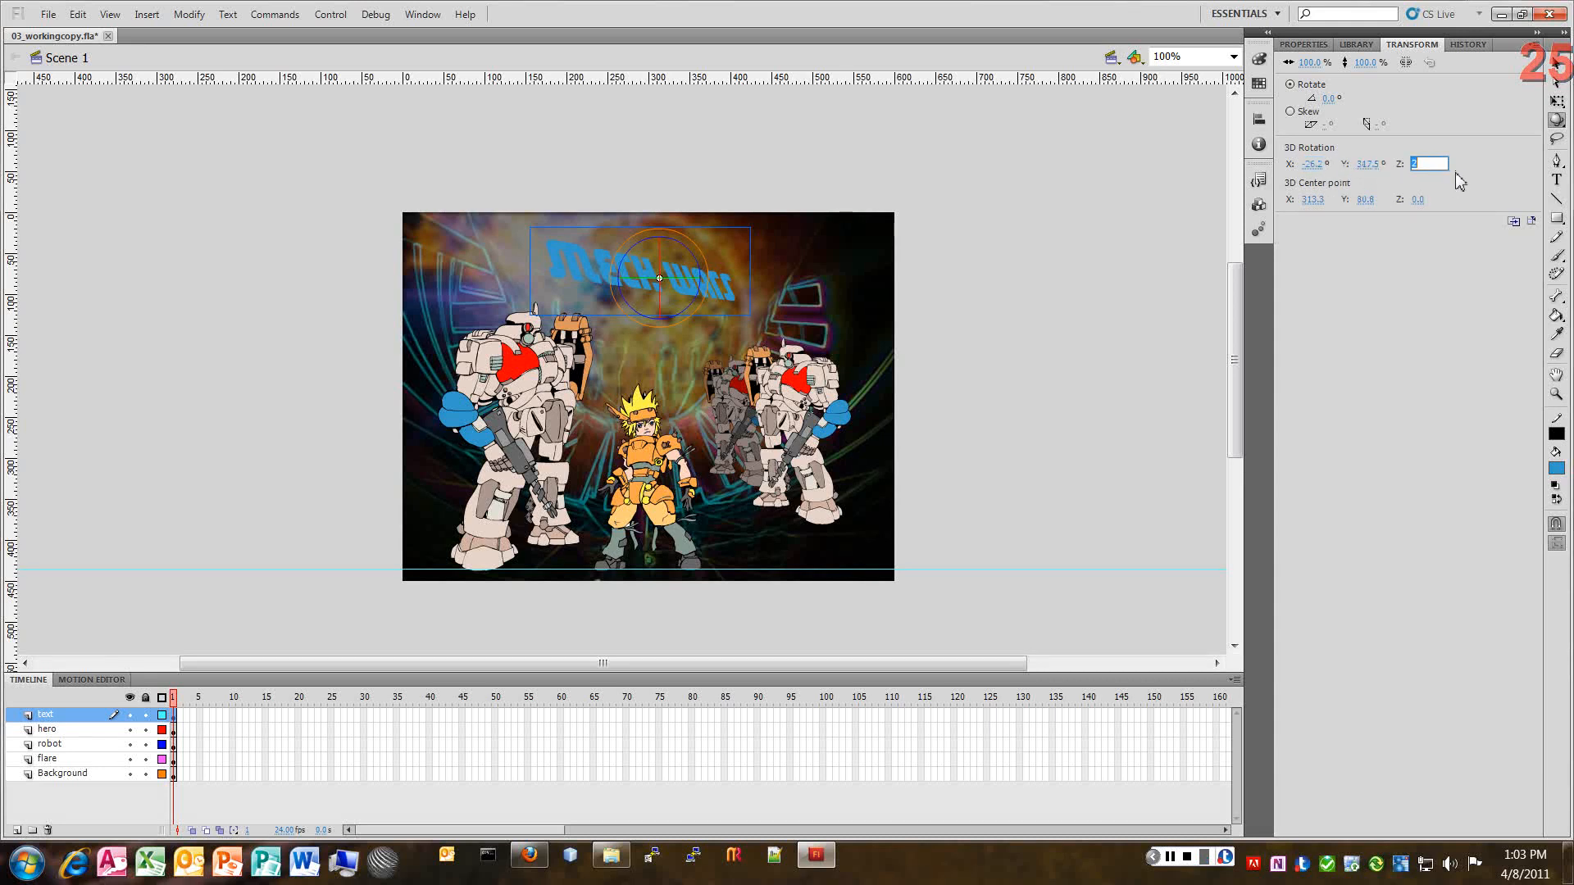
pyautogui.press('Return')
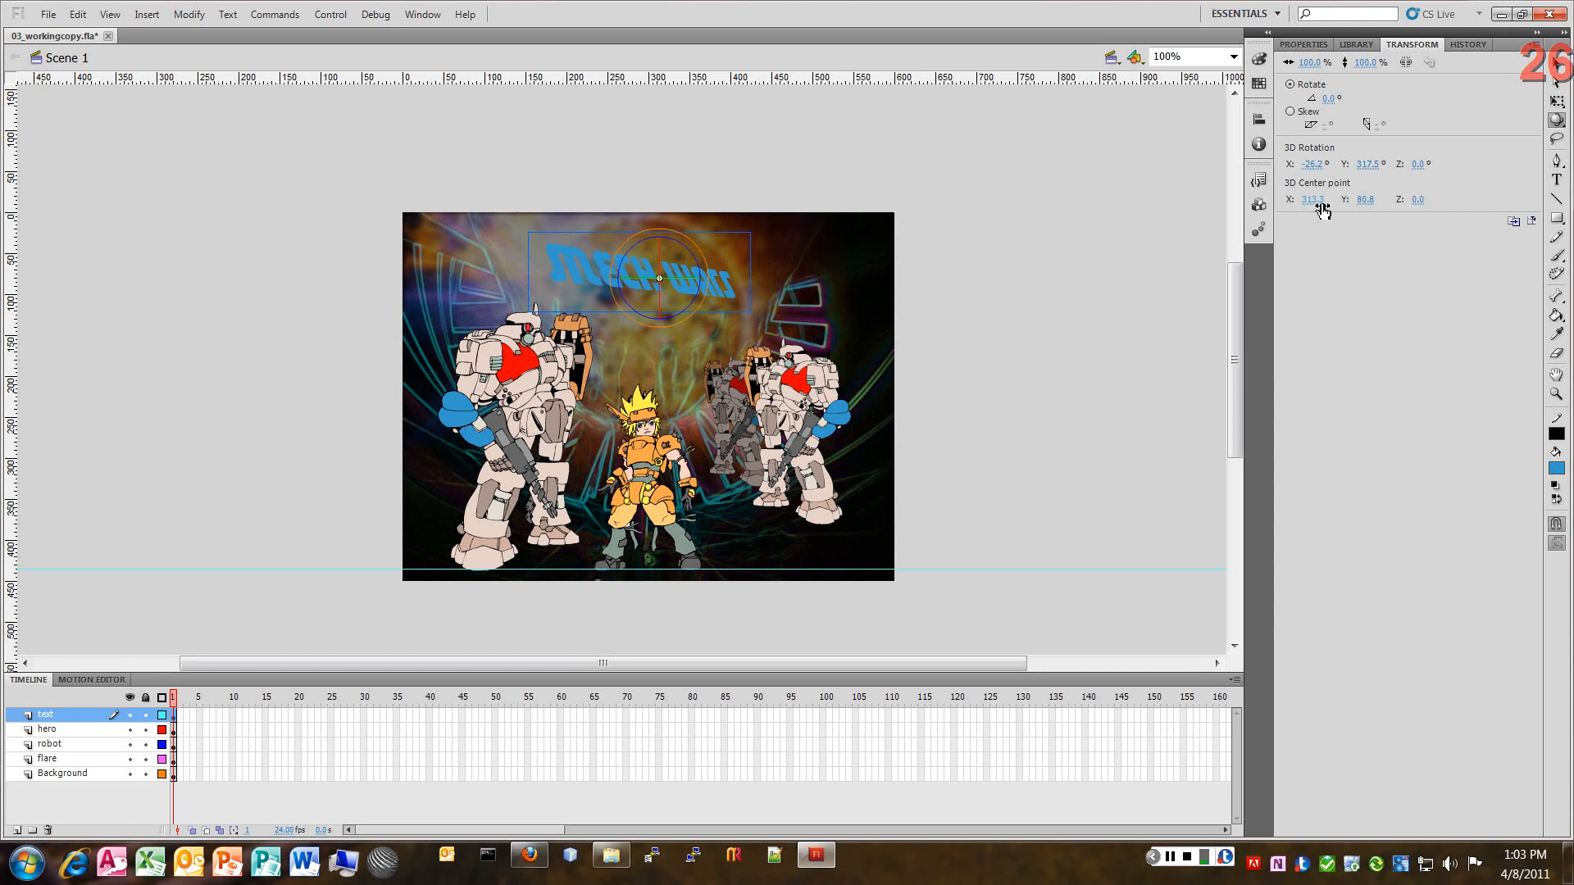
pyautogui.moveTo(1322, 210); pyautogui.dragTo(1326, 210)
# Step: Use the 3D Translation tool to shift the title along its X and Y axes to a center of about X 216, Y 85
pyautogui.click(1556, 121)
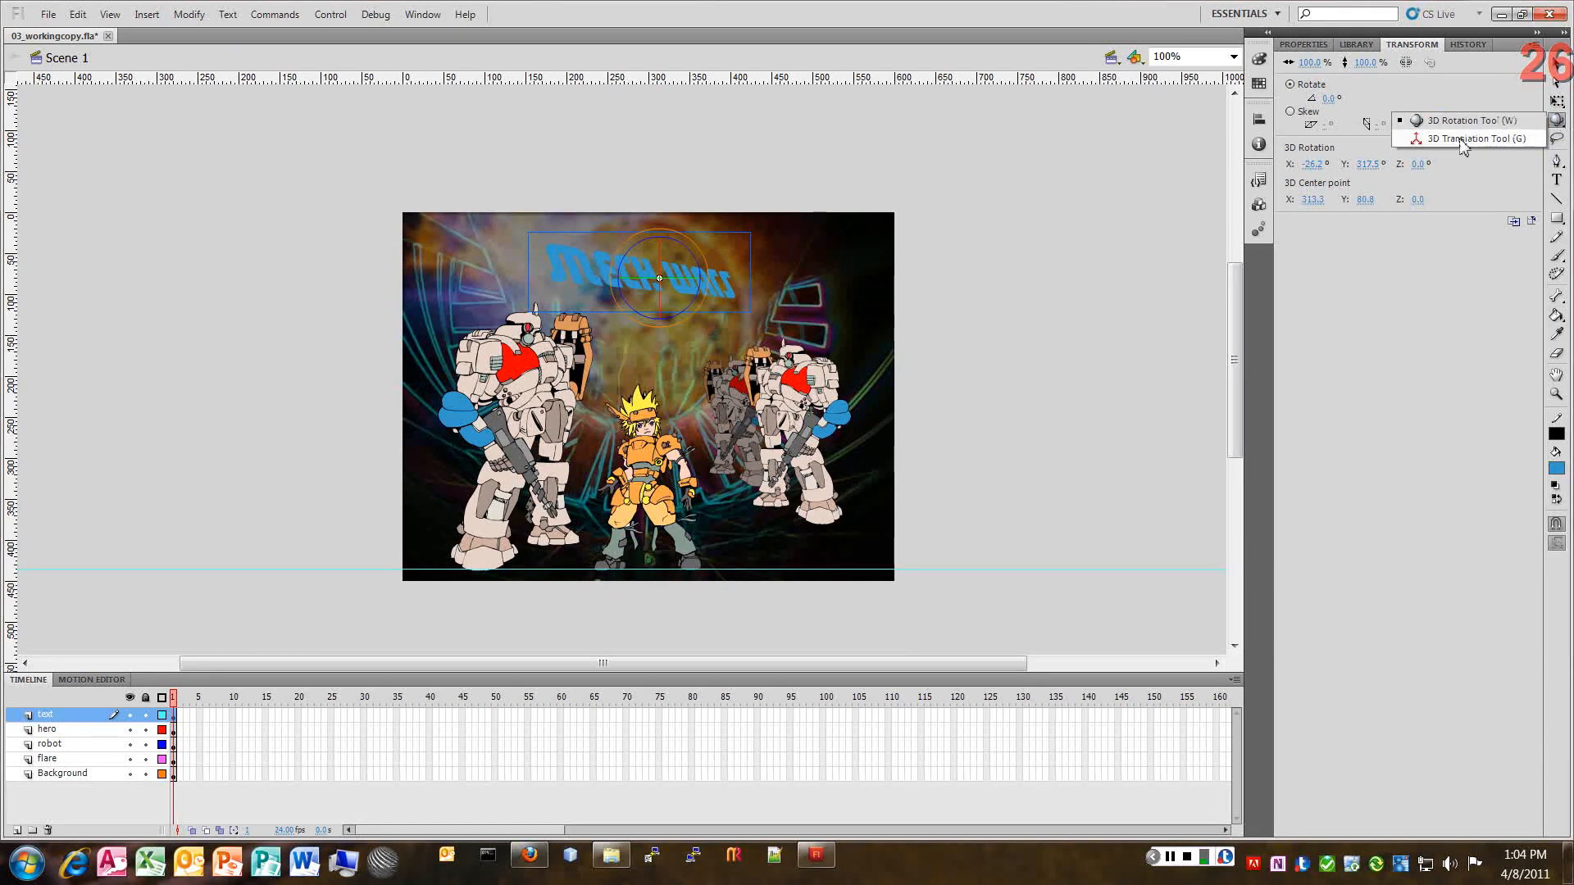
pyautogui.click(1464, 139)
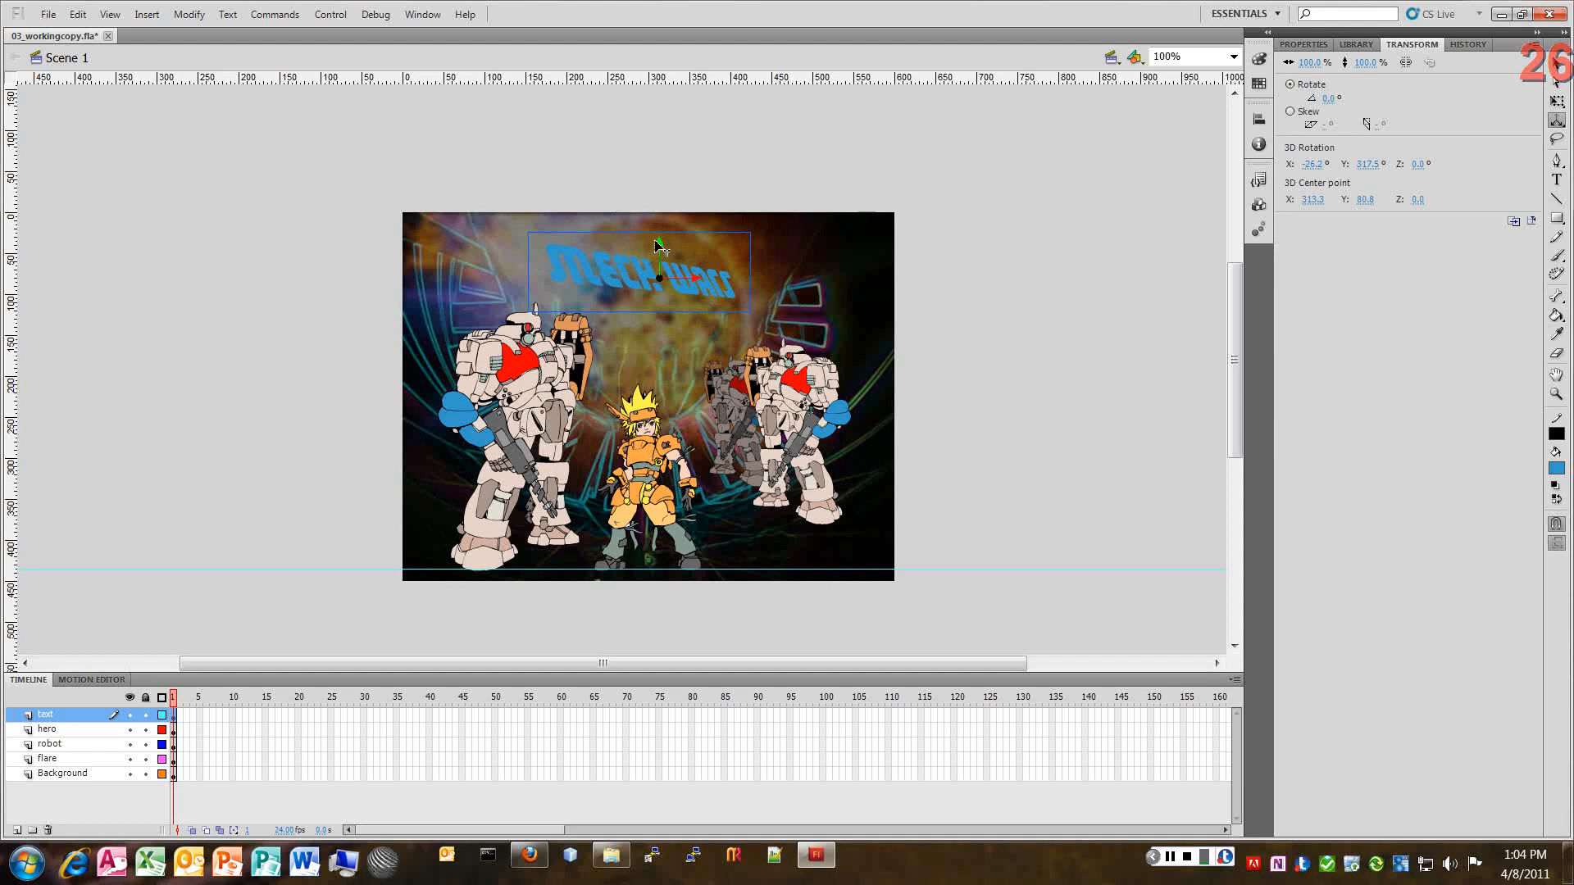
pyautogui.moveTo(661, 247); pyautogui.dragTo(660, 177)
pyautogui.moveTo(619, 358); pyautogui.dragTo(684, 278)
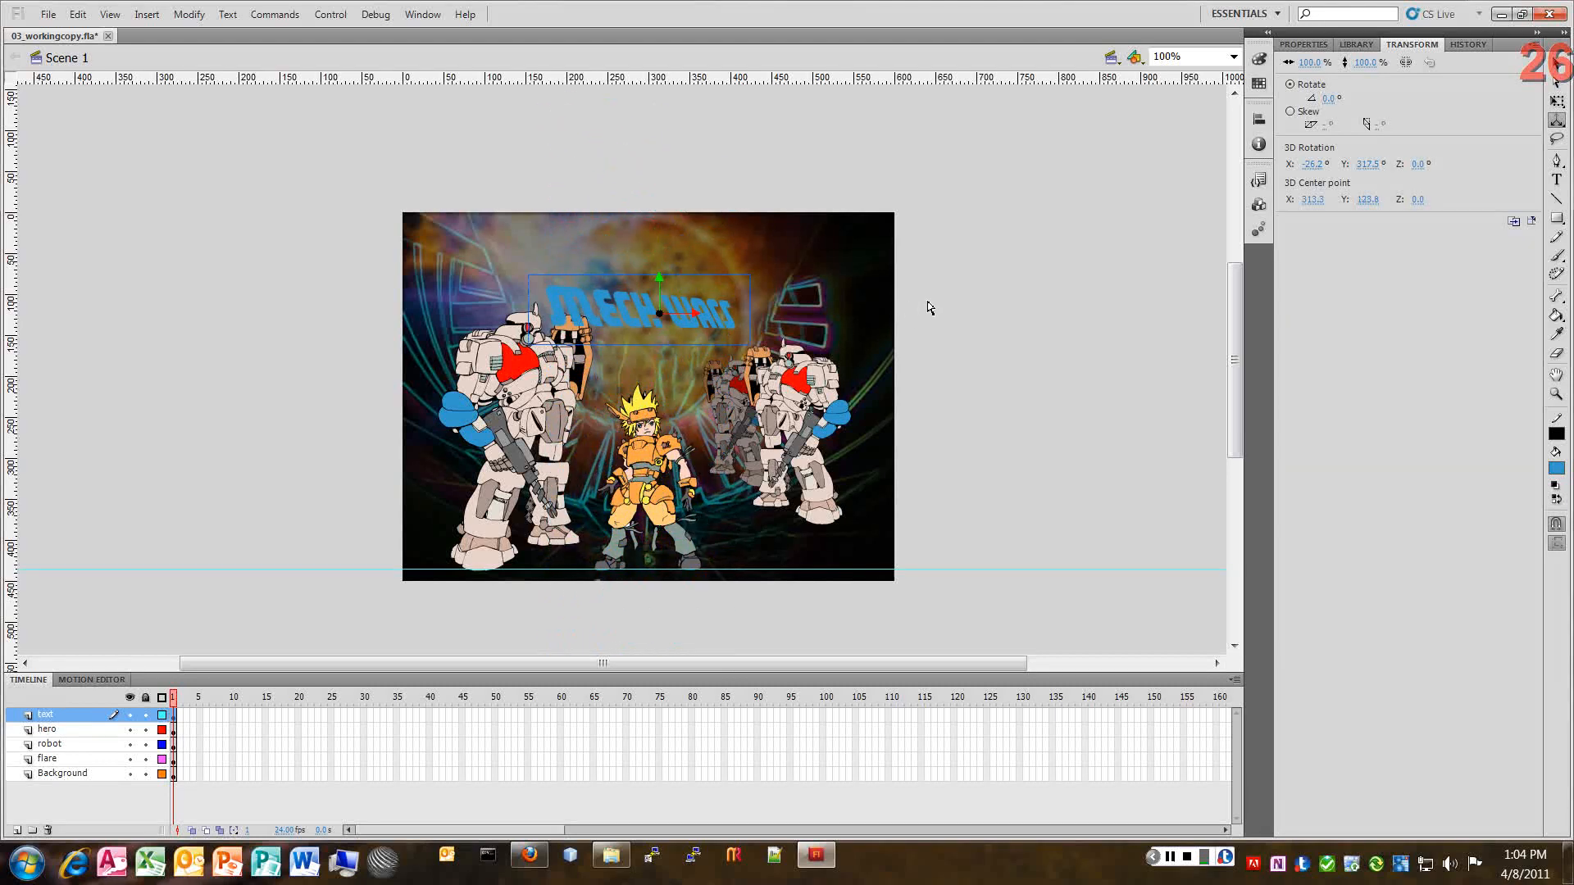
pyautogui.moveTo(660, 280); pyautogui.dragTo(627, 309)
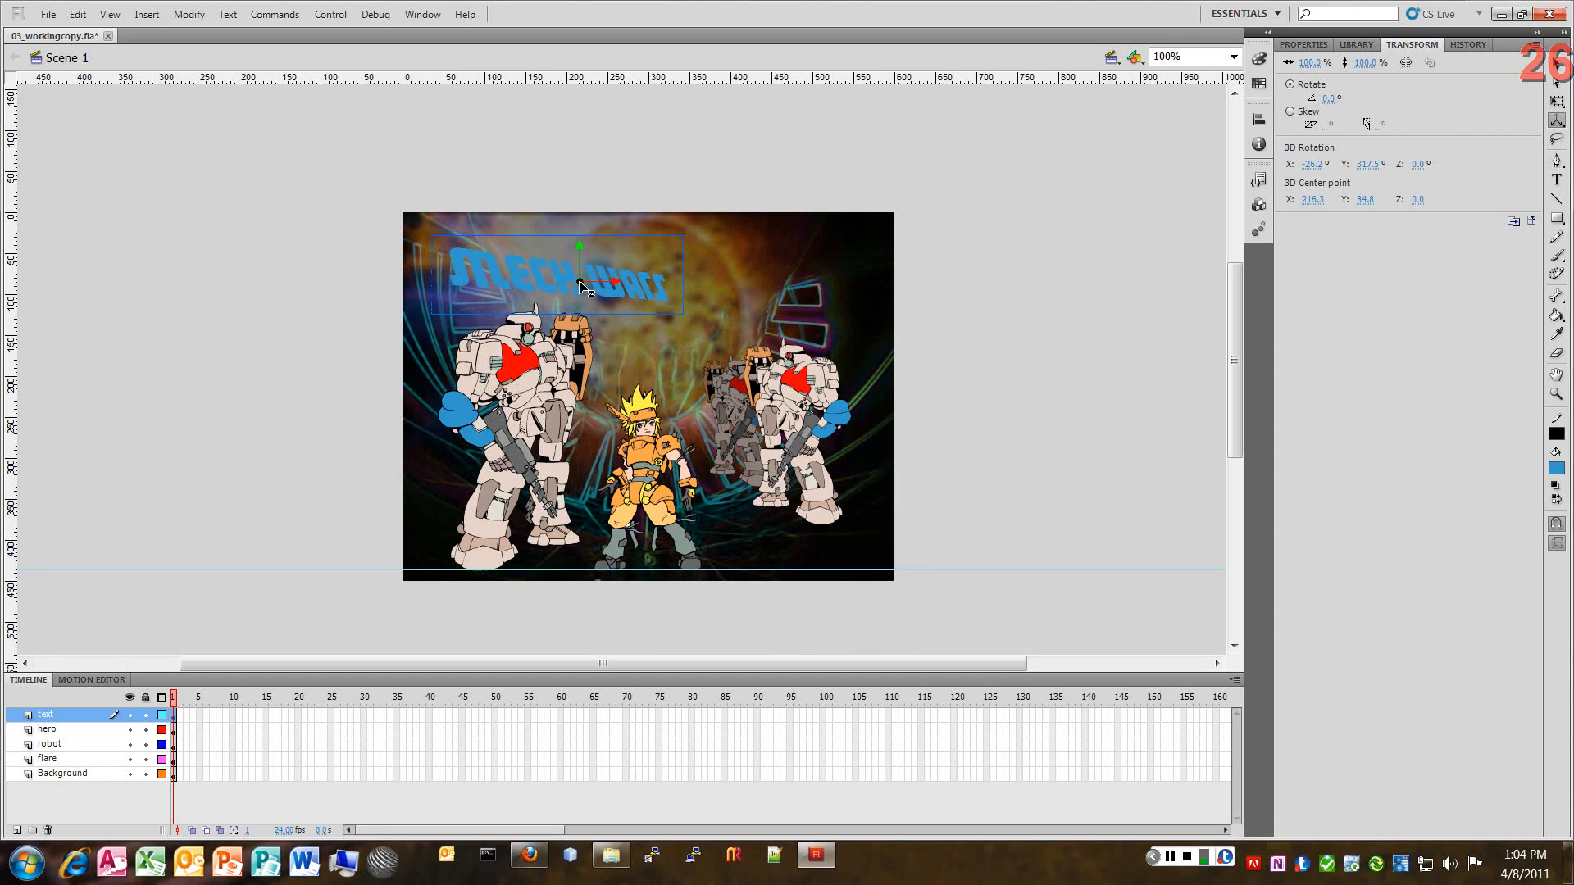
# Step: Bring the title closer along Z to about -173.9 and reposition its 3D center at about X 319, Y 122
pyautogui.moveTo(580, 286); pyautogui.dragTo(546, 433)
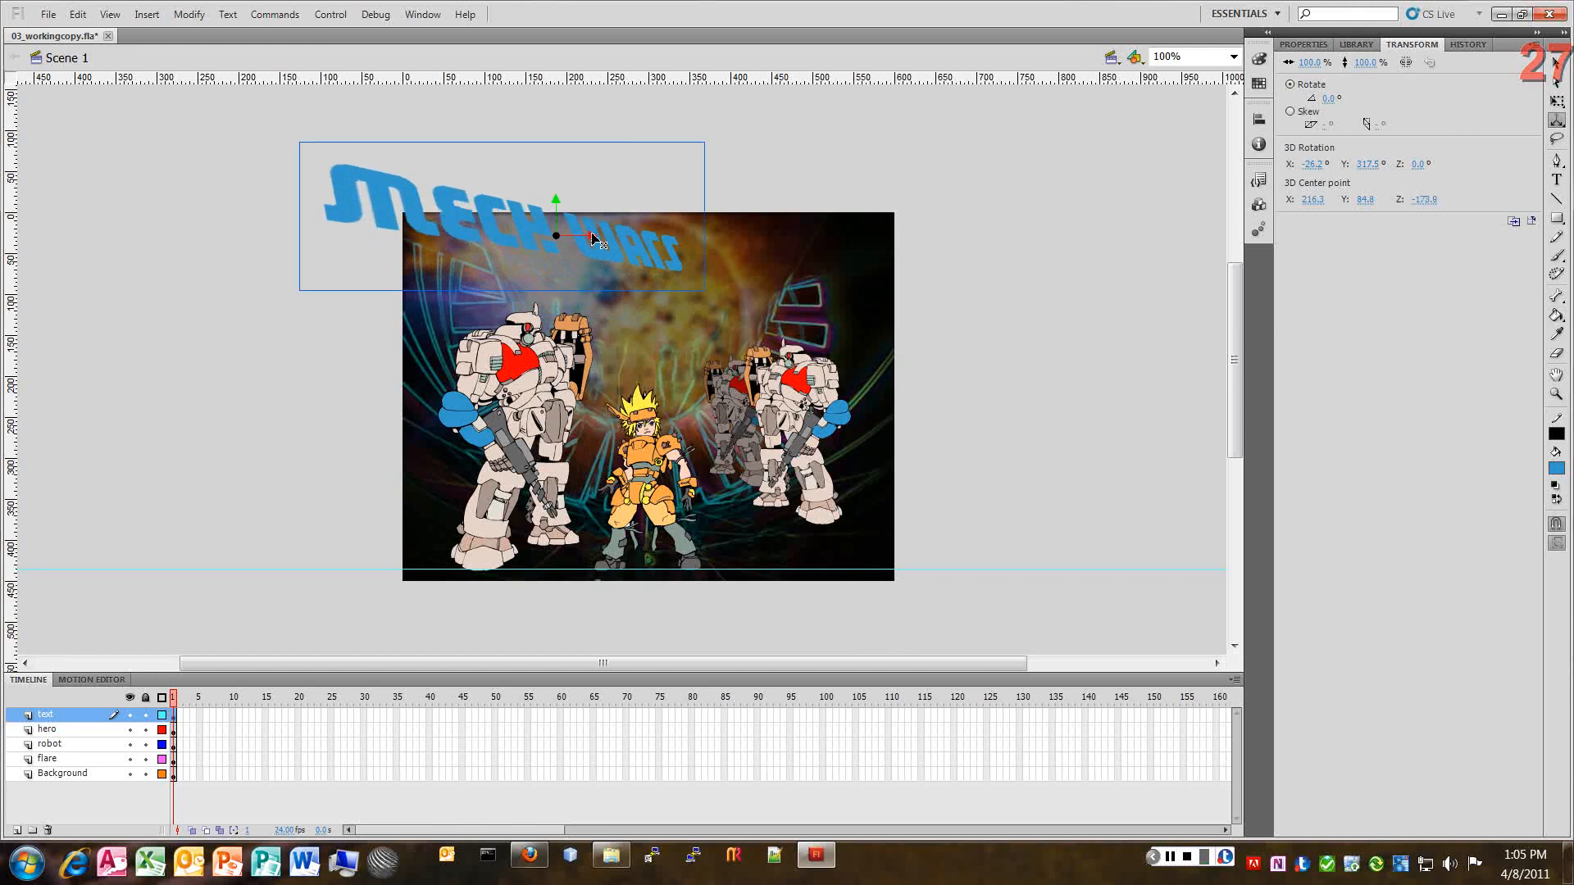
pyautogui.moveTo(594, 239); pyautogui.dragTo(739, 238)
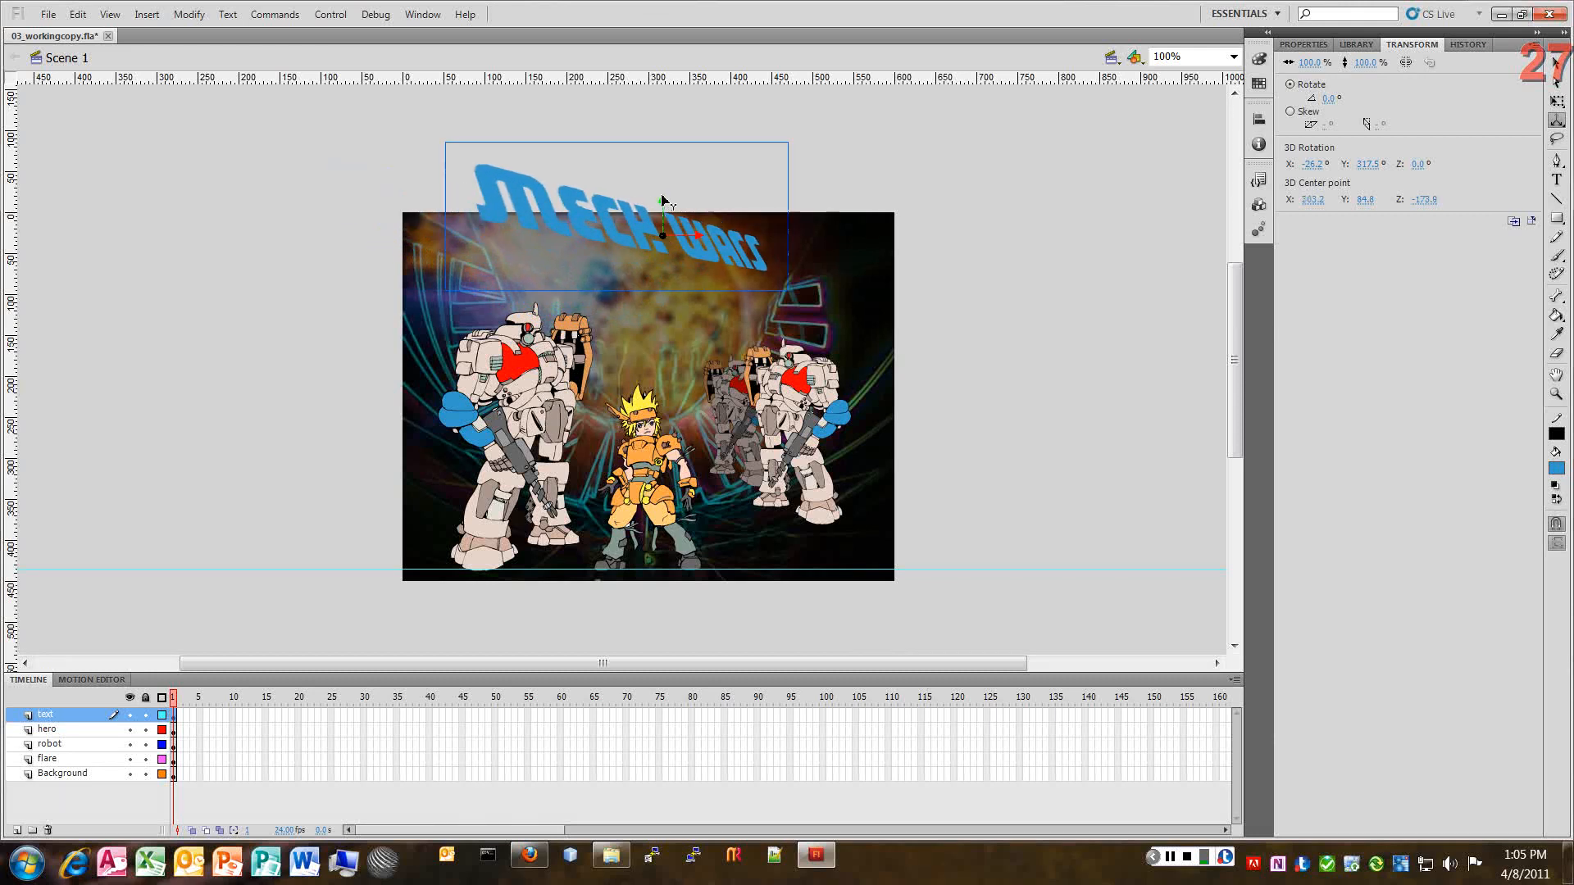
pyautogui.moveTo(662, 200); pyautogui.dragTo(656, 480)
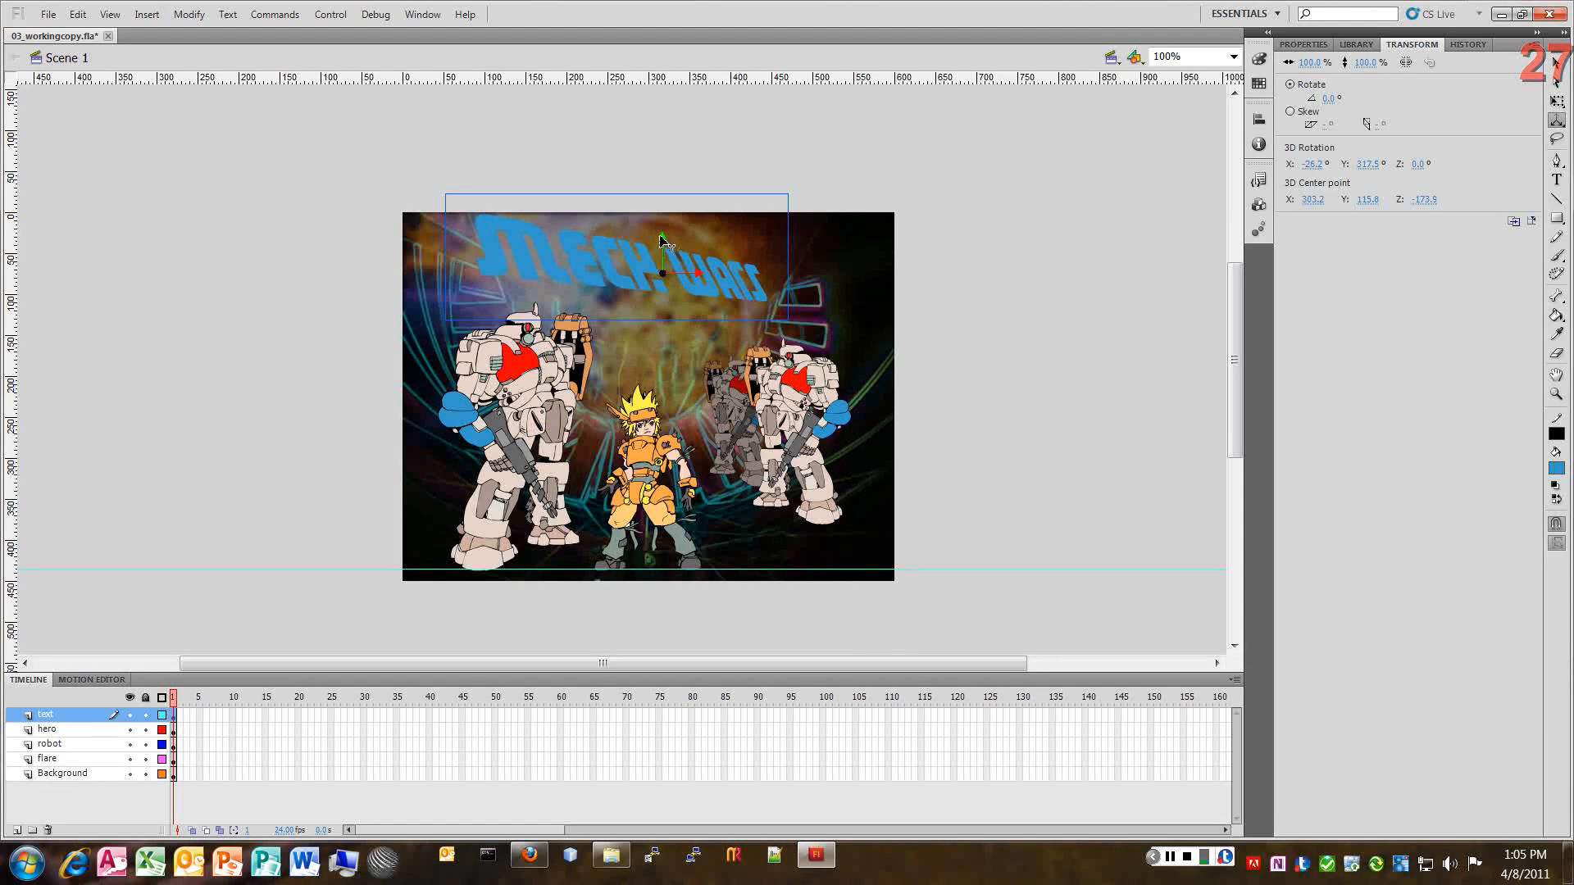
pyautogui.moveTo(663, 240); pyautogui.dragTo(667, 247)
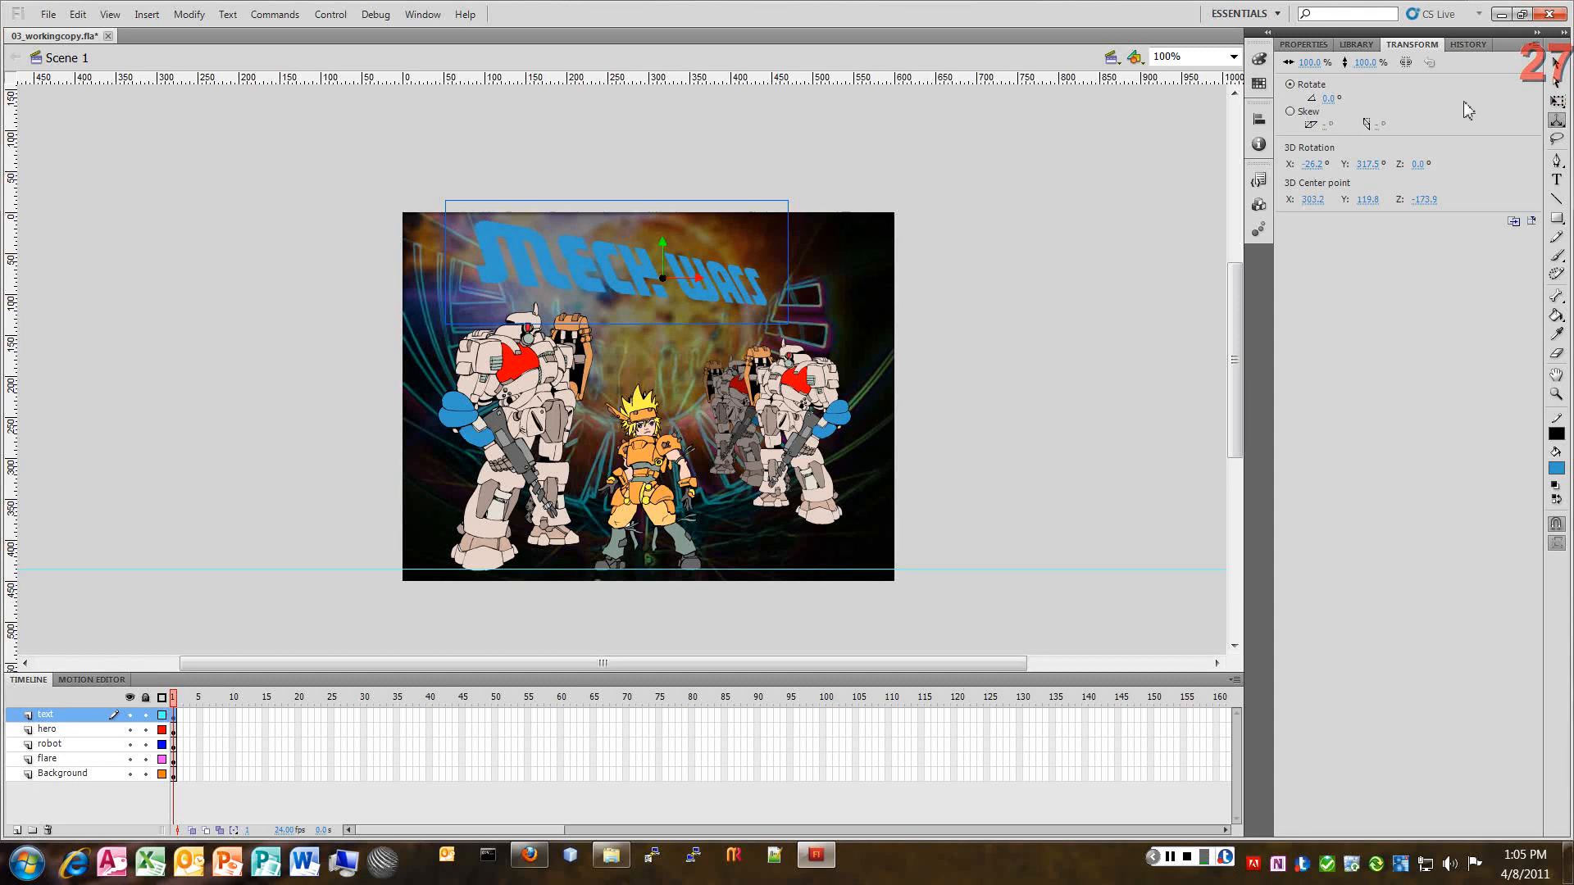
pyautogui.click(1552, 62)
pyautogui.moveTo(602, 276); pyautogui.dragTo(644, 284)
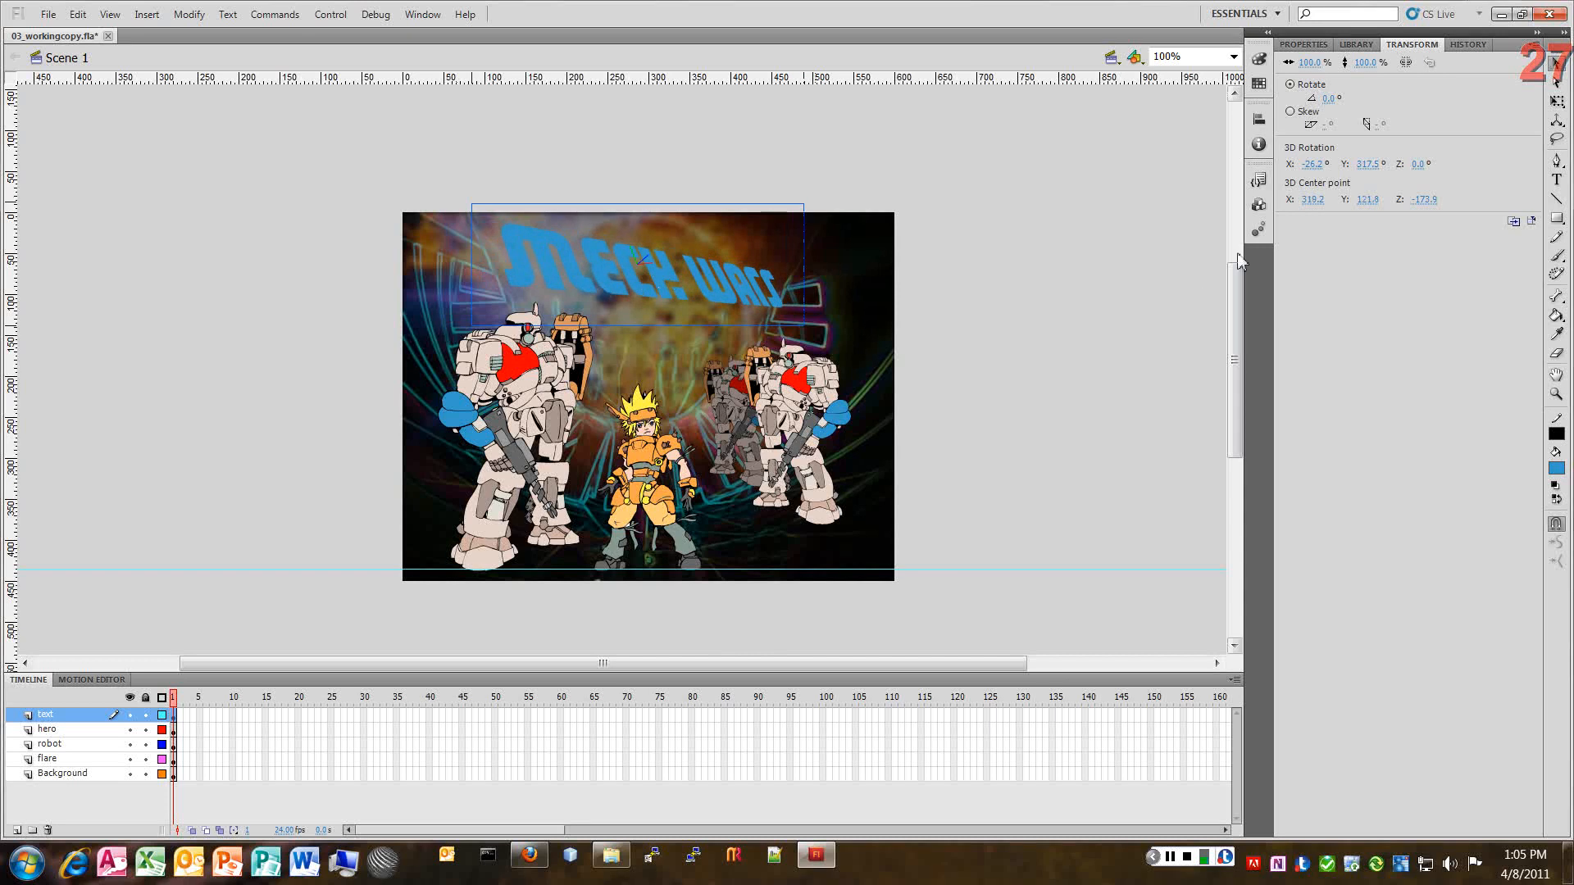
# Step: Show the title's properties and collapse every section from Character through Filters, leaving the position and 3D view settings open
pyautogui.click(1303, 44)
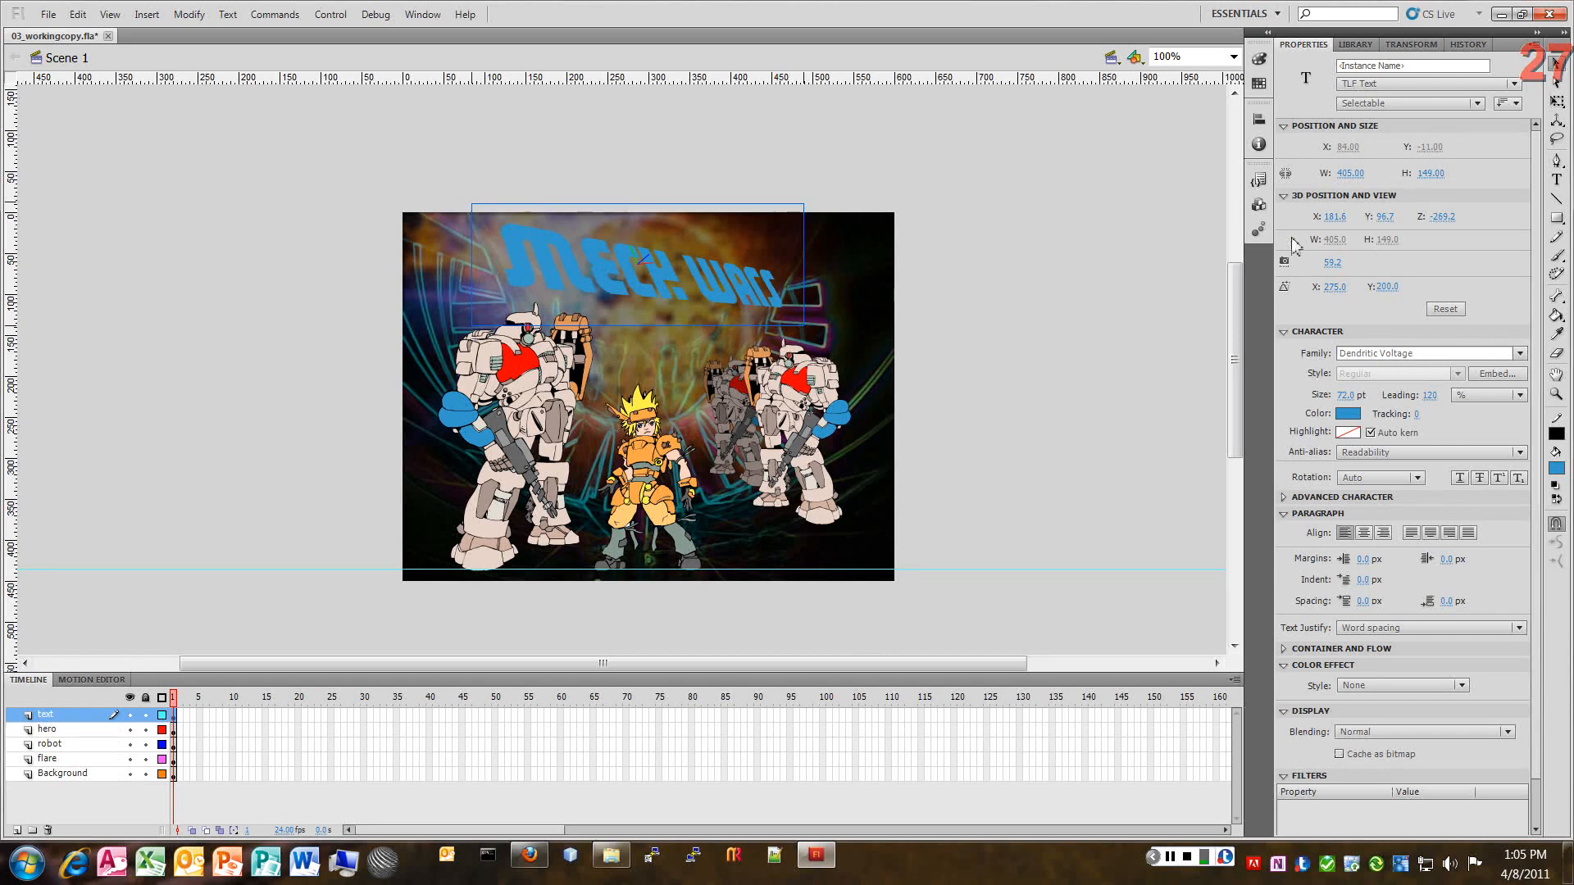
pyautogui.click(1283, 334)
pyautogui.click(1284, 363)
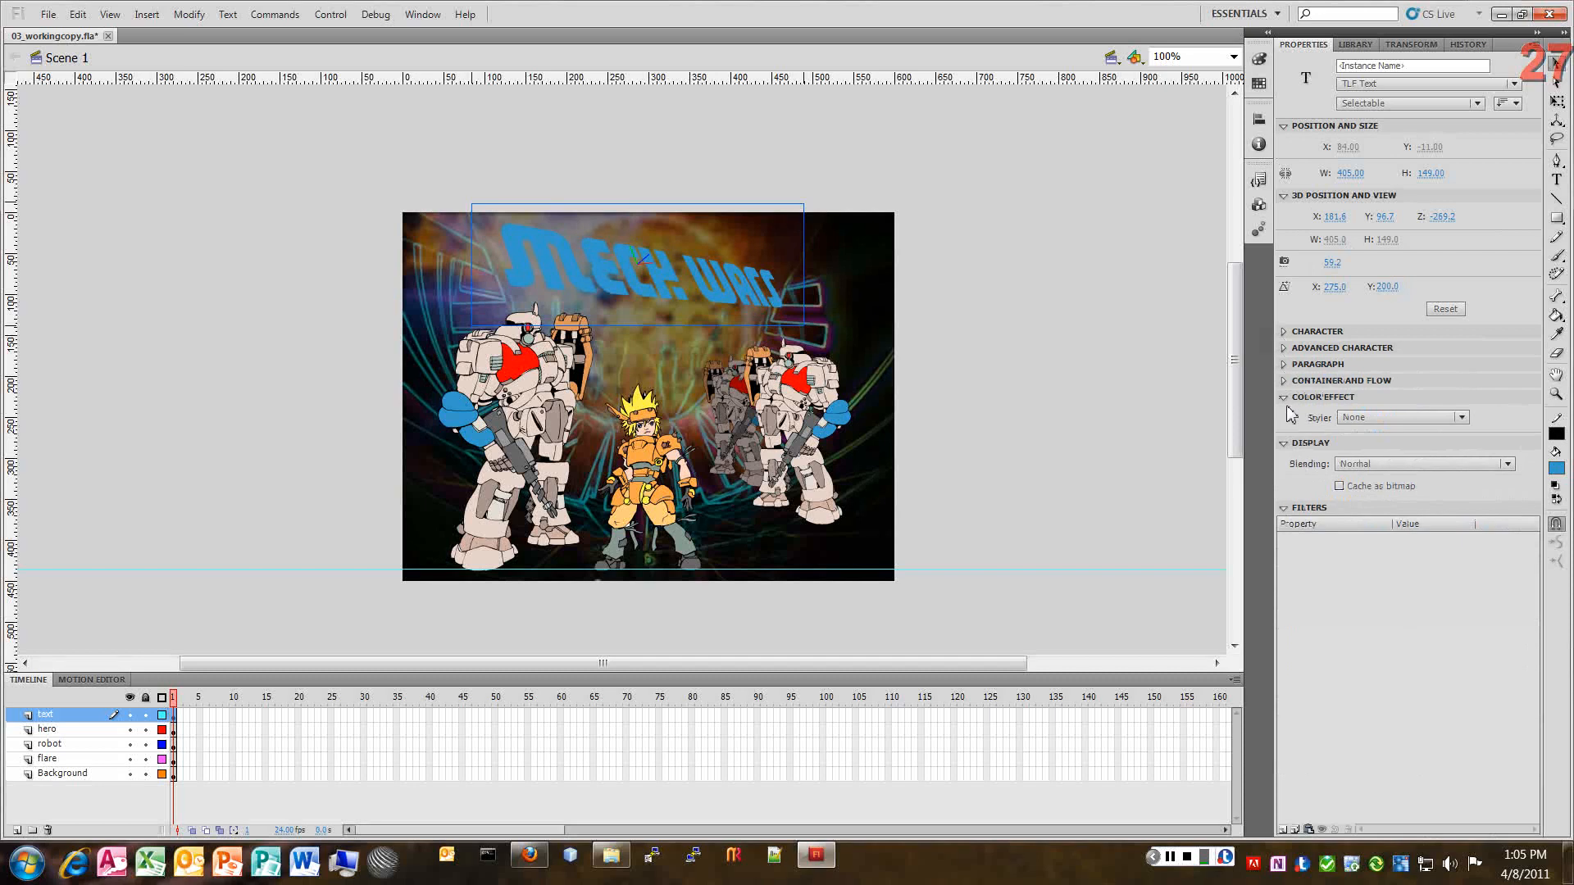
pyautogui.click(1284, 398)
pyautogui.click(1284, 415)
pyautogui.click(1285, 431)
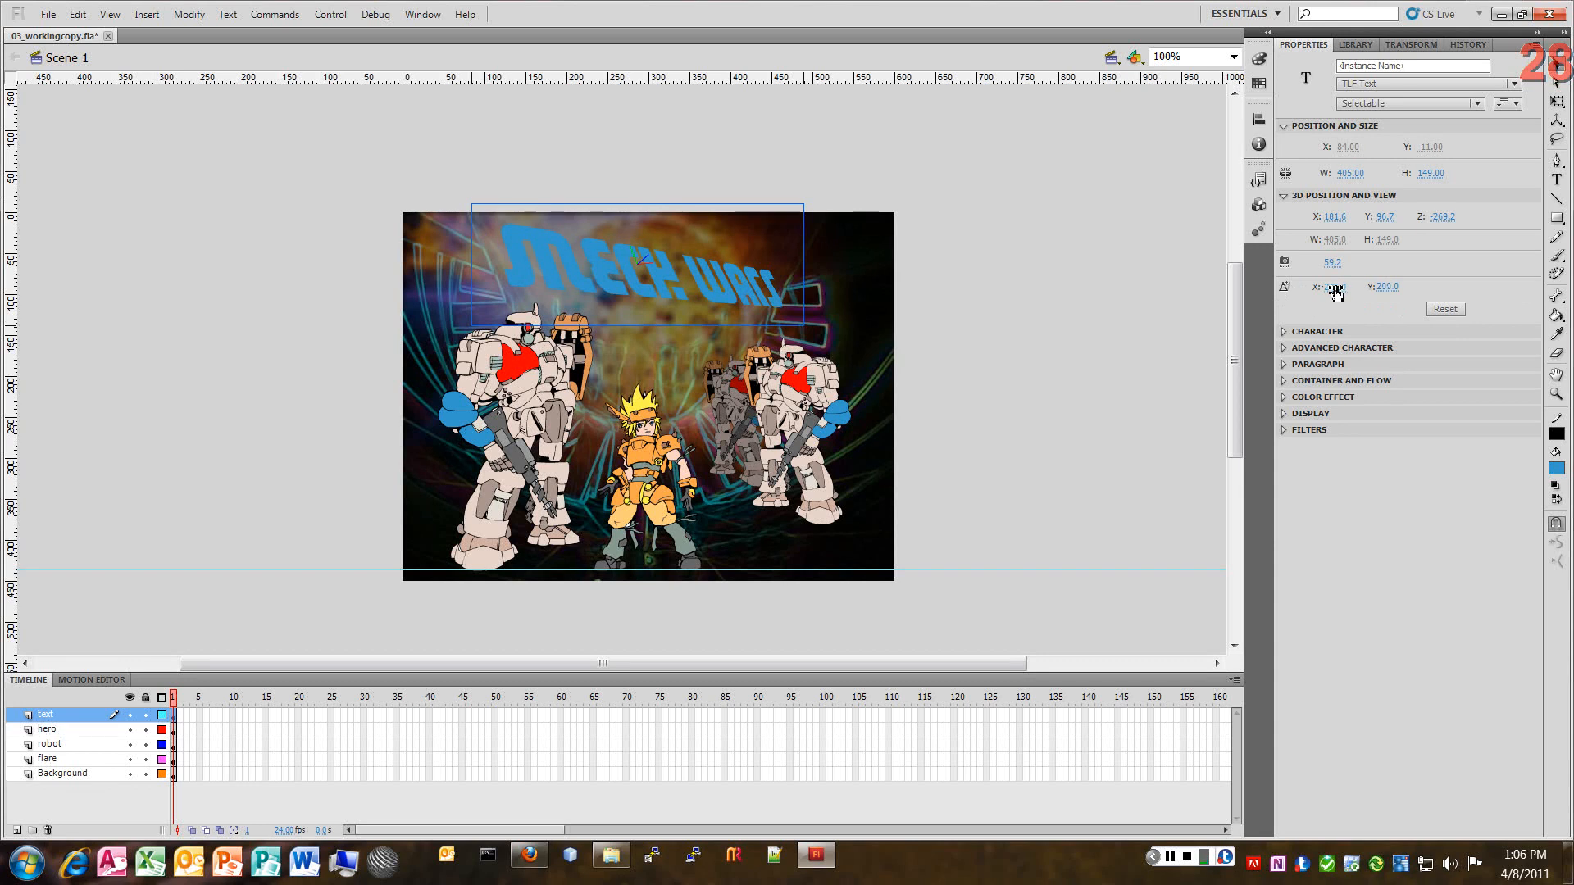
# Step: Set the title's vanishing point to X 337, Y 195 and its perspective angle to 63
pyautogui.moveTo(1335, 292); pyautogui.dragTo(1455, 356)
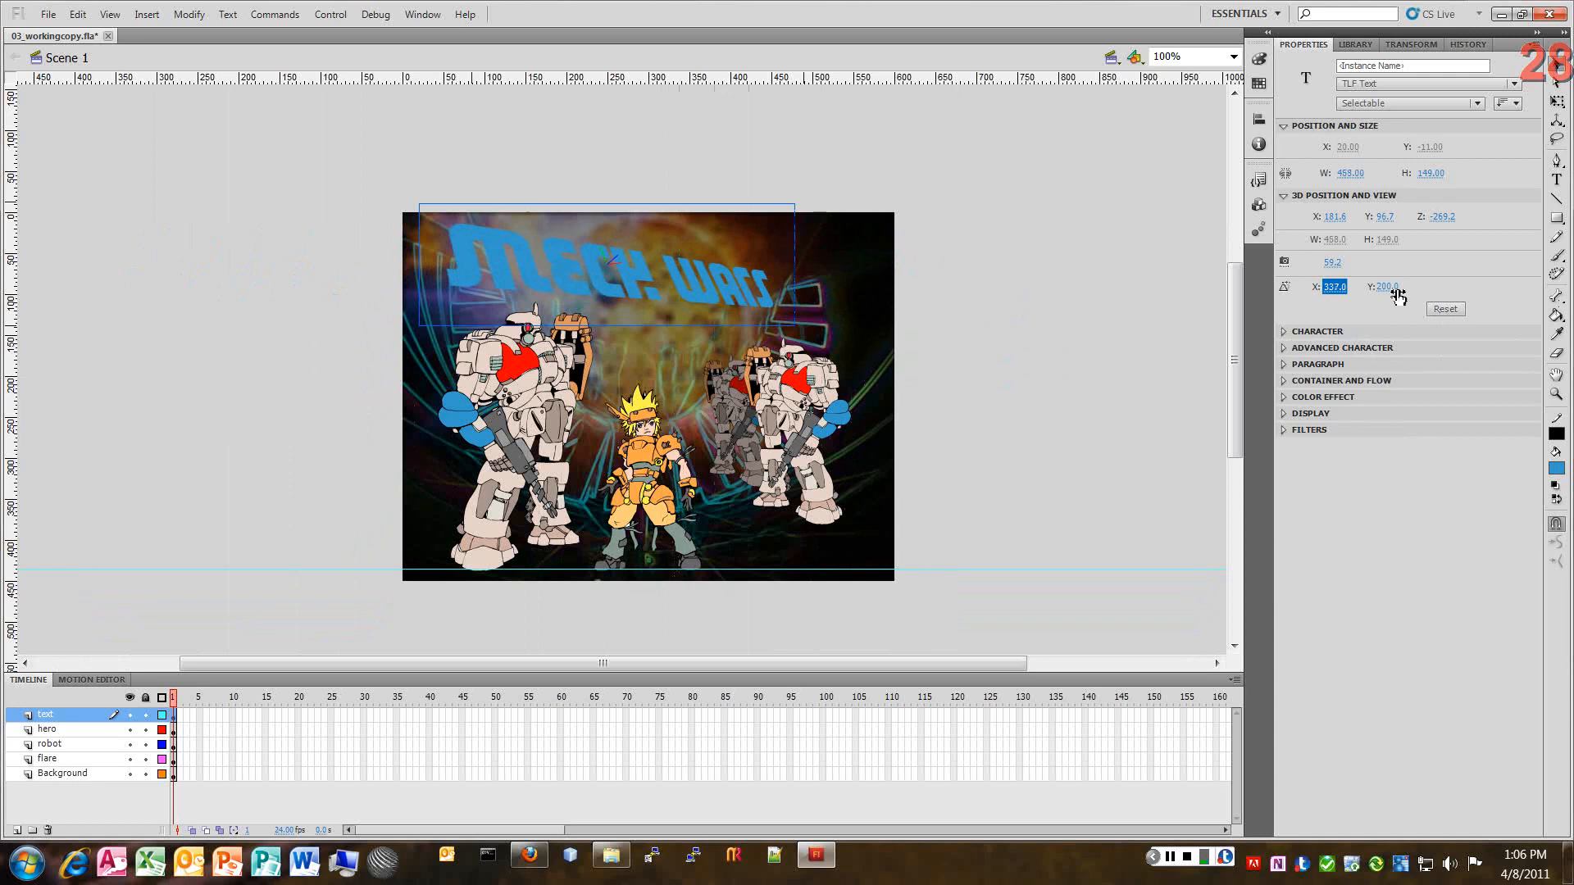
pyautogui.moveTo(1393, 292)
pyautogui.mouseDown()
pyautogui.moveTo(1541, 282)
pyautogui.moveTo(1354, 290)
pyautogui.moveTo(1371, 276)
pyautogui.mouseUp()
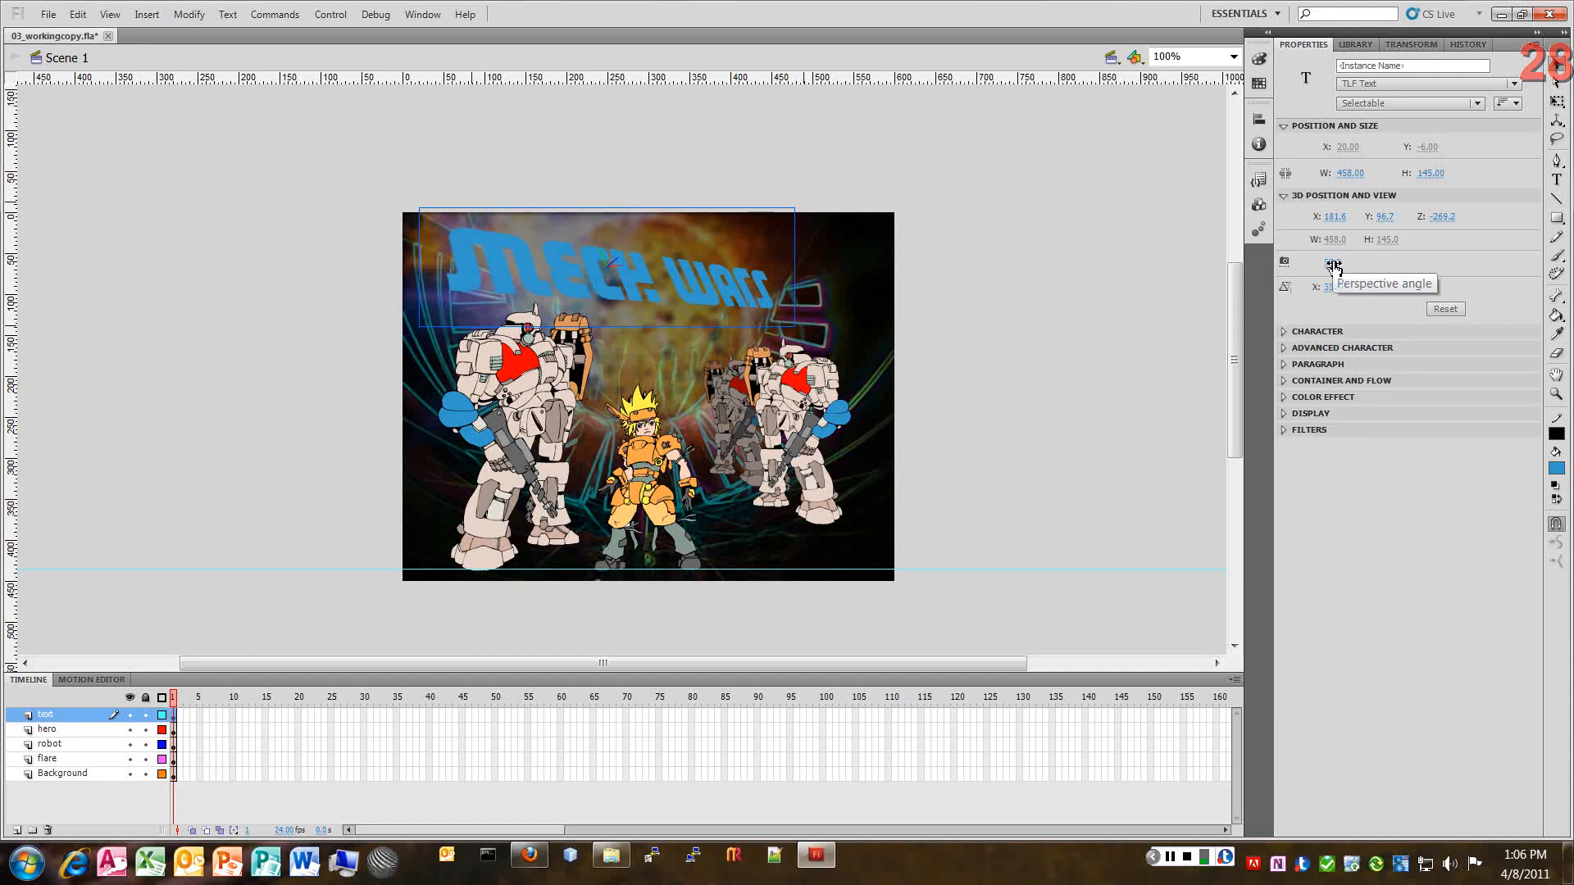
pyautogui.moveTo(1333, 267)
pyautogui.mouseDown()
pyautogui.moveTo(1354, 264)
pyautogui.moveTo(1332, 262)
pyautogui.mouseUp()
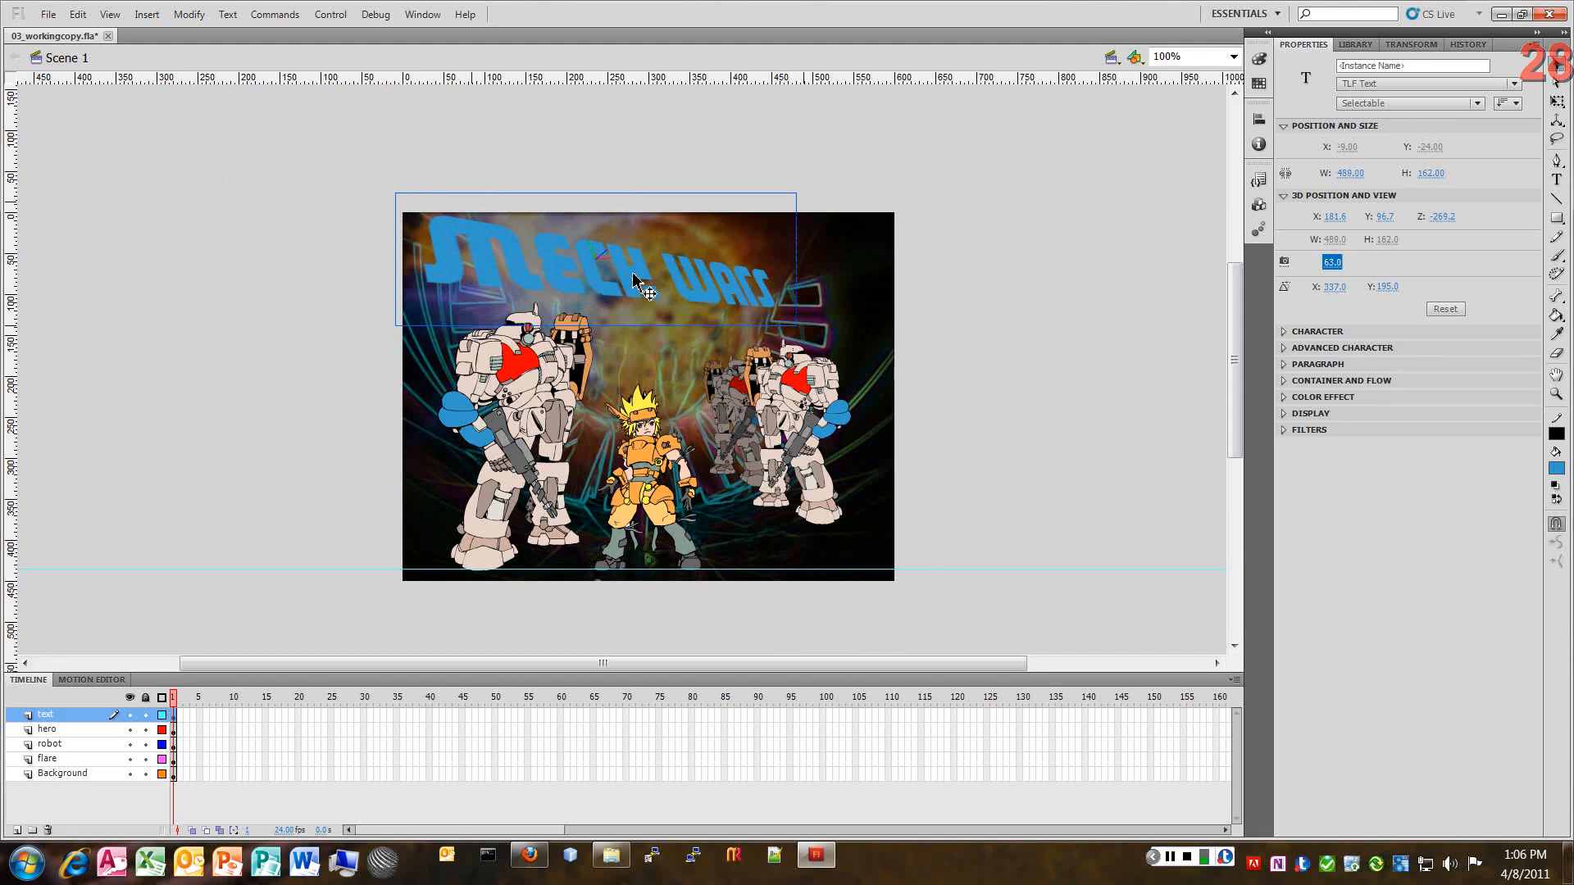
# Step: Shift the MECH WARS title so it sits centered across the upper part of the scene, and deselect it
pyautogui.moveTo(644, 287)
pyautogui.mouseDown()
pyautogui.moveTo(901, 282)
pyautogui.moveTo(619, 281)
pyautogui.mouseUp()
pyautogui.click(943, 373)
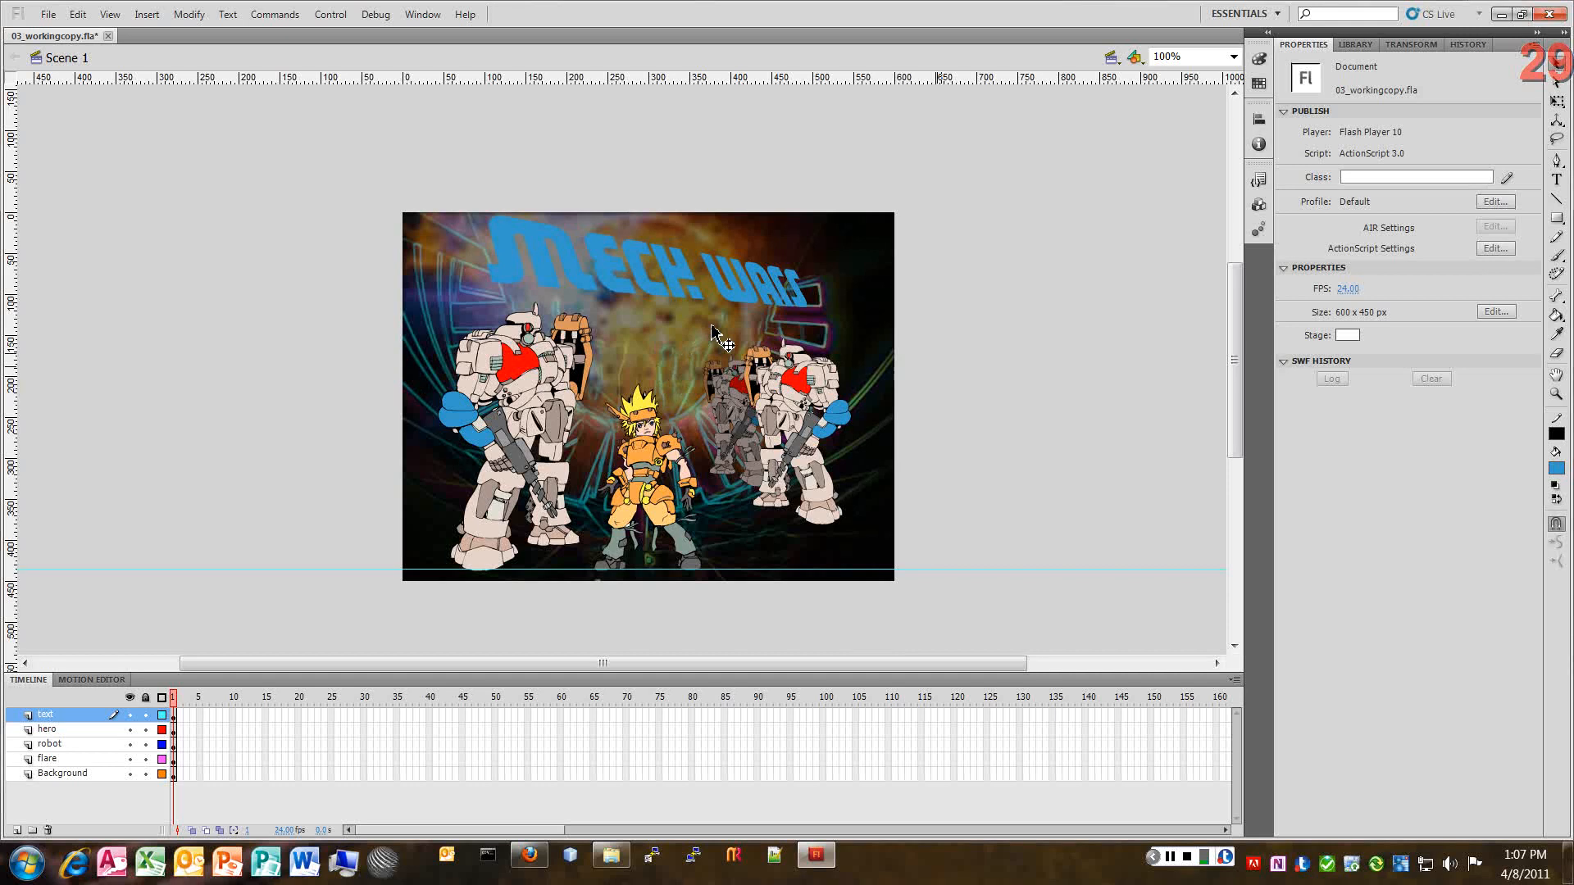
# Step: Test the movie in Flash Professional to check the finished scene, and close the preview
pyautogui.click(375, 15)
pyautogui.moveTo(325, 24)
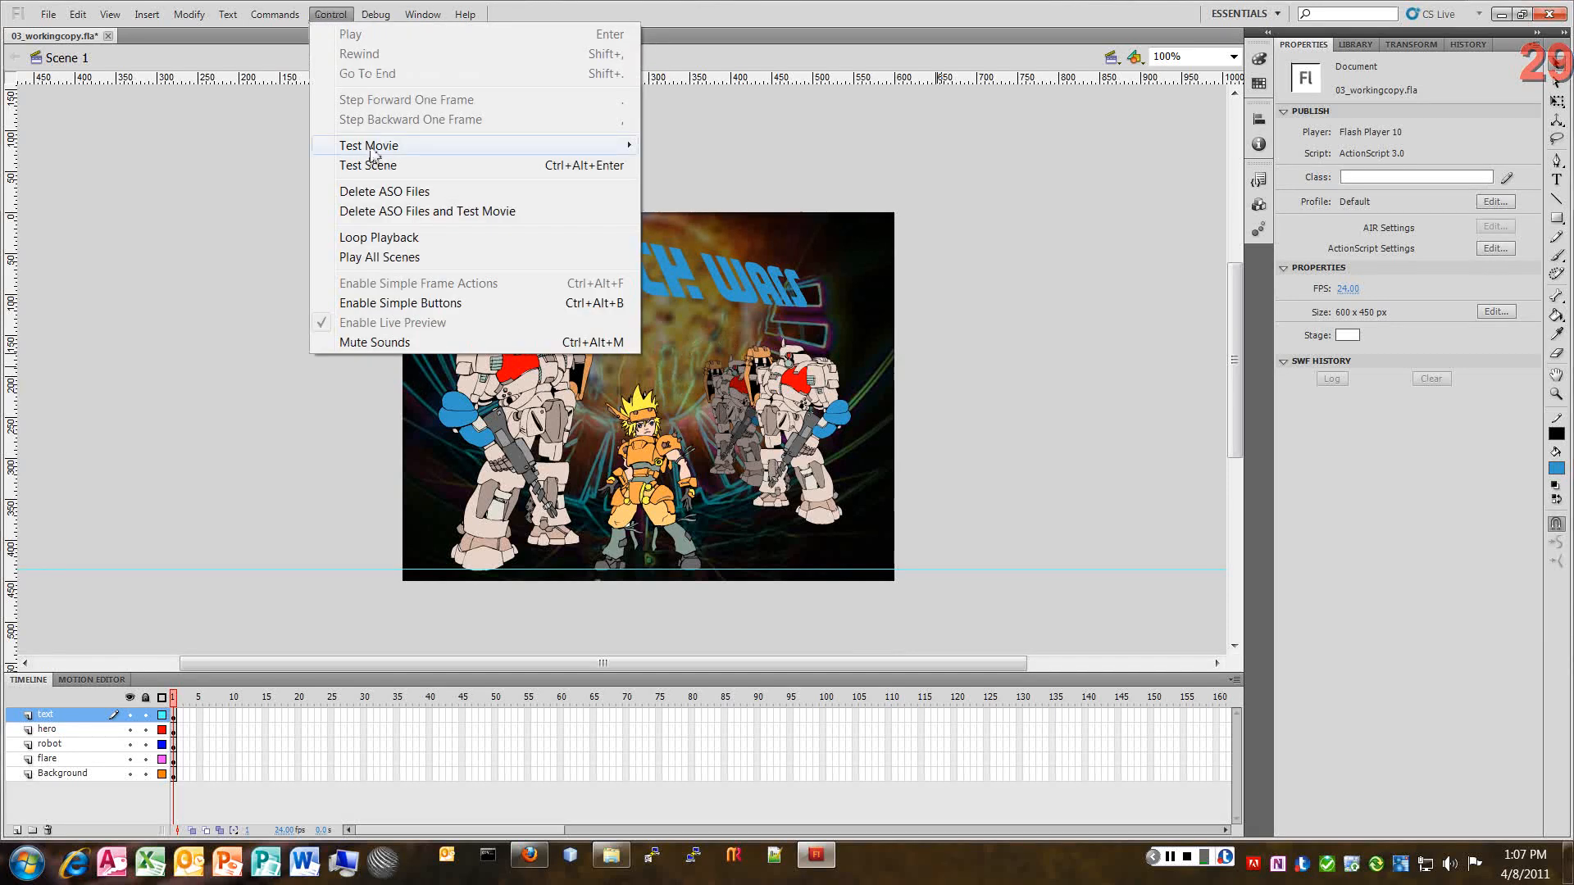
pyautogui.moveTo(382, 151)
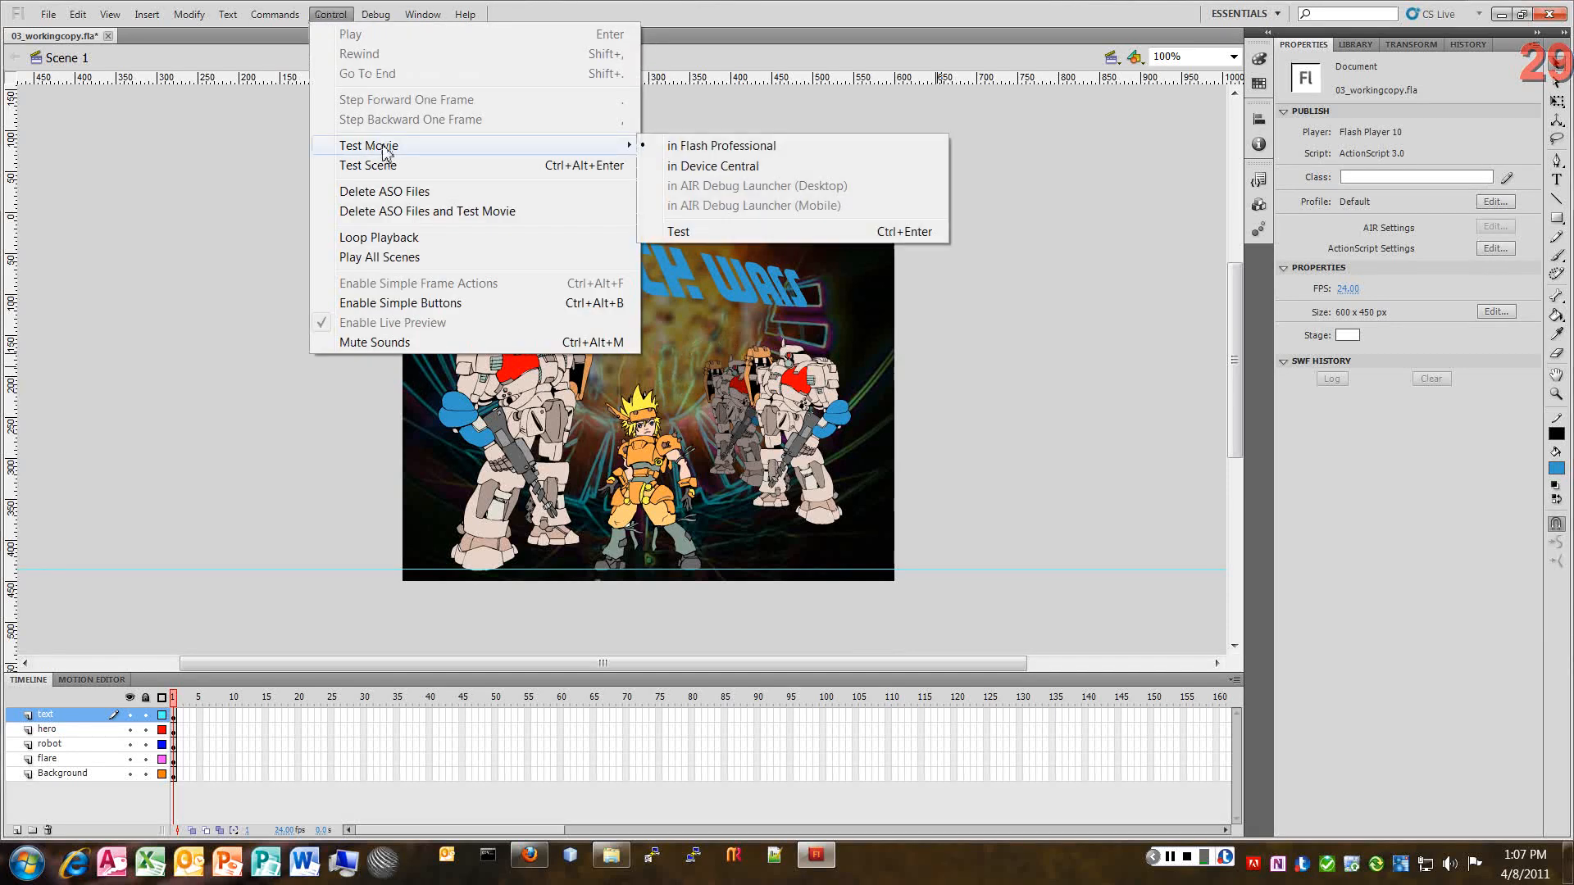
pyautogui.click(720, 146)
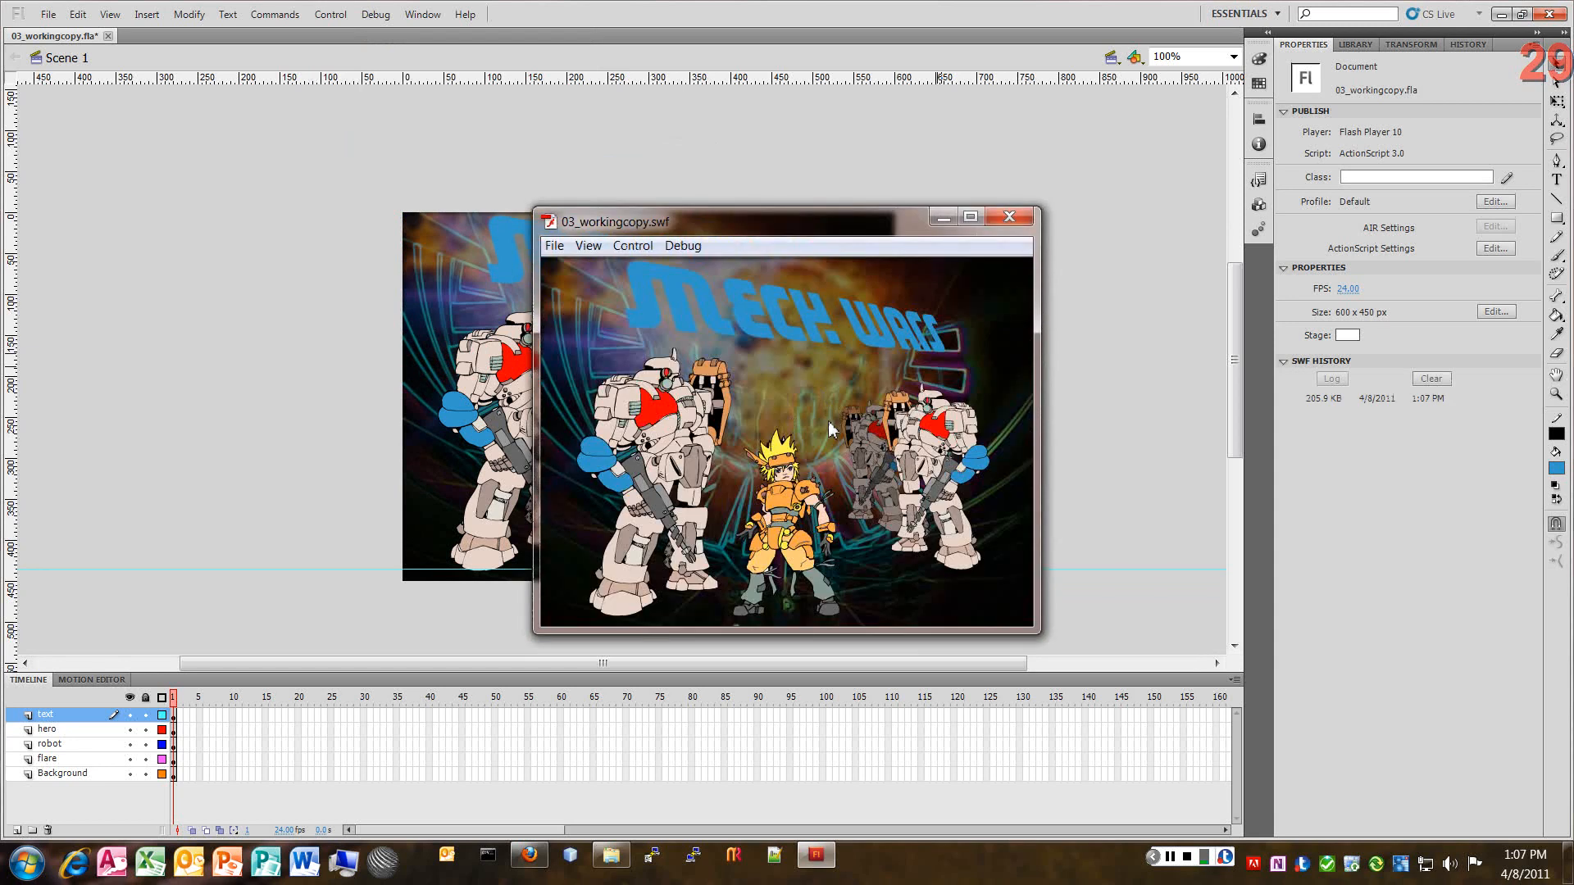
pyautogui.click(1010, 217)
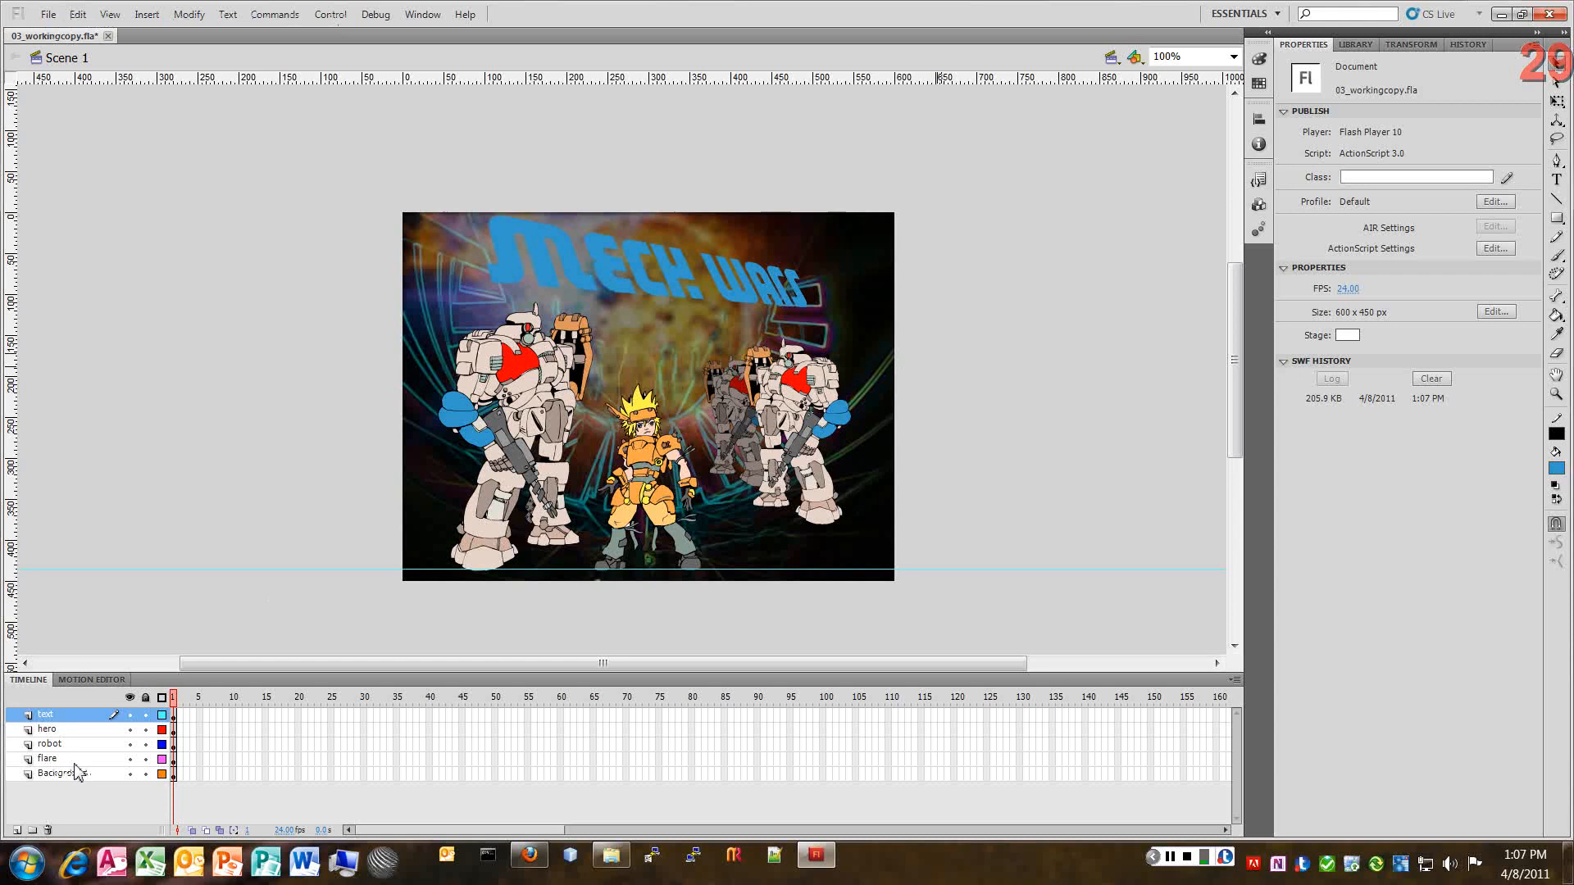
# Step: Save the document 03_workingcopy.fla under its existing name
pyautogui.click(48, 14)
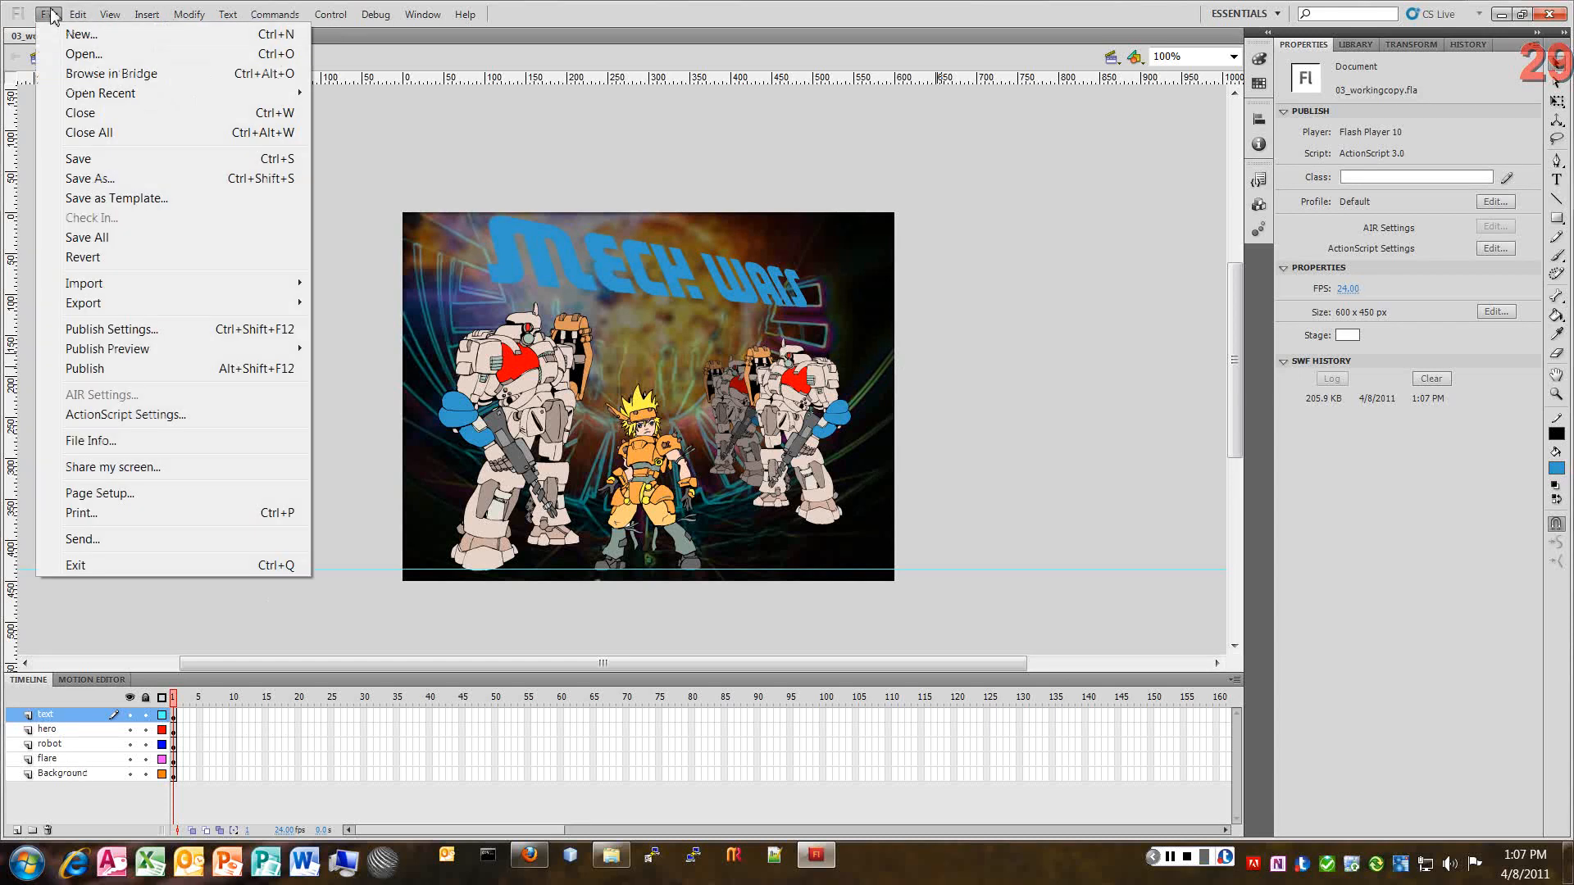
pyautogui.click(80, 160)
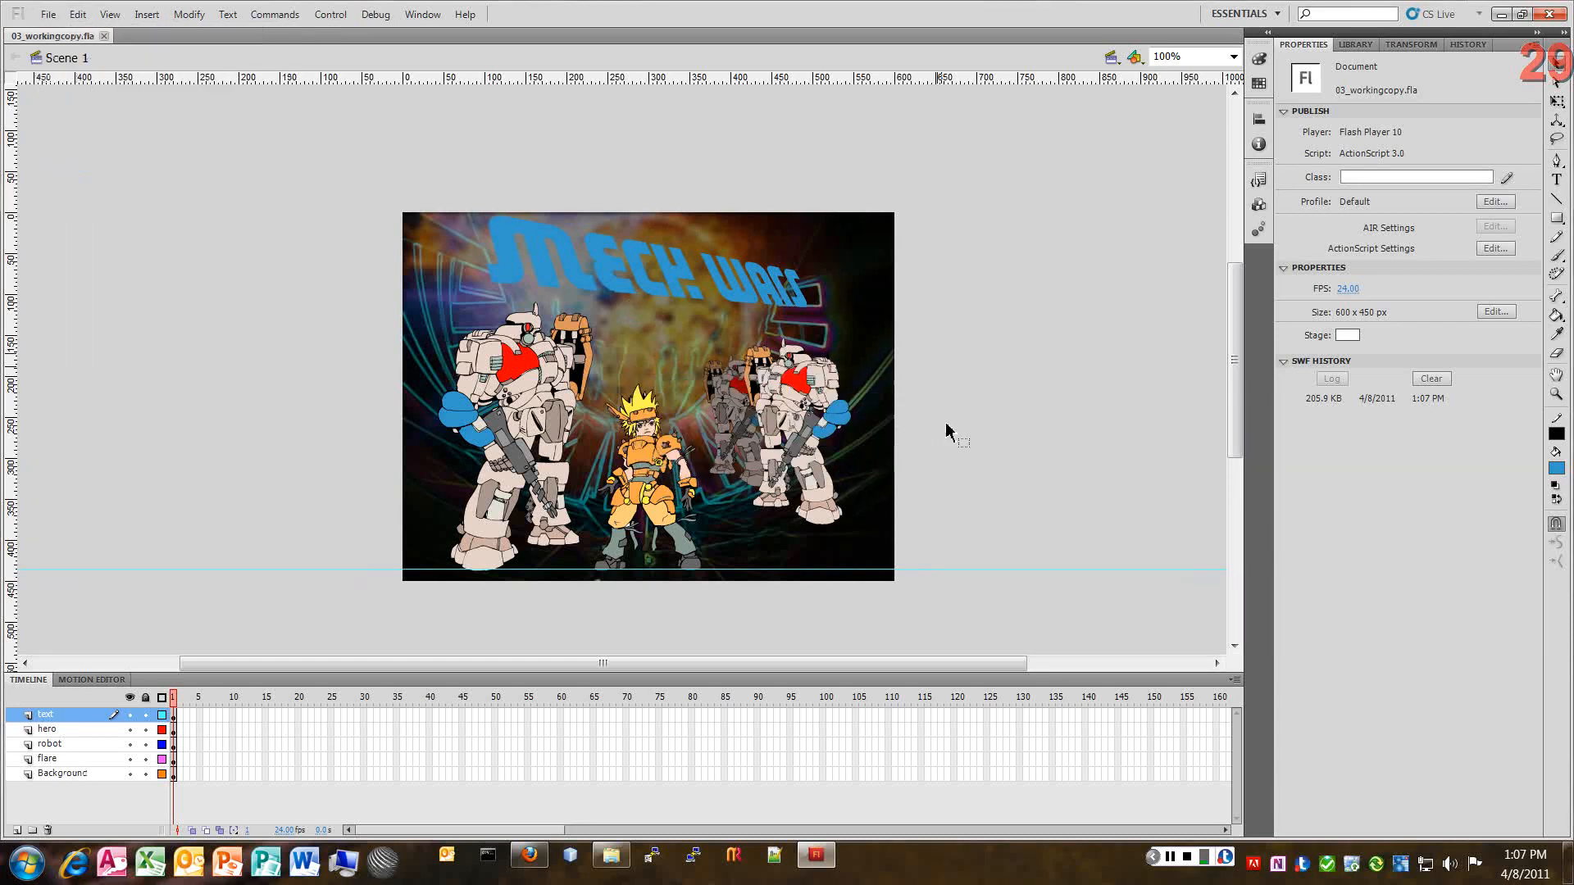